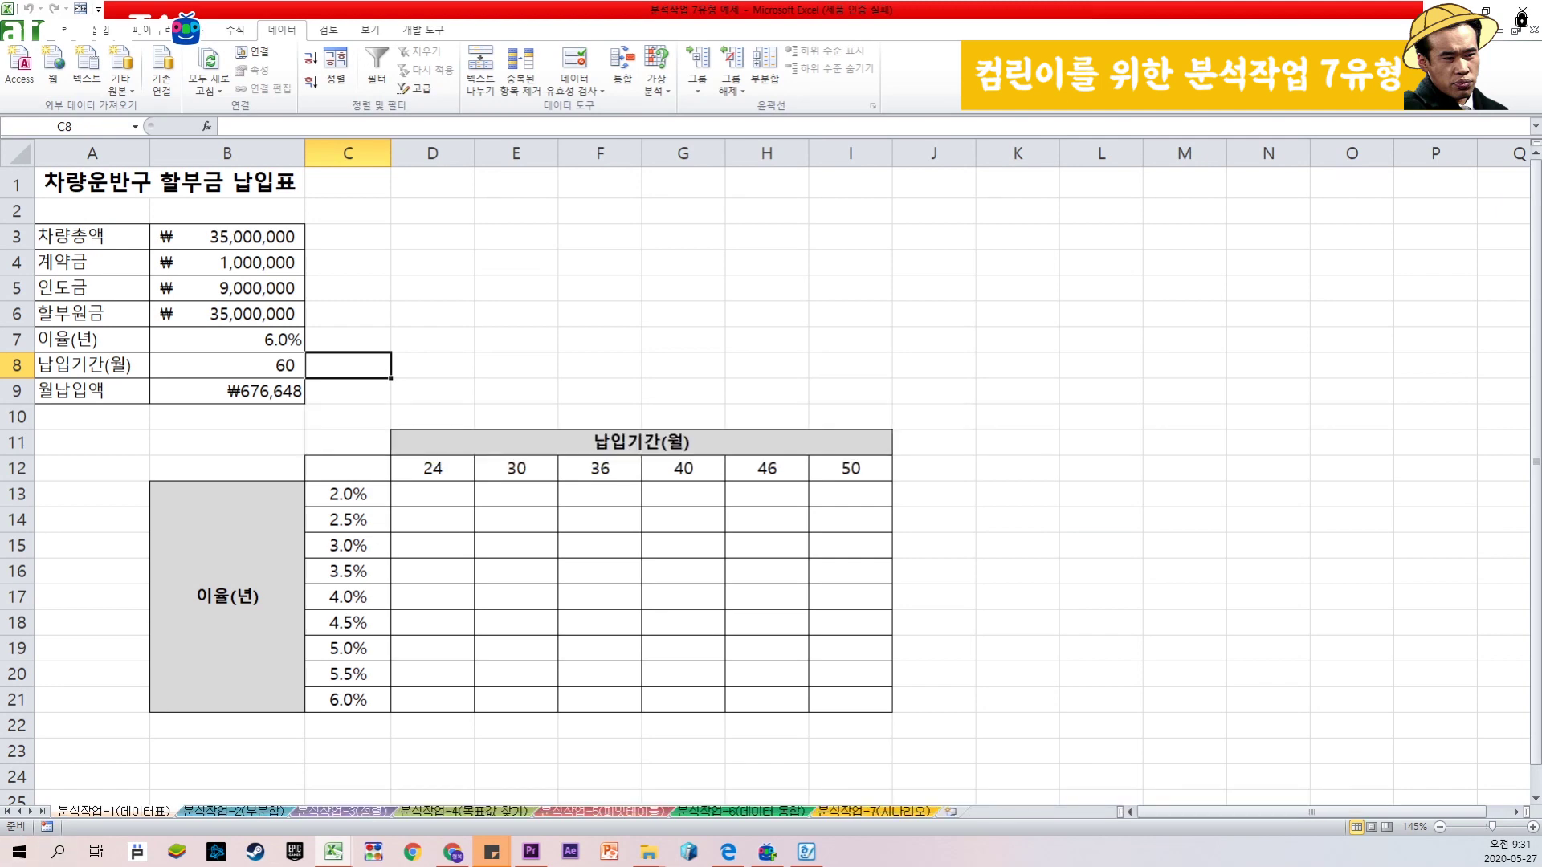
Step: Fill the 이율(년) and 납입기간(월) header cells of the payment table with light red
{"action": "left_click", "coordinate": [767, 852]}
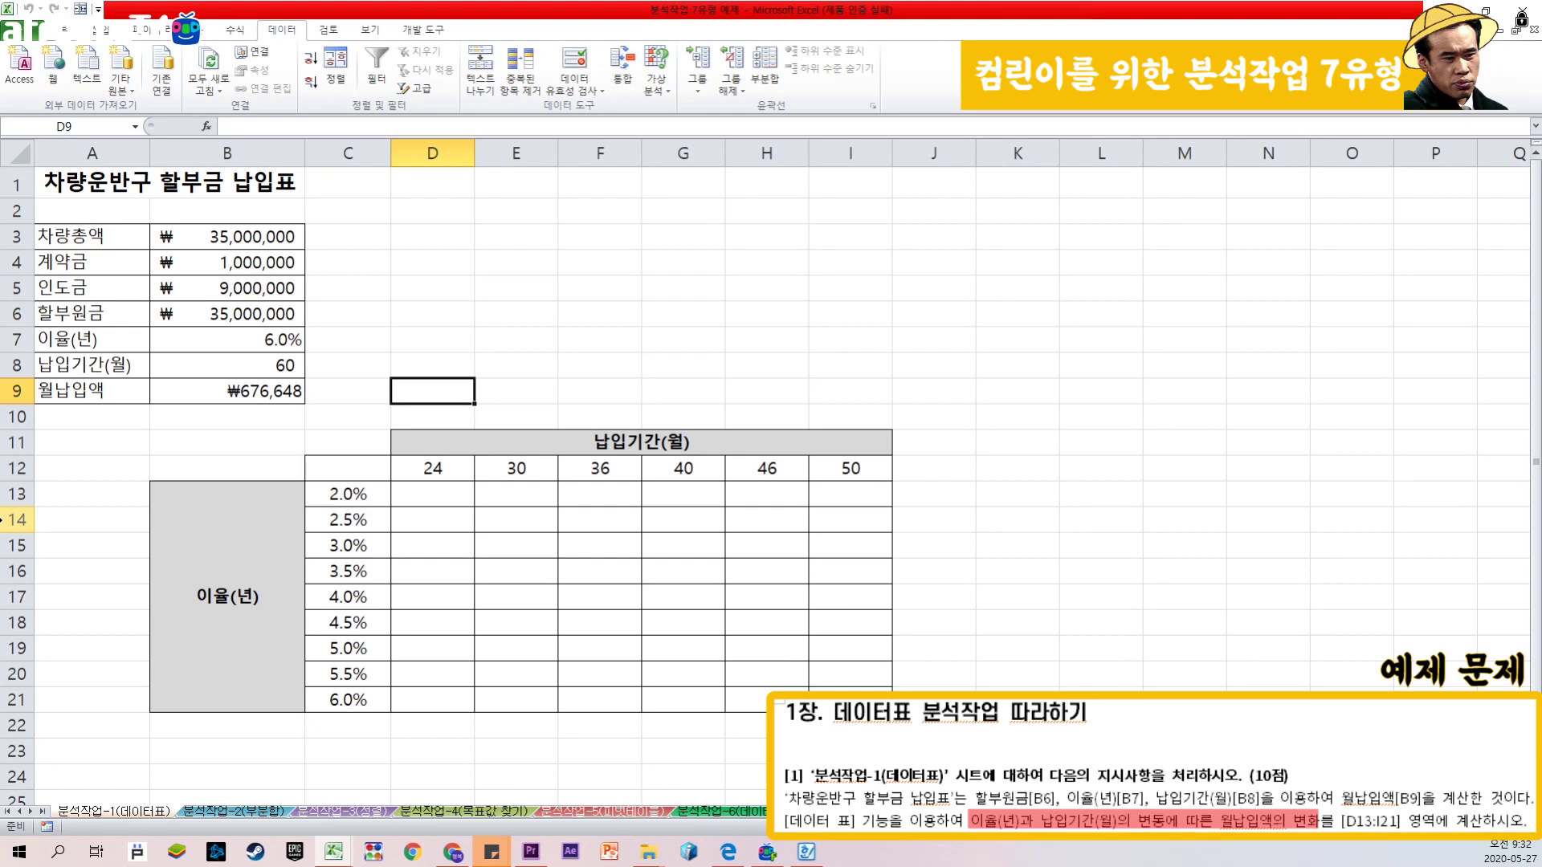
{"action": "left_click", "coordinate": [231, 542]}
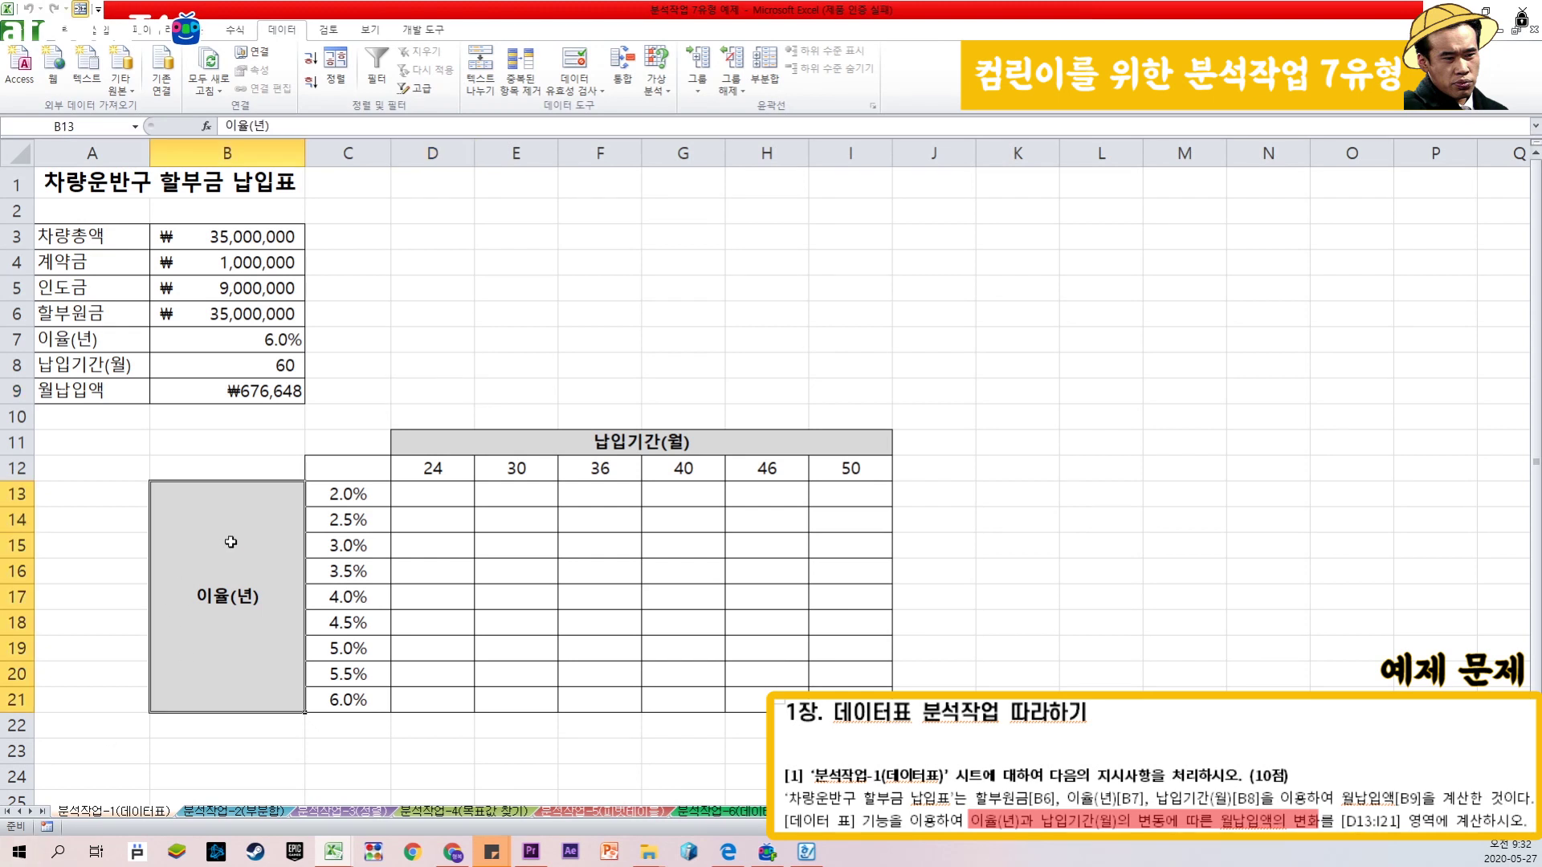
{"action": "left_click", "coordinate": [627, 445]}
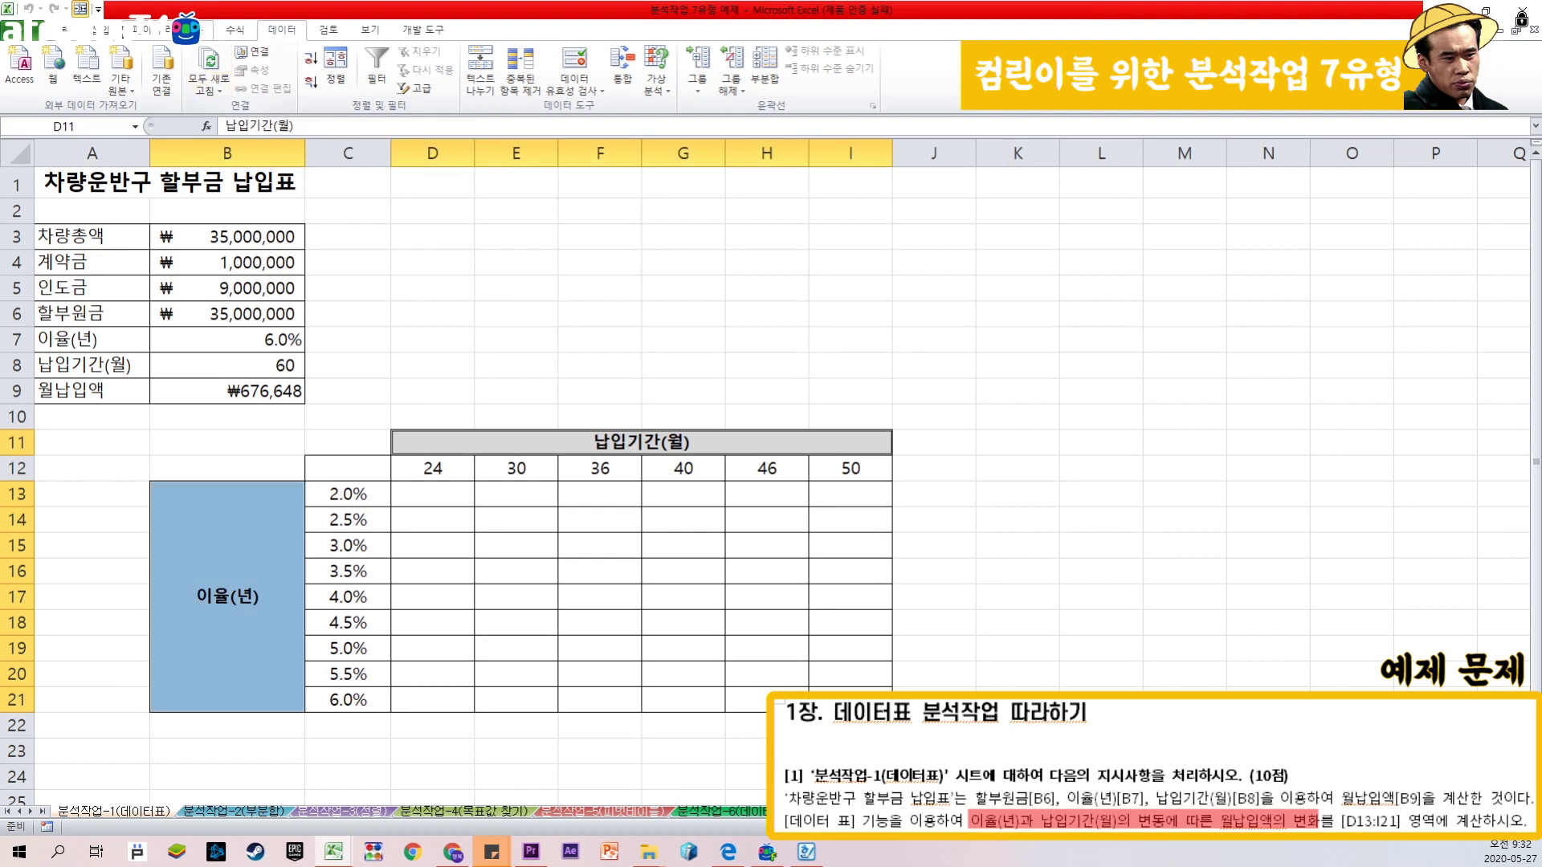
{"action": "left_click", "coordinate": [69, 33]}
{"action": "left_click", "coordinate": [233, 83]}
{"action": "left_click", "coordinate": [944, 368]}
{"action": "left_click", "coordinate": [640, 307]}
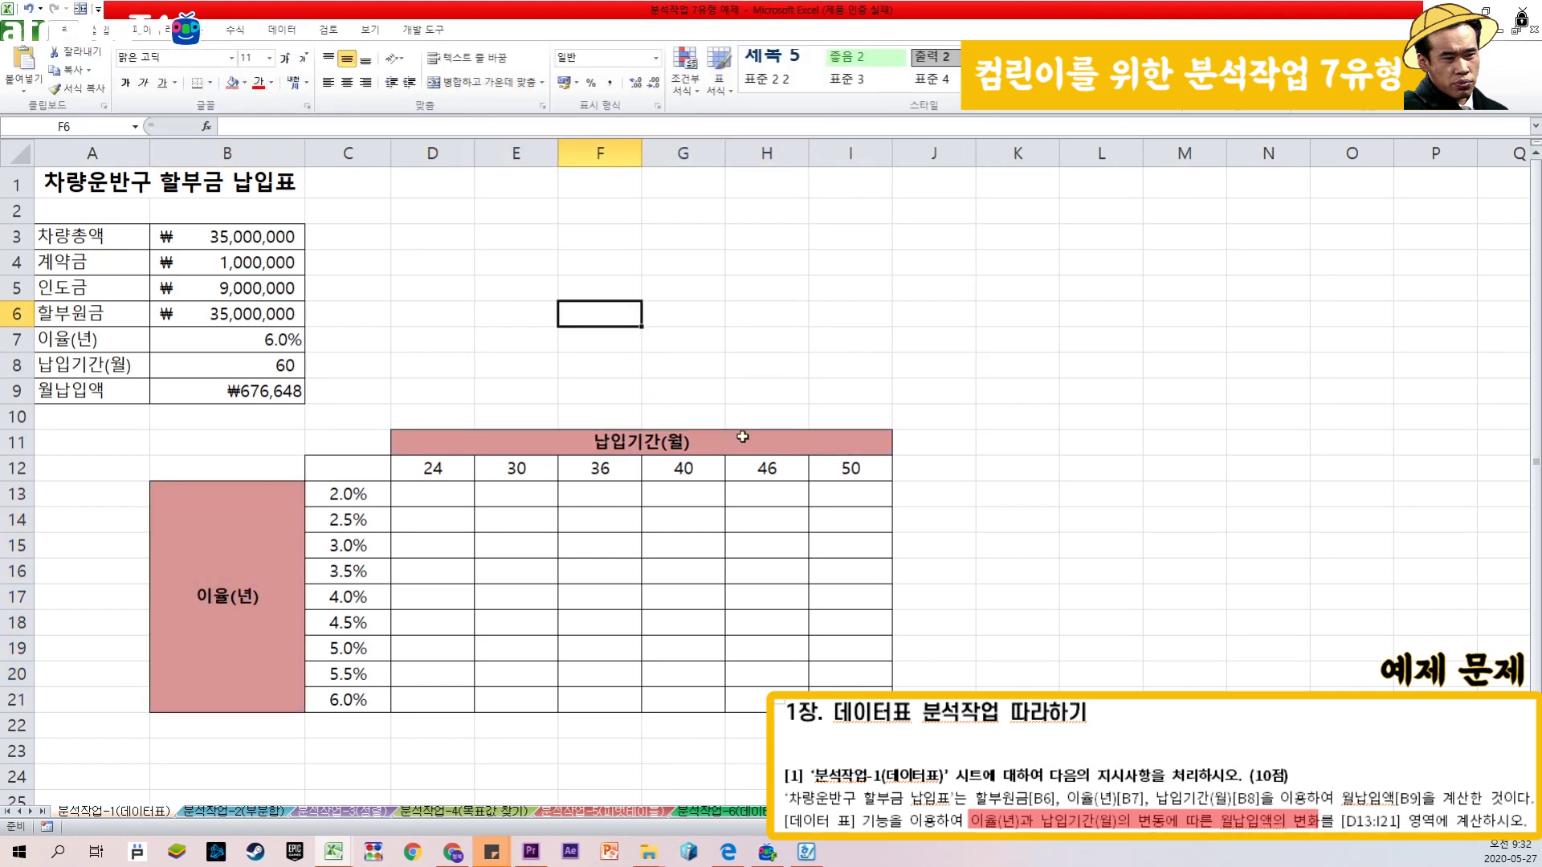
{"action": "left_click", "coordinate": [424, 464]}
{"action": "left_click", "coordinate": [368, 498]}
{"action": "left_click_drag", "start_coordinate": [421, 501], "coordinate": [852, 700]}
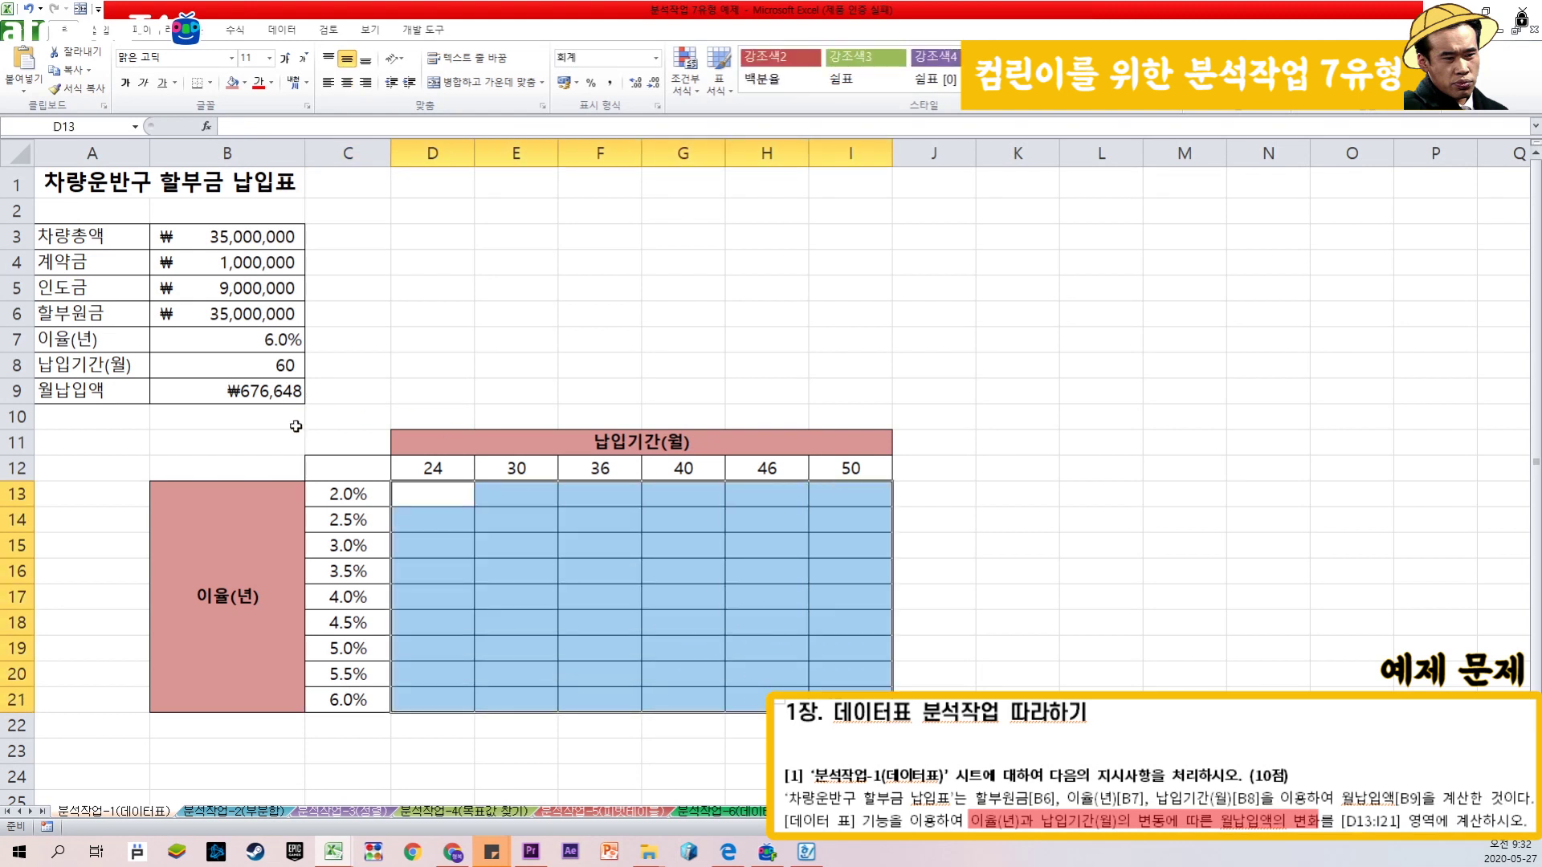
{"action": "left_click", "coordinate": [347, 434]}
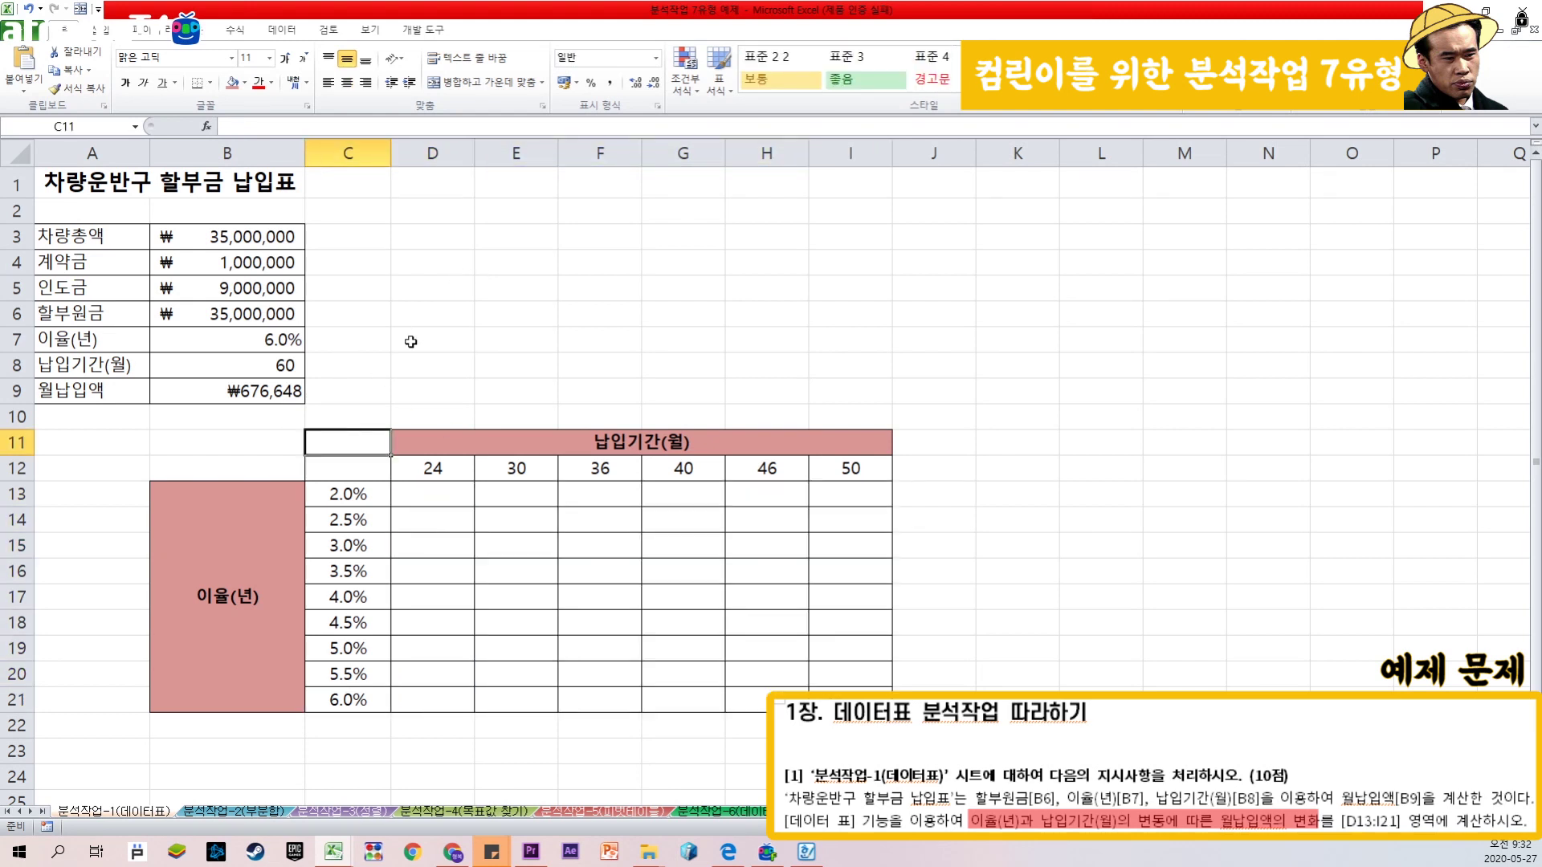
Step: Copy the monthly payment formula =PMT(B7/12,B8,-B6) from B9 into cell C12
{"action": "left_click", "coordinate": [235, 393]}
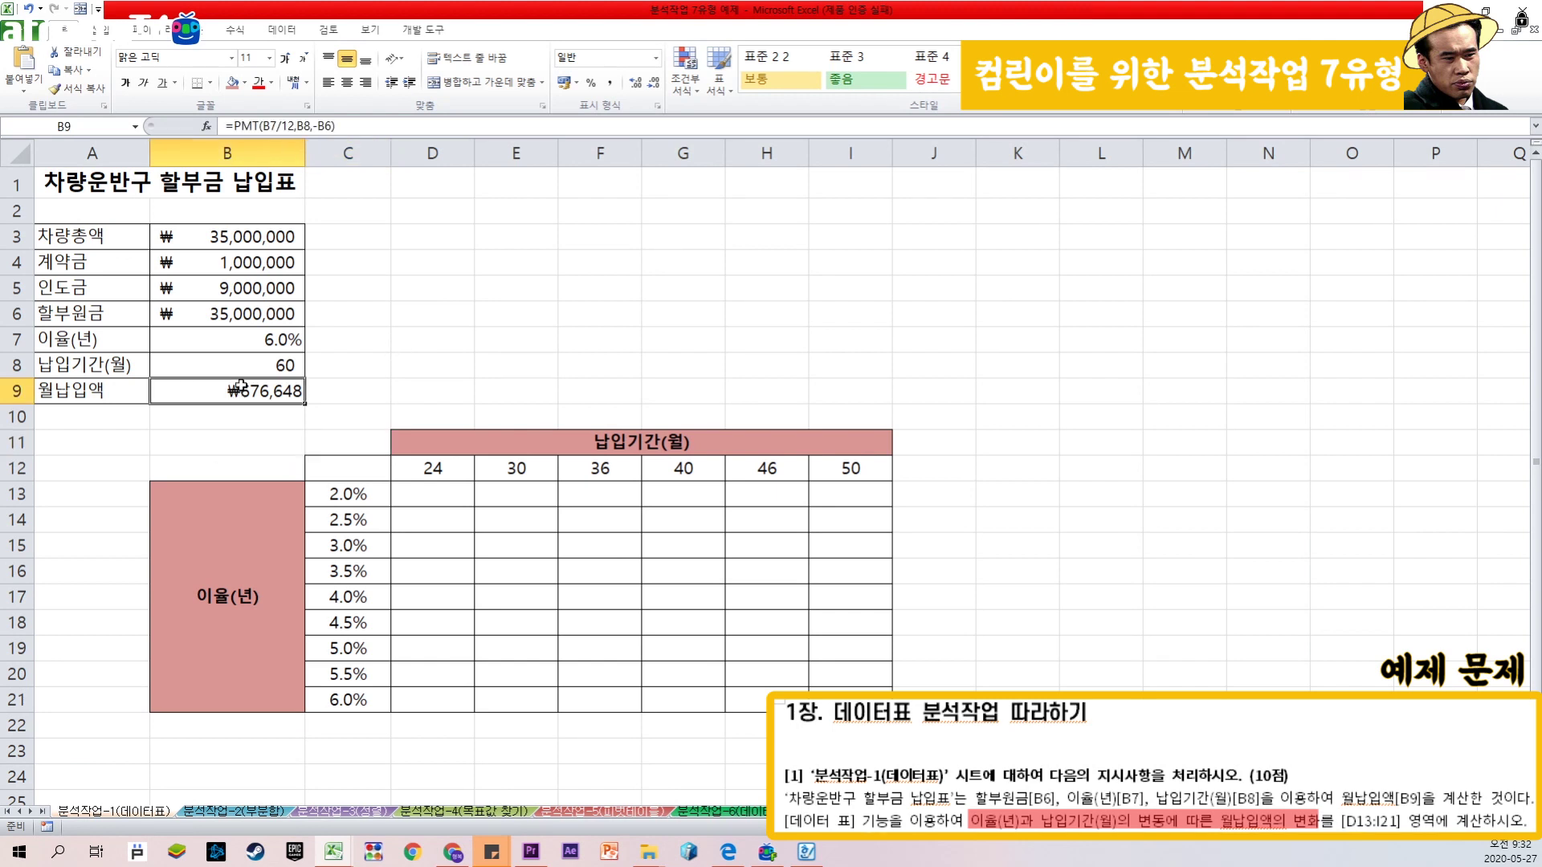
{"action": "left_click_drag", "start_coordinate": [349, 133], "coordinate": [172, 129]}
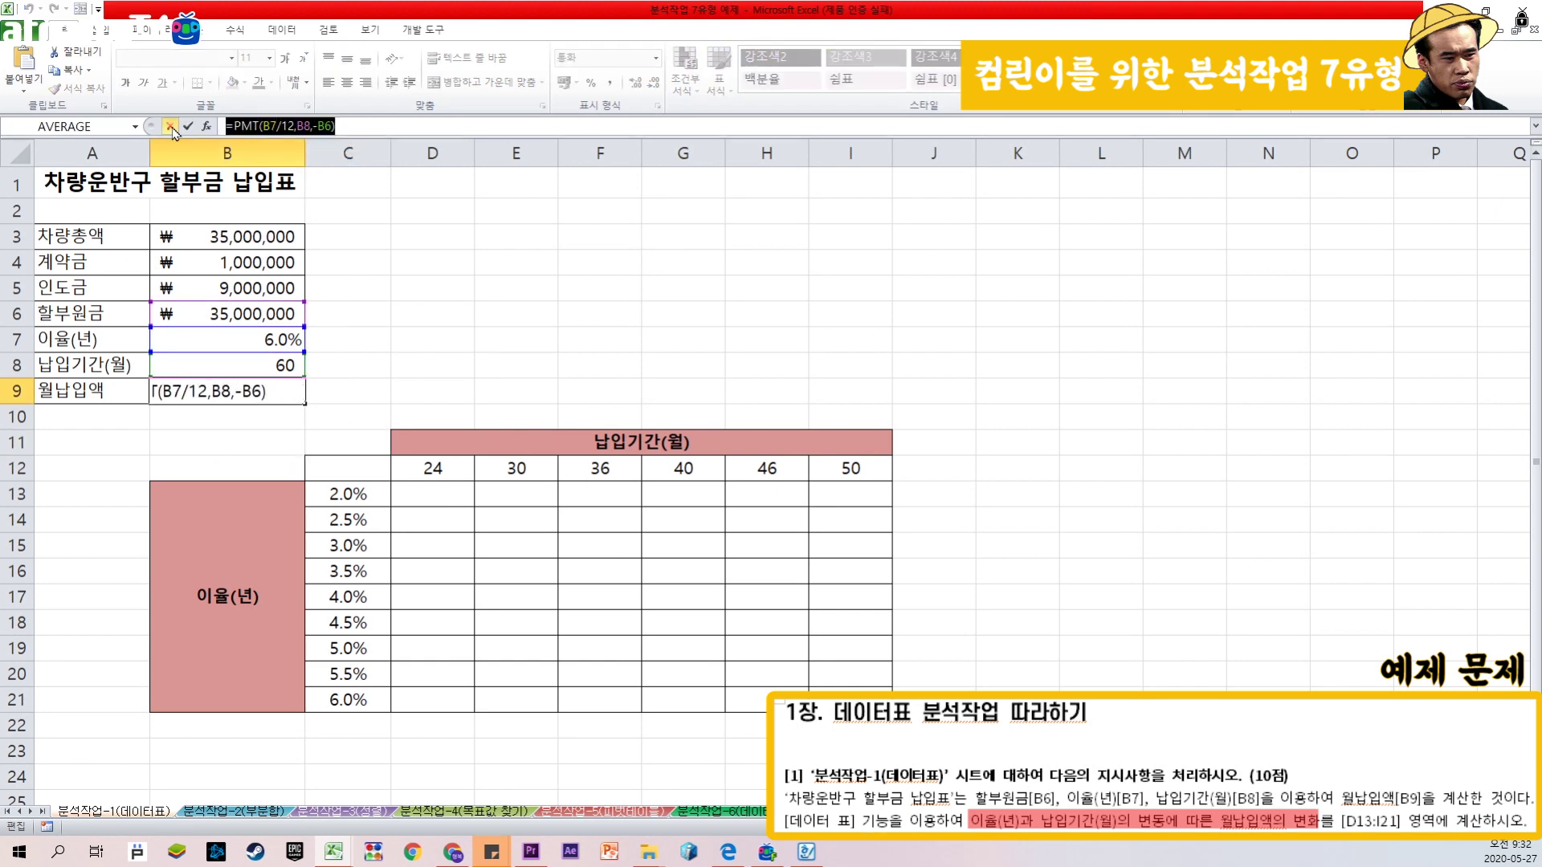
{"action": "key", "text": "ctrl+c"}
{"action": "key", "text": "Escape"}
{"action": "left_click", "coordinate": [357, 477]}
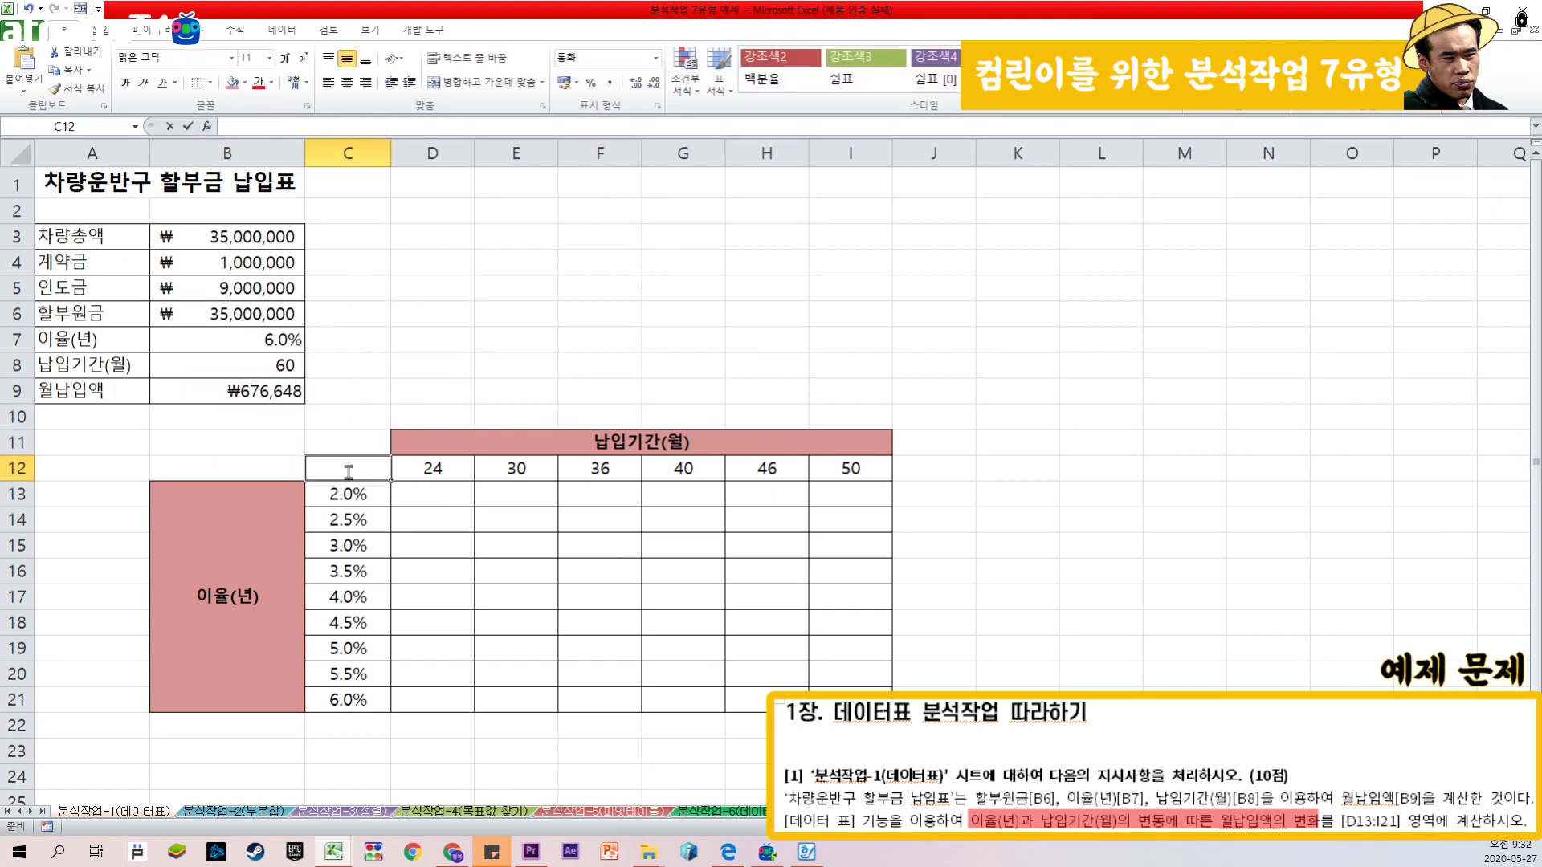
{"action": "key", "text": "ctrl+v"}
{"action": "key", "text": "ctrl+Return"}
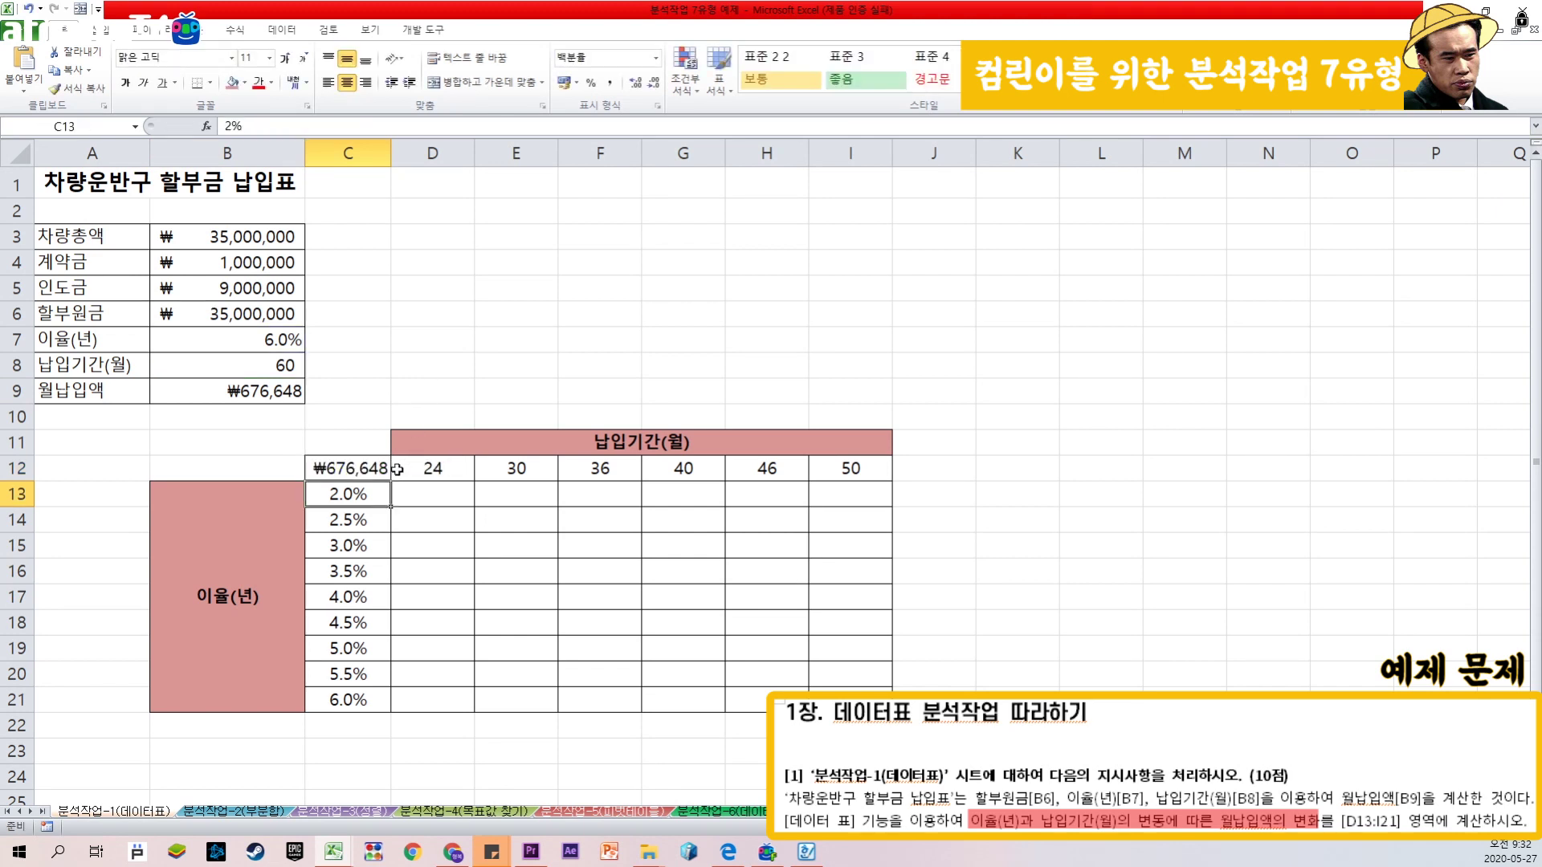
Step: Fill the formula cell C12 with yellow
{"action": "left_click", "coordinate": [245, 82]}
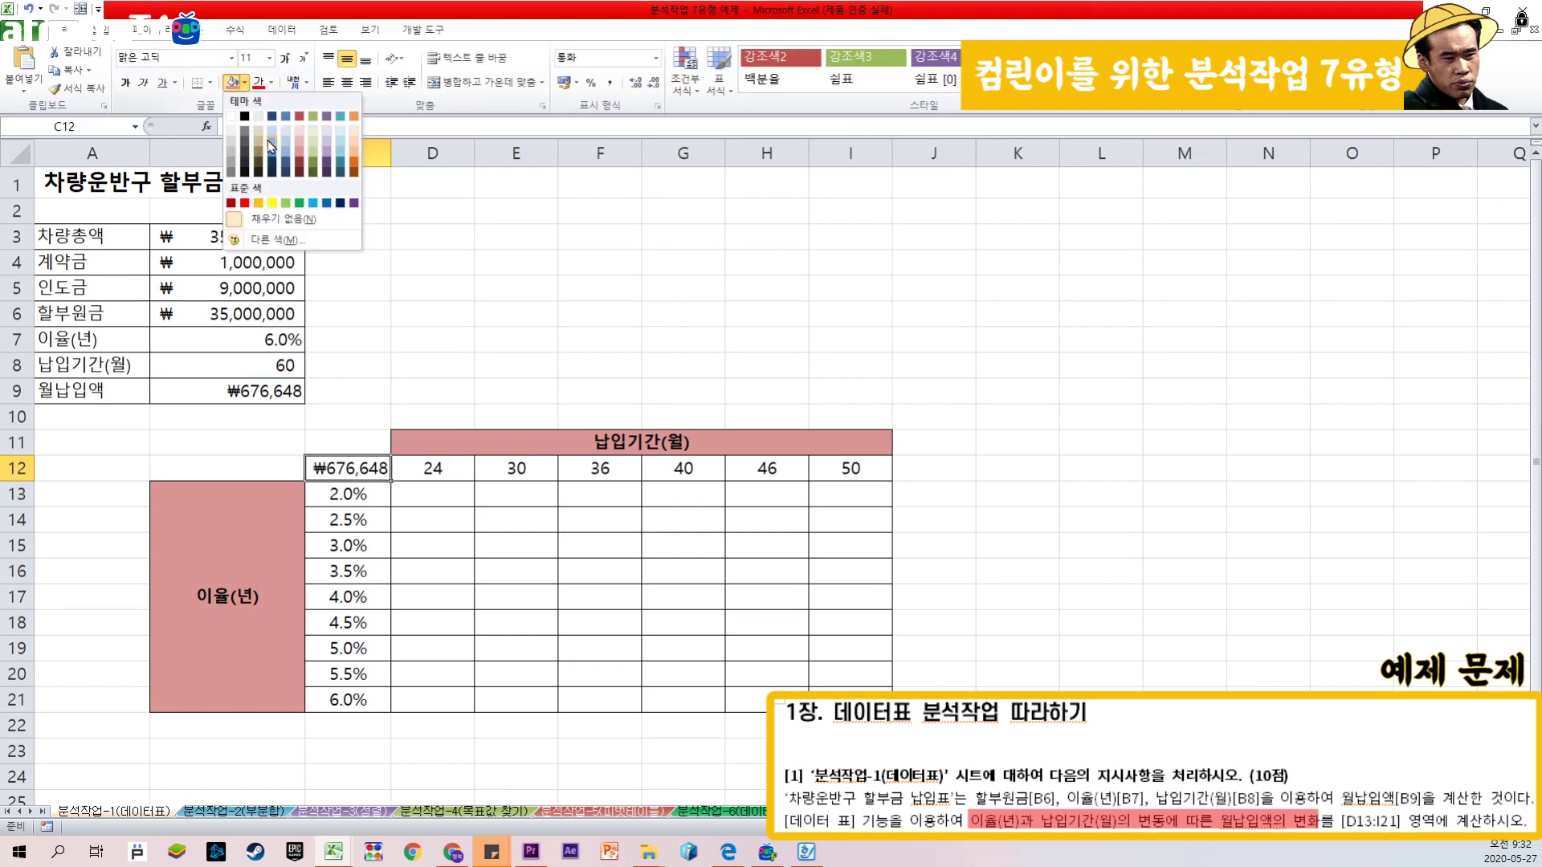
{"action": "left_click", "coordinate": [277, 219]}
{"action": "left_click_drag", "start_coordinate": [743, 315], "coordinate": [735, 306]}
{"action": "left_click", "coordinate": [609, 286]}
Step: Start a what-if Data Table on C12:I21 and set its row input cell to $B$8, the 납입기간(월) value
{"action": "left_click_drag", "start_coordinate": [354, 469], "coordinate": [879, 699]}
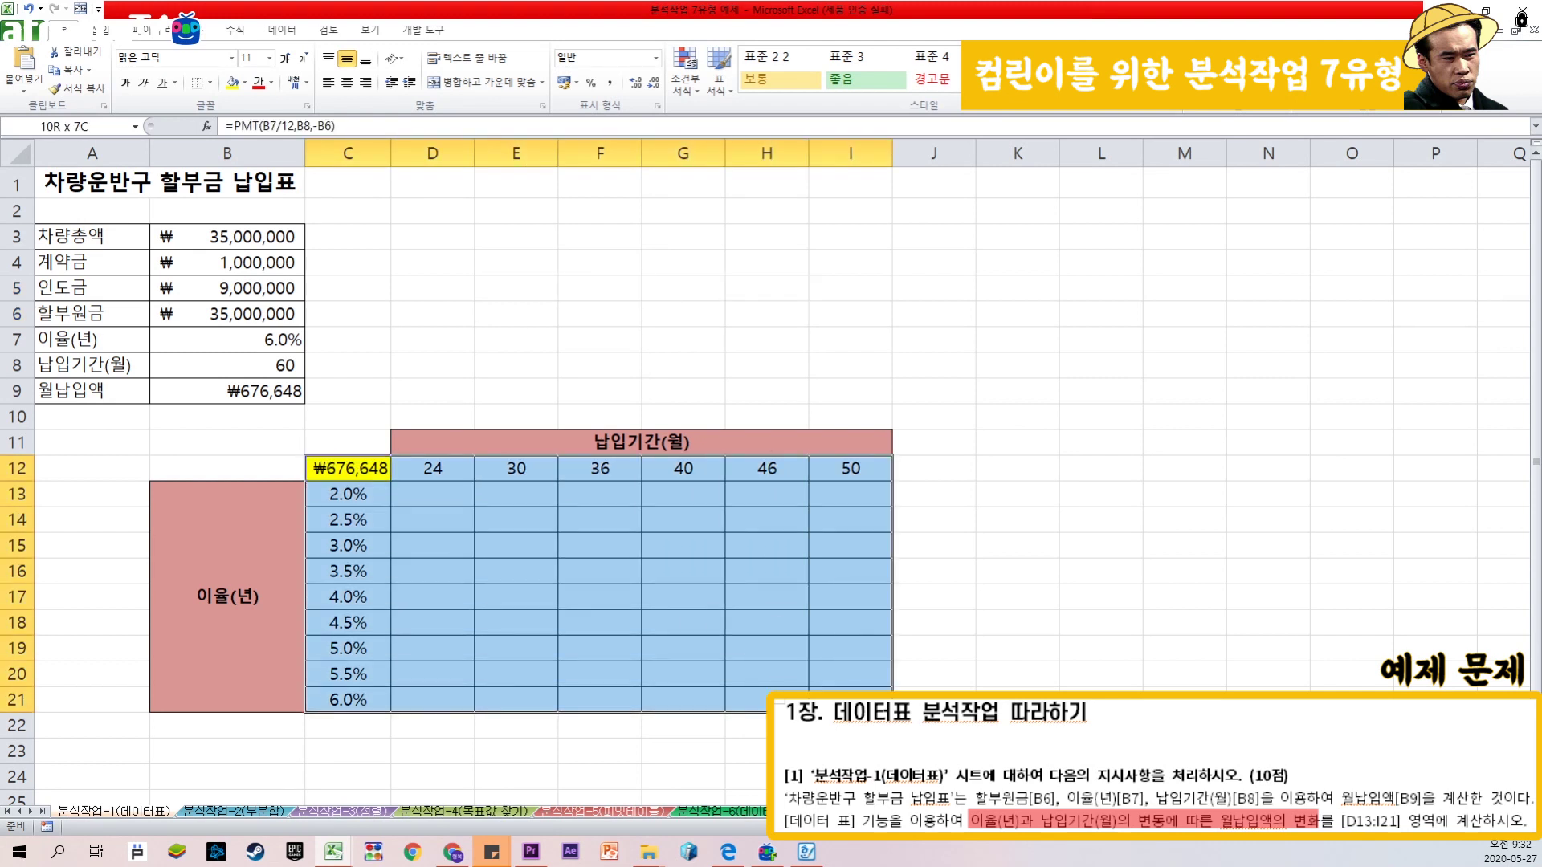
{"action": "left_click", "coordinate": [276, 30]}
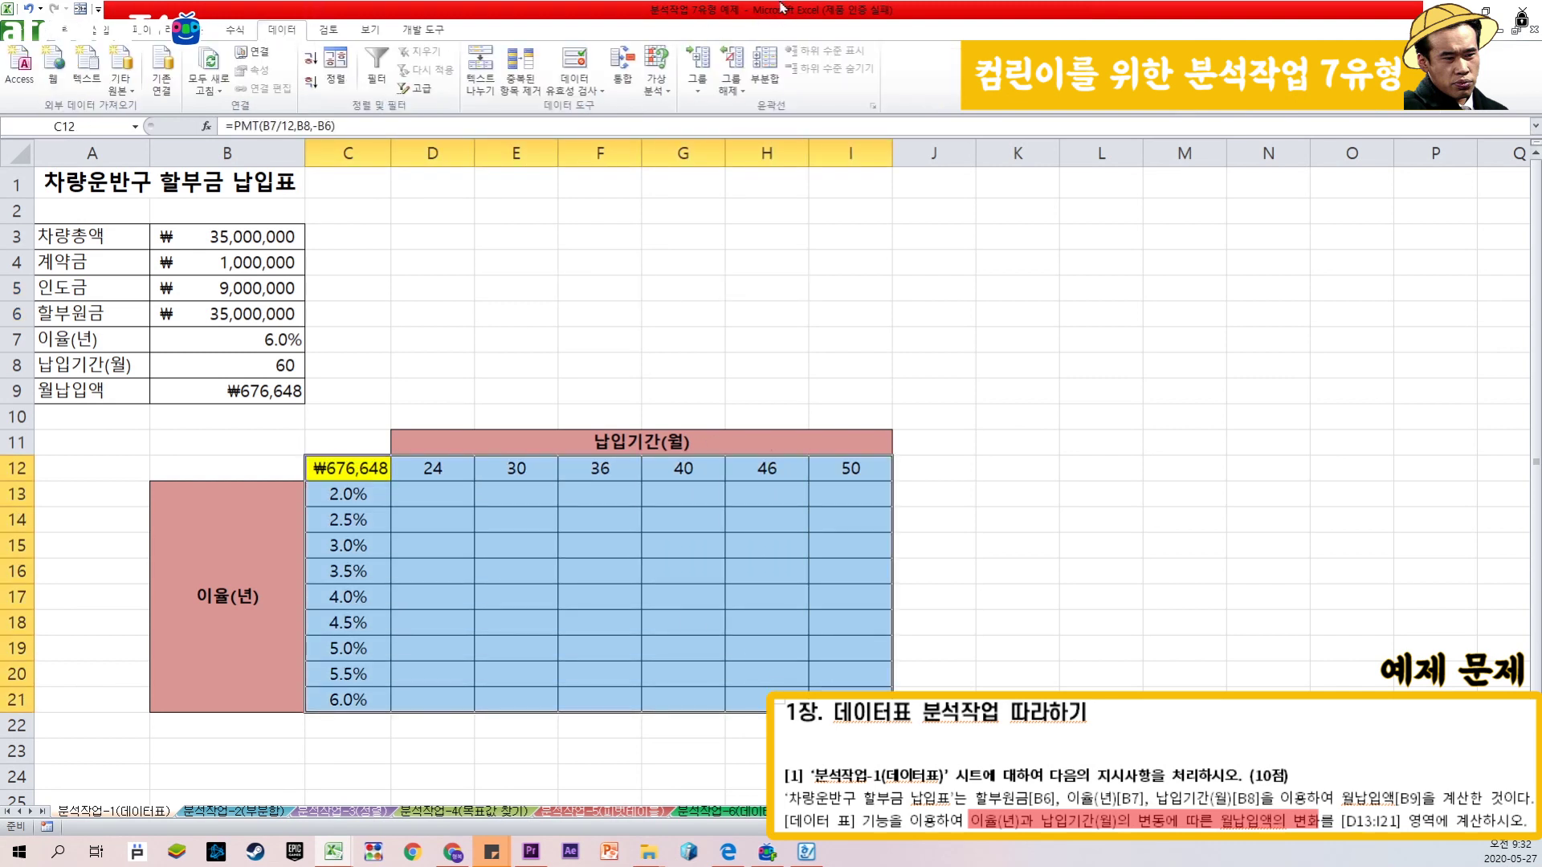
{"action": "left_click", "coordinate": [664, 84]}
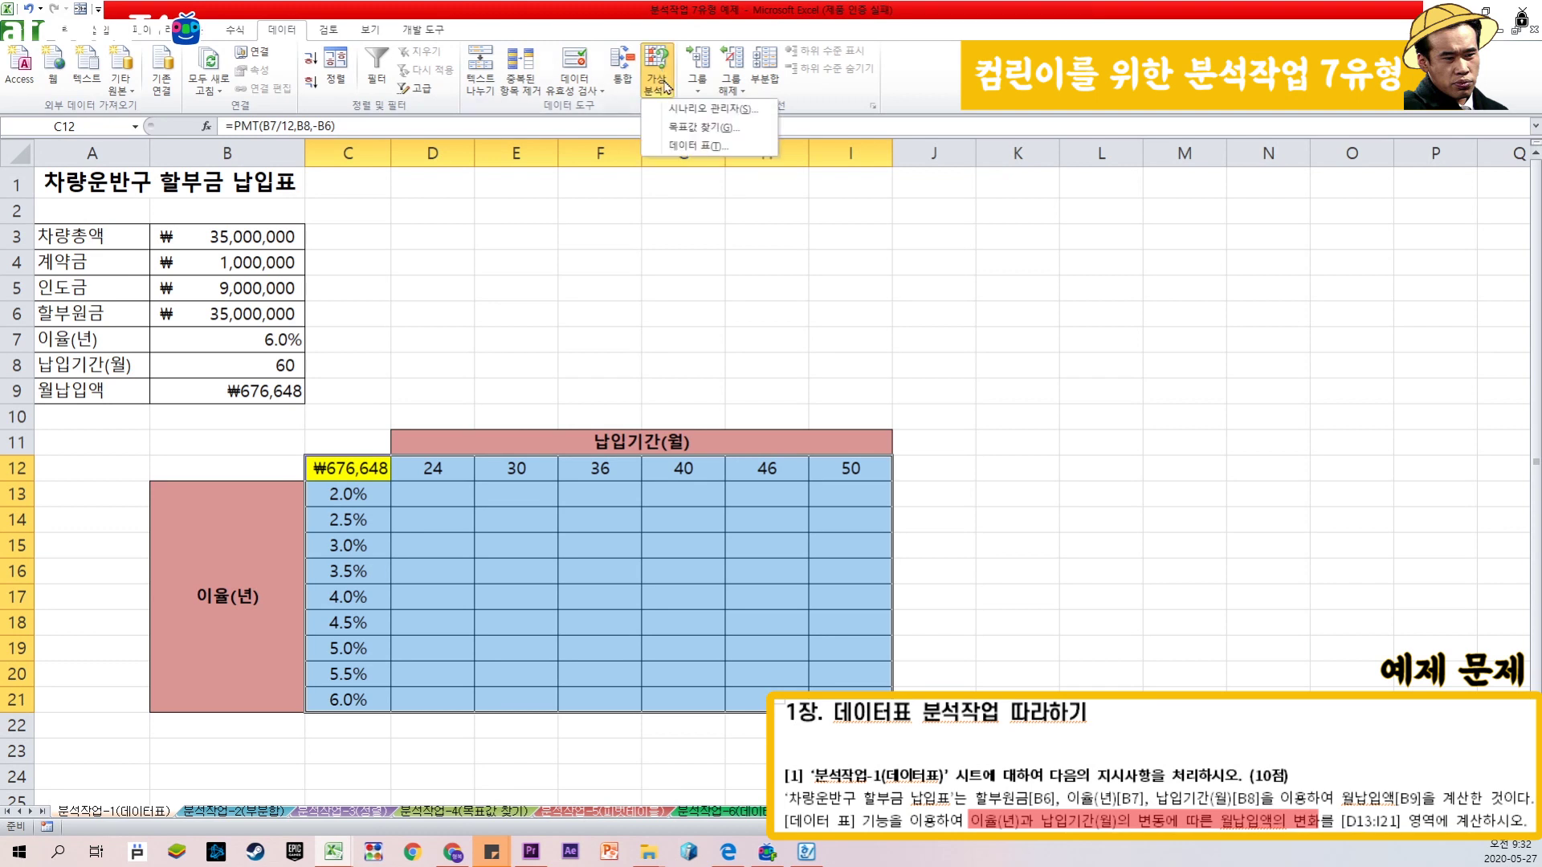
{"action": "left_click", "coordinate": [715, 147]}
{"action": "left_click_drag", "start_coordinate": [469, 368], "coordinate": [407, 277]}
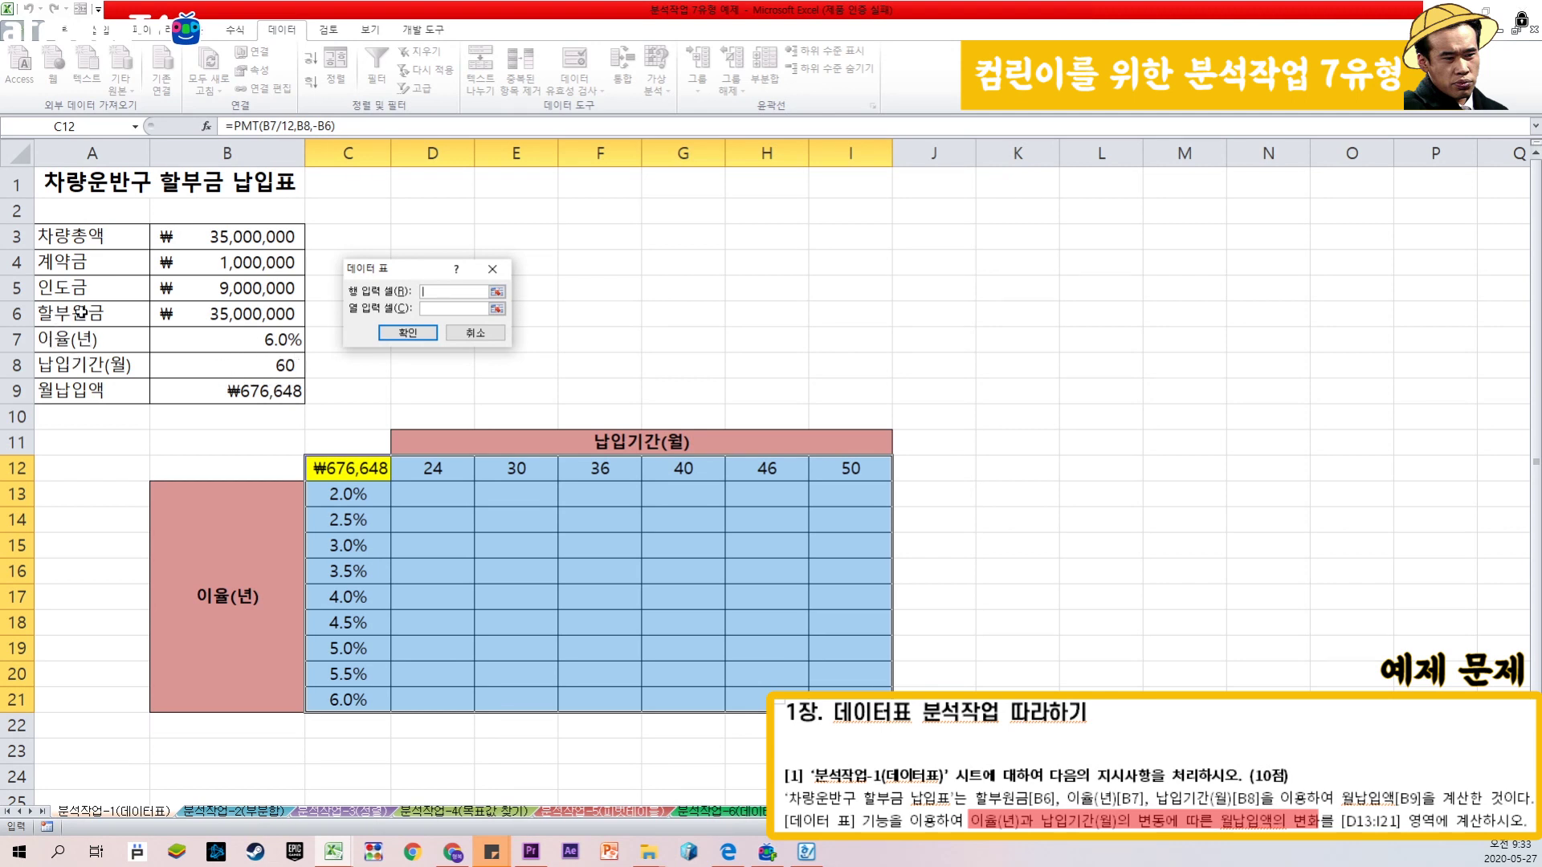
{"action": "left_click", "coordinate": [76, 345]}
{"action": "left_click", "coordinate": [97, 365]}
{"action": "left_click", "coordinate": [261, 371]}
Step: Set the column input cell to $B$7, the 이율(년) value, and create the data table
{"action": "left_click", "coordinate": [451, 308]}
{"action": "left_click", "coordinate": [119, 367]}
{"action": "left_click", "coordinate": [104, 340]}
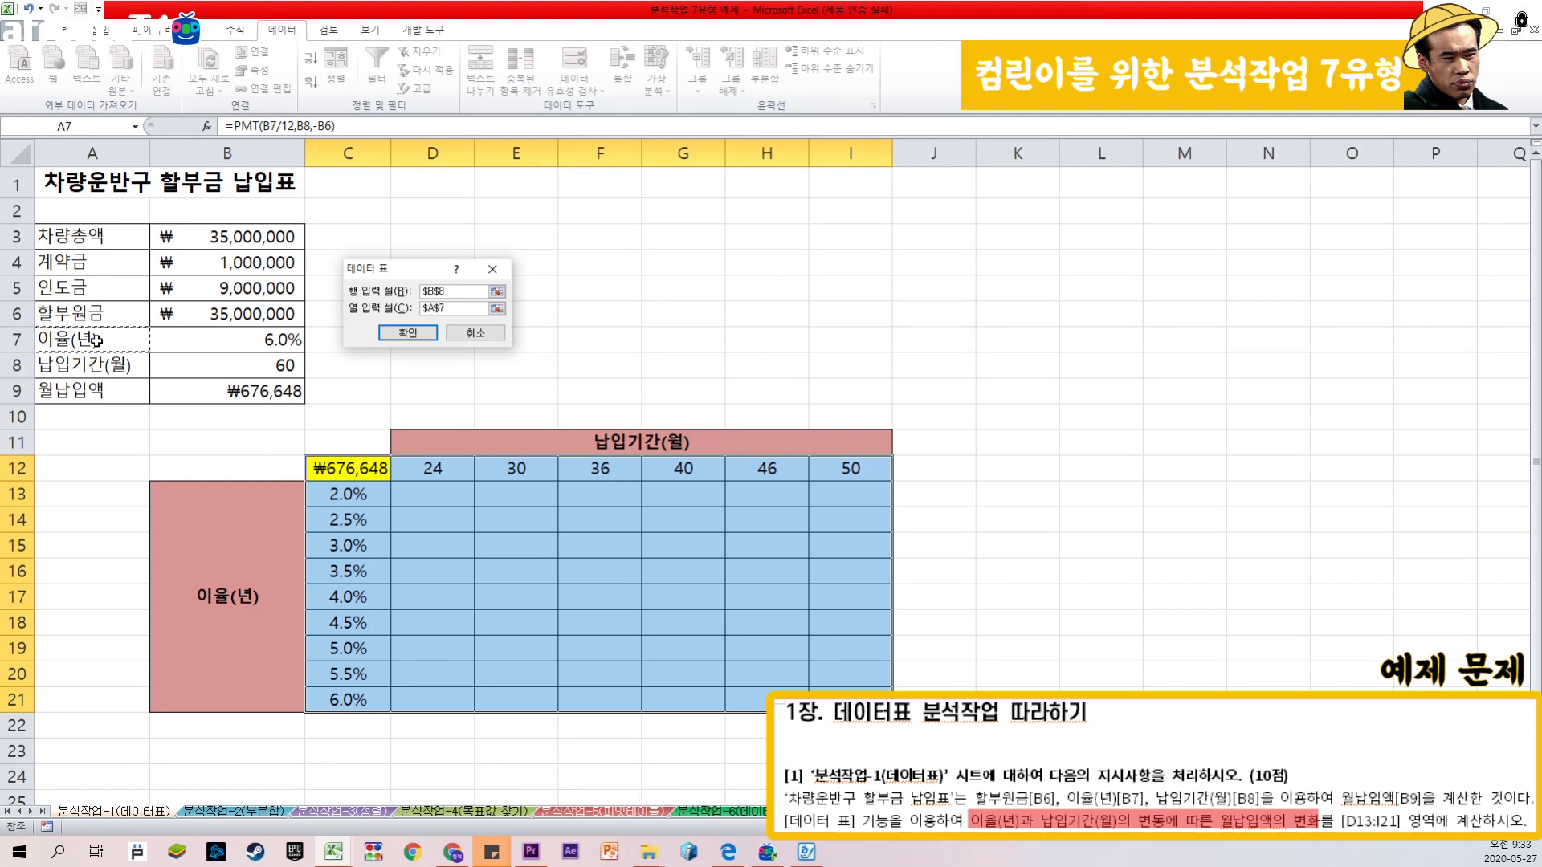
{"action": "left_click", "coordinate": [202, 341]}
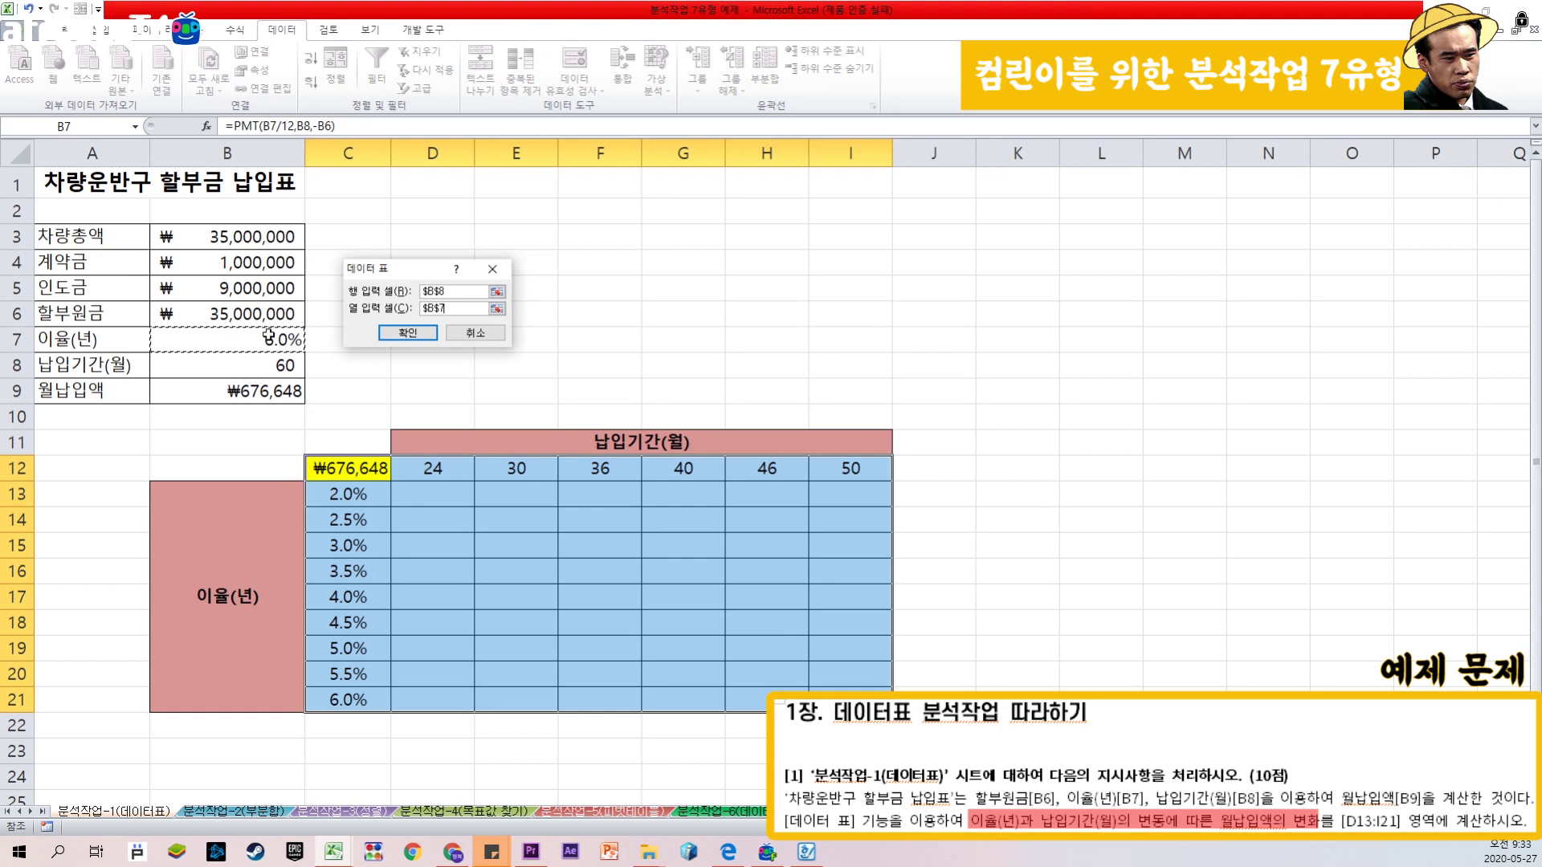
{"action": "left_click", "coordinate": [423, 333]}
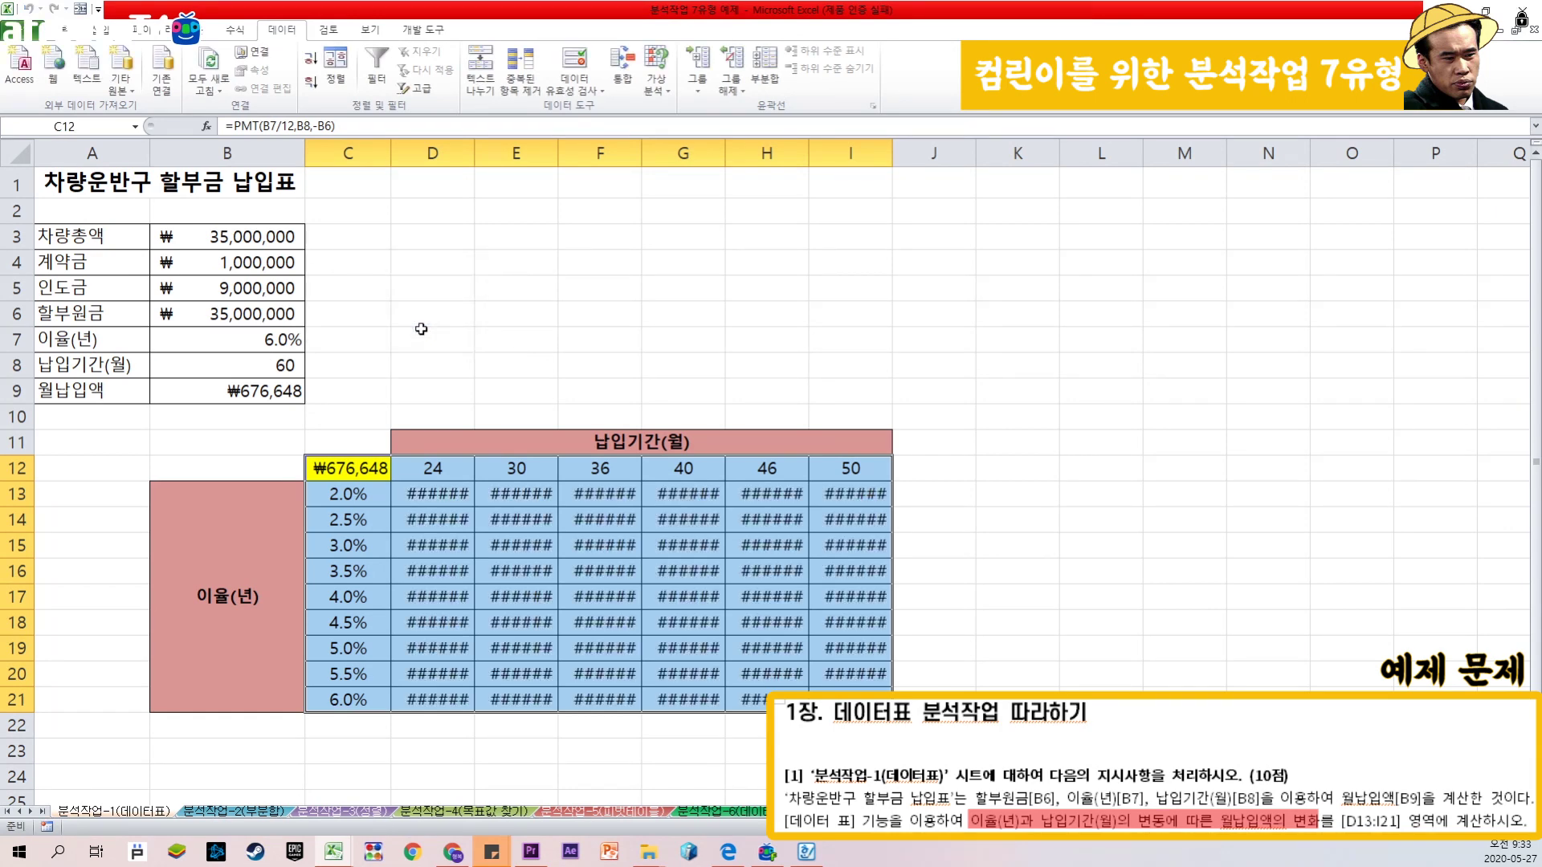
Step: Auto-fit the widths of columns C to I to their contents
{"action": "left_click_drag", "start_coordinate": [347, 152], "coordinate": [850, 173]}
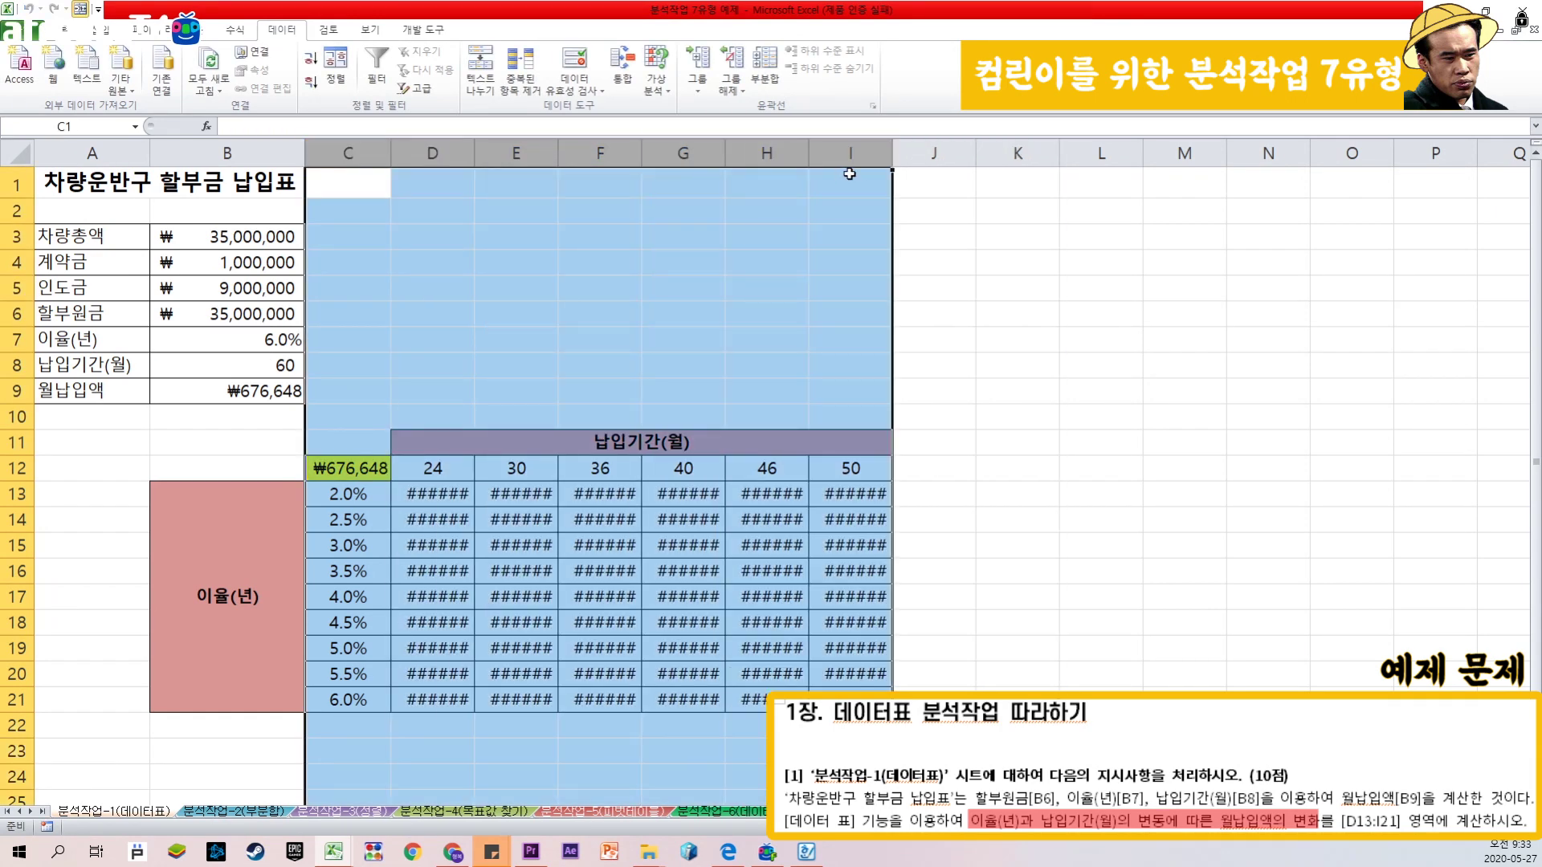
{"action": "double_click", "coordinate": [892, 153]}
{"action": "left_click", "coordinate": [898, 307]}
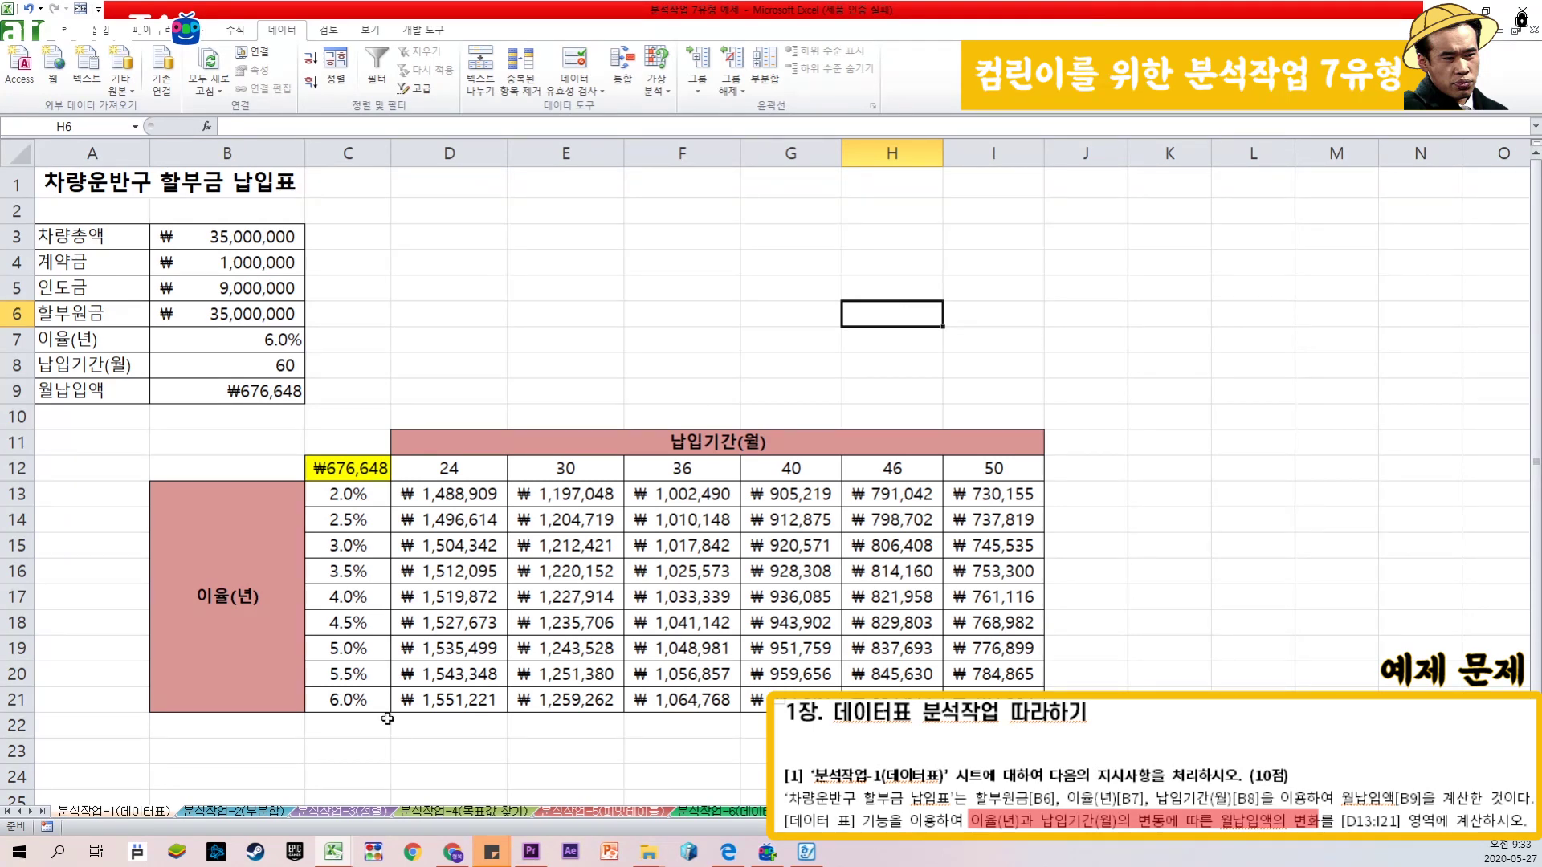
Step: Switch to the 분석작업-2(부분합) sheet
{"action": "left_click", "coordinate": [232, 811]}
{"action": "left_click", "coordinate": [344, 379]}
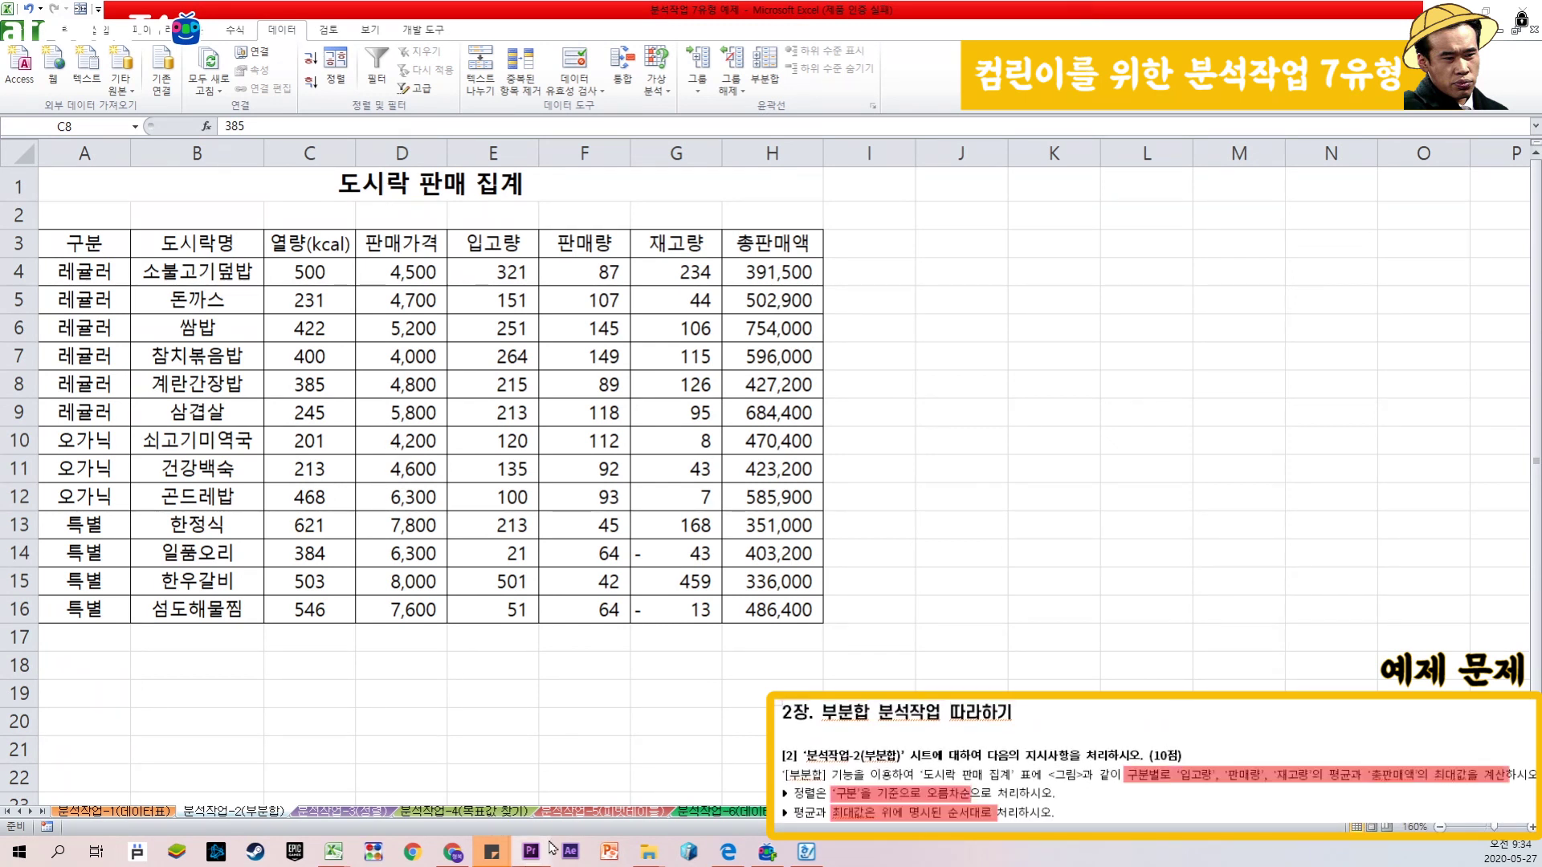
{"action": "mouse_move", "coordinate": [551, 848]}
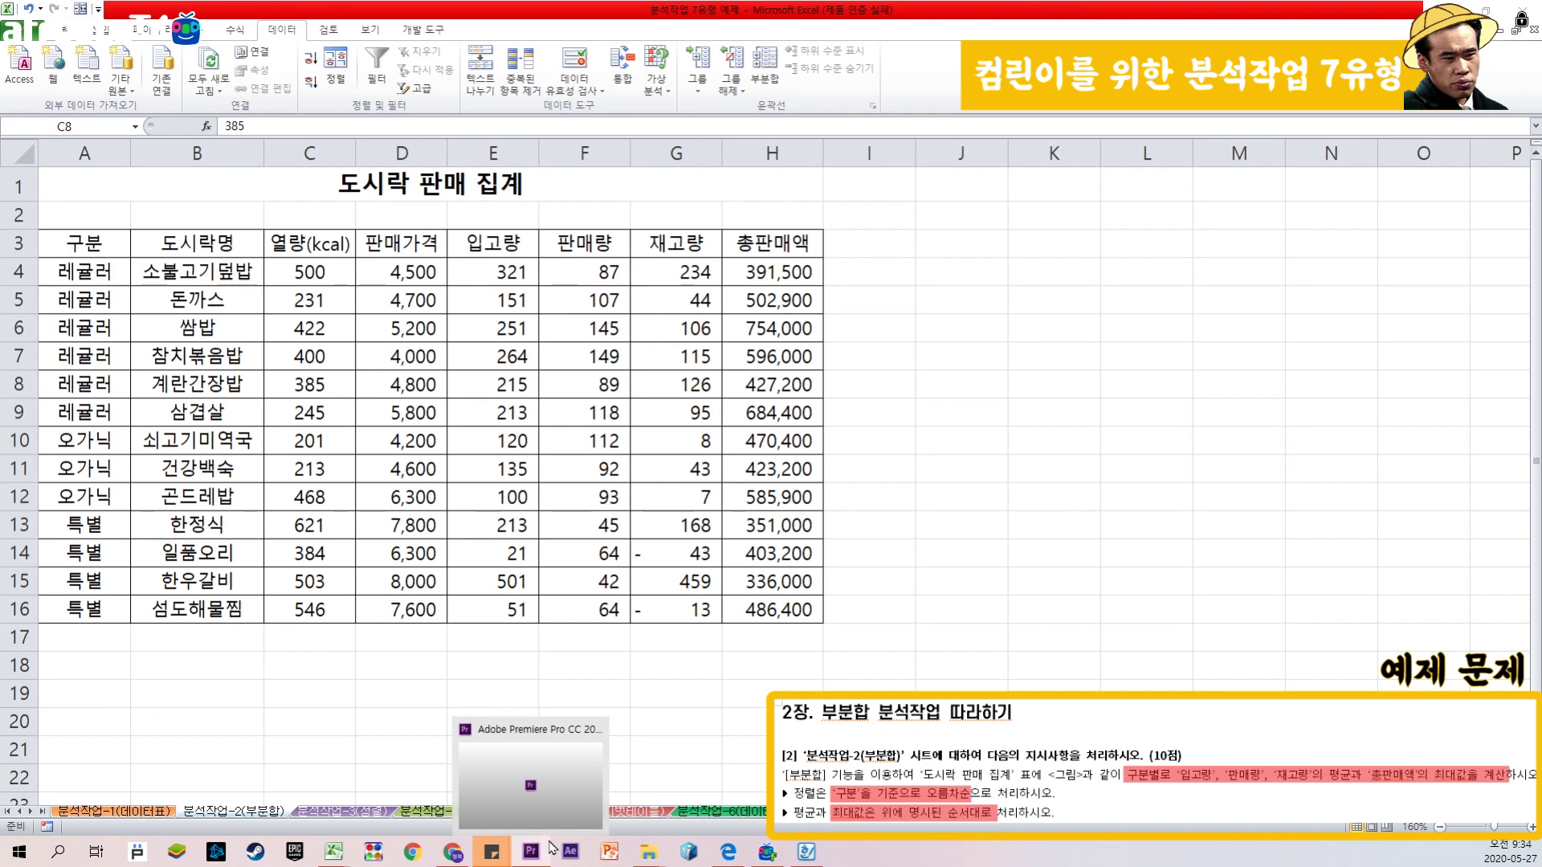
{"action": "left_click", "coordinate": [333, 851]}
{"action": "left_click", "coordinate": [198, 236]}
{"action": "left_click", "coordinate": [103, 244]}
Step: Sort the table A3:H16 by the values in 구분 in ascending order
{"action": "left_click_drag", "start_coordinate": [104, 244], "coordinate": [744, 616]}
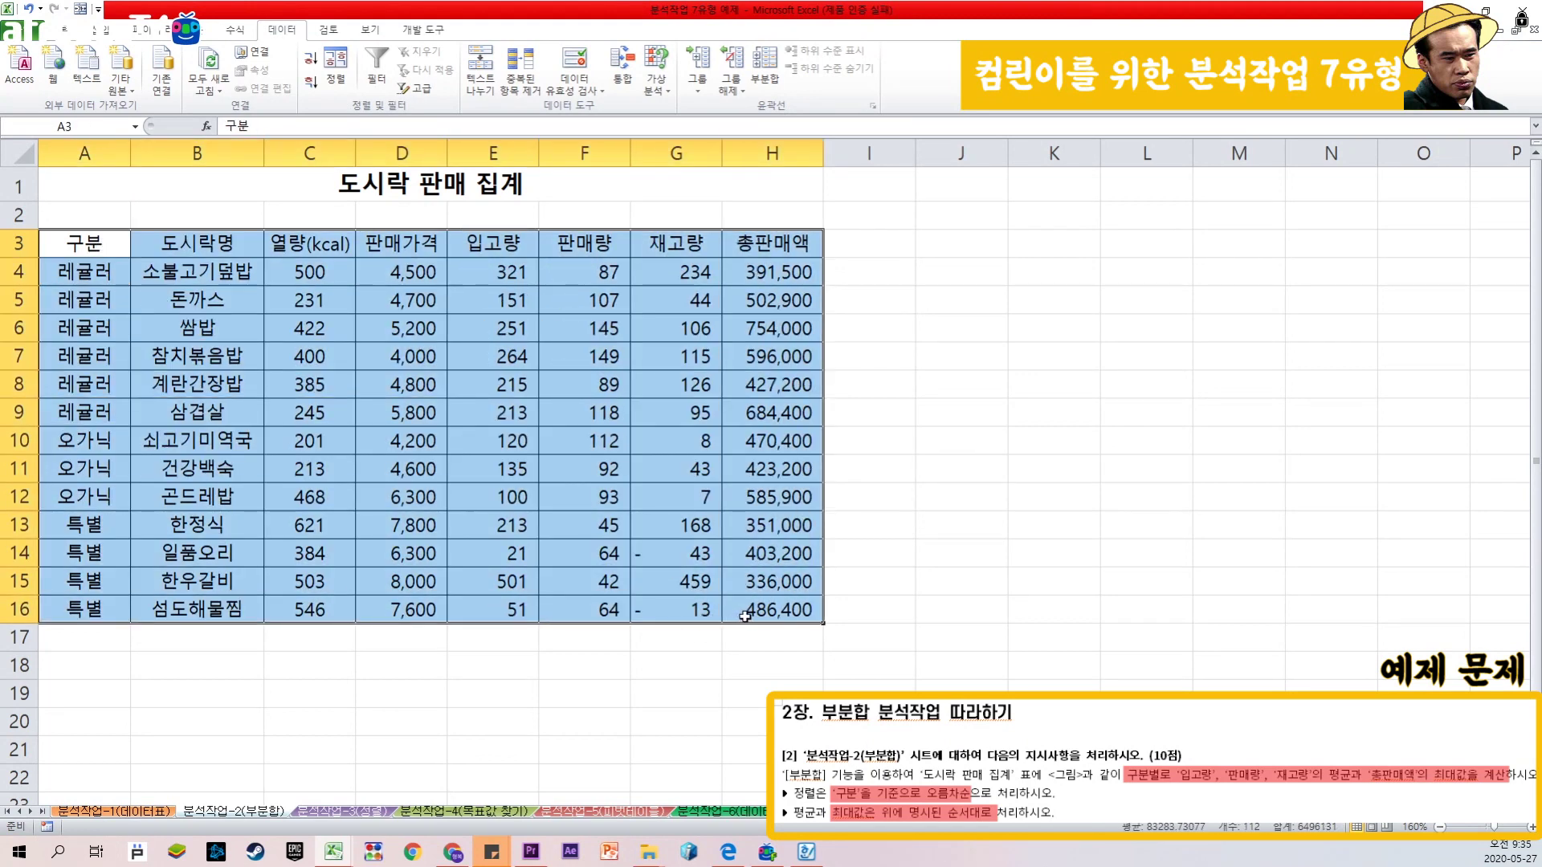
{"action": "left_click", "coordinate": [336, 68]}
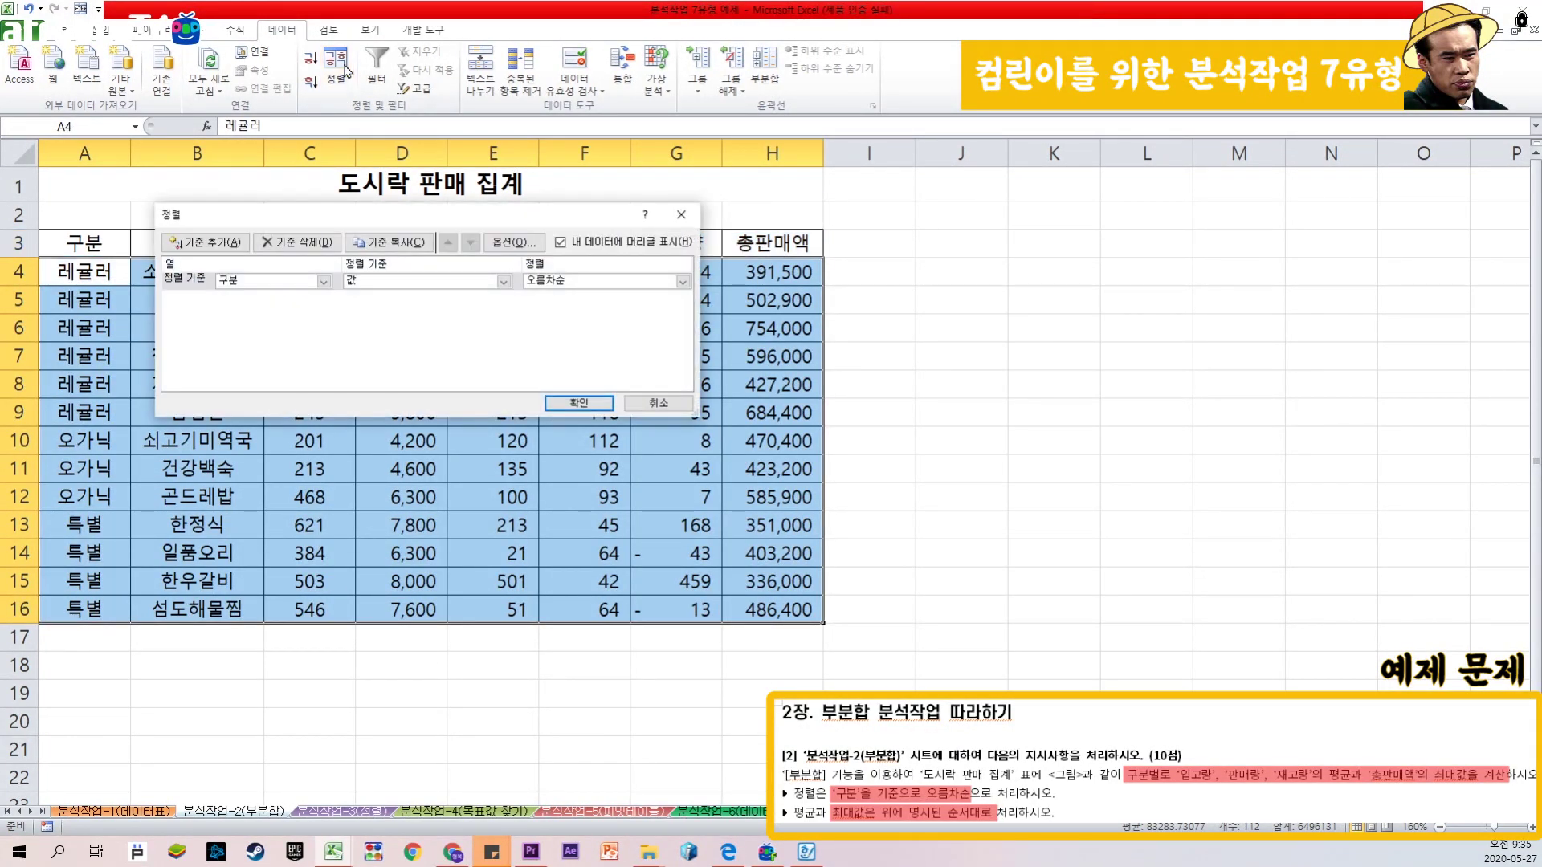
{"action": "left_click", "coordinate": [239, 283]}
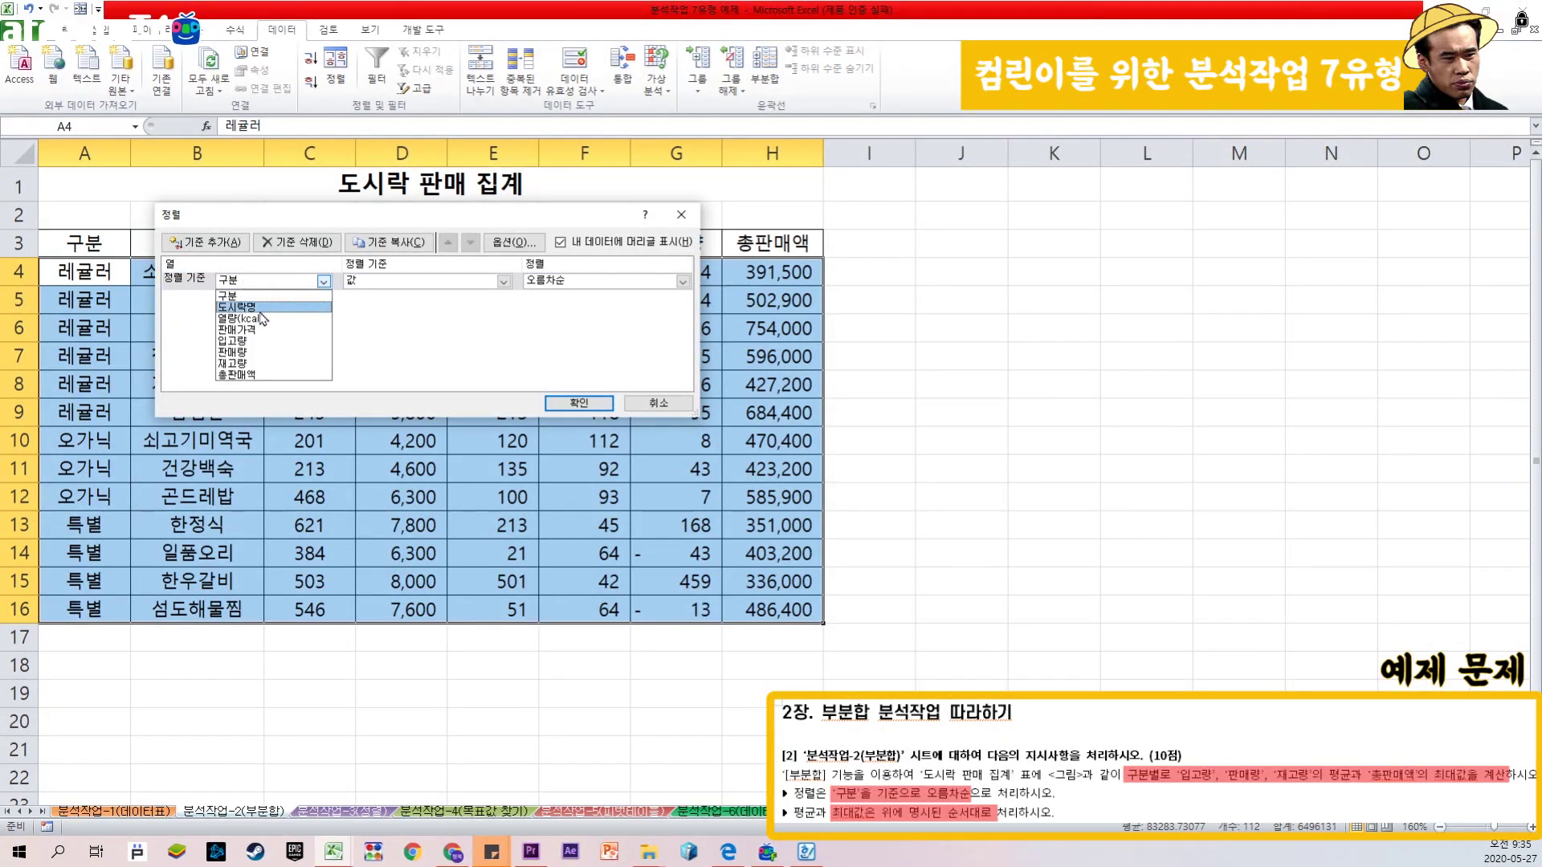
{"action": "left_click", "coordinate": [241, 295]}
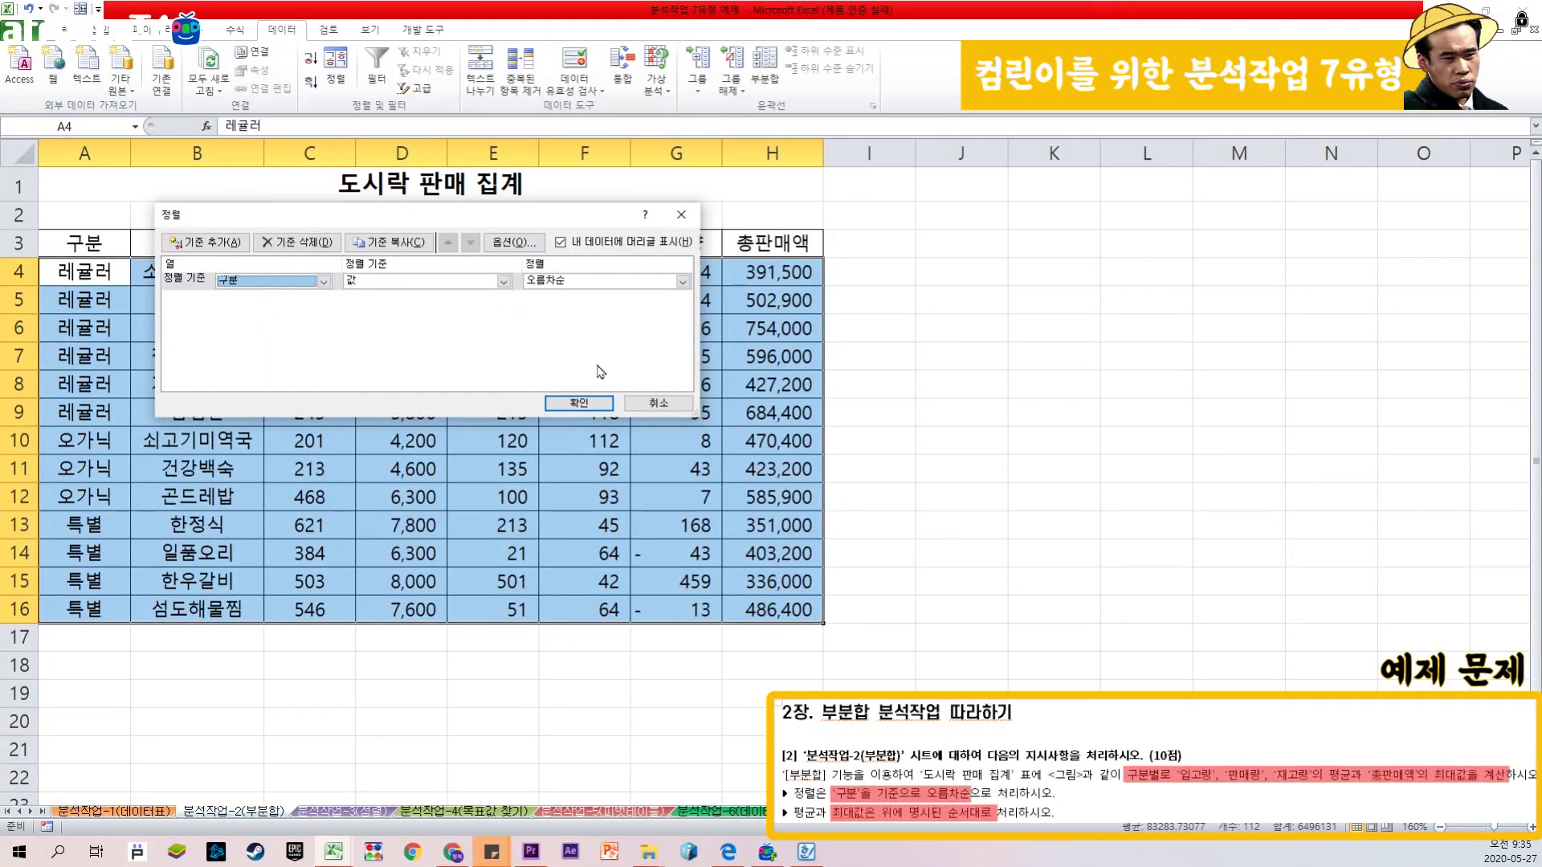
{"action": "left_click", "coordinate": [579, 403]}
{"action": "left_click", "coordinate": [616, 448]}
Step: Add subtotals to A3:H16 grouped by 구분, averaging 입고량, 판매량 and 재고량 and leaving out 총판매액
{"action": "left_click_drag", "start_coordinate": [61, 243], "coordinate": [783, 608]}
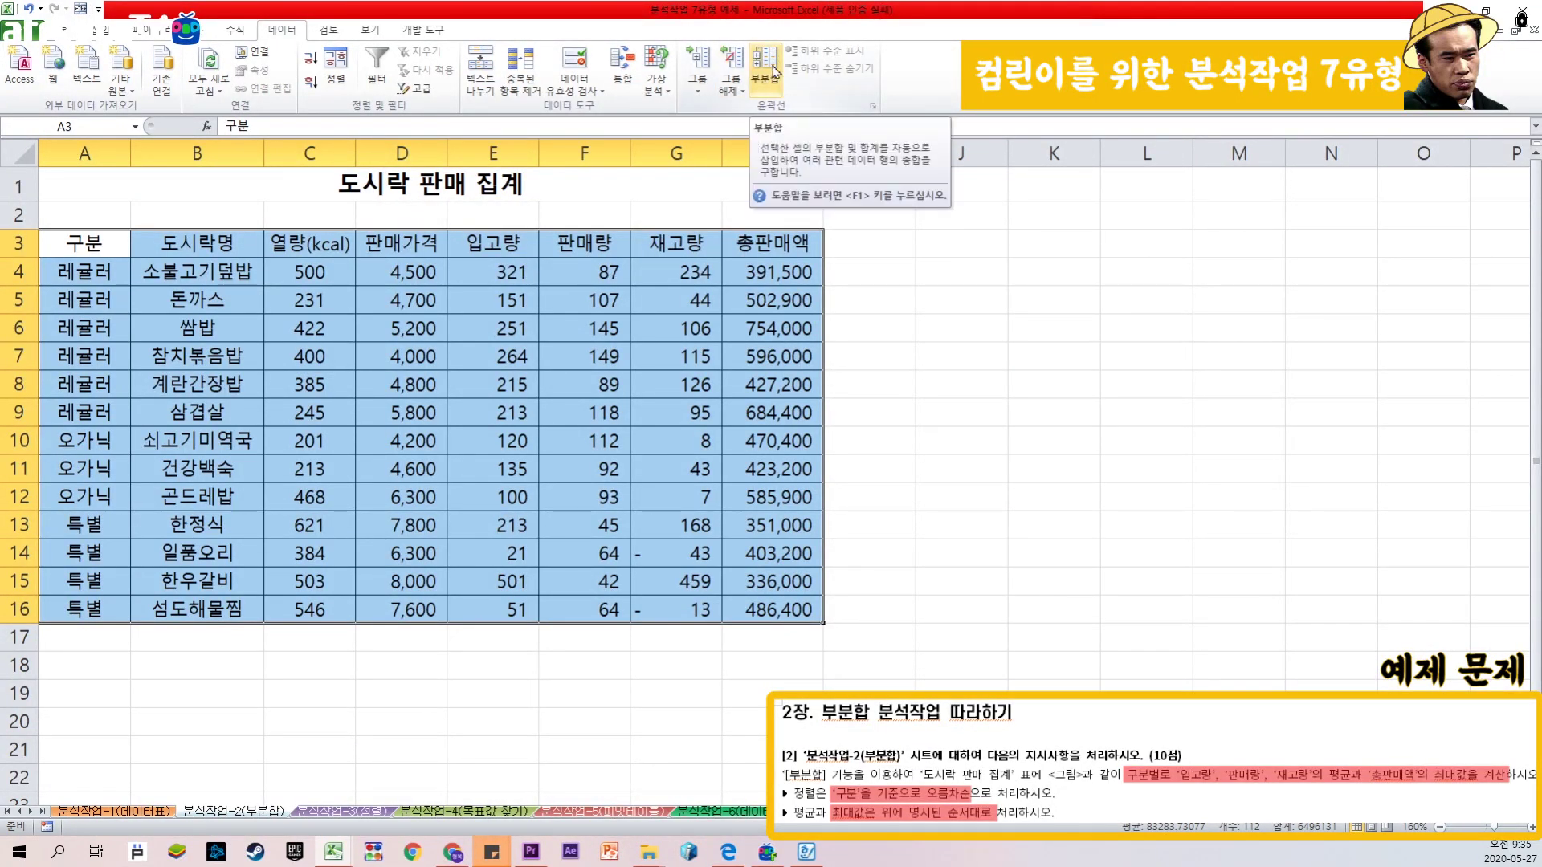
{"action": "left_click", "coordinate": [775, 71]}
{"action": "left_click_drag", "start_coordinate": [380, 185], "coordinate": [895, 243]}
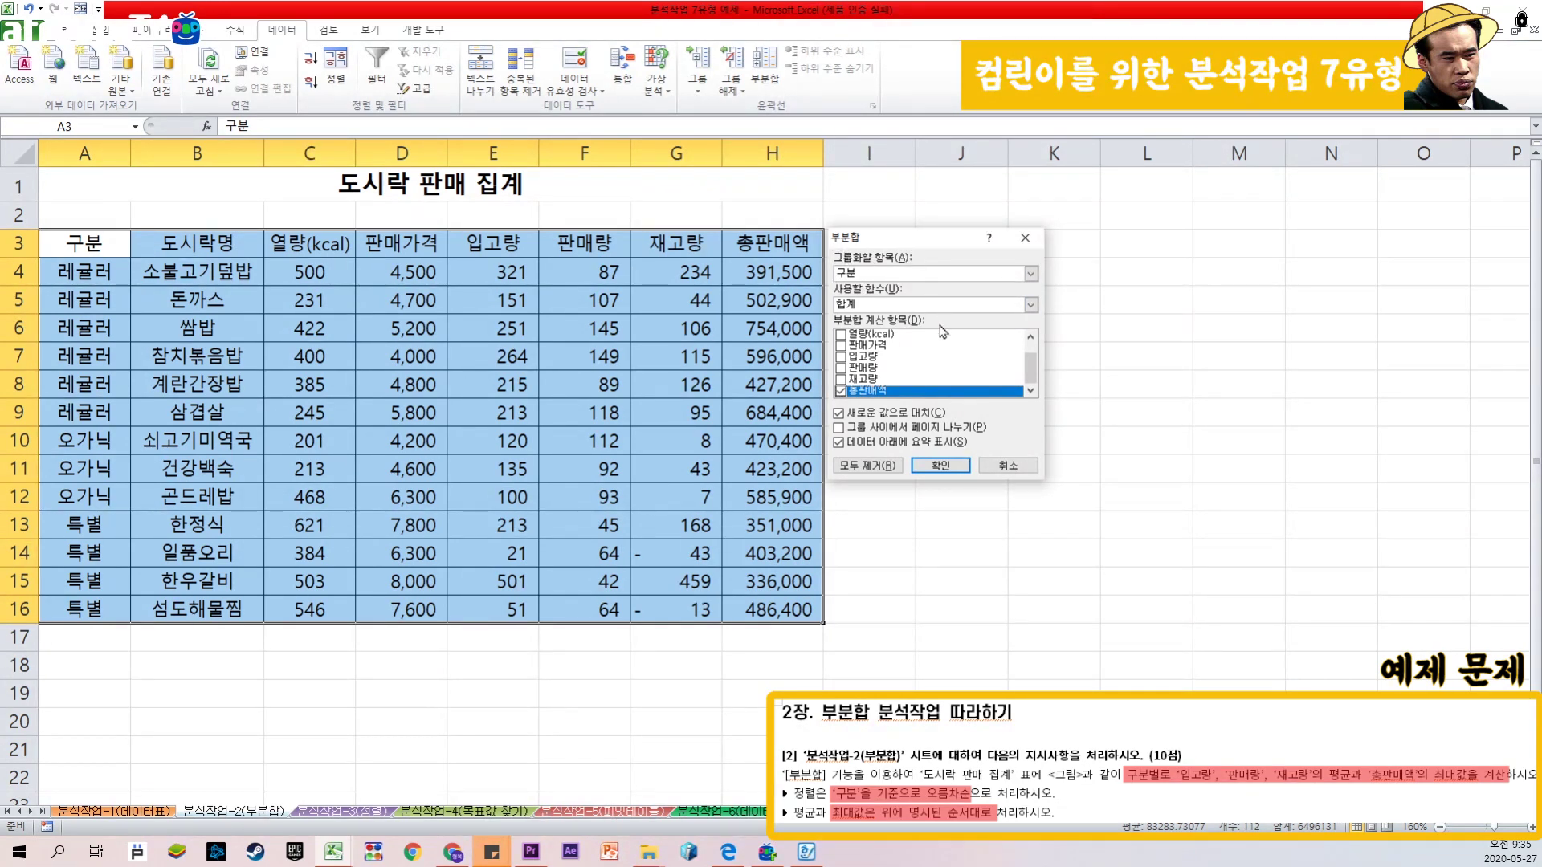
{"action": "left_click", "coordinate": [1031, 305]}
{"action": "left_click", "coordinate": [884, 339]}
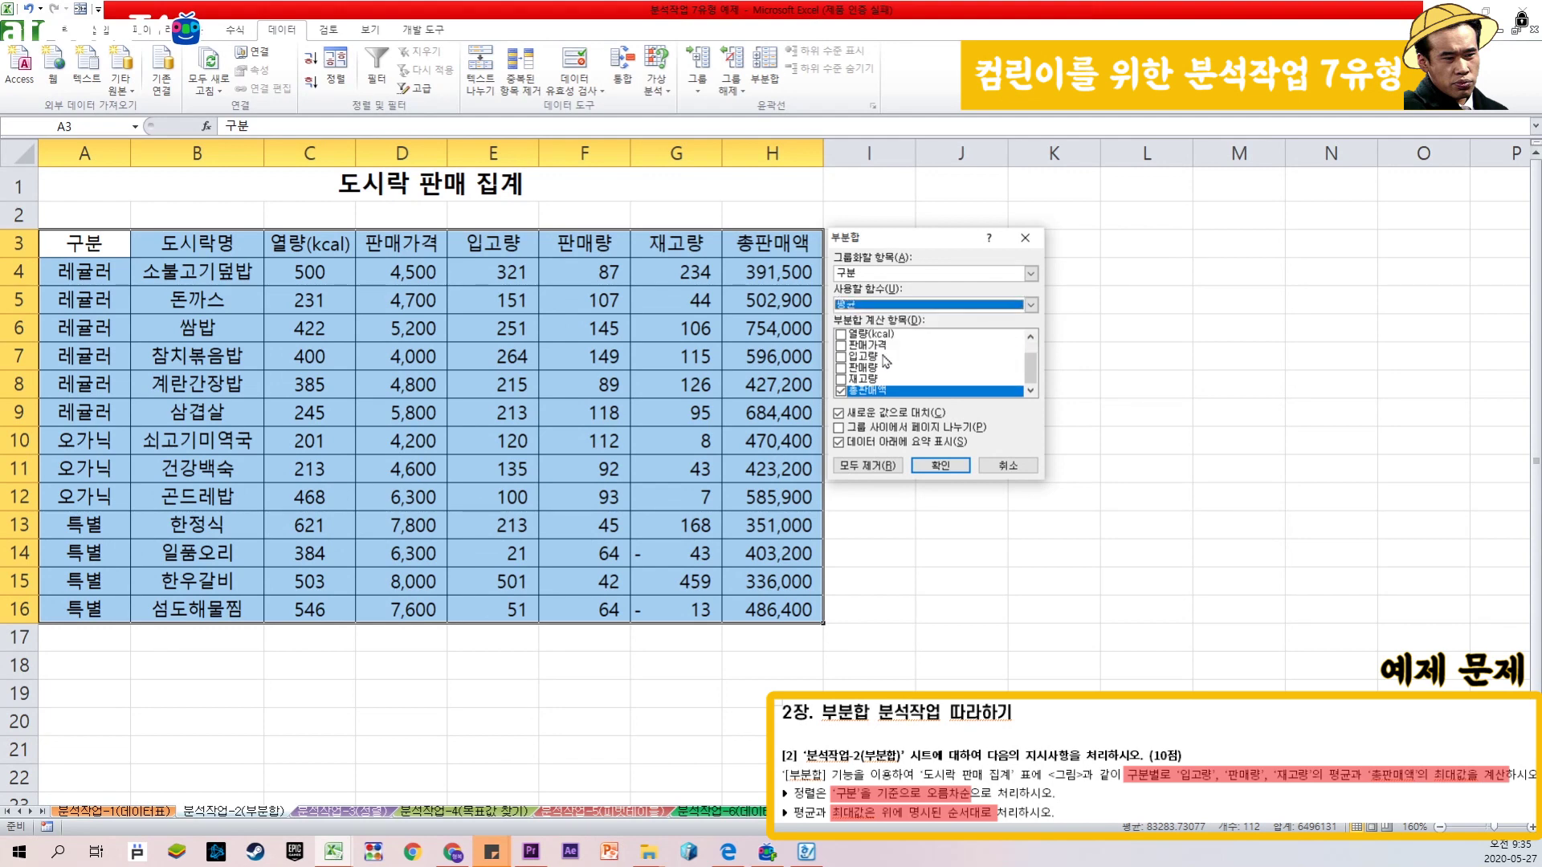
{"action": "left_click", "coordinate": [840, 392]}
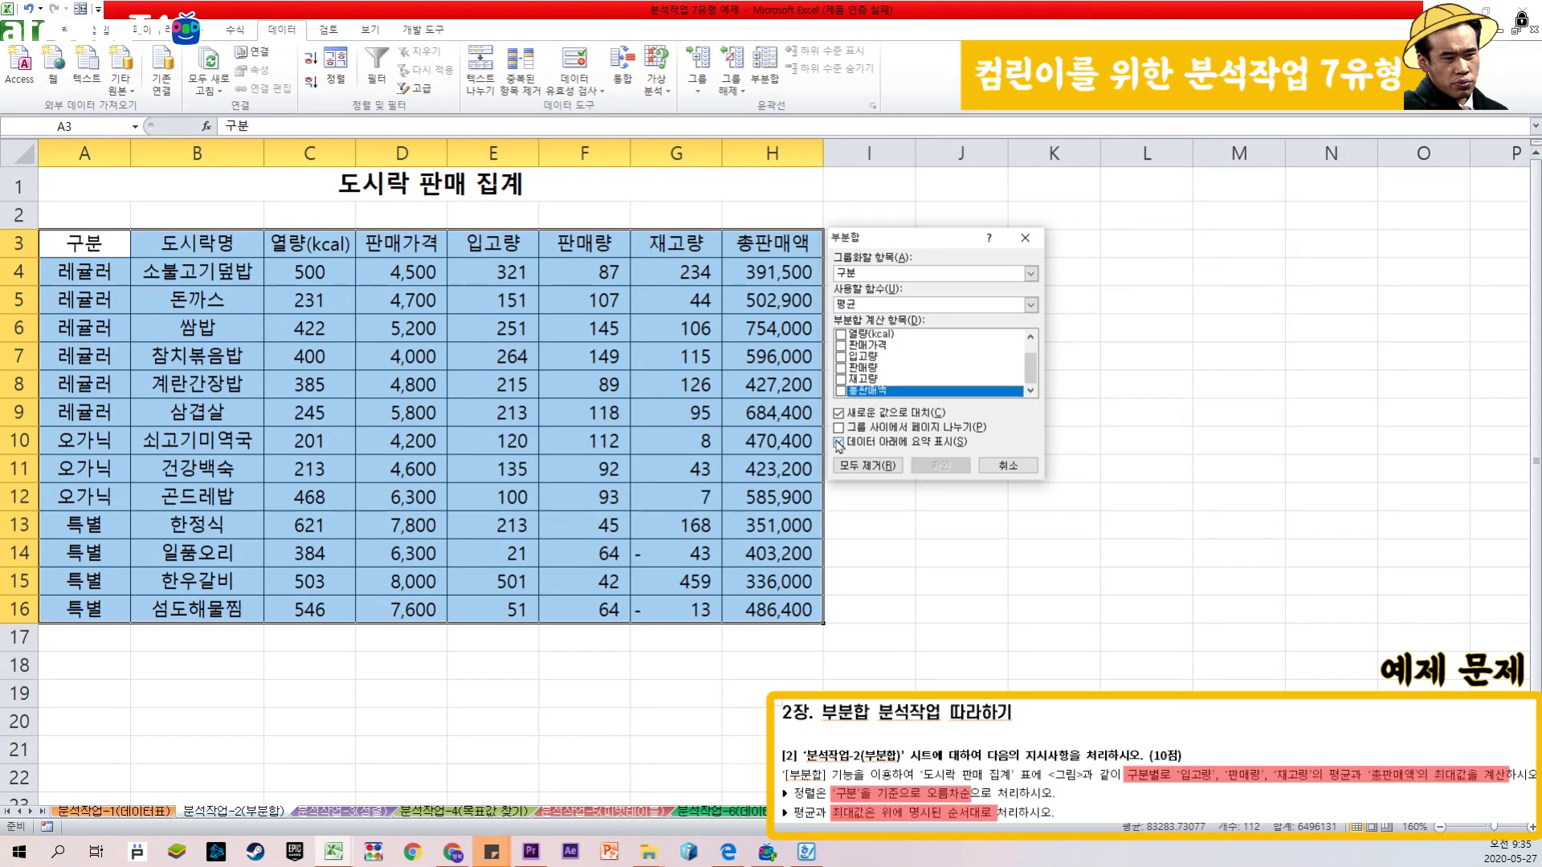
{"action": "left_click", "coordinate": [840, 357]}
{"action": "left_click", "coordinate": [841, 368]}
{"action": "left_click", "coordinate": [841, 379]}
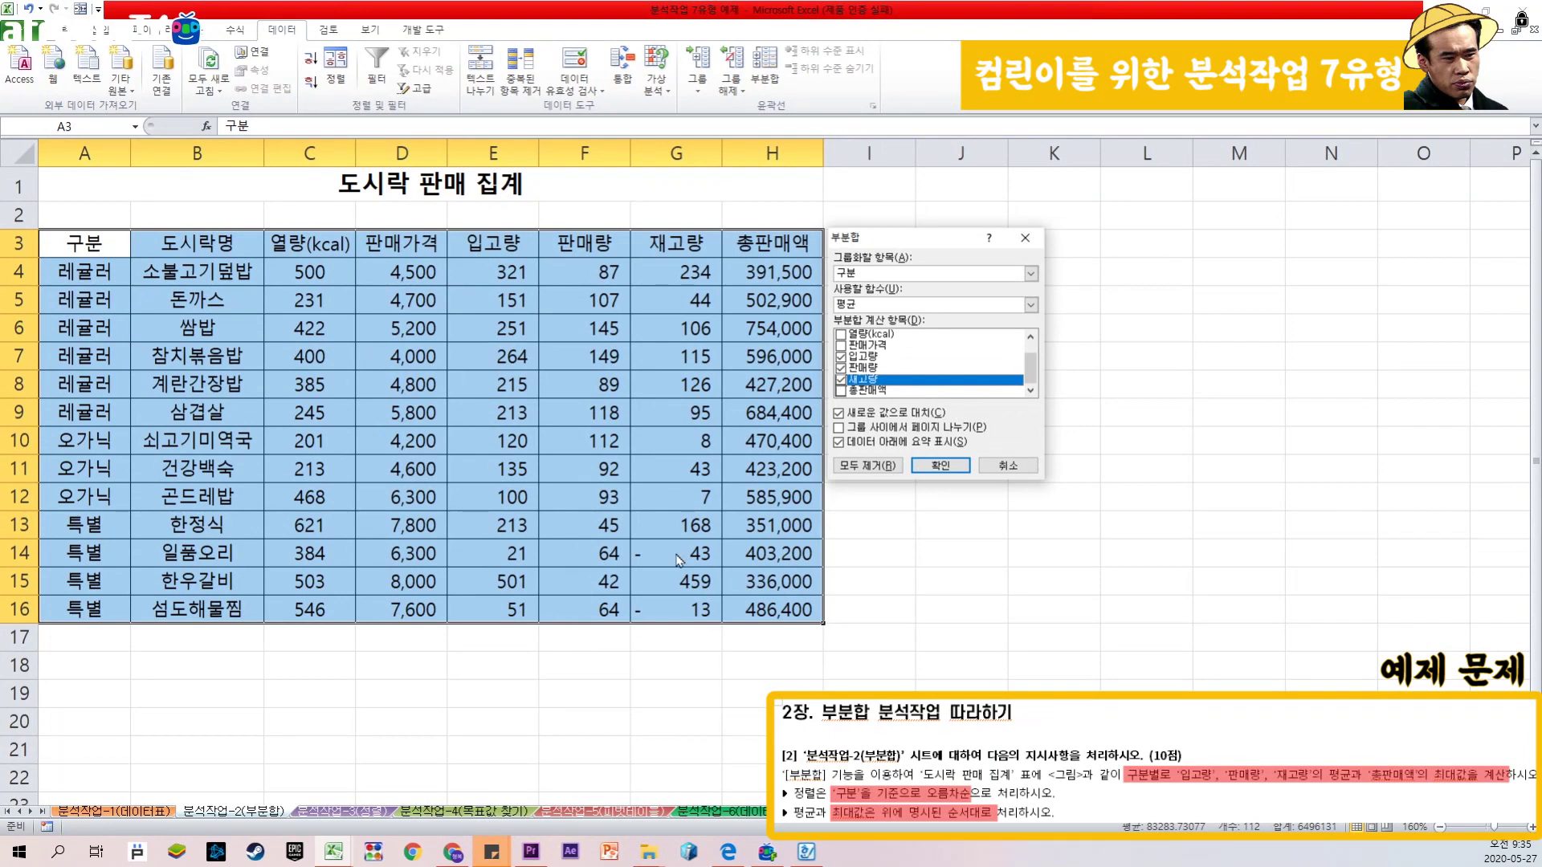
{"action": "left_click", "coordinate": [924, 467]}
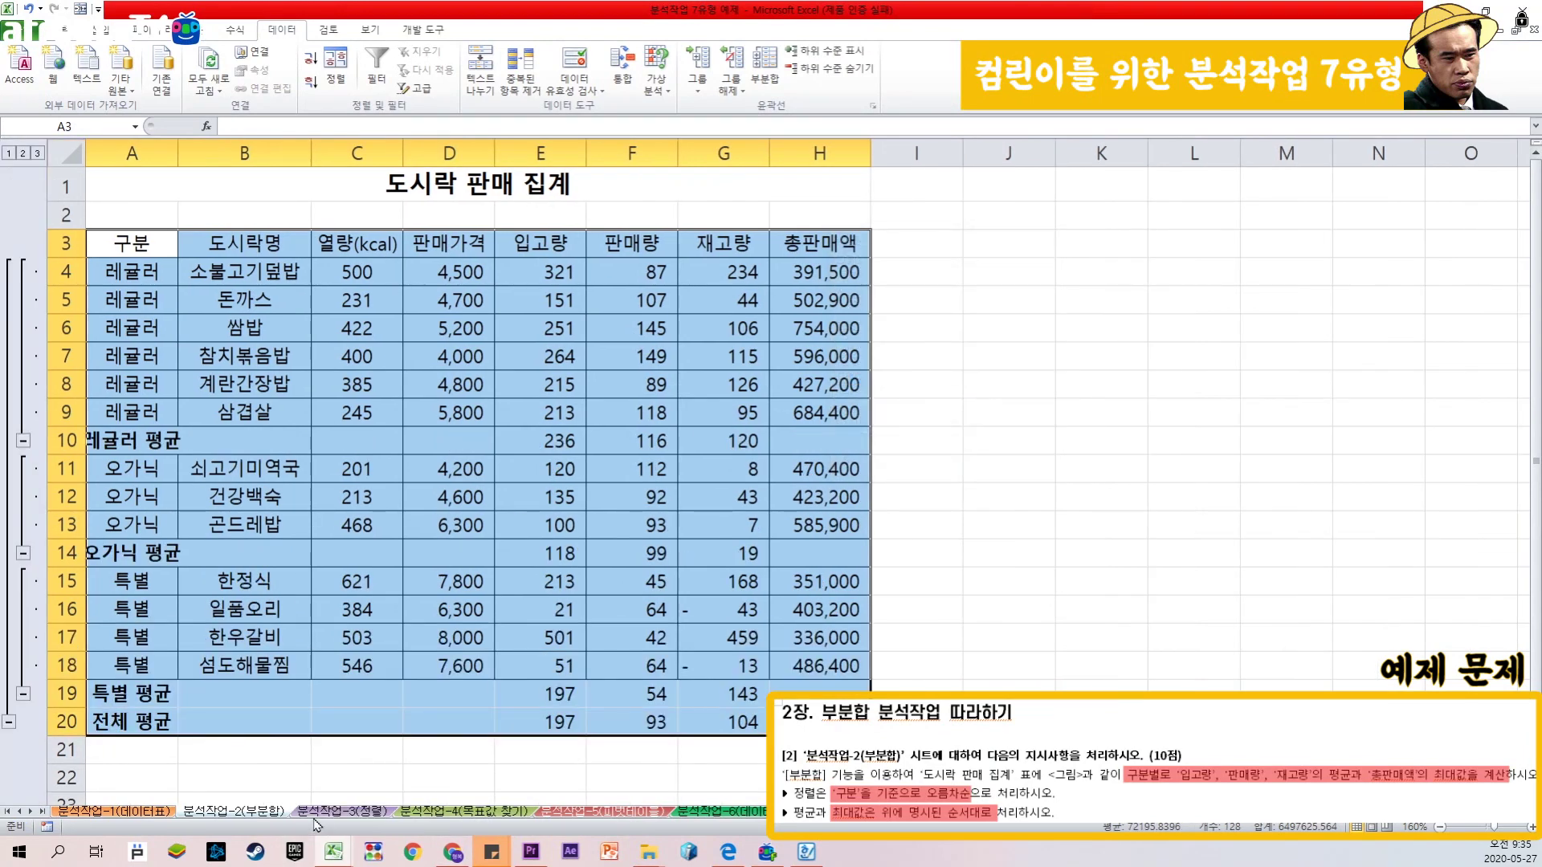
Step: Widen column A so the average subtotal labels fit, and look over the subtotal rows
{"action": "left_click_drag", "start_coordinate": [177, 152], "coordinate": [208, 153]}
{"action": "left_click", "coordinate": [268, 404]}
{"action": "left_click", "coordinate": [148, 241]}
{"action": "left_click_drag", "start_coordinate": [148, 271], "coordinate": [149, 412]}
{"action": "left_click", "coordinate": [161, 443]}
{"action": "left_click", "coordinate": [177, 556]}
{"action": "left_click_drag", "start_coordinate": [165, 692], "coordinate": [161, 726]}
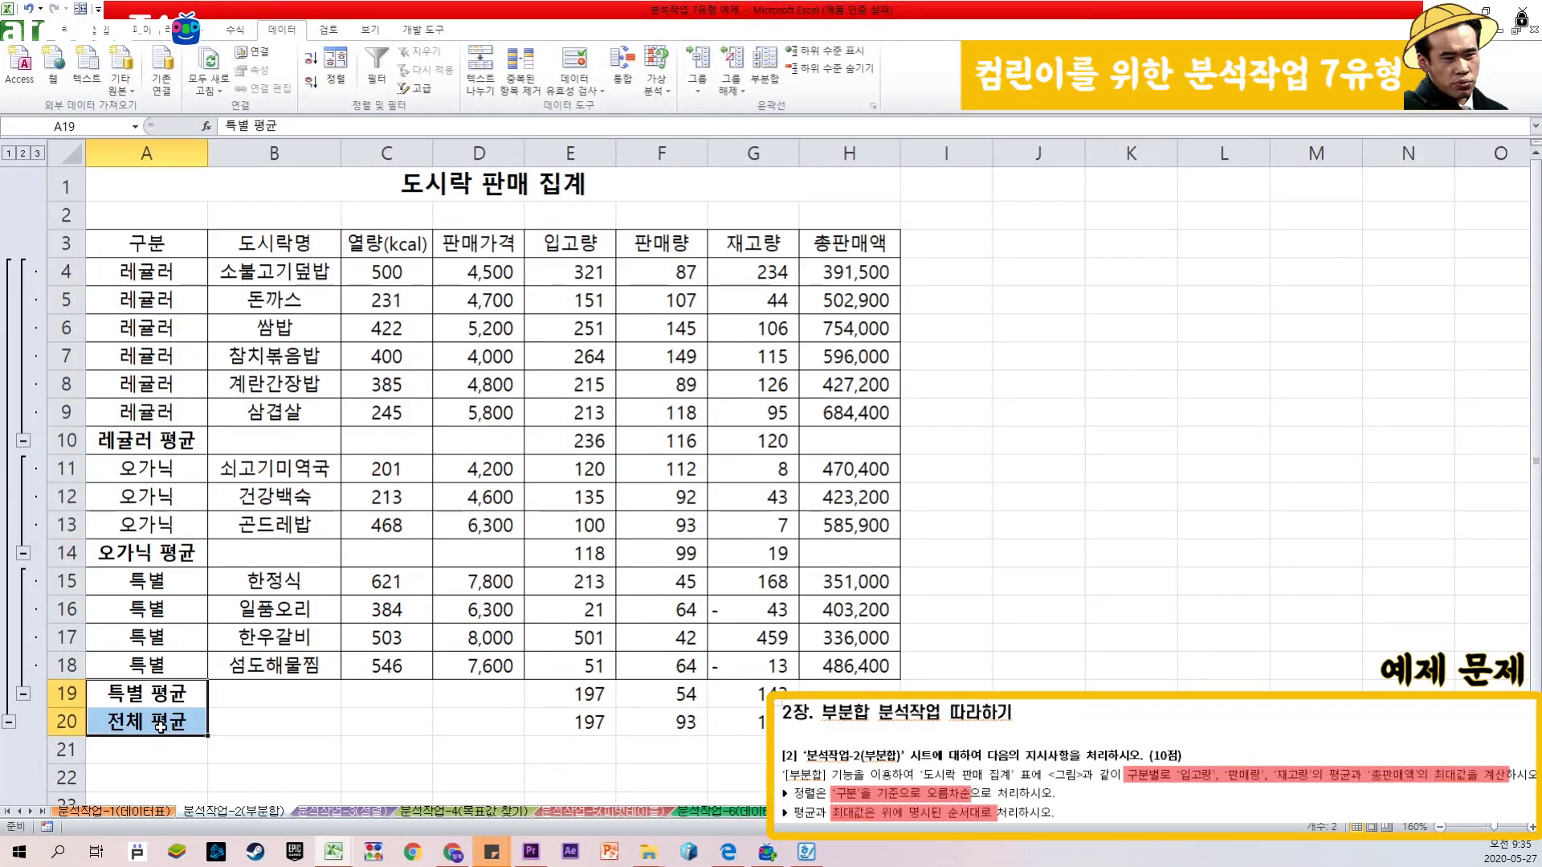
{"action": "left_click", "coordinate": [1068, 411]}
Step: Add a second subtotal to A3:H20 grouped by 구분 with the maximum of only 총판매액, keeping the existing average subtotals
{"action": "left_click_drag", "start_coordinate": [125, 245], "coordinate": [879, 723]}
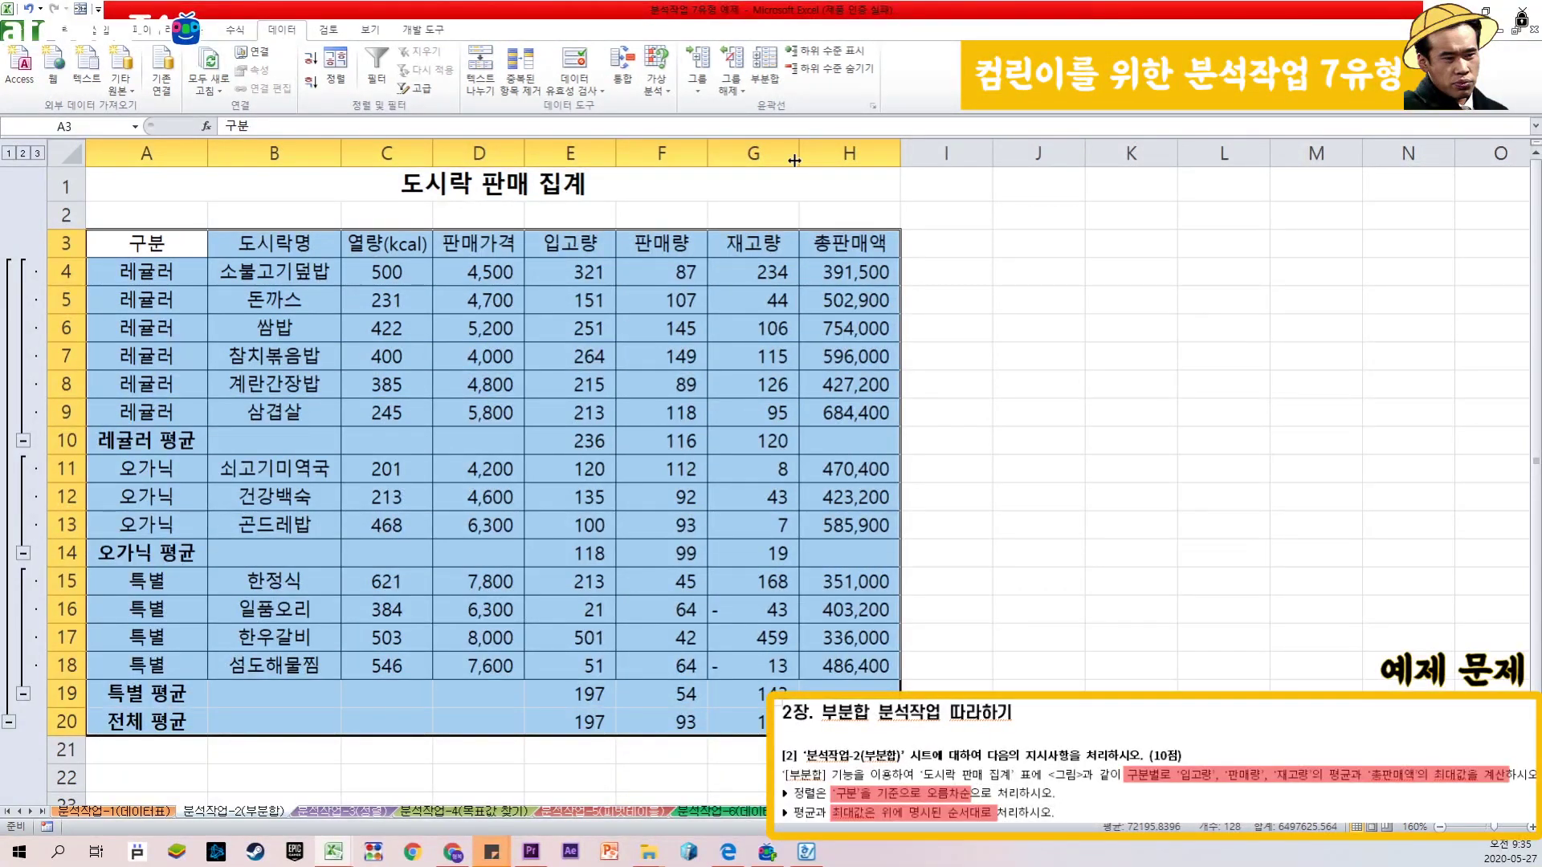
{"action": "left_click", "coordinate": [767, 70]}
{"action": "left_click_drag", "start_coordinate": [886, 233], "coordinate": [665, 246]}
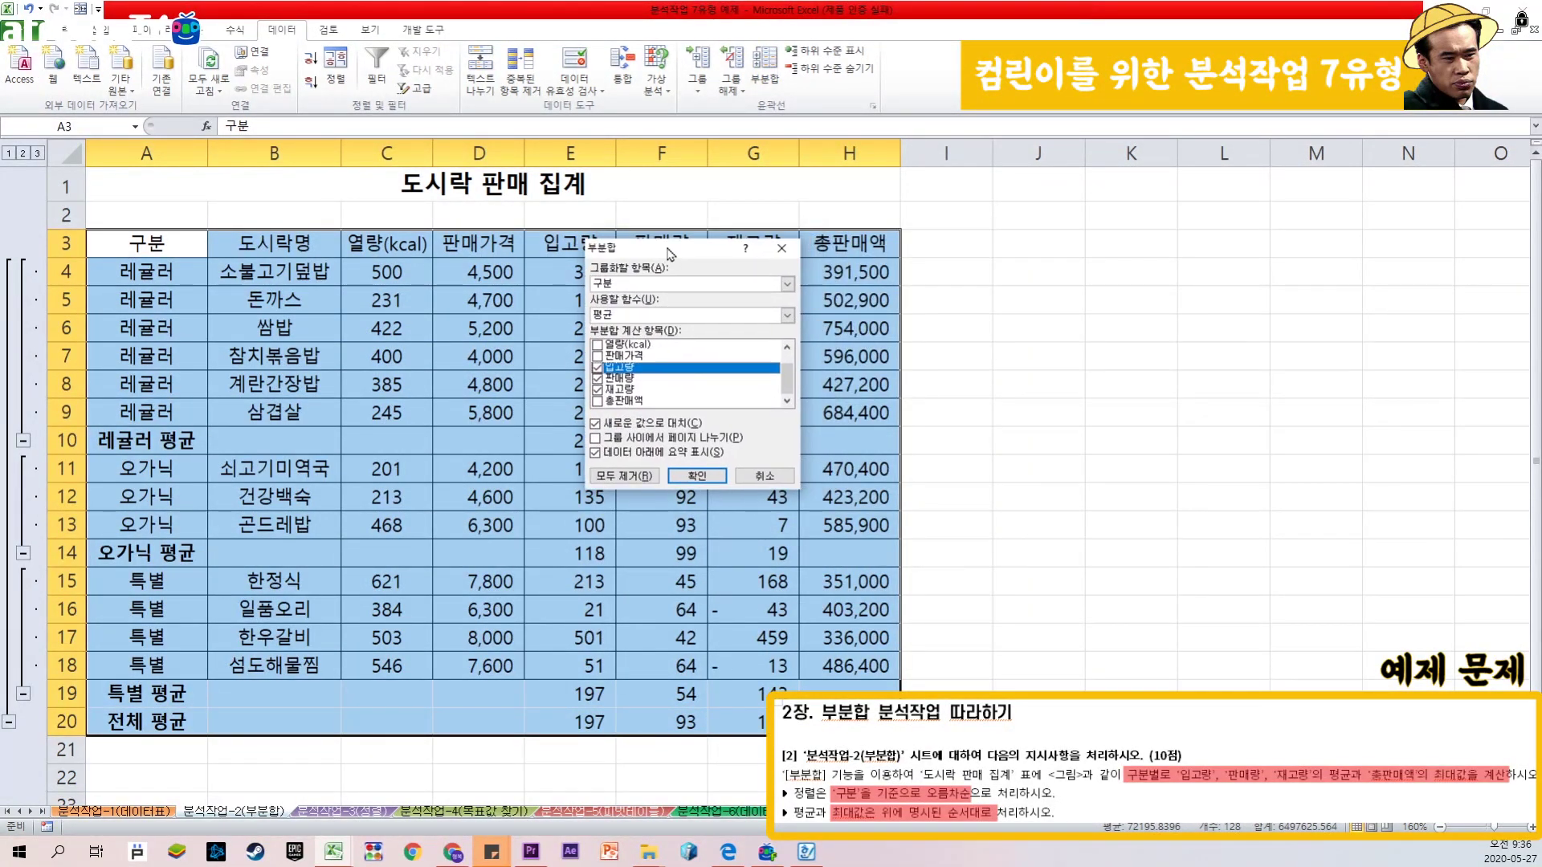
{"action": "left_click", "coordinate": [615, 316]}
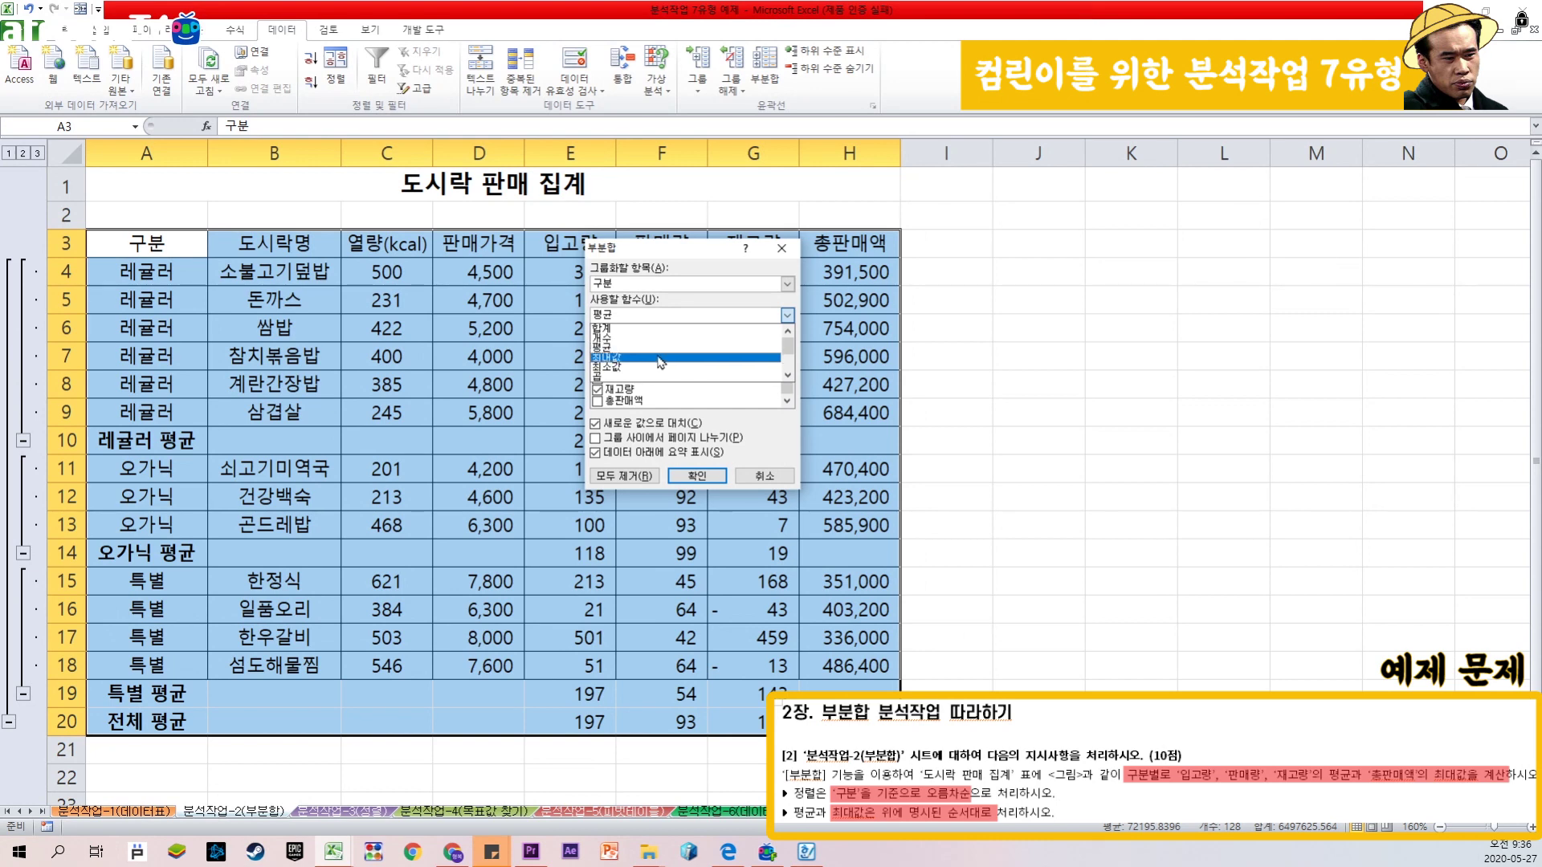
{"action": "left_click", "coordinate": [658, 358]}
{"action": "left_click", "coordinate": [598, 401]}
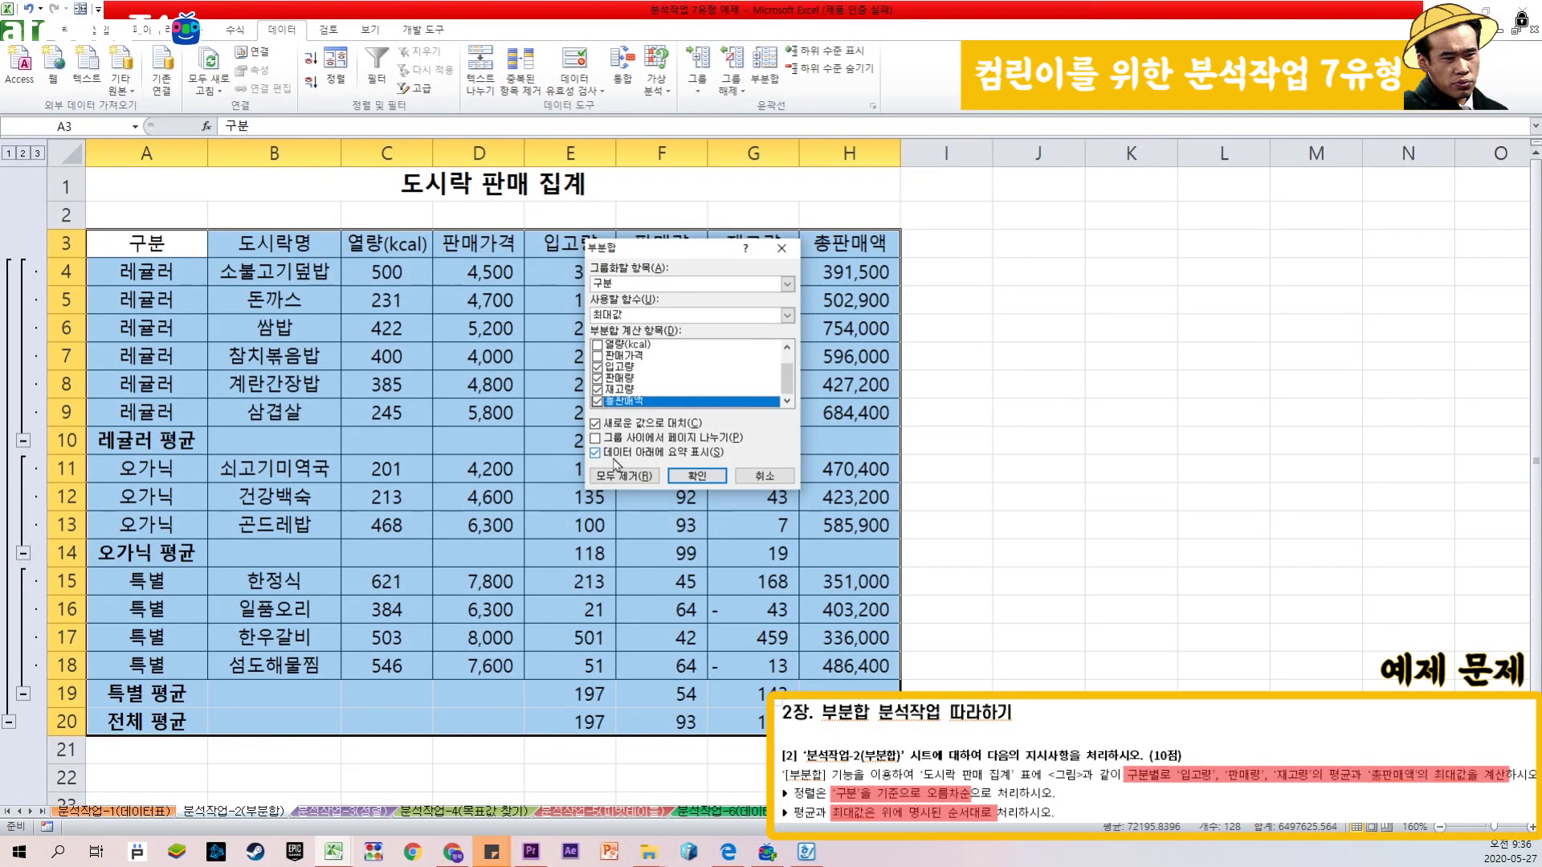
{"action": "left_click", "coordinate": [598, 367]}
{"action": "left_click", "coordinate": [597, 378]}
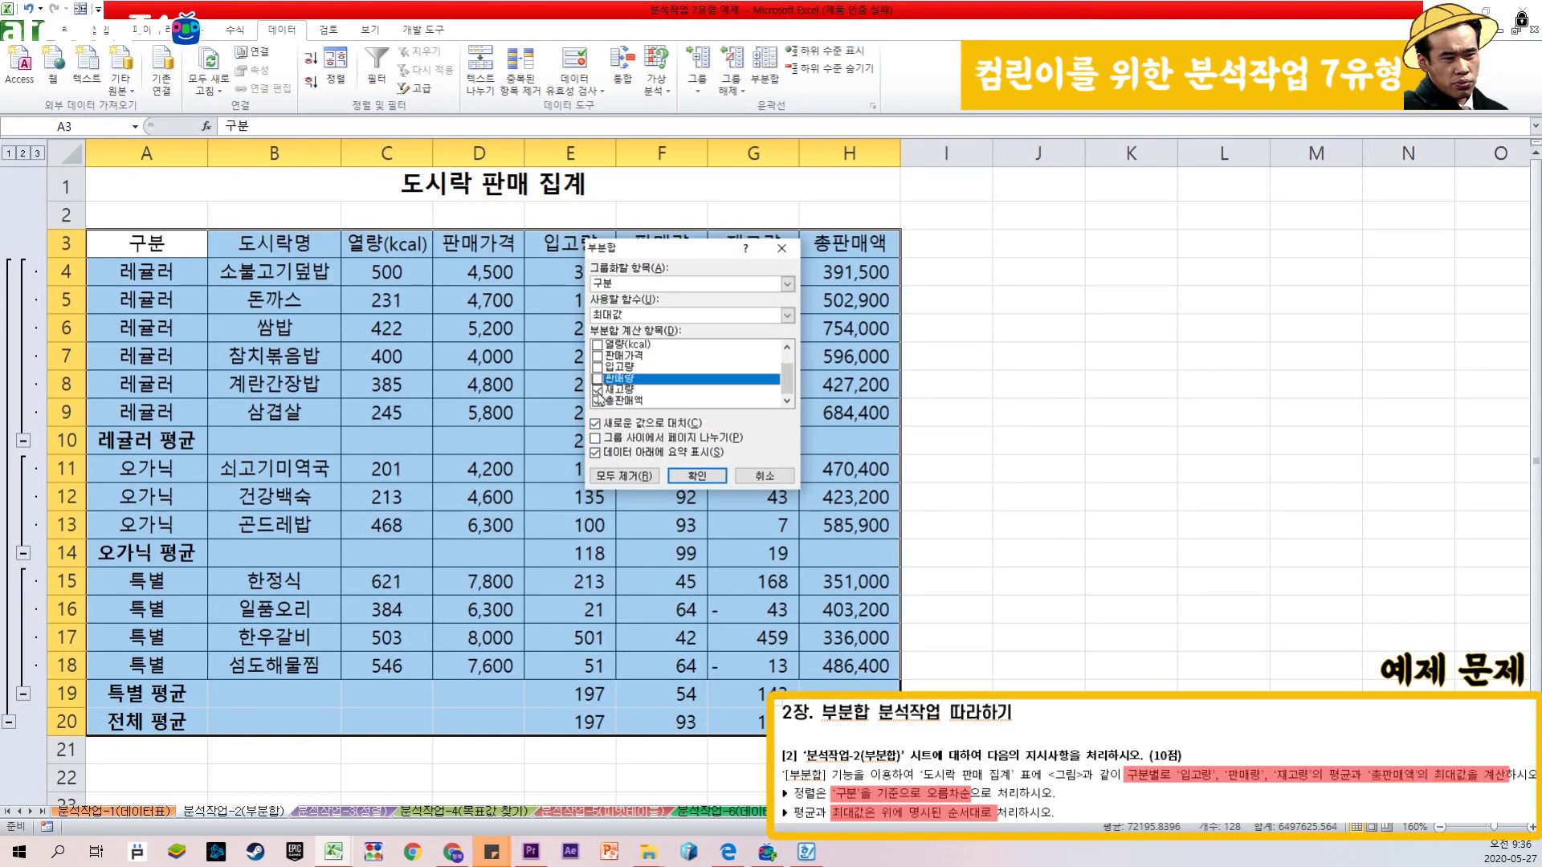
{"action": "left_click", "coordinate": [597, 379]}
{"action": "left_click", "coordinate": [598, 389]}
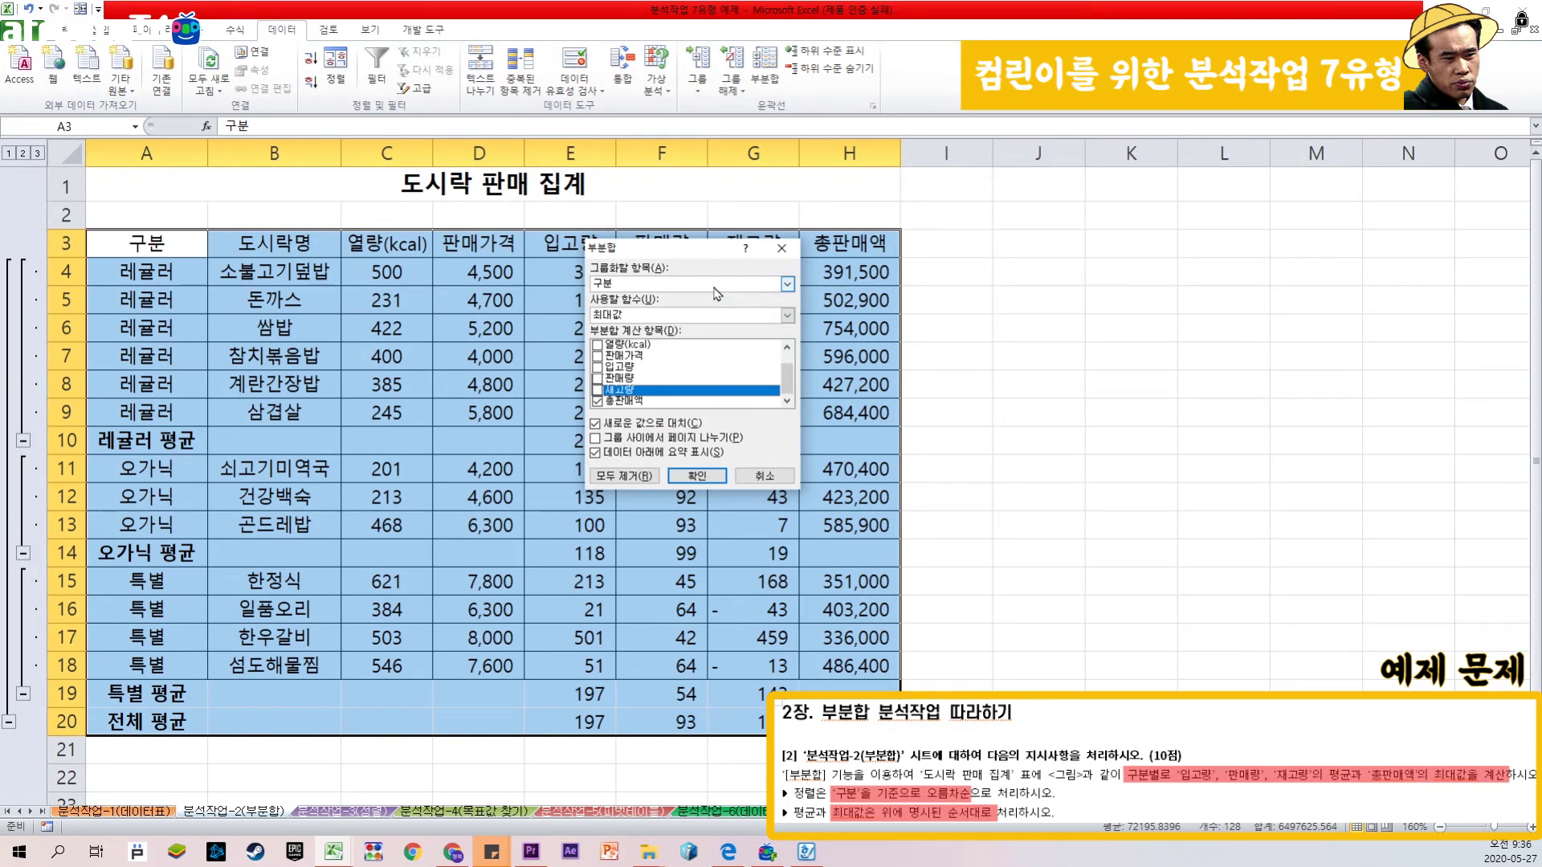
{"action": "left_click", "coordinate": [636, 430]}
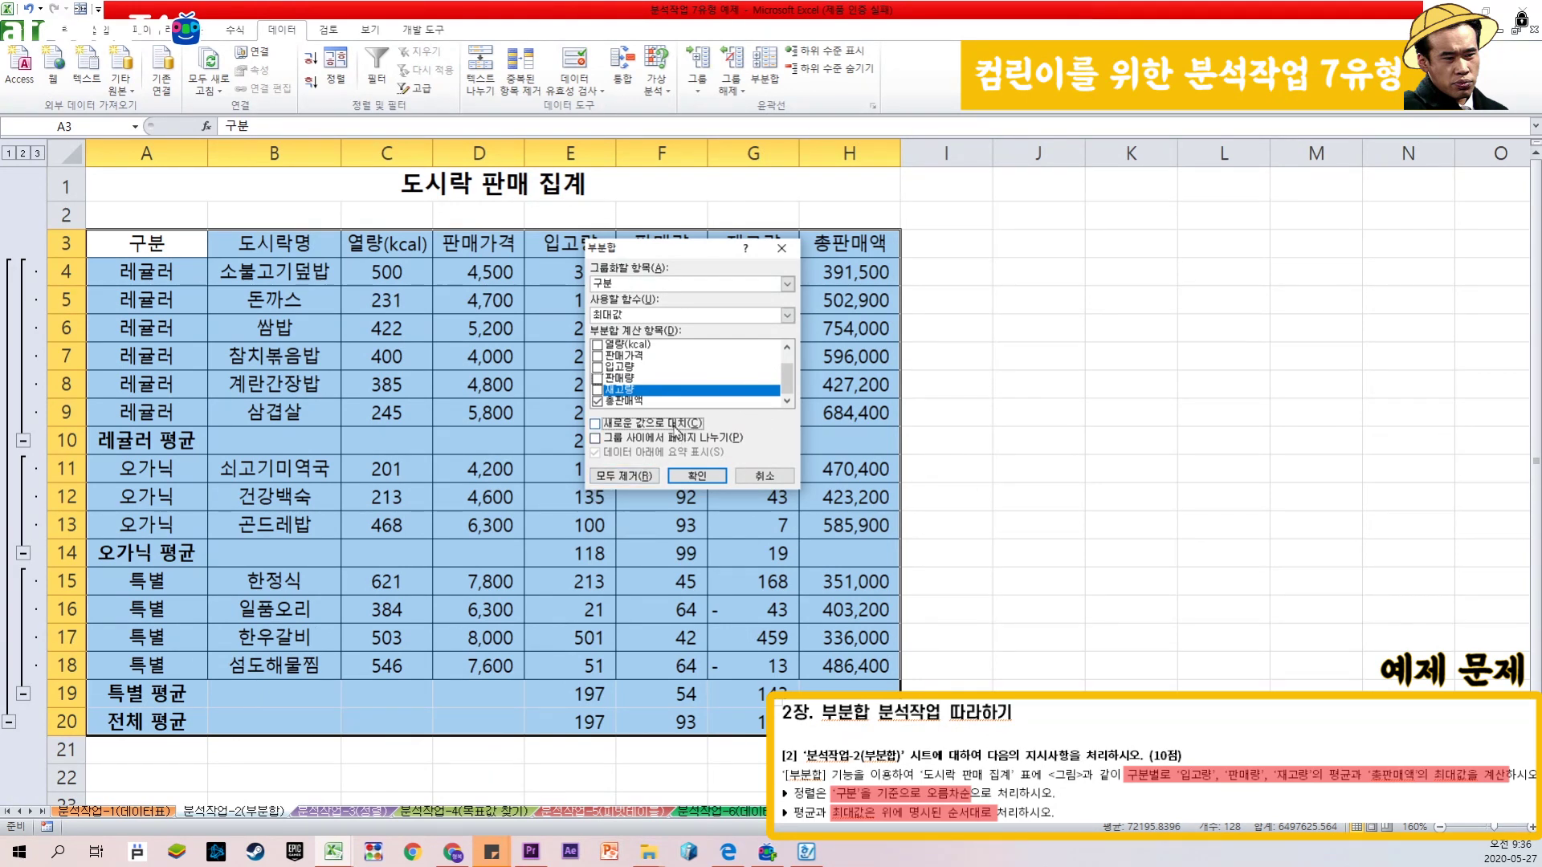
{"action": "left_click", "coordinate": [697, 475]}
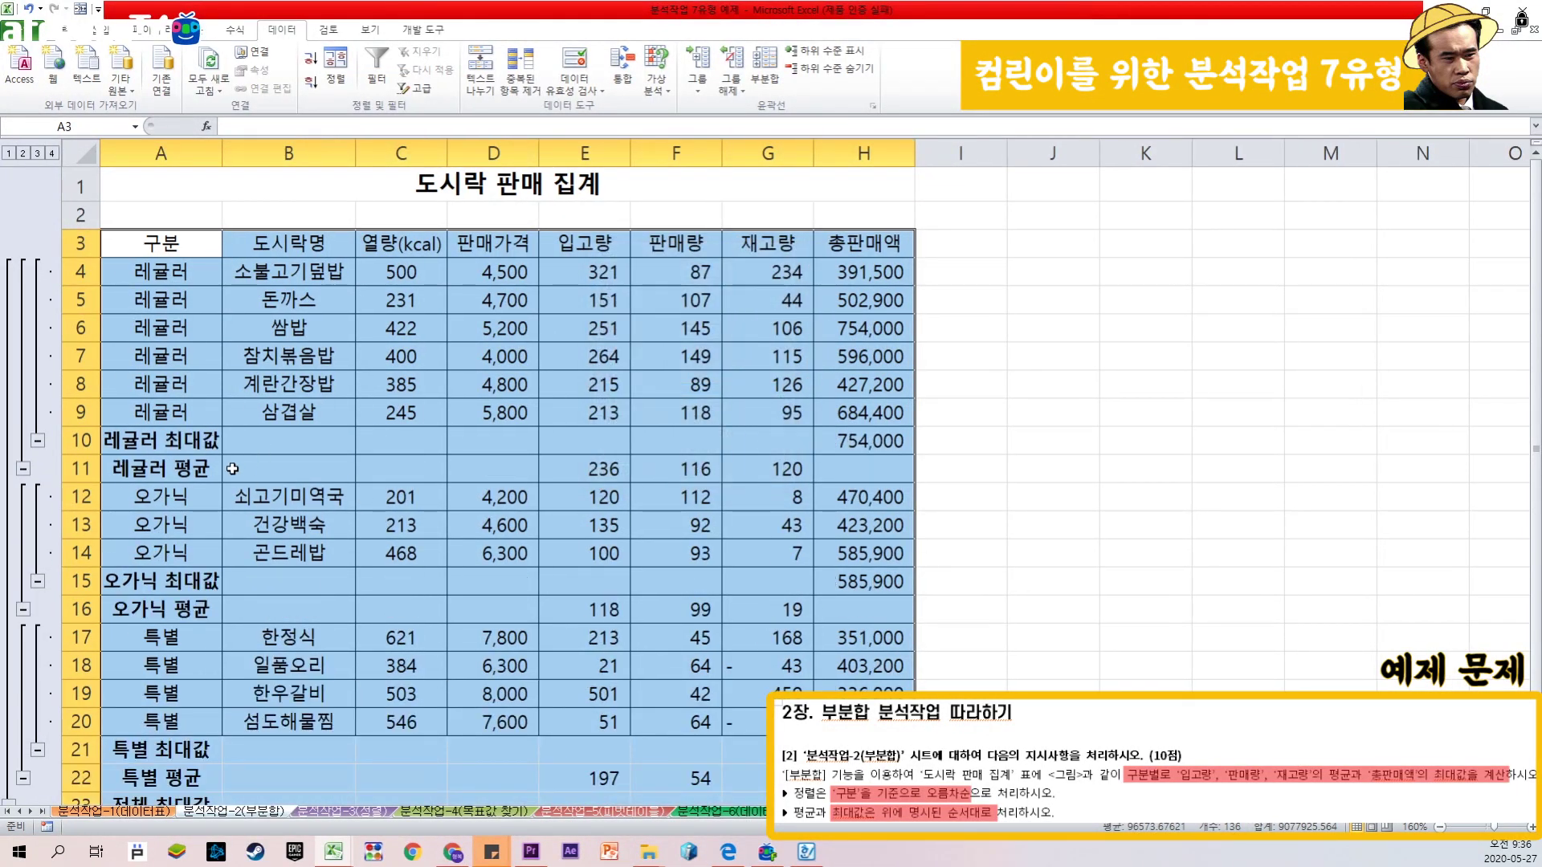
Step: Look over the maximum and average subtotal rows of the 레귤러 group
{"action": "left_click", "coordinate": [232, 468]}
{"action": "left_click_drag", "start_coordinate": [160, 441], "coordinate": [876, 441]}
{"action": "left_click_drag", "start_coordinate": [151, 465], "coordinate": [853, 463]}
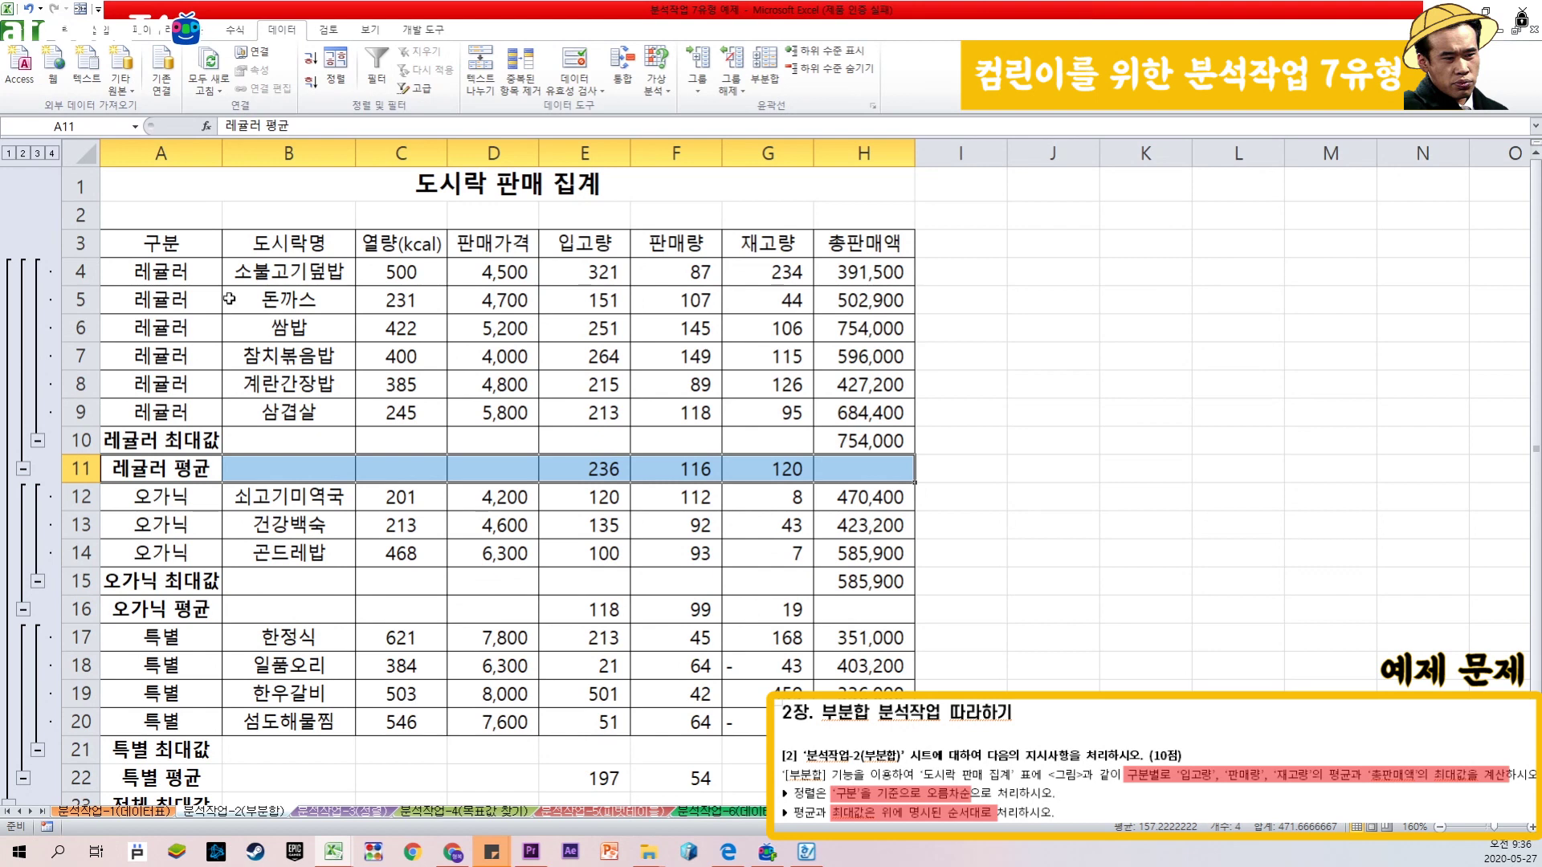
{"action": "left_click", "coordinate": [985, 384]}
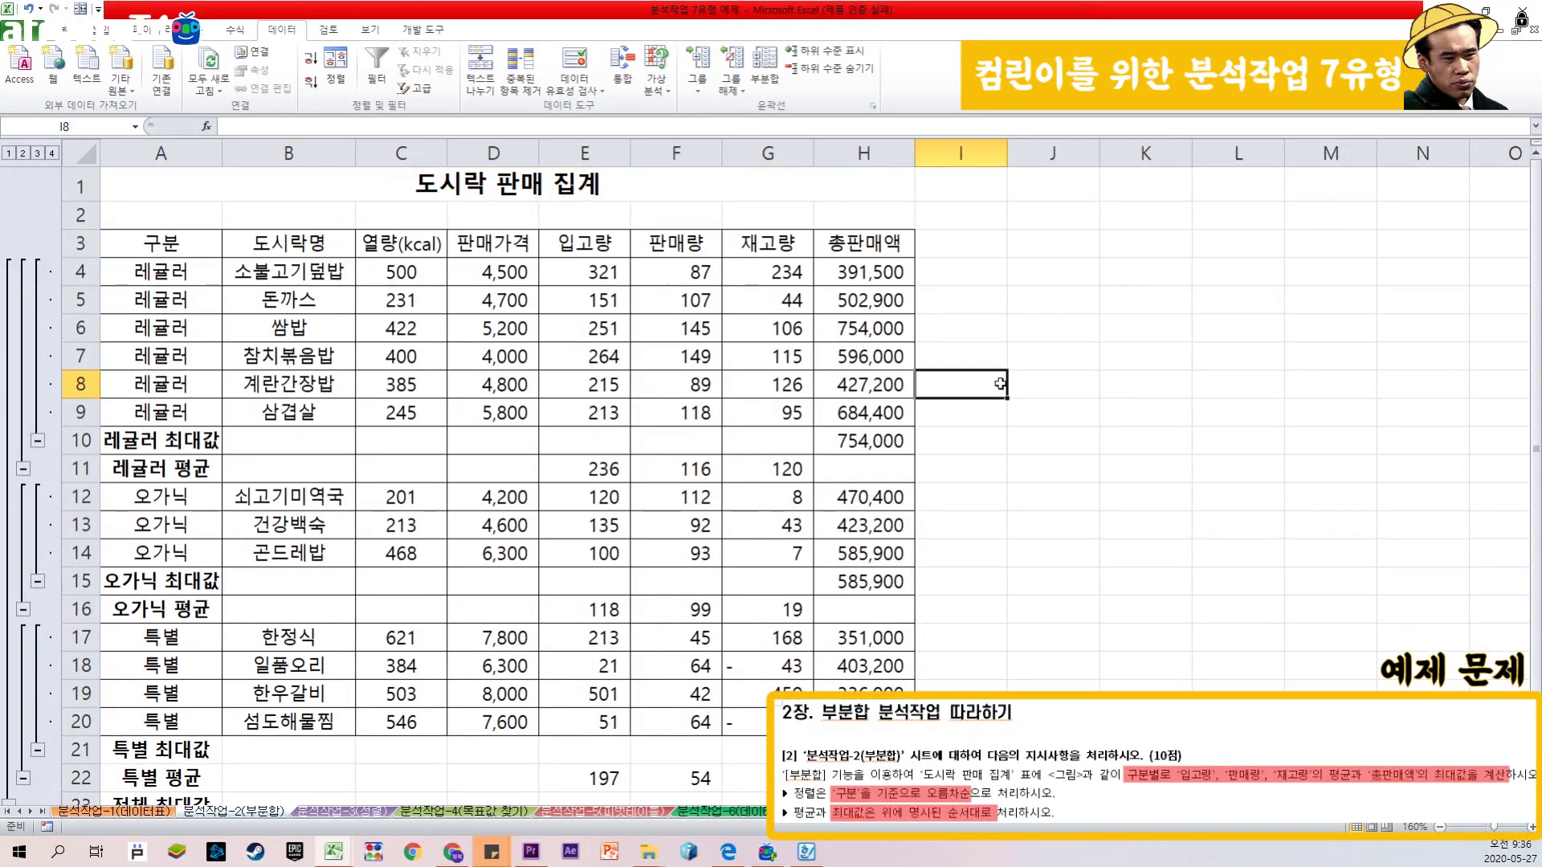
Step: Switch to the 분석작업-3(정렬) sheet and look over the member table A3:E19
{"action": "left_click", "coordinate": [370, 811]}
{"action": "left_click", "coordinate": [393, 569]}
{"action": "left_click_drag", "start_coordinate": [96, 259], "coordinate": [593, 757]}
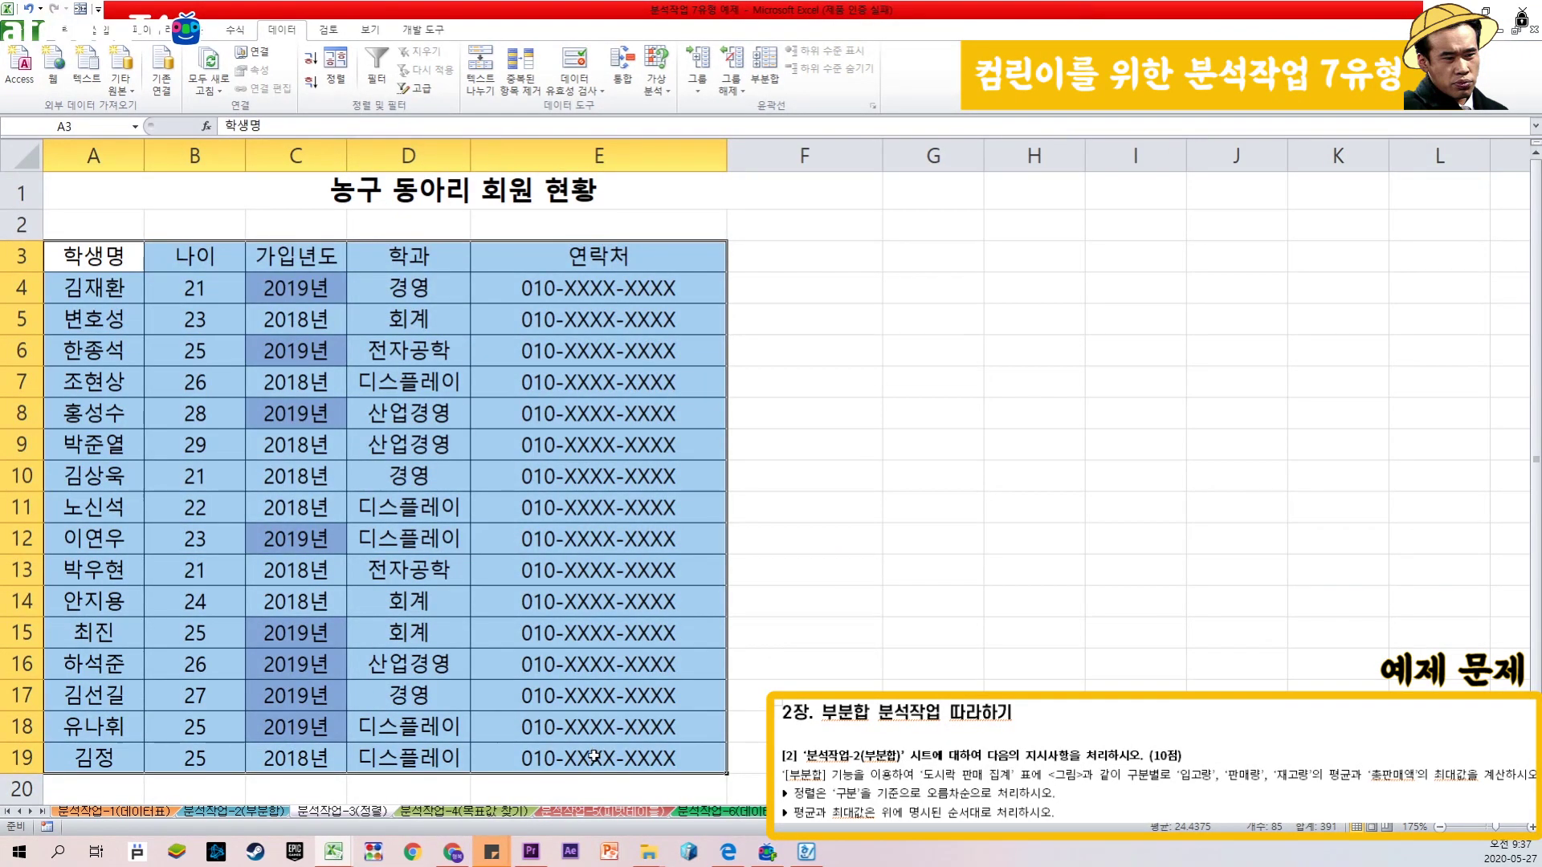
{"action": "left_click", "coordinate": [814, 263]}
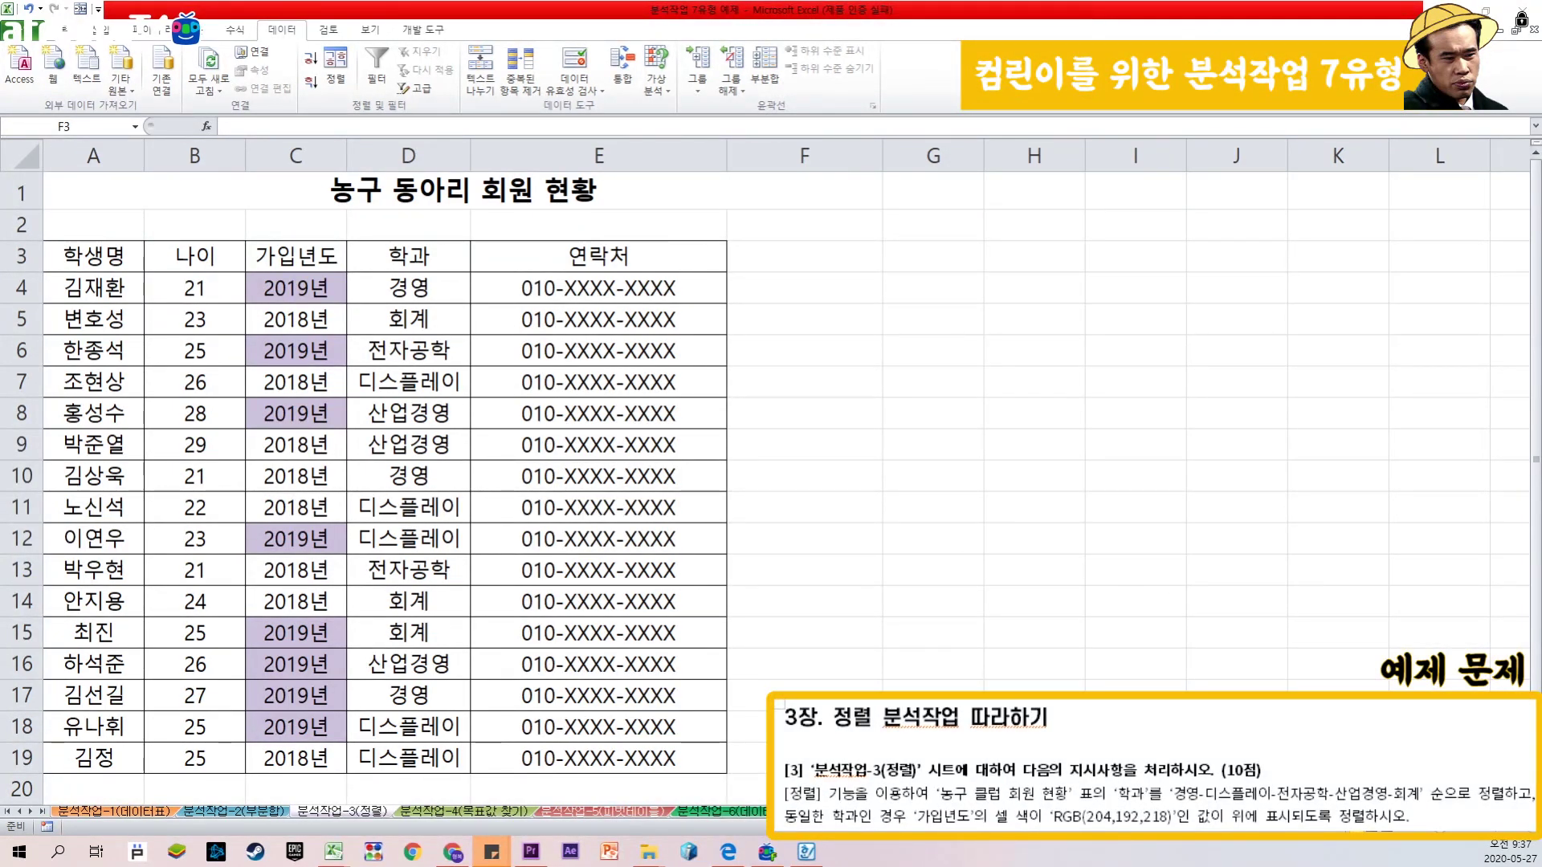
Step: Examine the member table A3:E19, comparing the coloured 가입년도 cells with the neighbouring 학과 values
{"action": "left_click", "coordinate": [69, 252]}
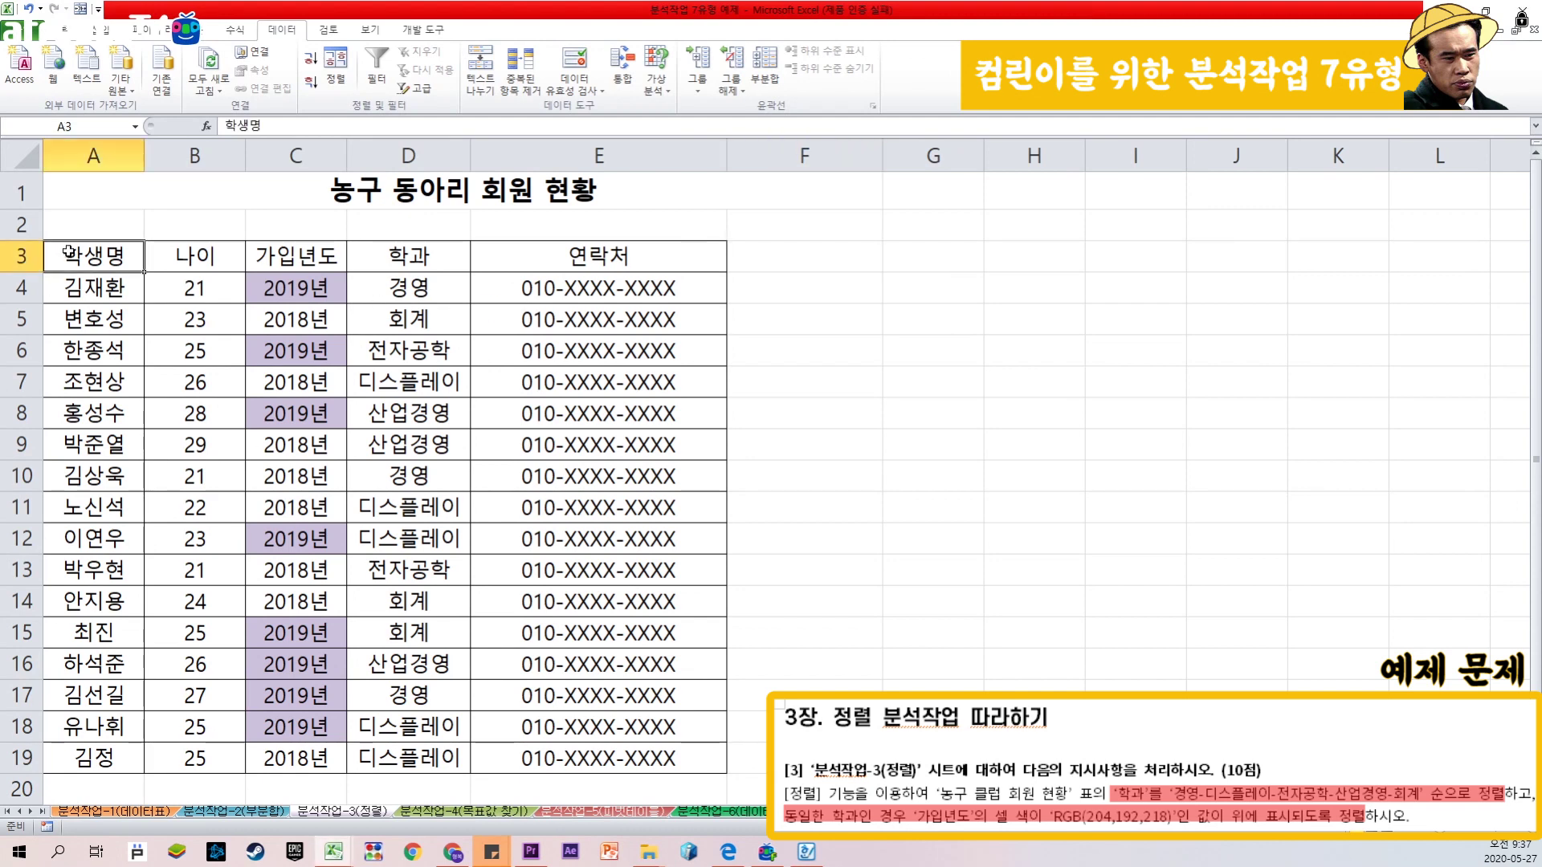
{"action": "left_click_drag", "start_coordinate": [90, 270], "coordinate": [620, 751]}
{"action": "left_click", "coordinate": [852, 390]}
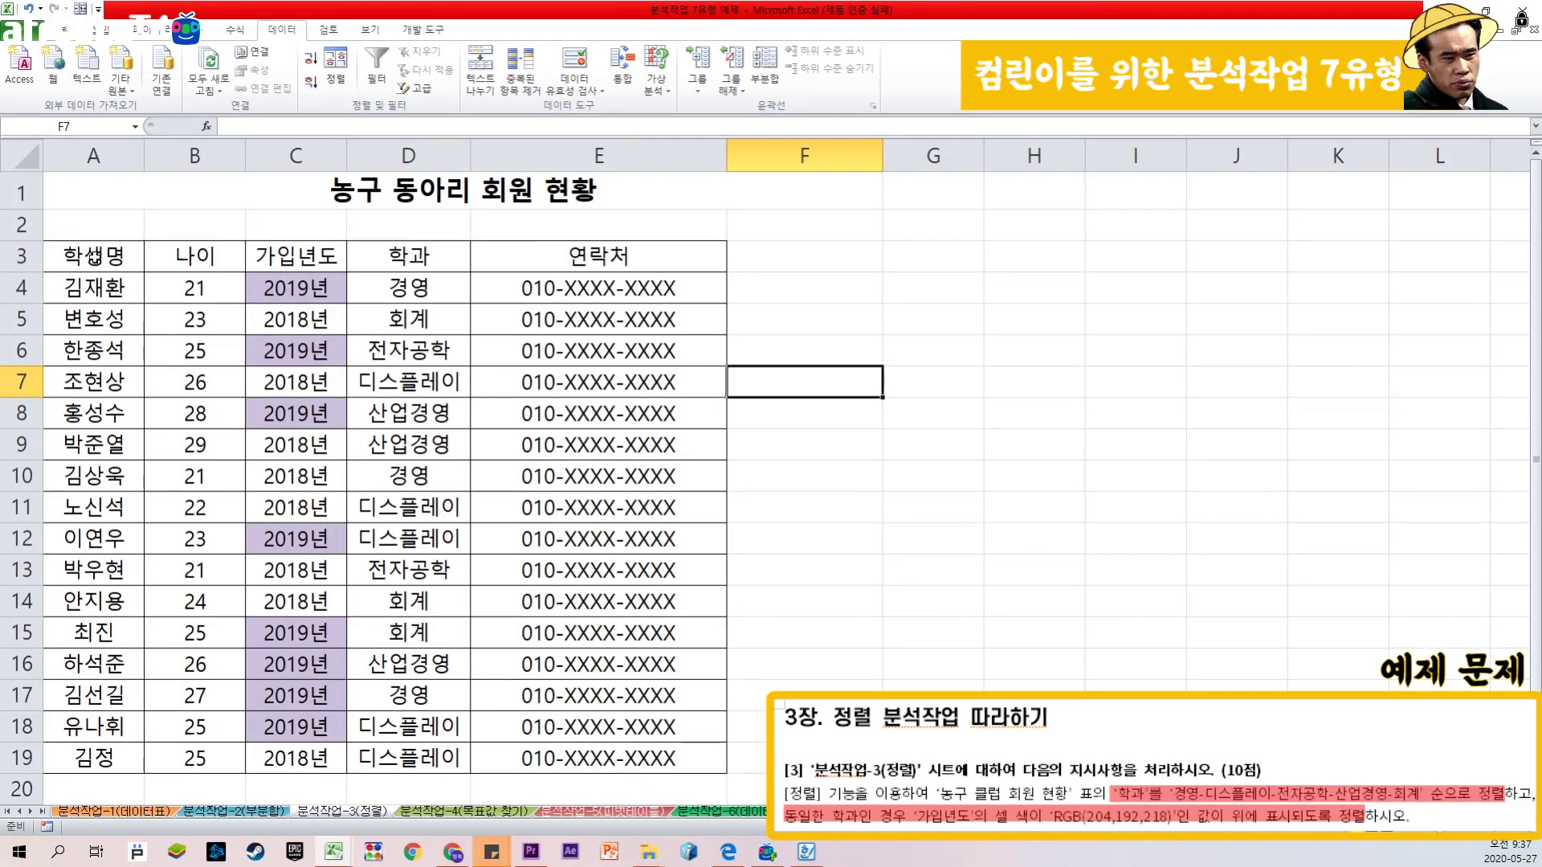
{"action": "left_click", "coordinate": [328, 297]}
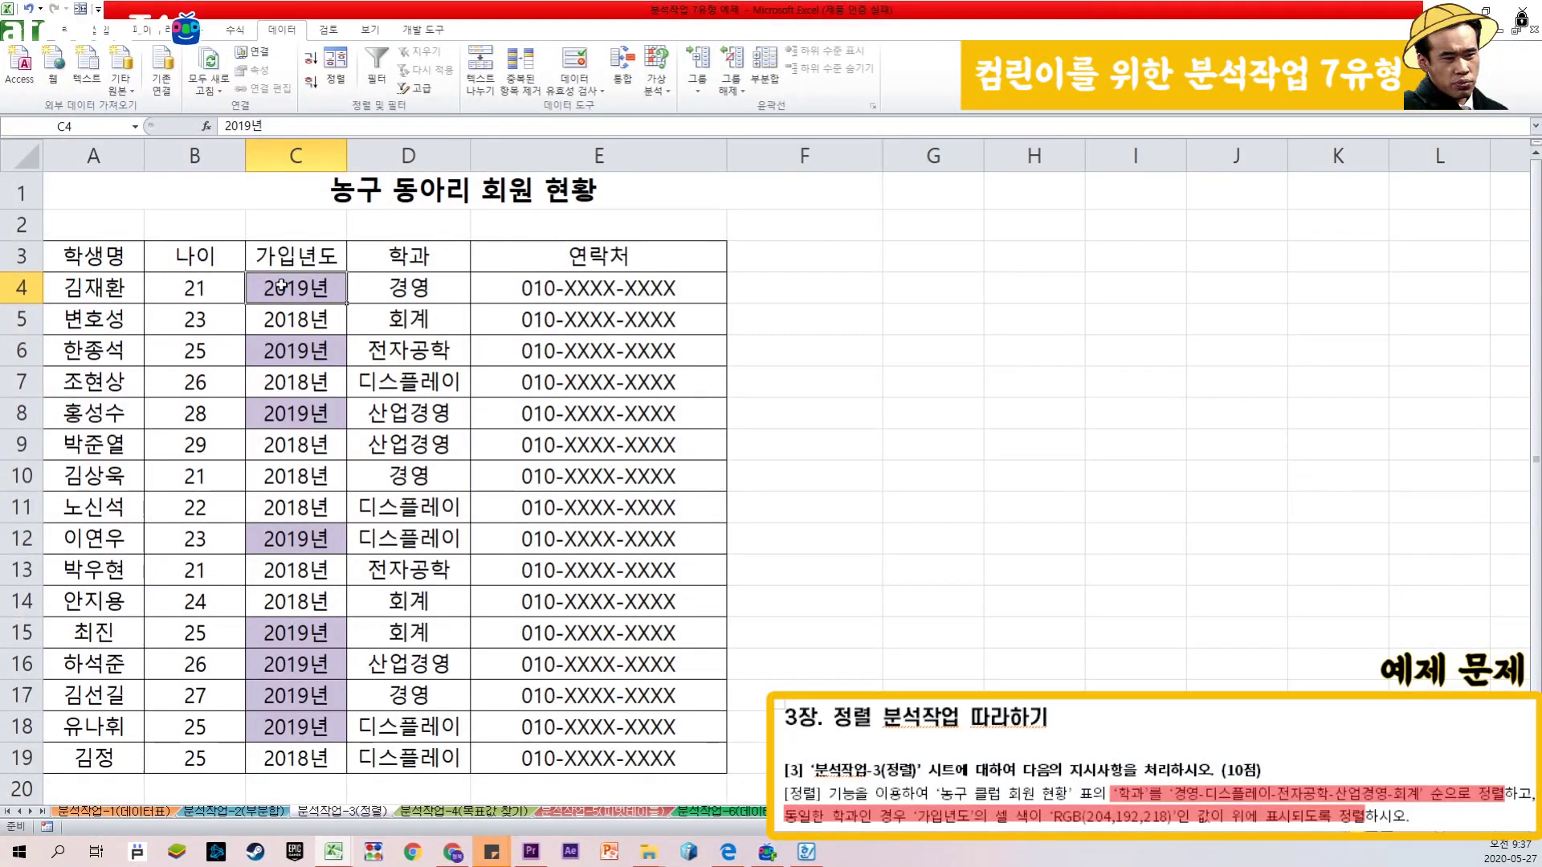
{"action": "left_click_drag", "start_coordinate": [281, 285], "coordinate": [376, 287]}
{"action": "left_click_drag", "start_coordinate": [321, 422], "coordinate": [373, 440]}
{"action": "scroll", "coordinate": [377, 413], "scroll_direction": "down", "scroll_amount": 1}
{"action": "left_click_drag", "start_coordinate": [330, 530], "coordinate": [377, 532]}
{"action": "scroll", "coordinate": [377, 532], "scroll_direction": "up", "scroll_amount": 1}
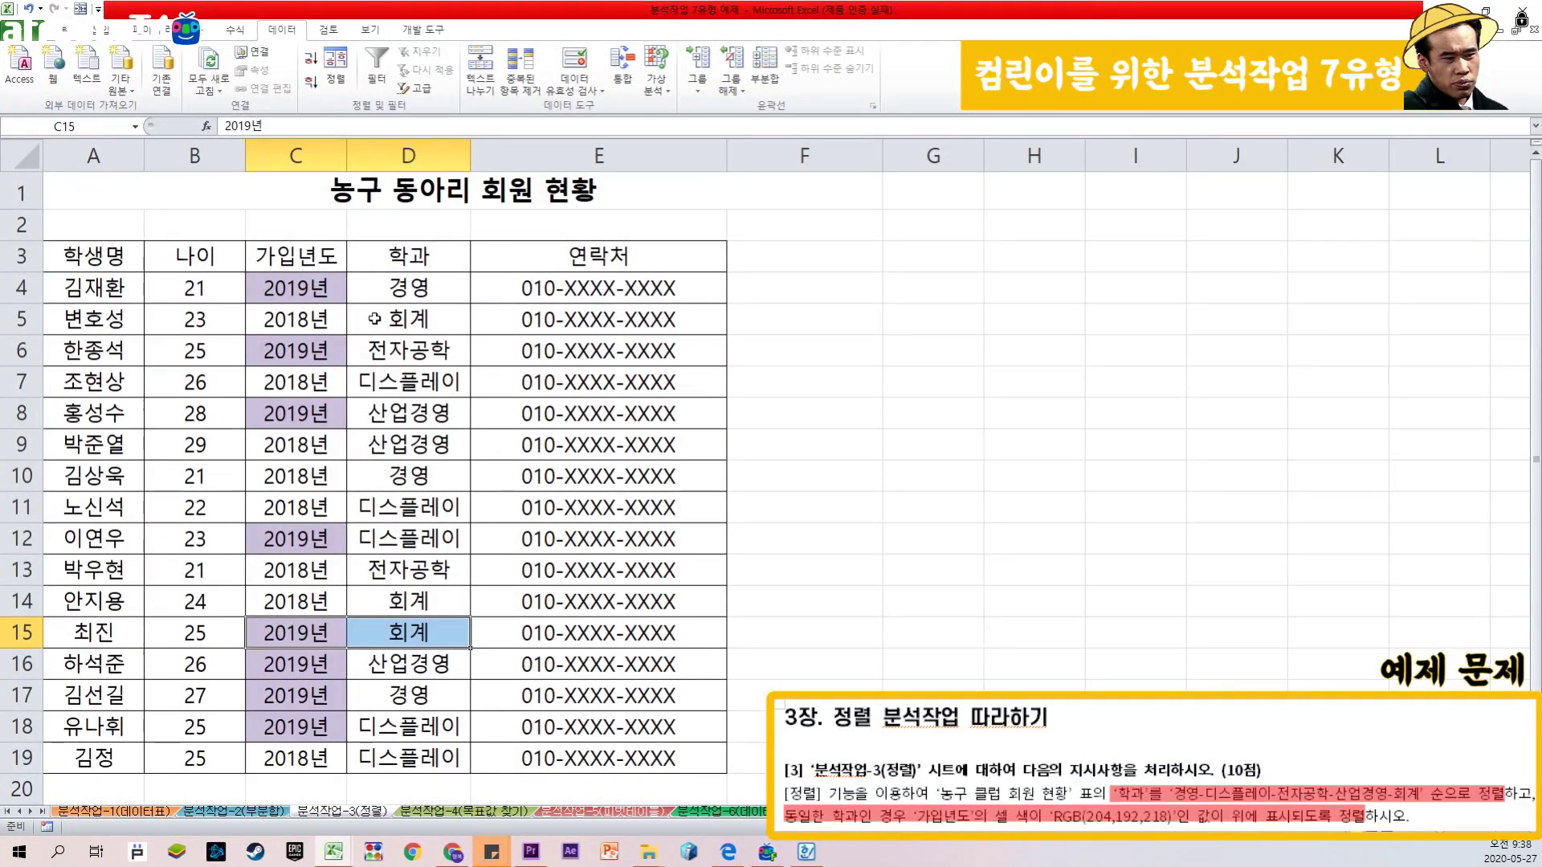
{"action": "left_click_drag", "start_coordinate": [314, 294], "coordinate": [325, 663]}
{"action": "left_click", "coordinate": [451, 497]}
Step: Start a sort of A3:E19 with 학과 values as the first key, choosing a custom list for the order
{"action": "left_click", "coordinate": [87, 259]}
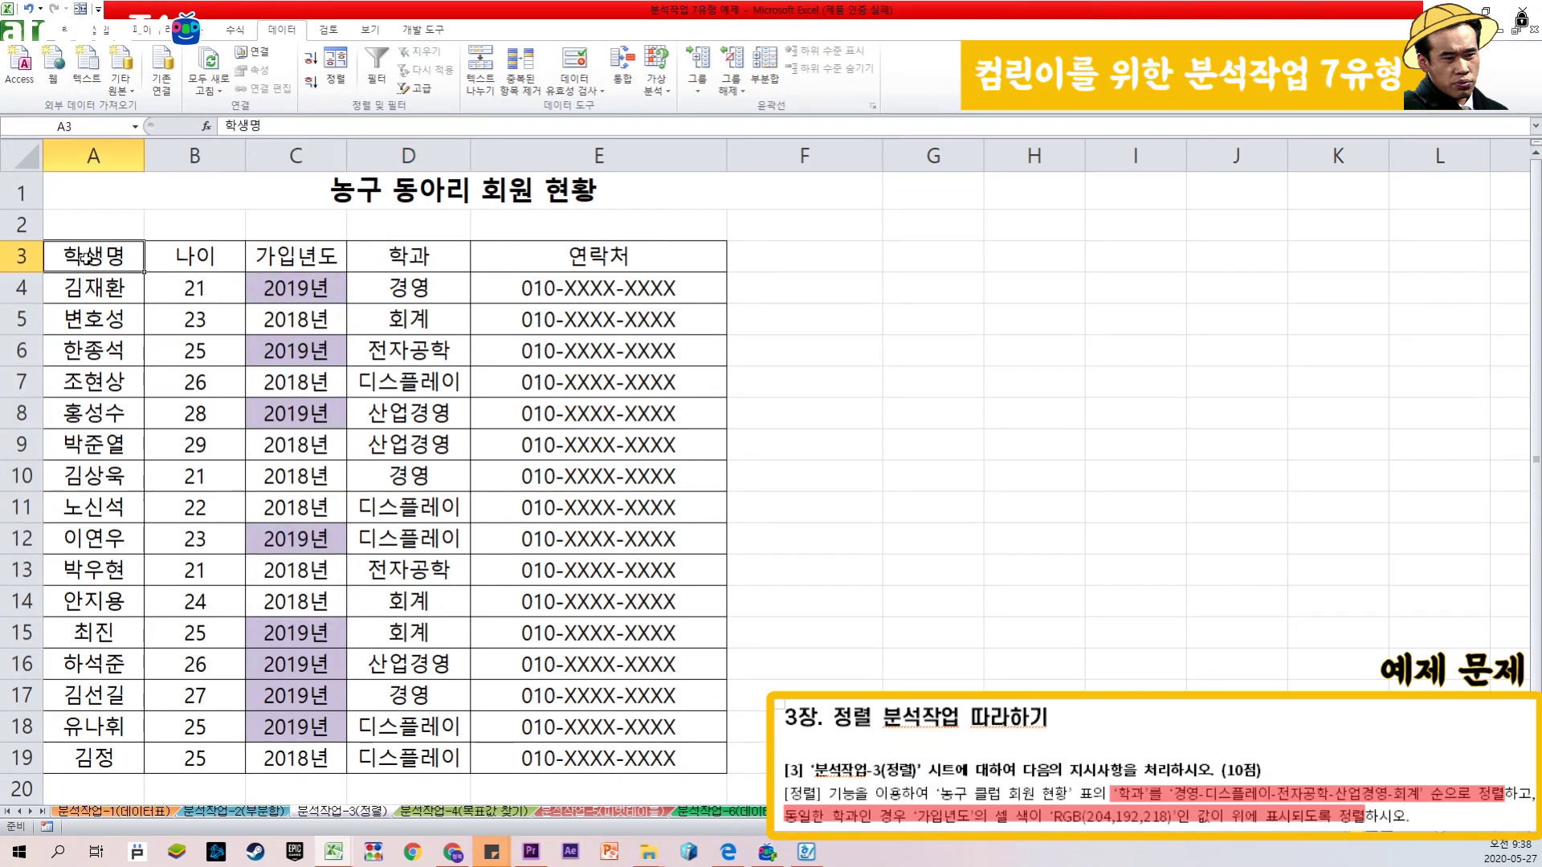
{"action": "left_click_drag", "start_coordinate": [87, 258], "coordinate": [613, 755]}
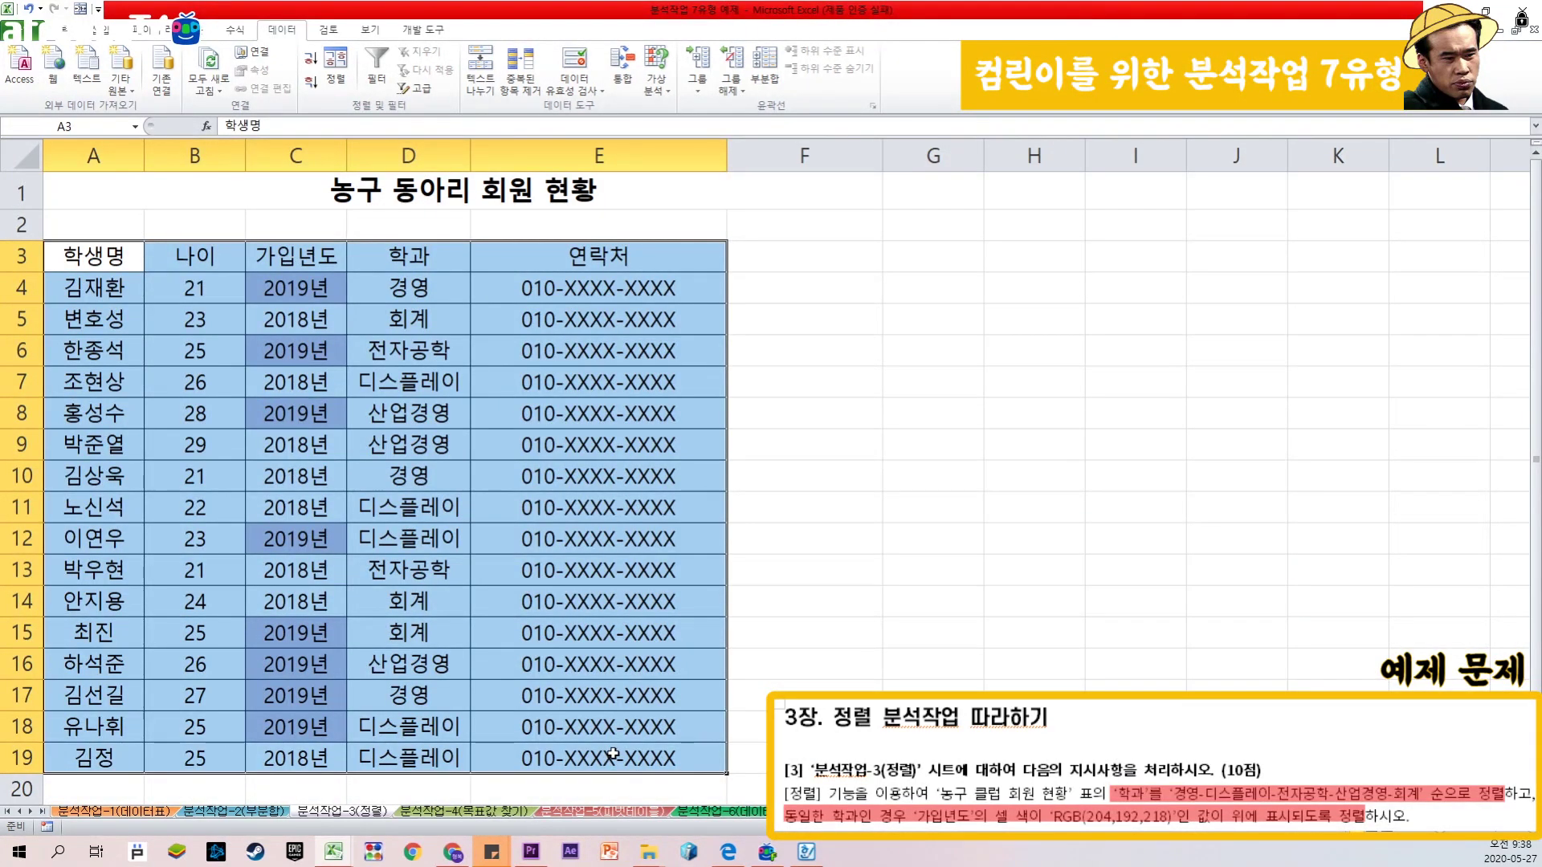
{"action": "left_click", "coordinate": [334, 67]}
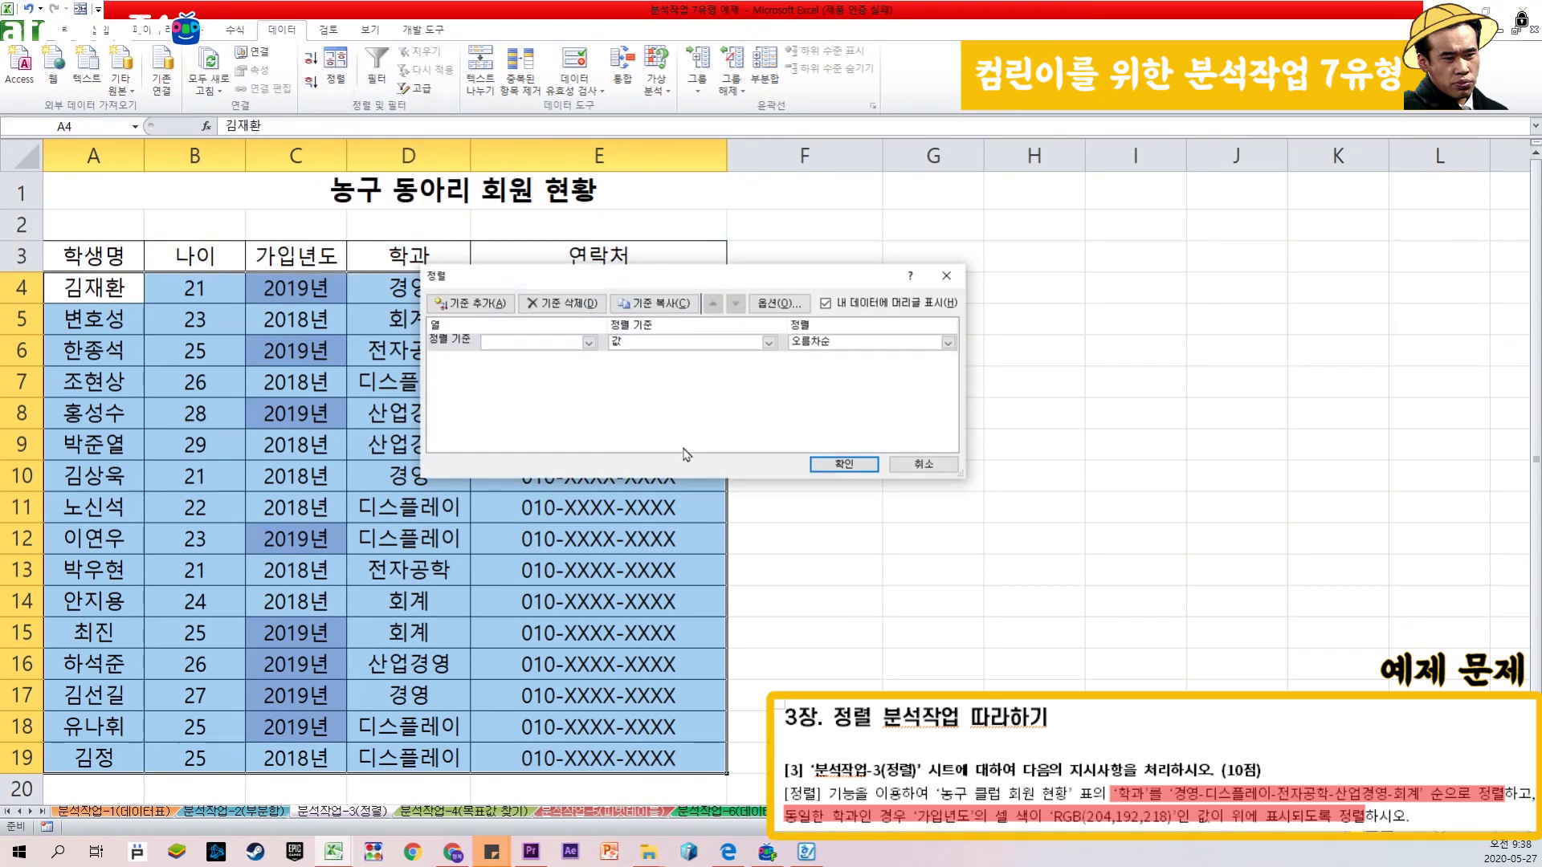
{"action": "left_click", "coordinate": [590, 343]}
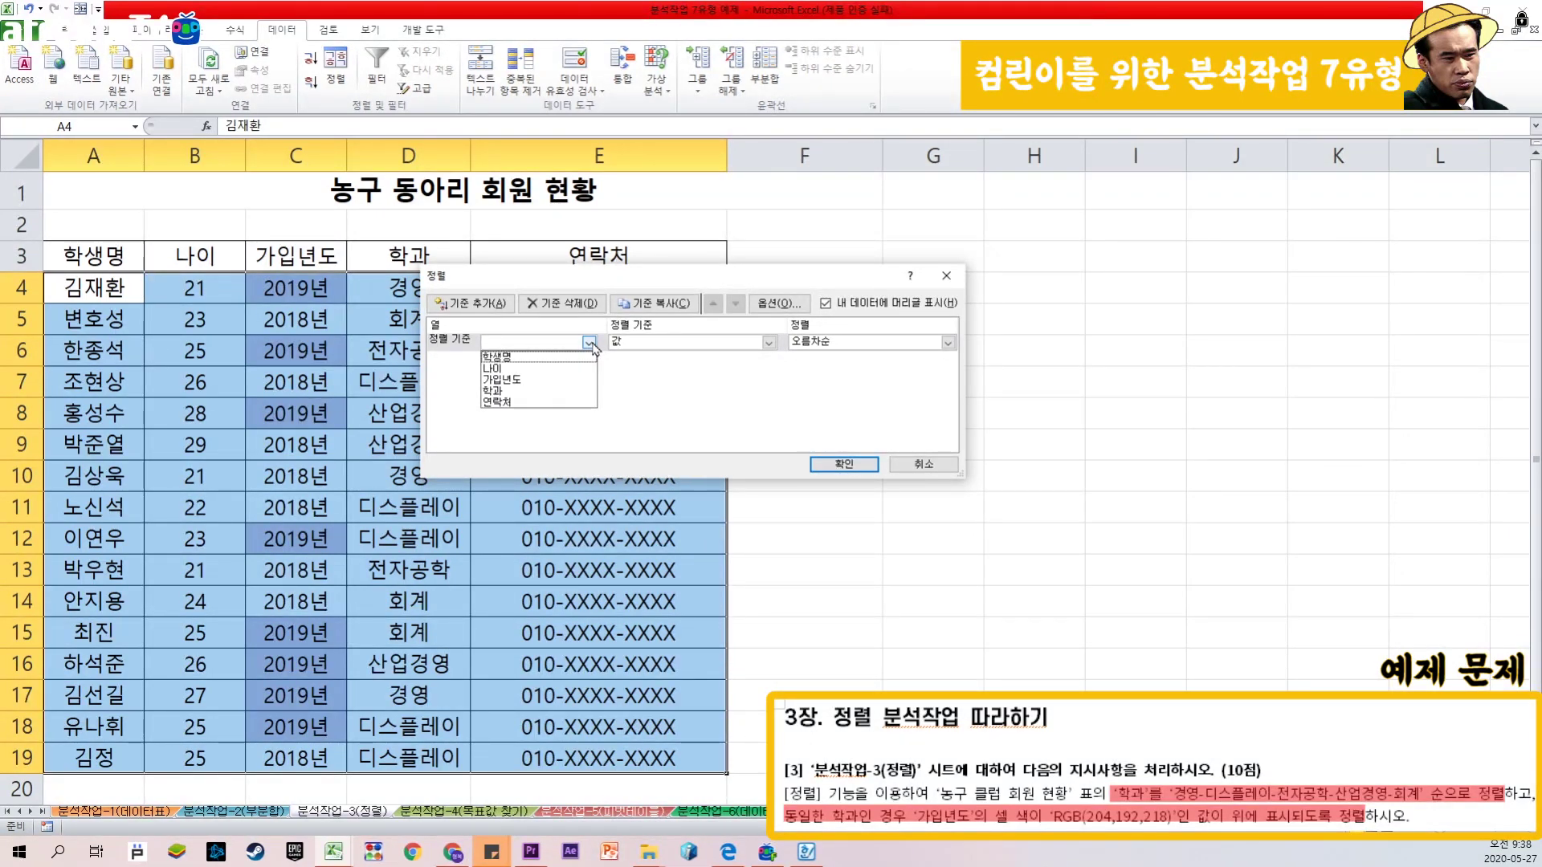
{"action": "left_click", "coordinate": [575, 391]}
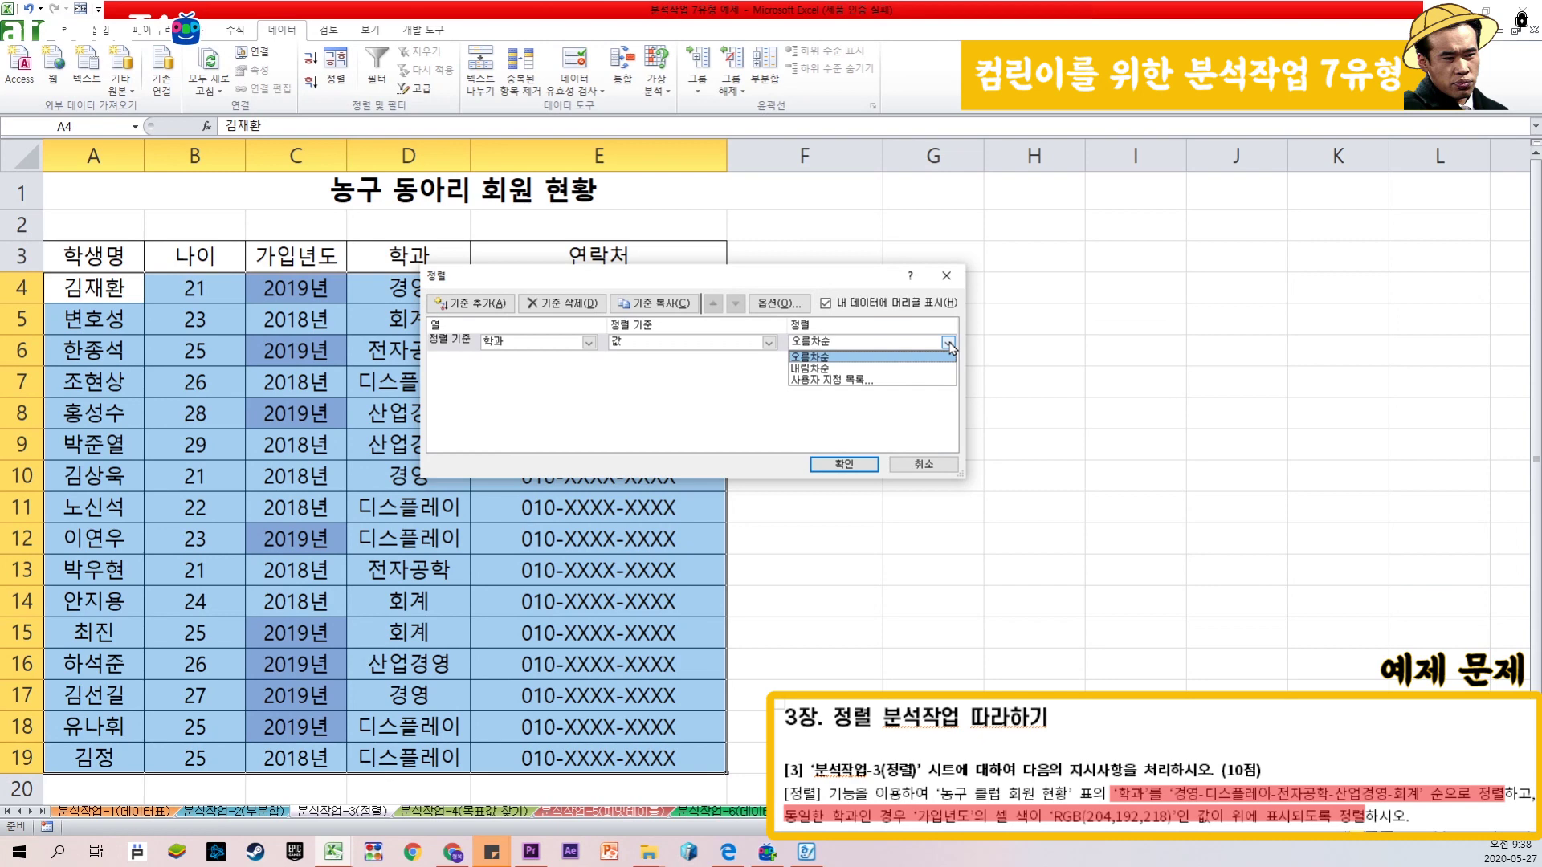
{"action": "left_click", "coordinate": [928, 389]}
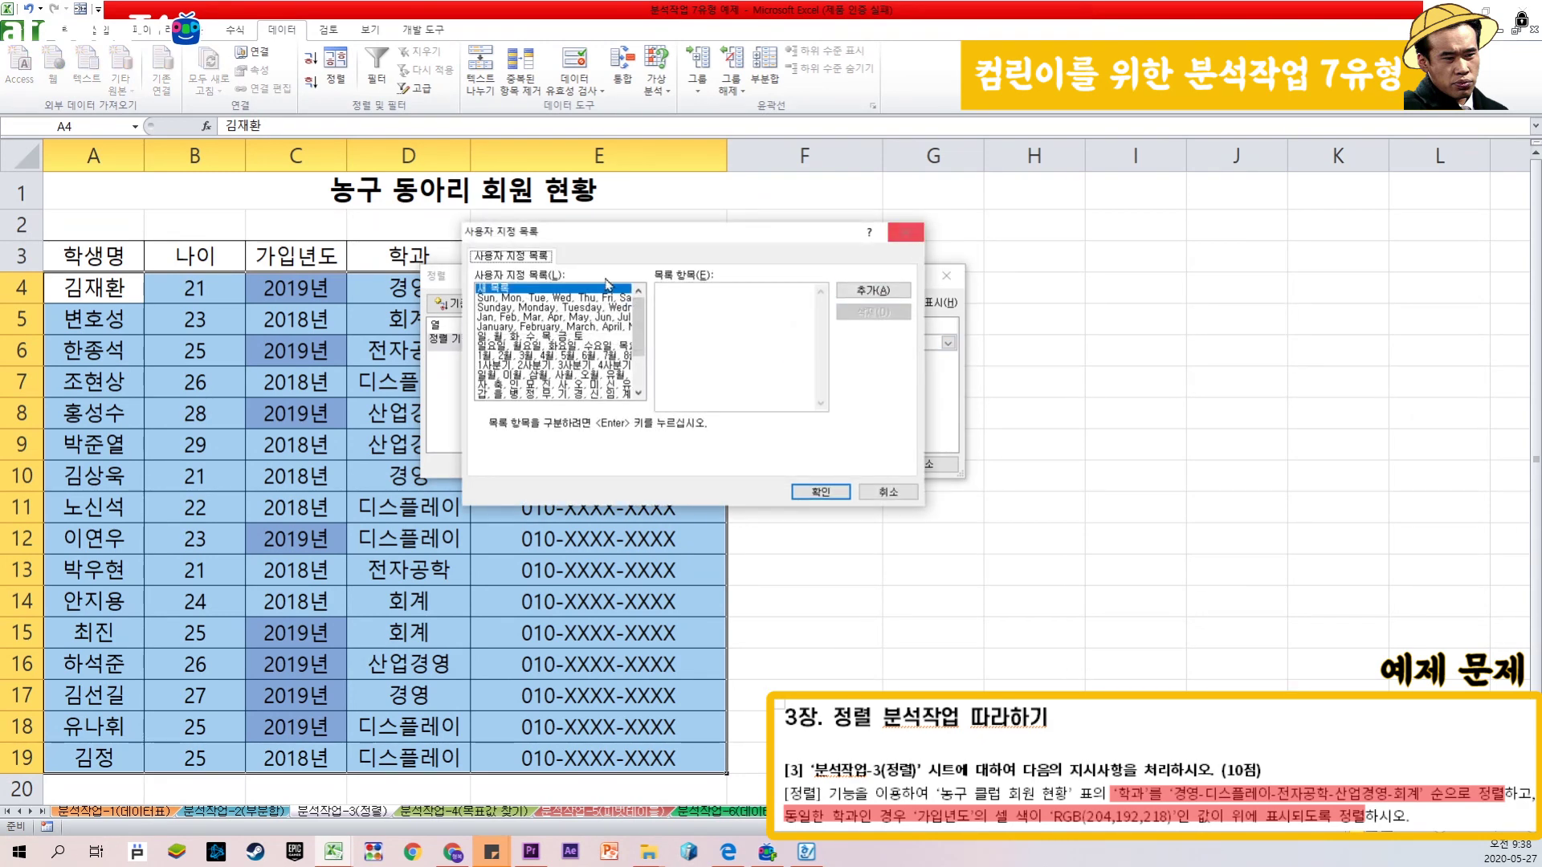
{"action": "key", "text": "Escape"}
{"action": "left_click", "coordinate": [837, 344]}
{"action": "left_click", "coordinate": [842, 379]}
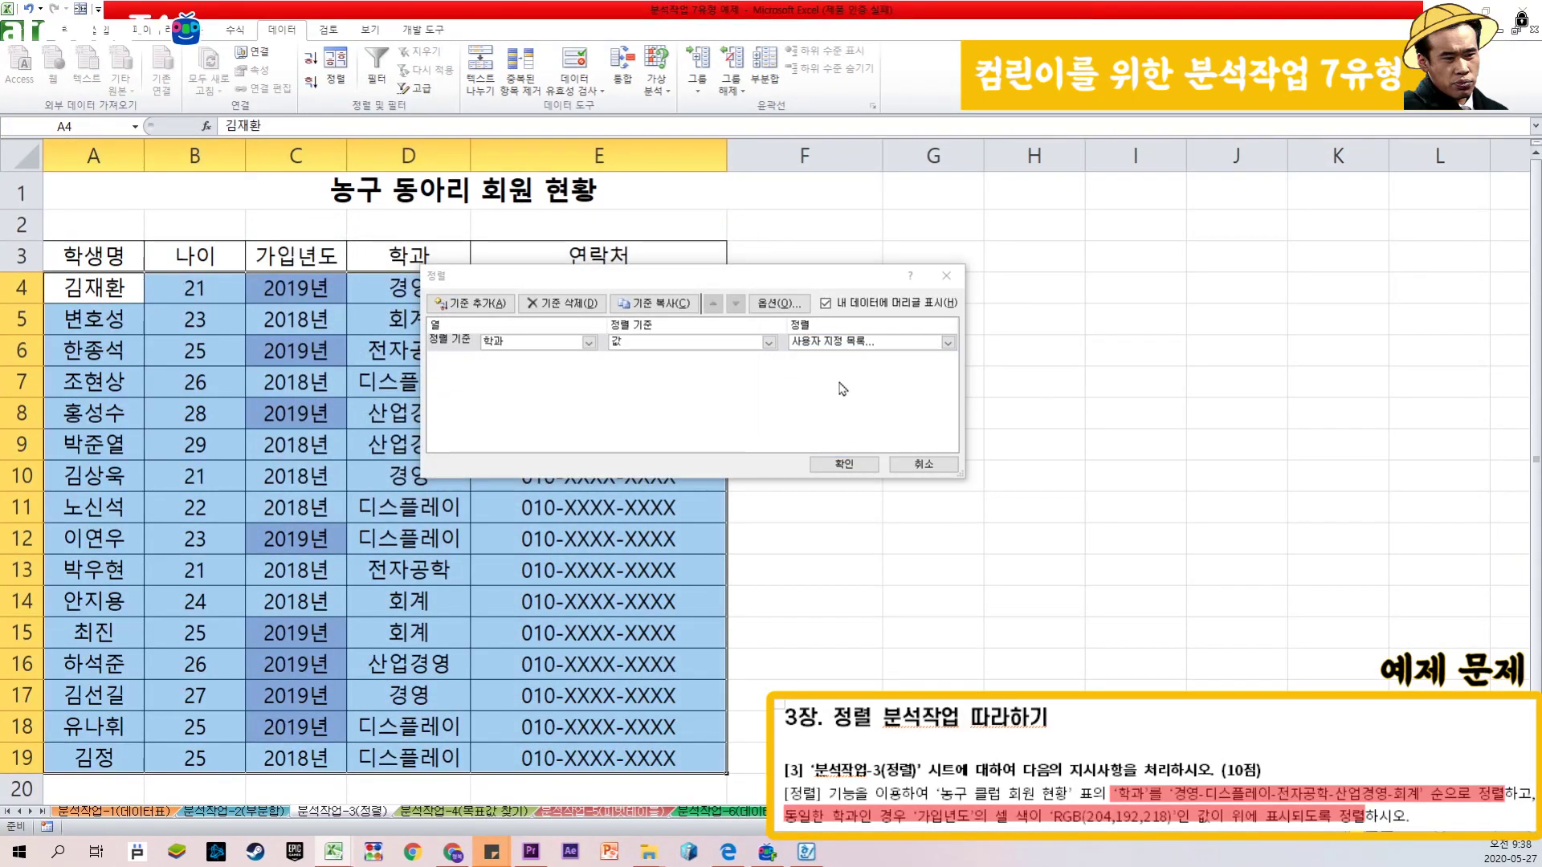
Step: Delete the existing custom lists 경영, 디스플레이, 전자공학, 산업경영, 회계 and 외야수, 내야수, 투수, 포수
{"action": "left_click_drag", "start_coordinate": [562, 237], "coordinate": [712, 240]}
{"action": "scroll", "coordinate": [575, 353], "scroll_direction": "down", "scroll_amount": 2}
{"action": "left_click", "coordinate": [572, 401]}
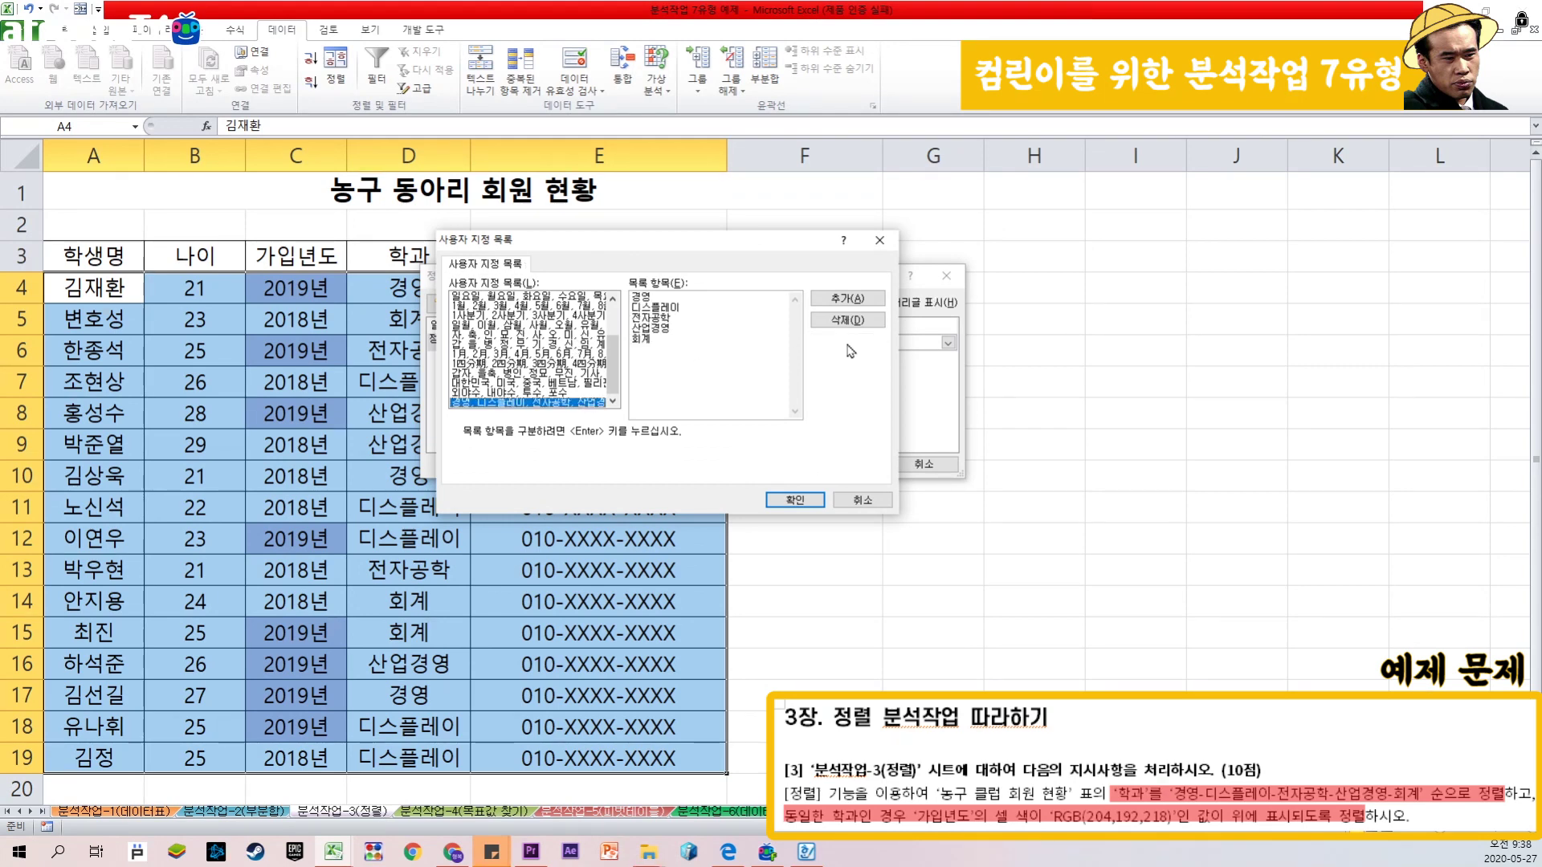
{"action": "left_click", "coordinate": [860, 321]}
{"action": "left_click", "coordinate": [726, 460]}
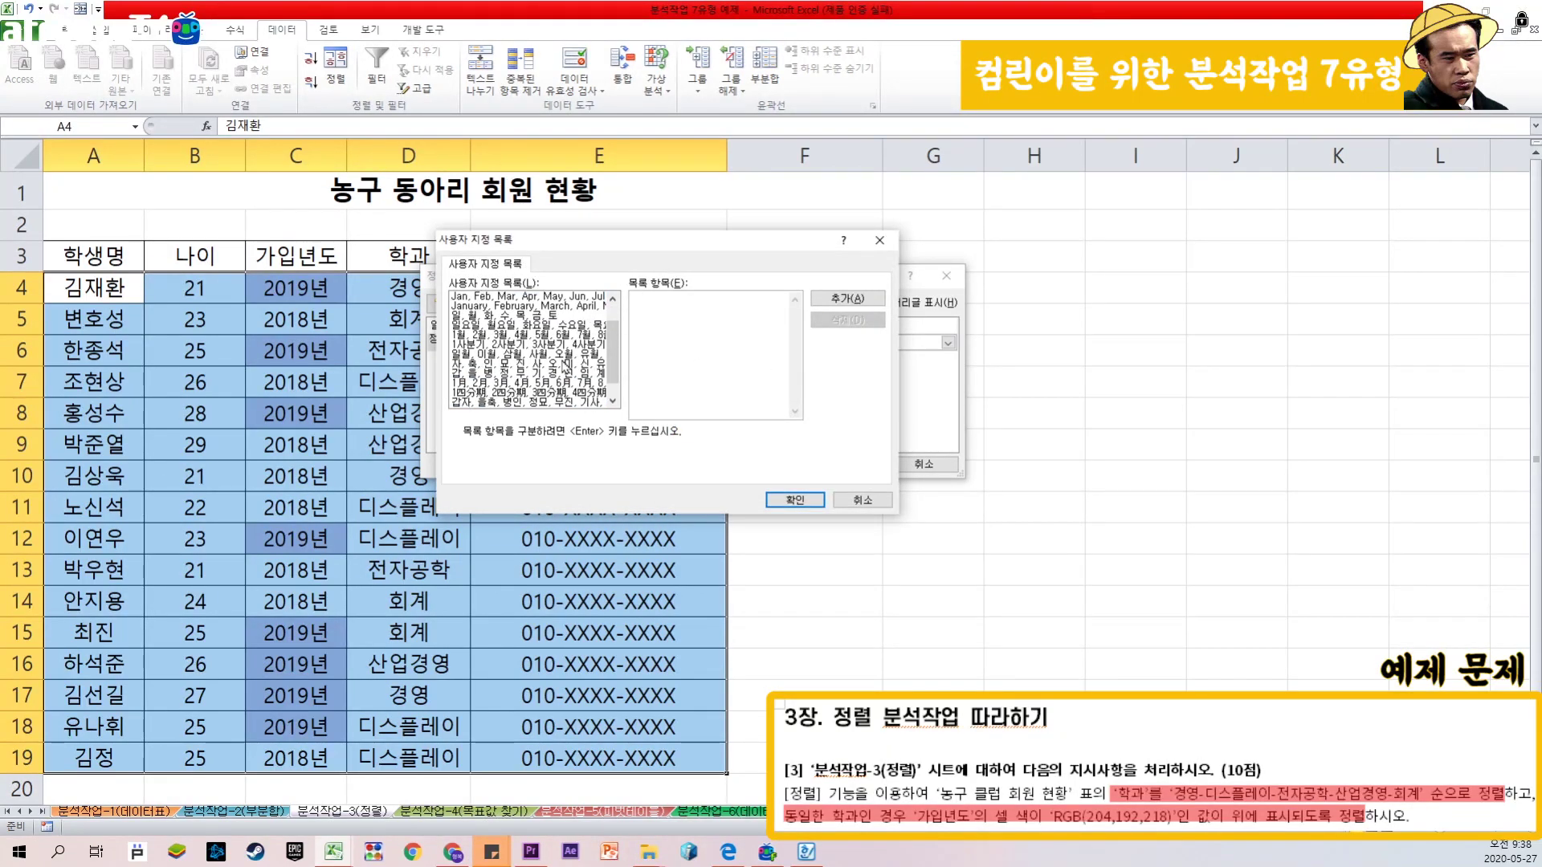
{"action": "left_click", "coordinate": [555, 402]}
{"action": "left_click", "coordinate": [847, 320]}
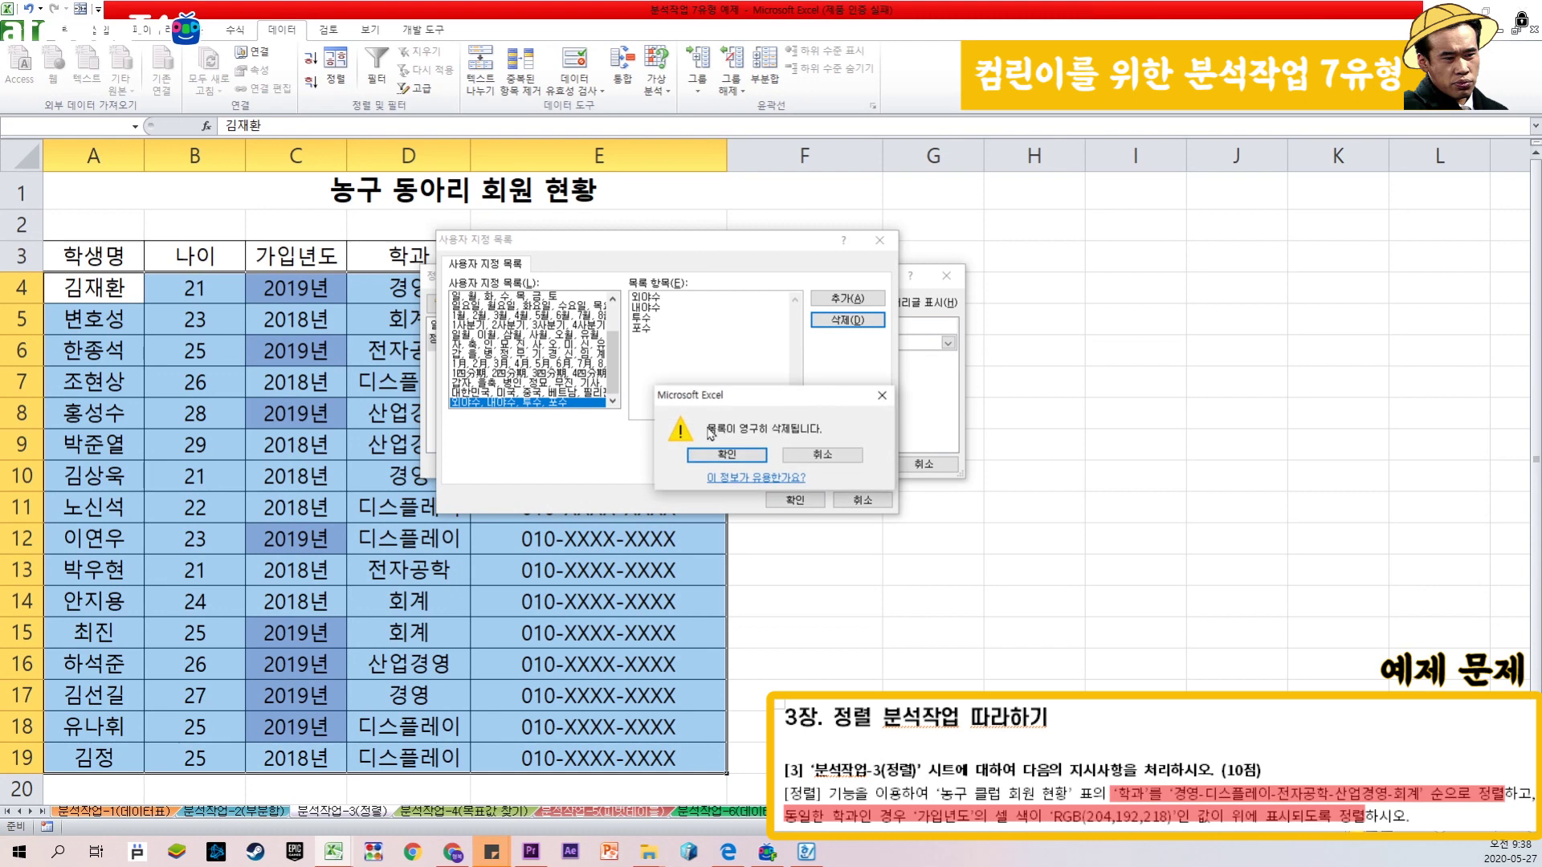
{"action": "left_click", "coordinate": [727, 455]}
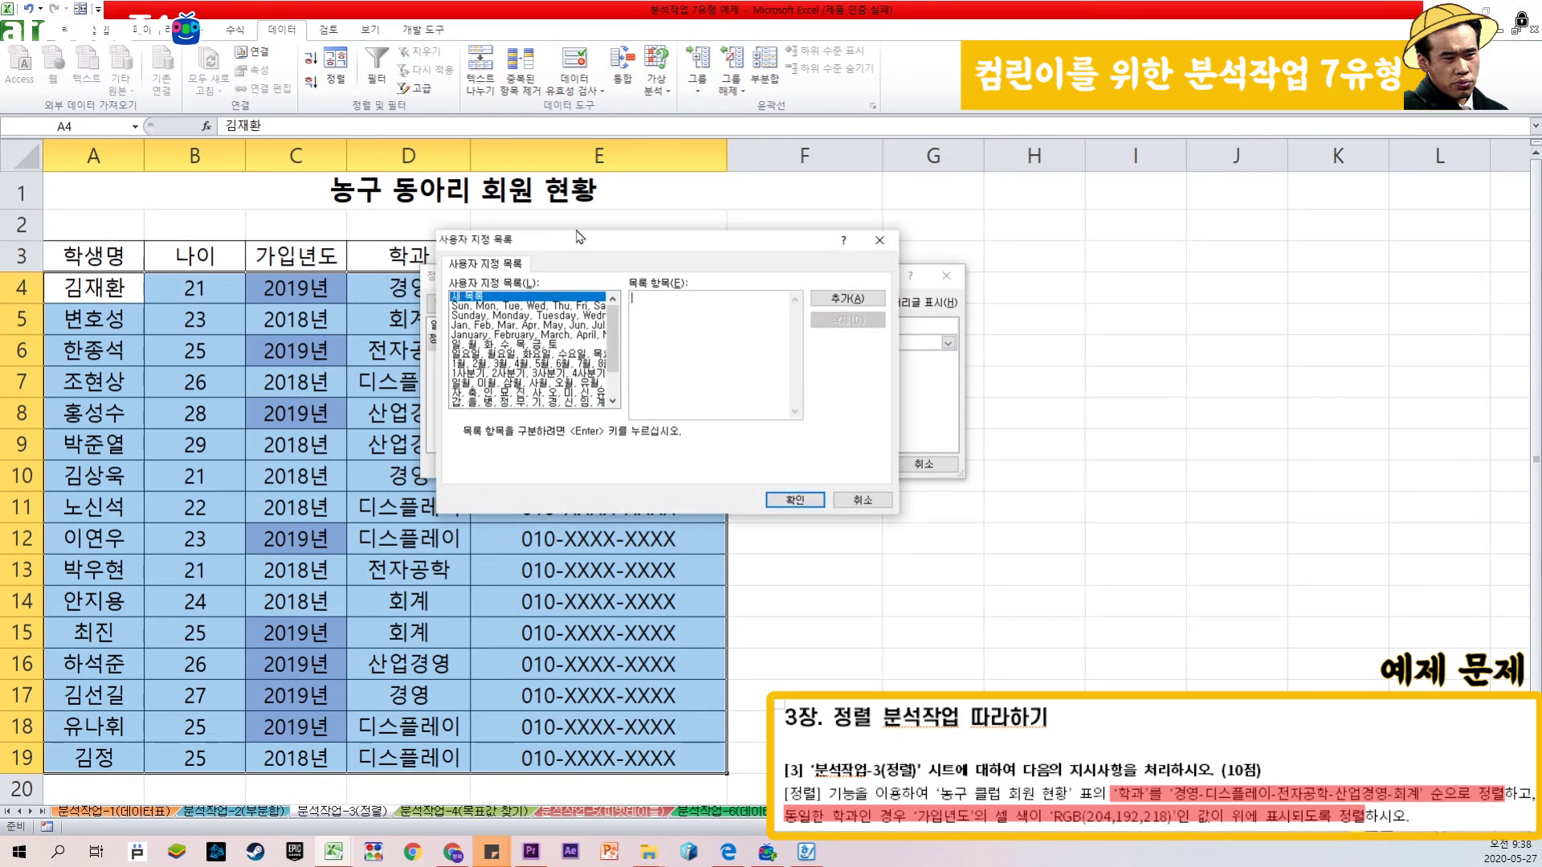
Step: Create the custom list 경영, 디스플레이, 전자공학, 산업경영, 회계 and apply it as the sort order for 학과
{"action": "left_click", "coordinate": [713, 314]}
{"action": "type", "text": "경여"}
{"action": "type", "text": "디스플레이"}
{"action": "type", "text": "전자공학"}
{"action": "key", "text": "Return"}
{"action": "type", "text": "산업"}
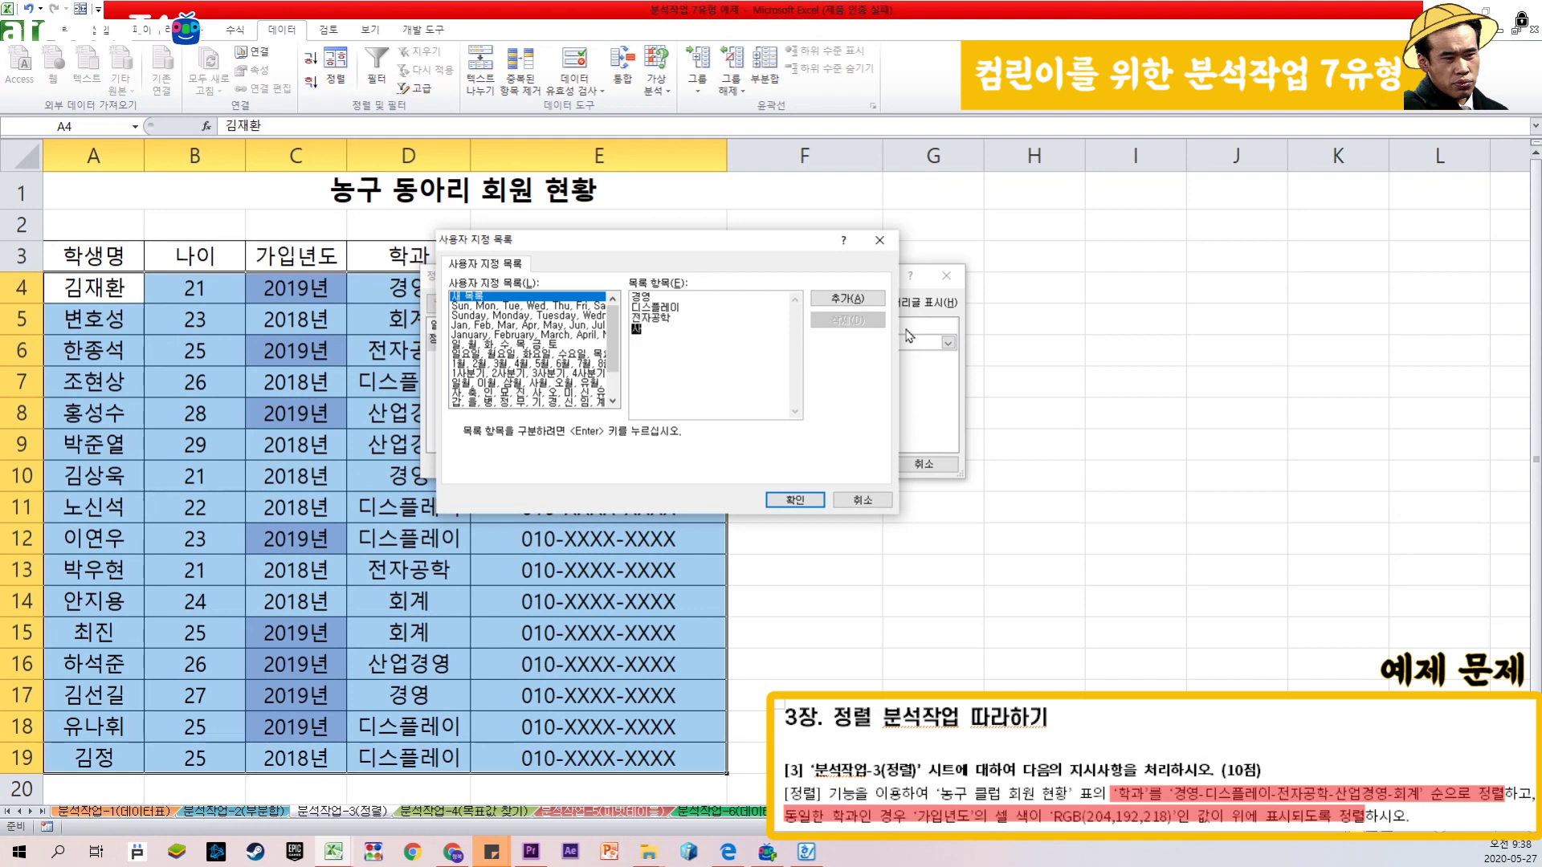
{"action": "type", "text": "경여"}
{"action": "type", "text": "회계"}
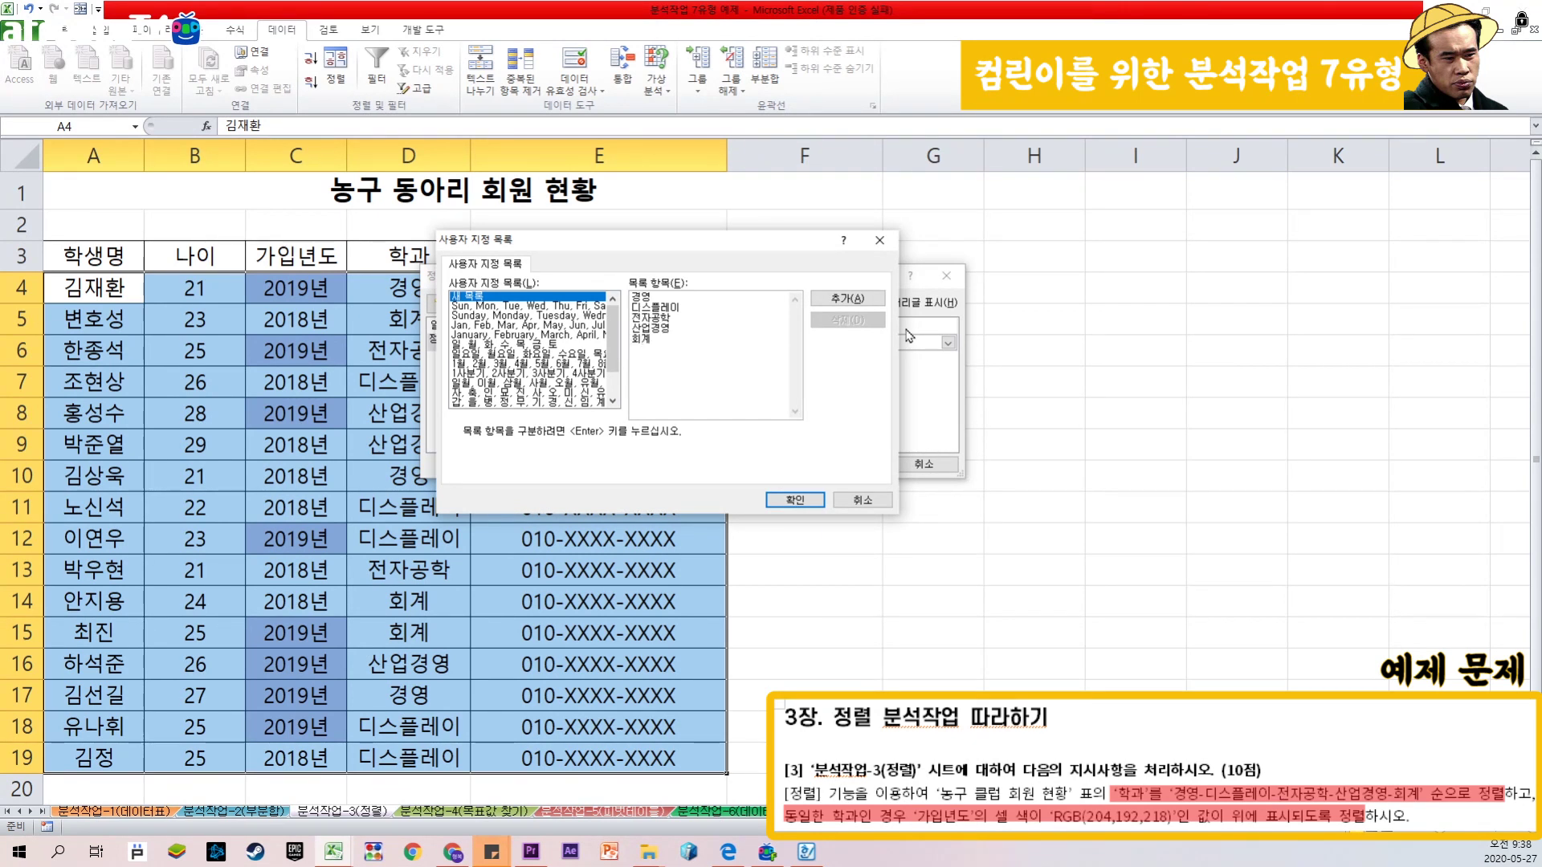
{"action": "left_click", "coordinate": [848, 298]}
{"action": "left_click", "coordinate": [528, 404]}
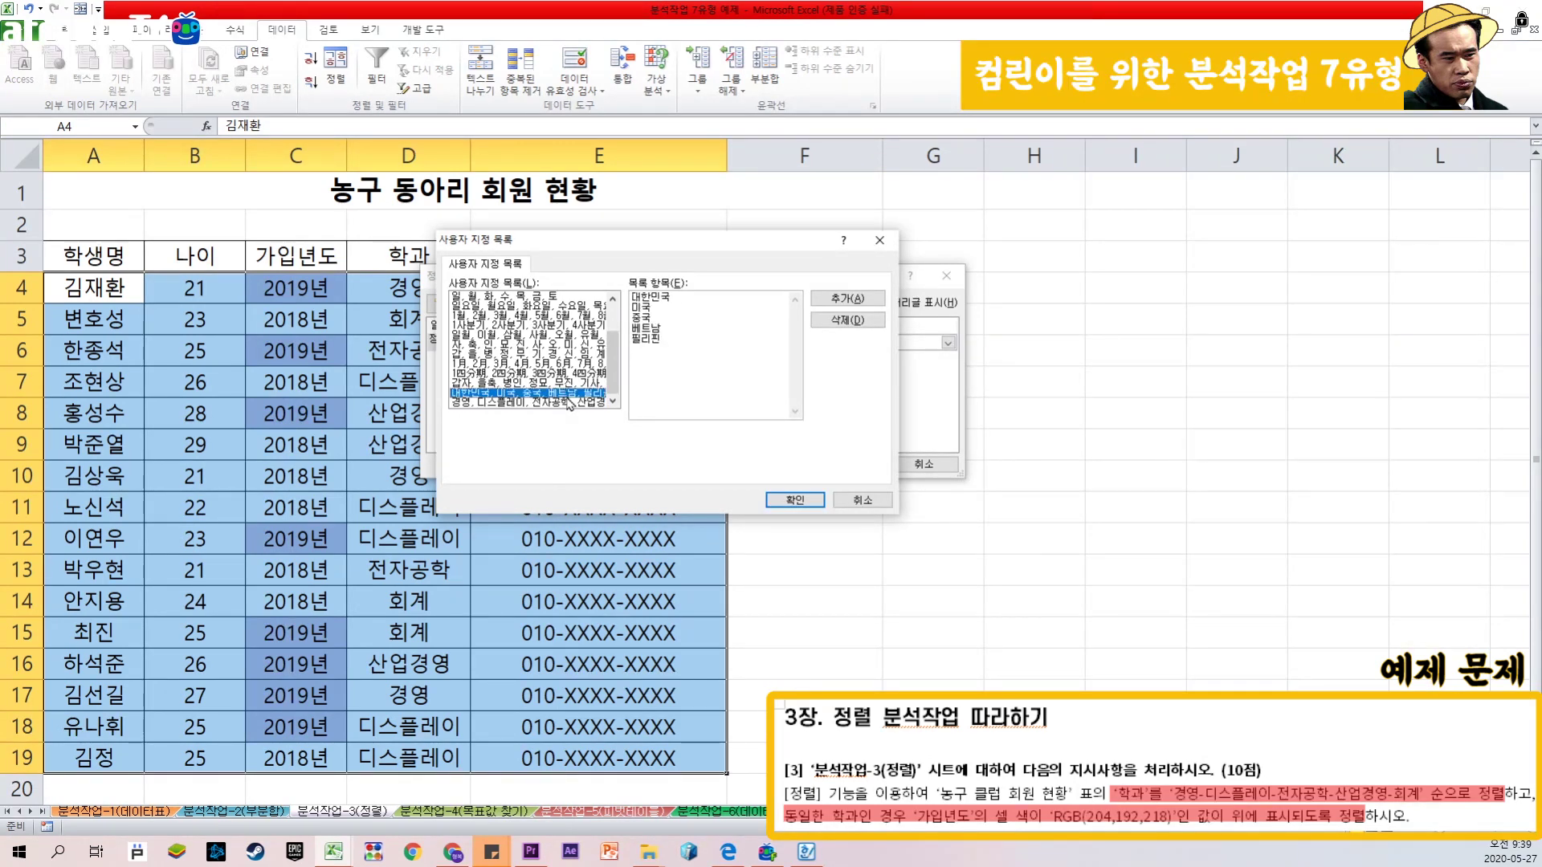
{"action": "left_click", "coordinate": [794, 500]}
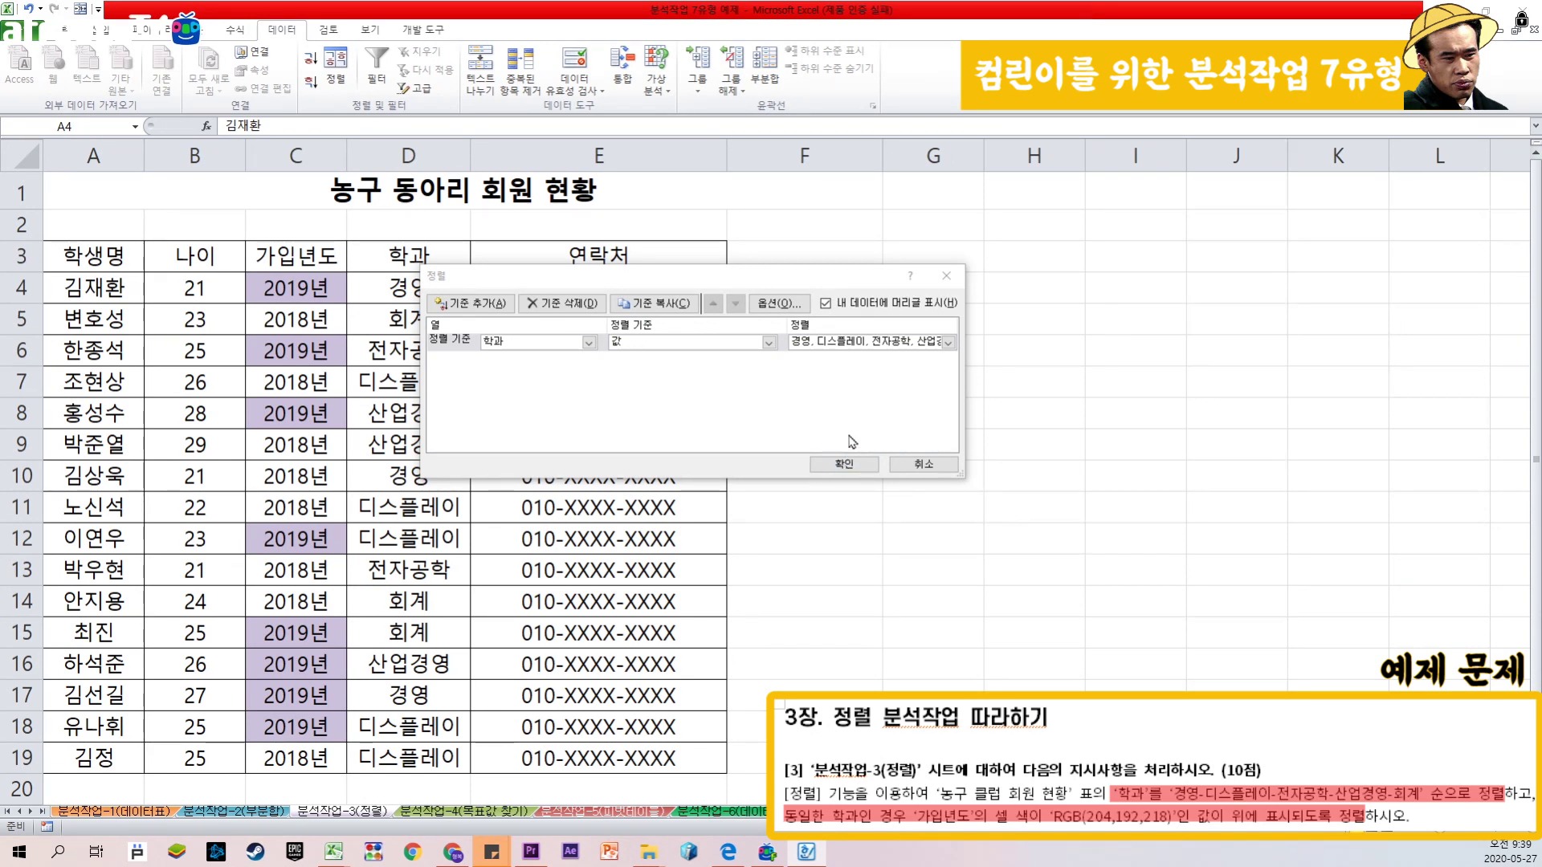
Step: Add 가입년도 as the second sort key by cell colour, placing the purple cells on top, and apply the sort
{"action": "left_click", "coordinate": [480, 304]}
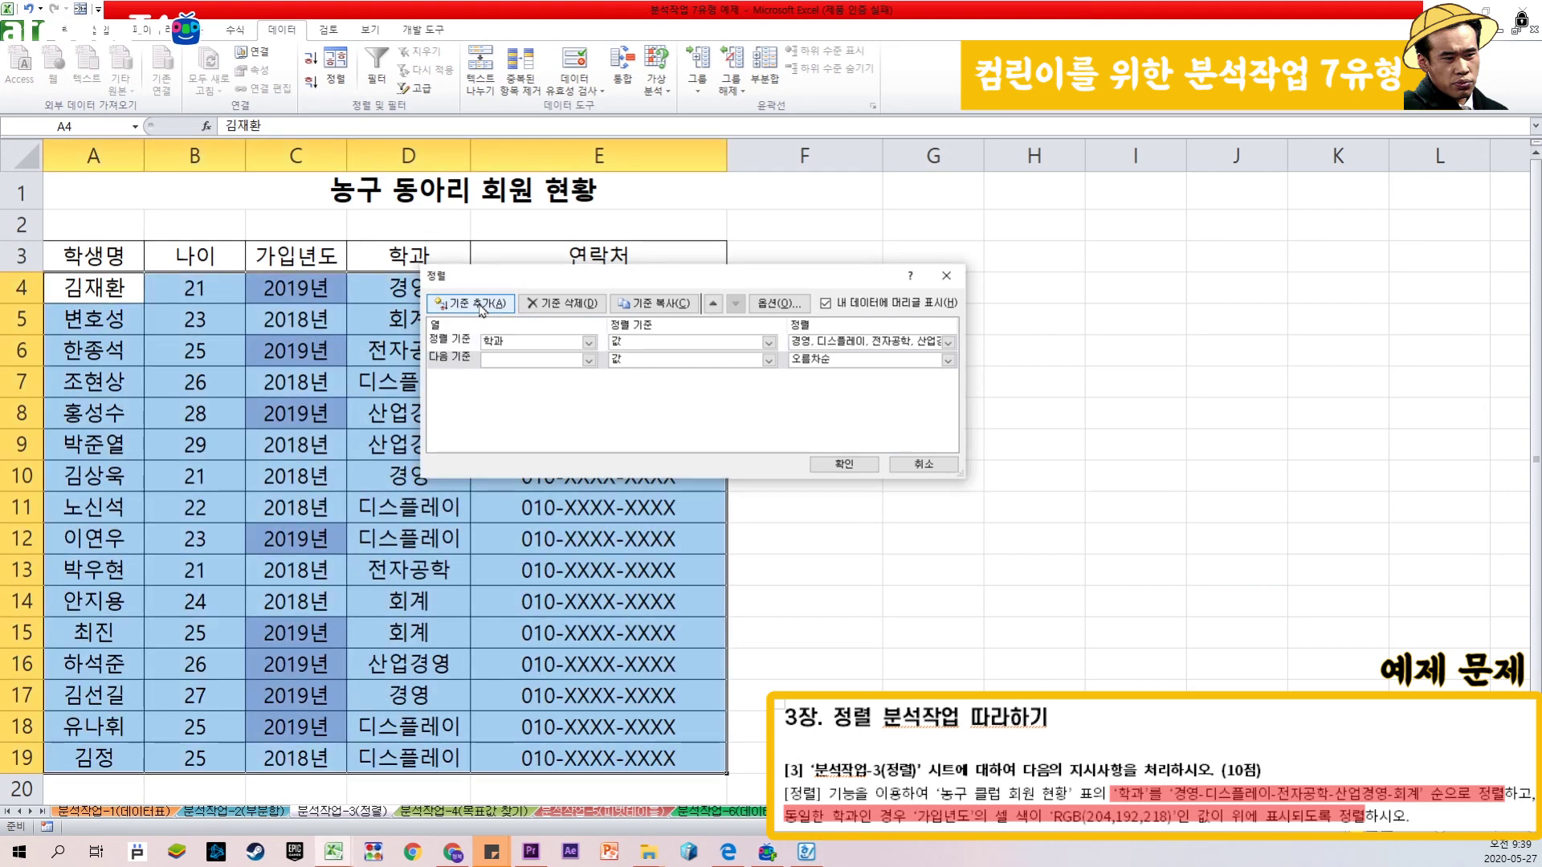
{"action": "left_click", "coordinate": [589, 360]}
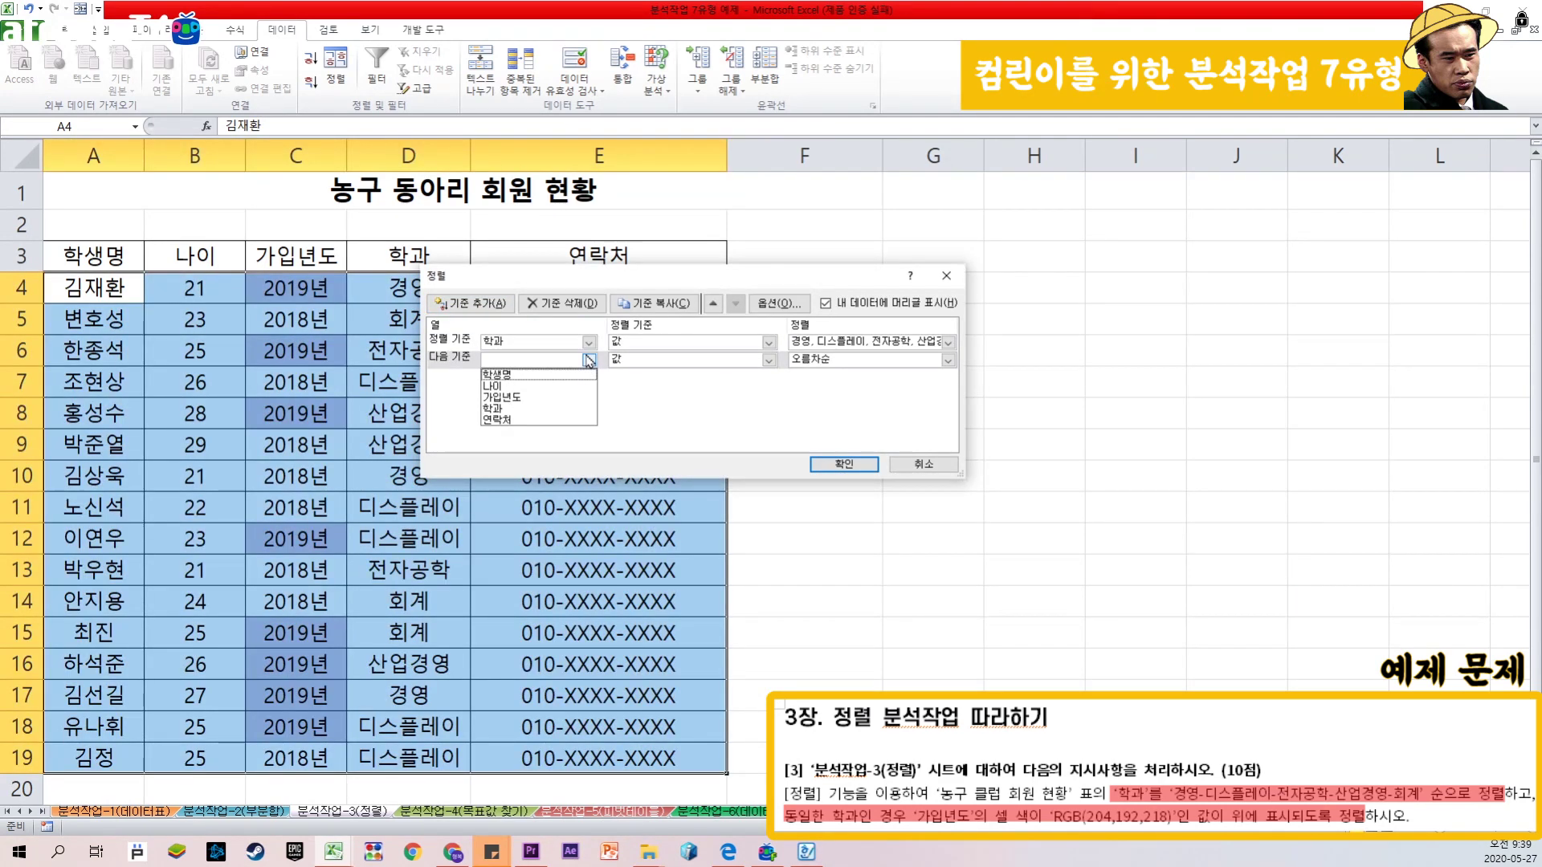
{"action": "left_click", "coordinate": [577, 400]}
{"action": "left_click", "coordinate": [768, 361]}
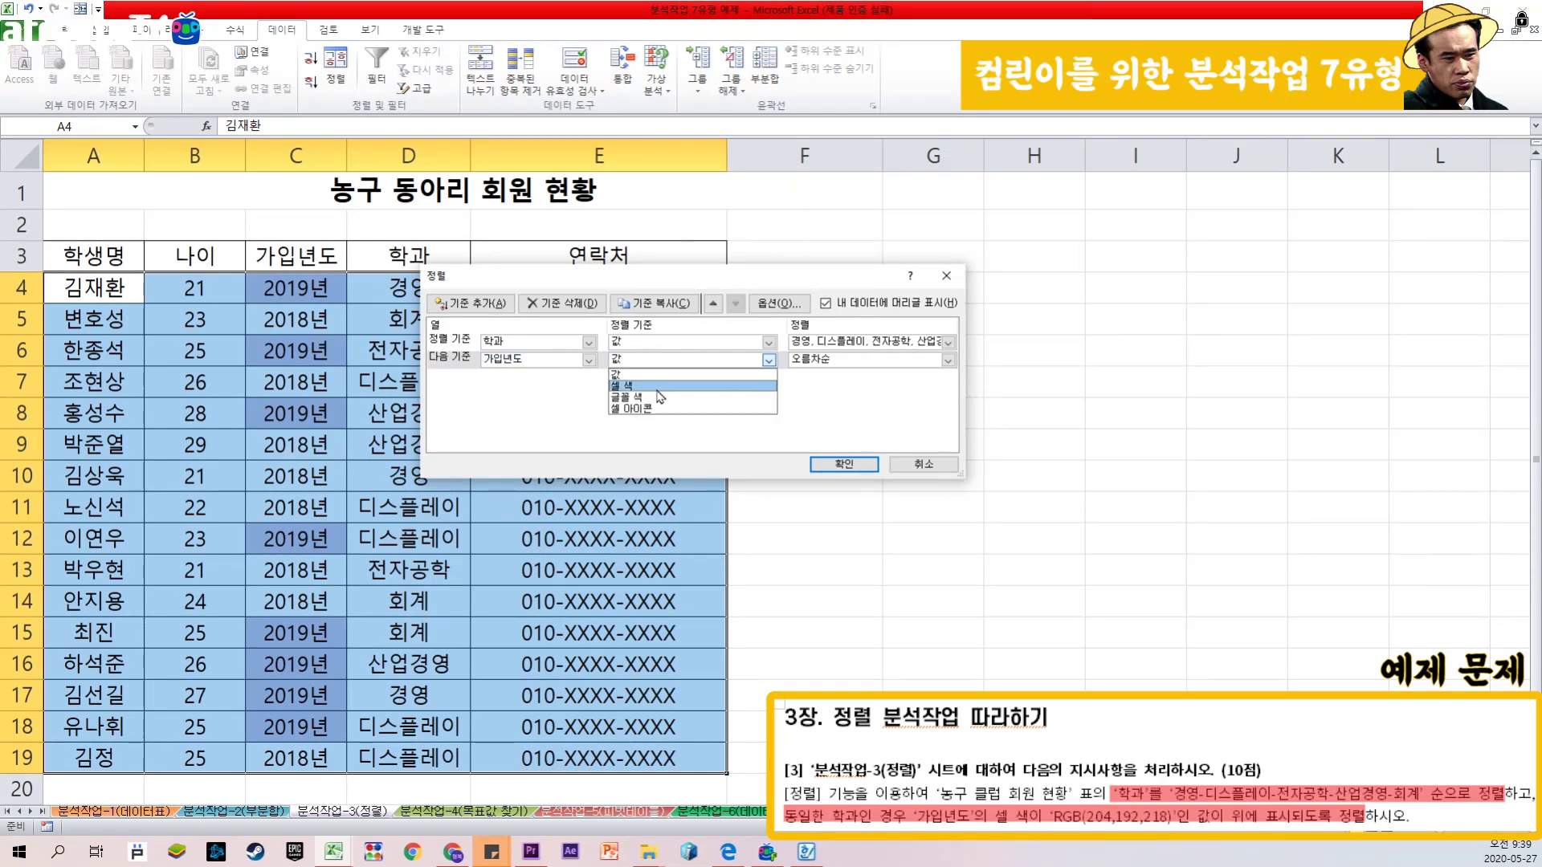
{"action": "left_click", "coordinate": [656, 389]}
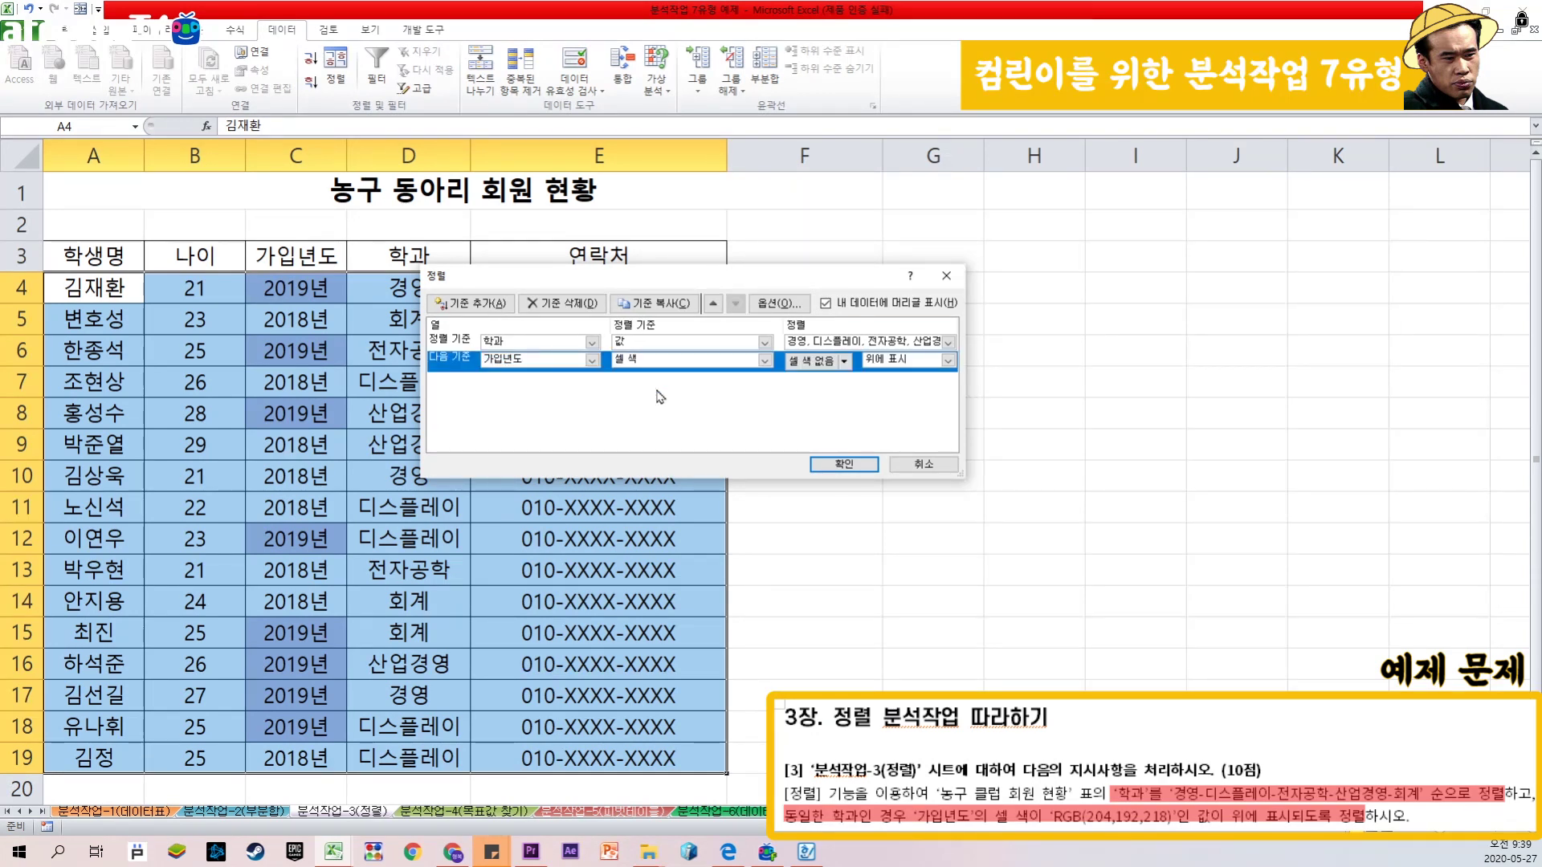
{"action": "left_click", "coordinate": [844, 363]}
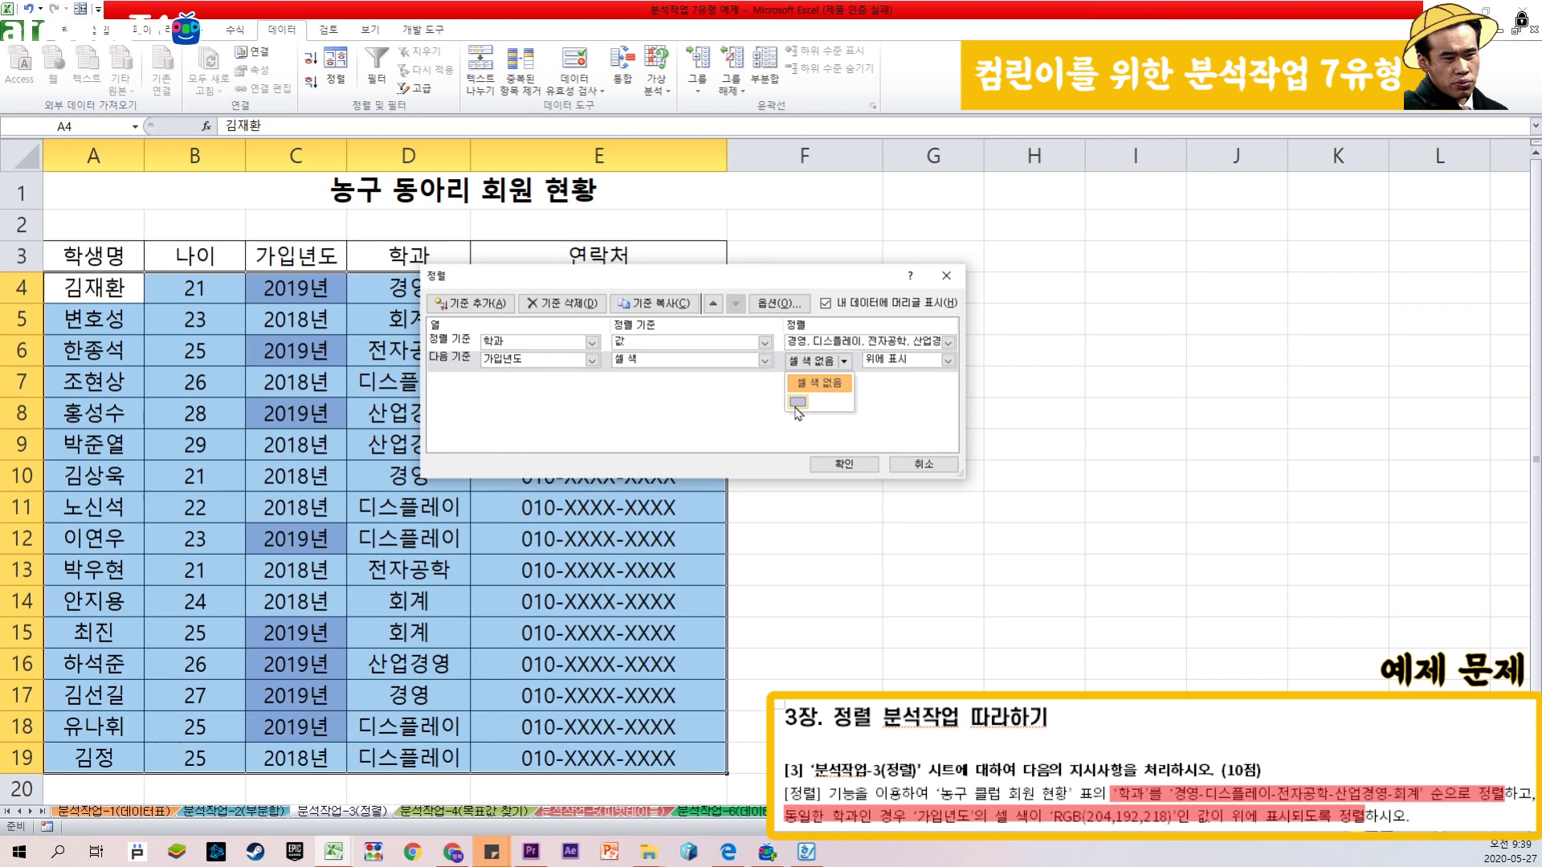
{"action": "left_click", "coordinate": [834, 404]}
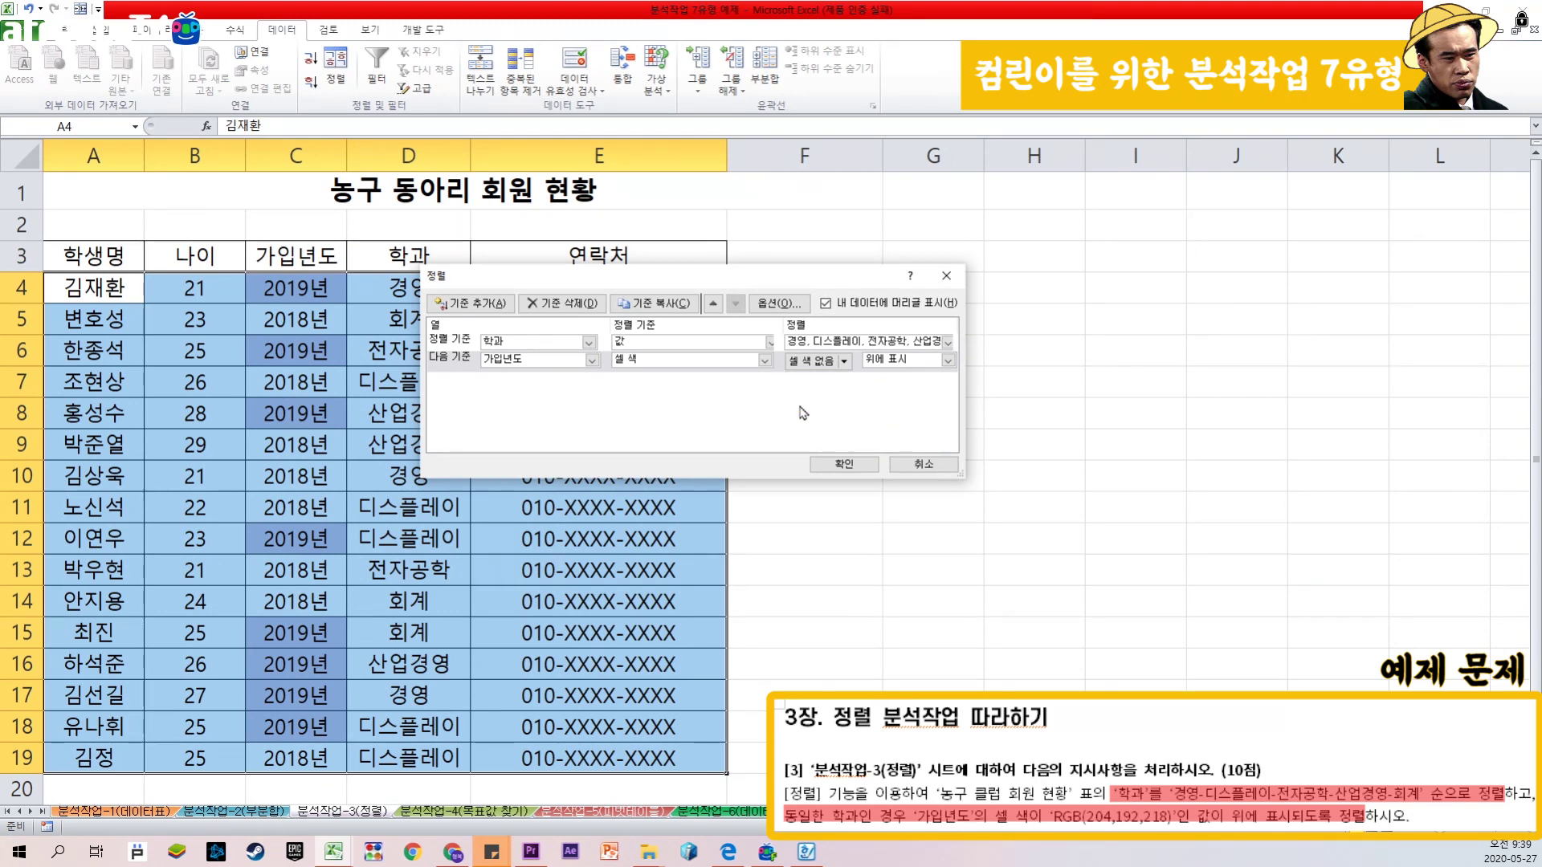
{"action": "left_click", "coordinate": [842, 466]}
Step: Check the sorted member table for the 학과 order and the position of the coloured 가입년도 cells within each group
{"action": "left_click", "coordinate": [436, 291]}
{"action": "left_click", "coordinate": [433, 408]}
{"action": "left_click", "coordinate": [420, 546]}
{"action": "left_click", "coordinate": [427, 604]}
{"action": "left_click", "coordinate": [408, 698]}
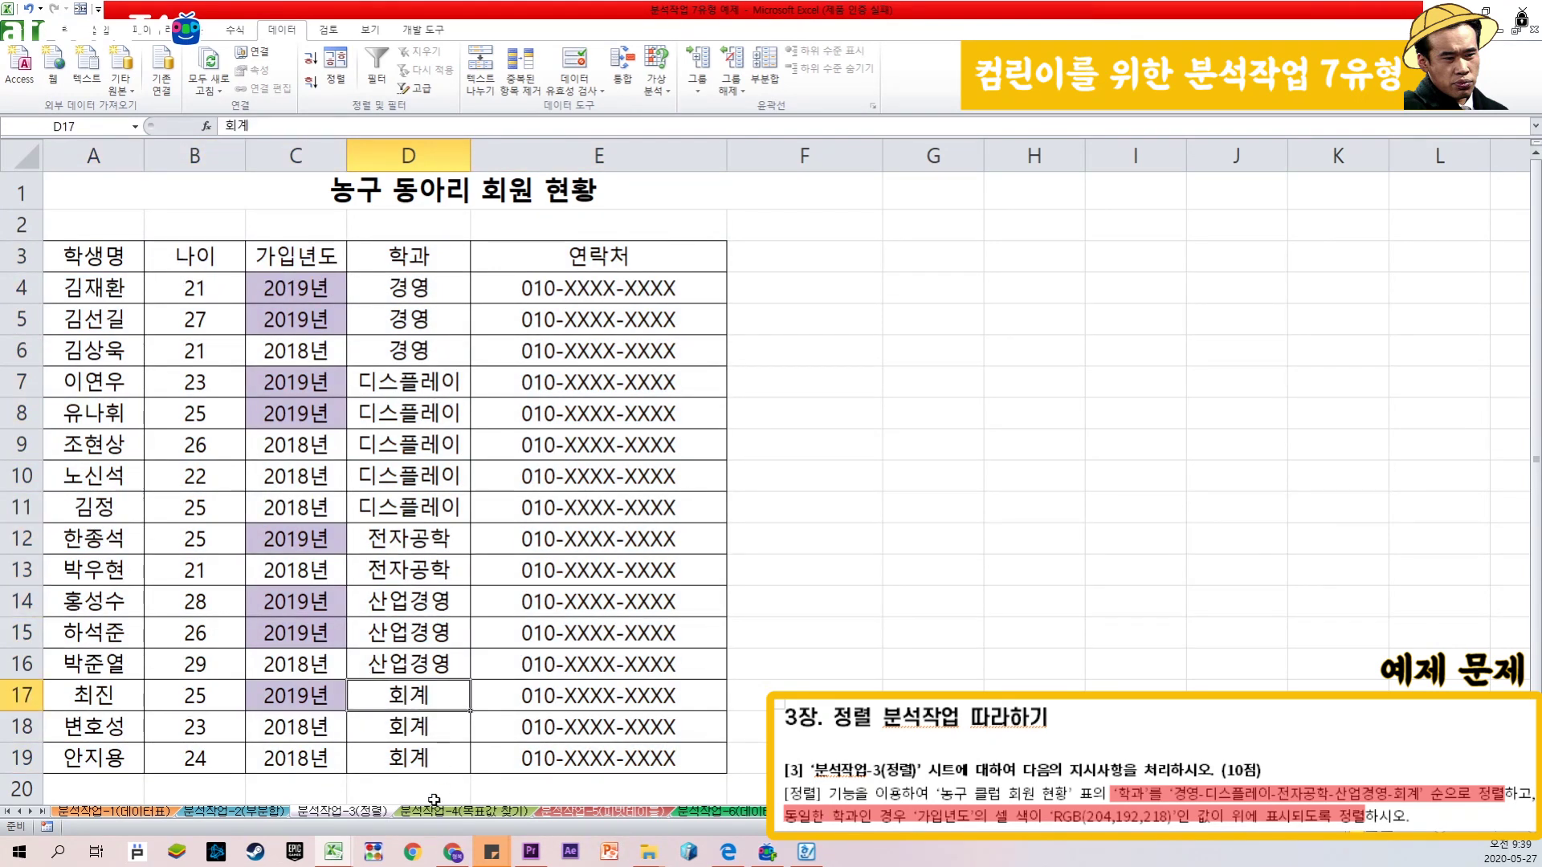
{"action": "left_click", "coordinate": [301, 290]}
{"action": "left_click_drag", "start_coordinate": [318, 358], "coordinate": [381, 368]}
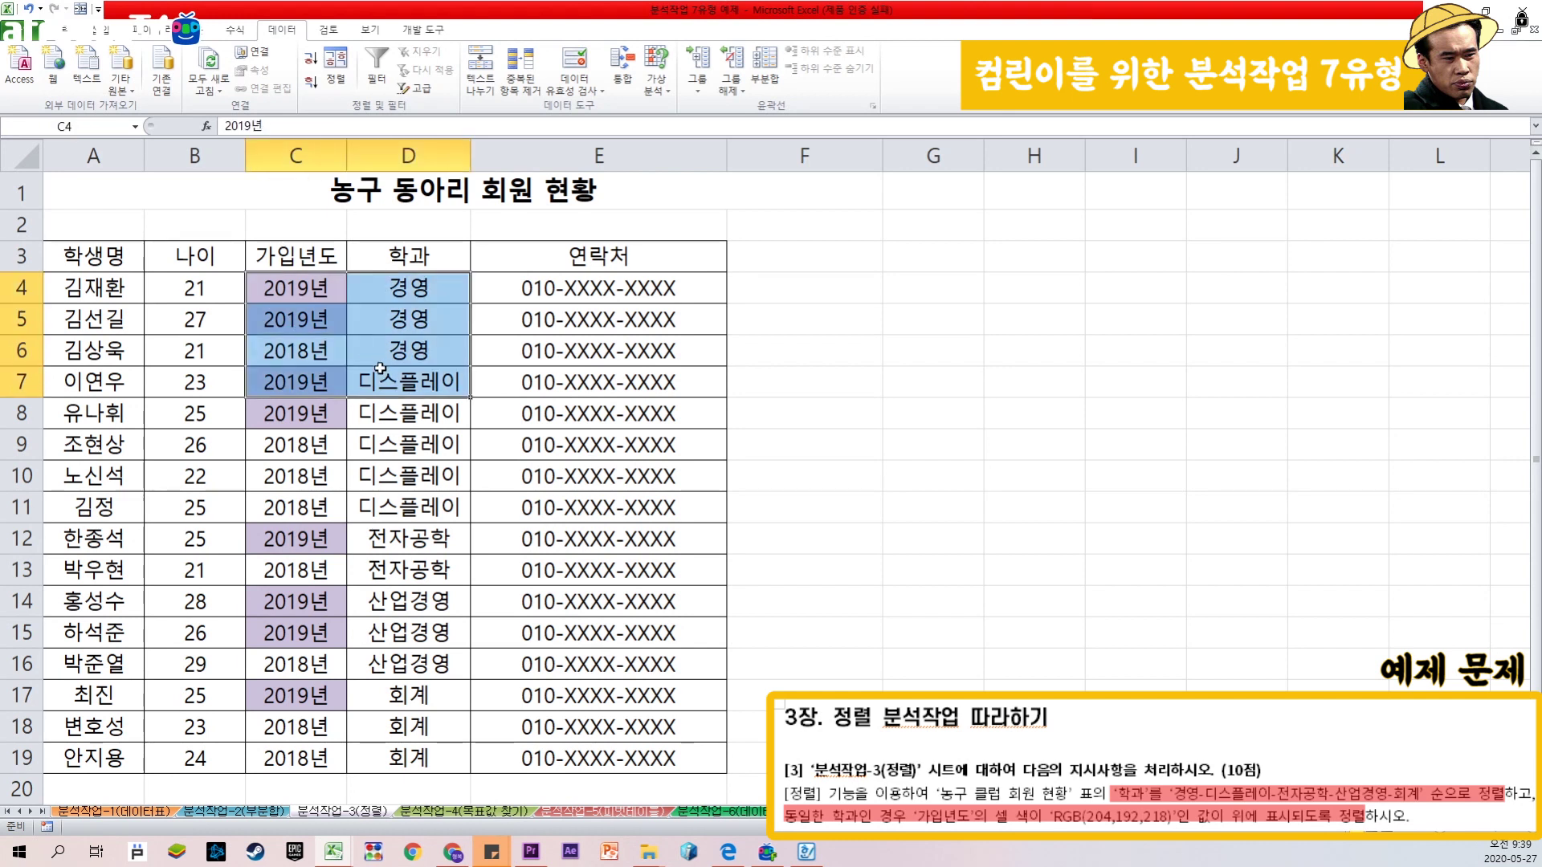
{"action": "left_click", "coordinate": [313, 387]}
{"action": "left_click", "coordinate": [291, 542]}
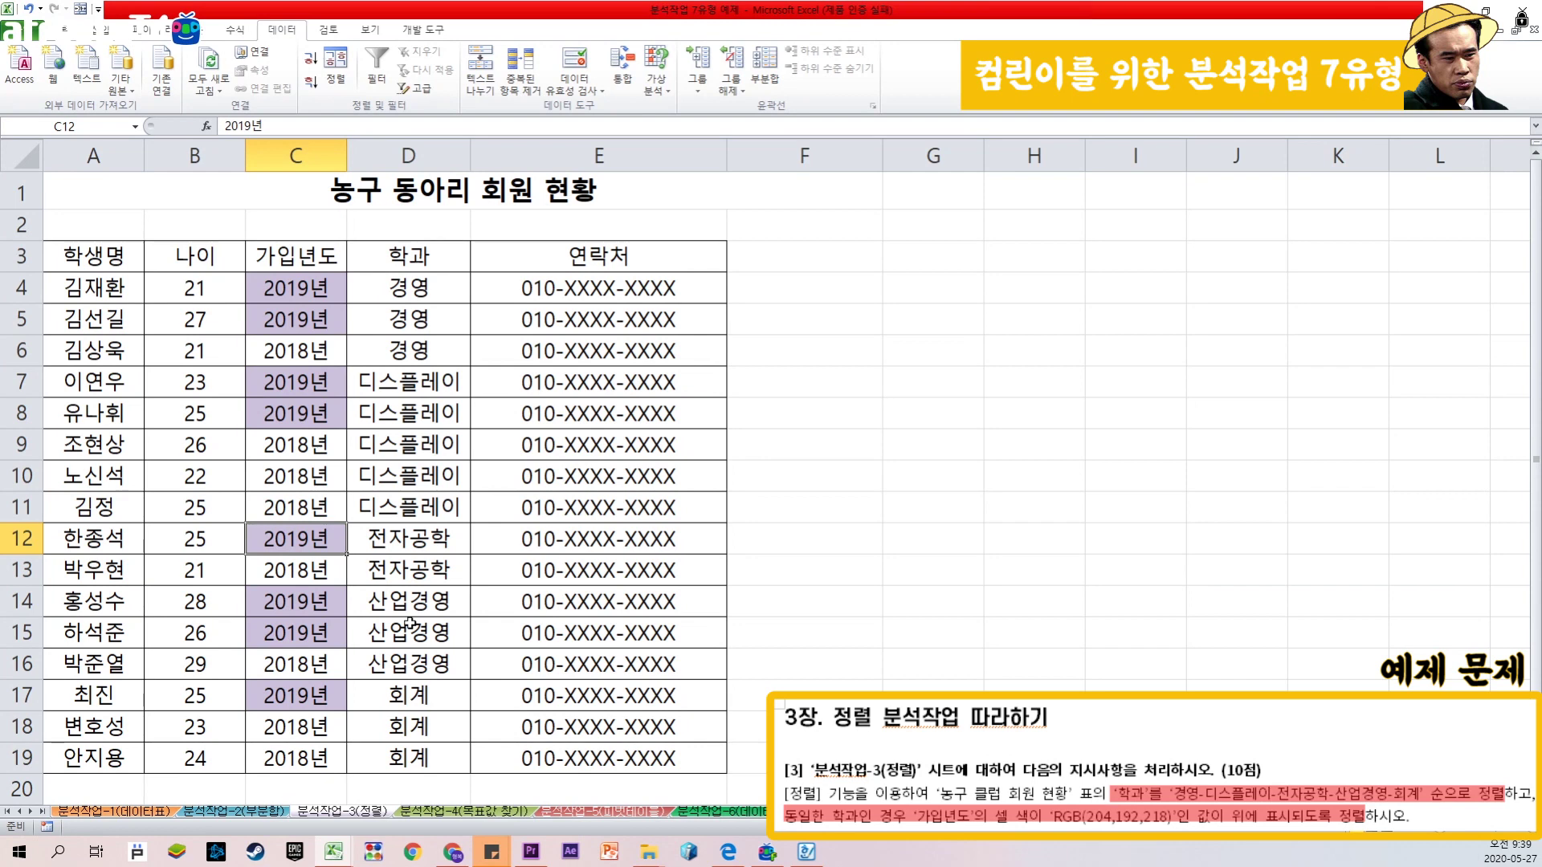
Step: Go to the 분석작업-4(목표값 찾기) sheet and start a Goal Seek for the centre sales table
{"action": "left_click", "coordinate": [464, 813]}
{"action": "left_click", "coordinate": [739, 273]}
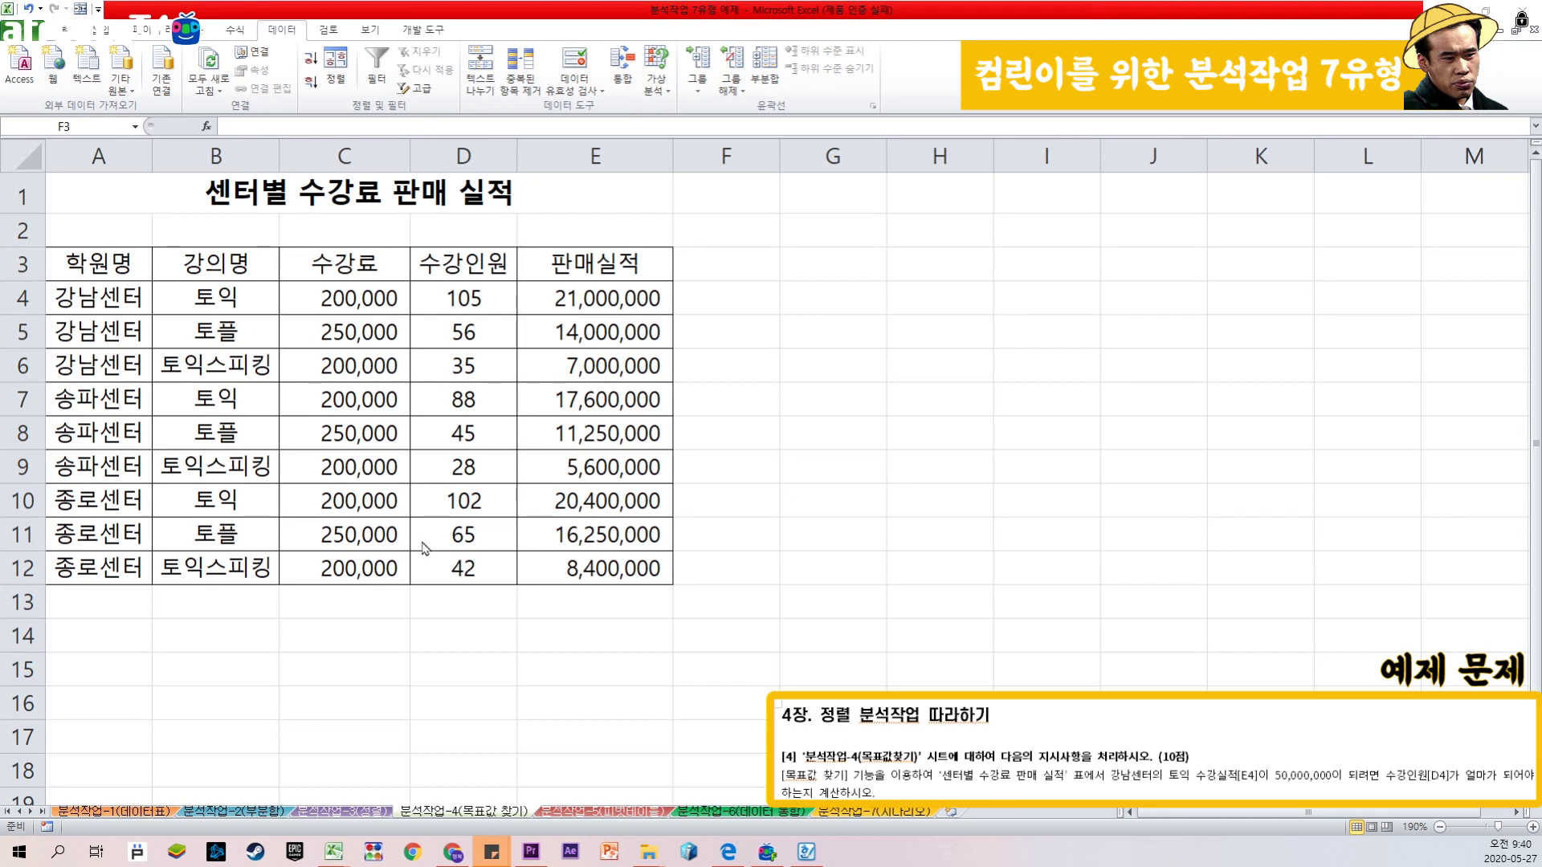
{"action": "left_click", "coordinate": [732, 286]}
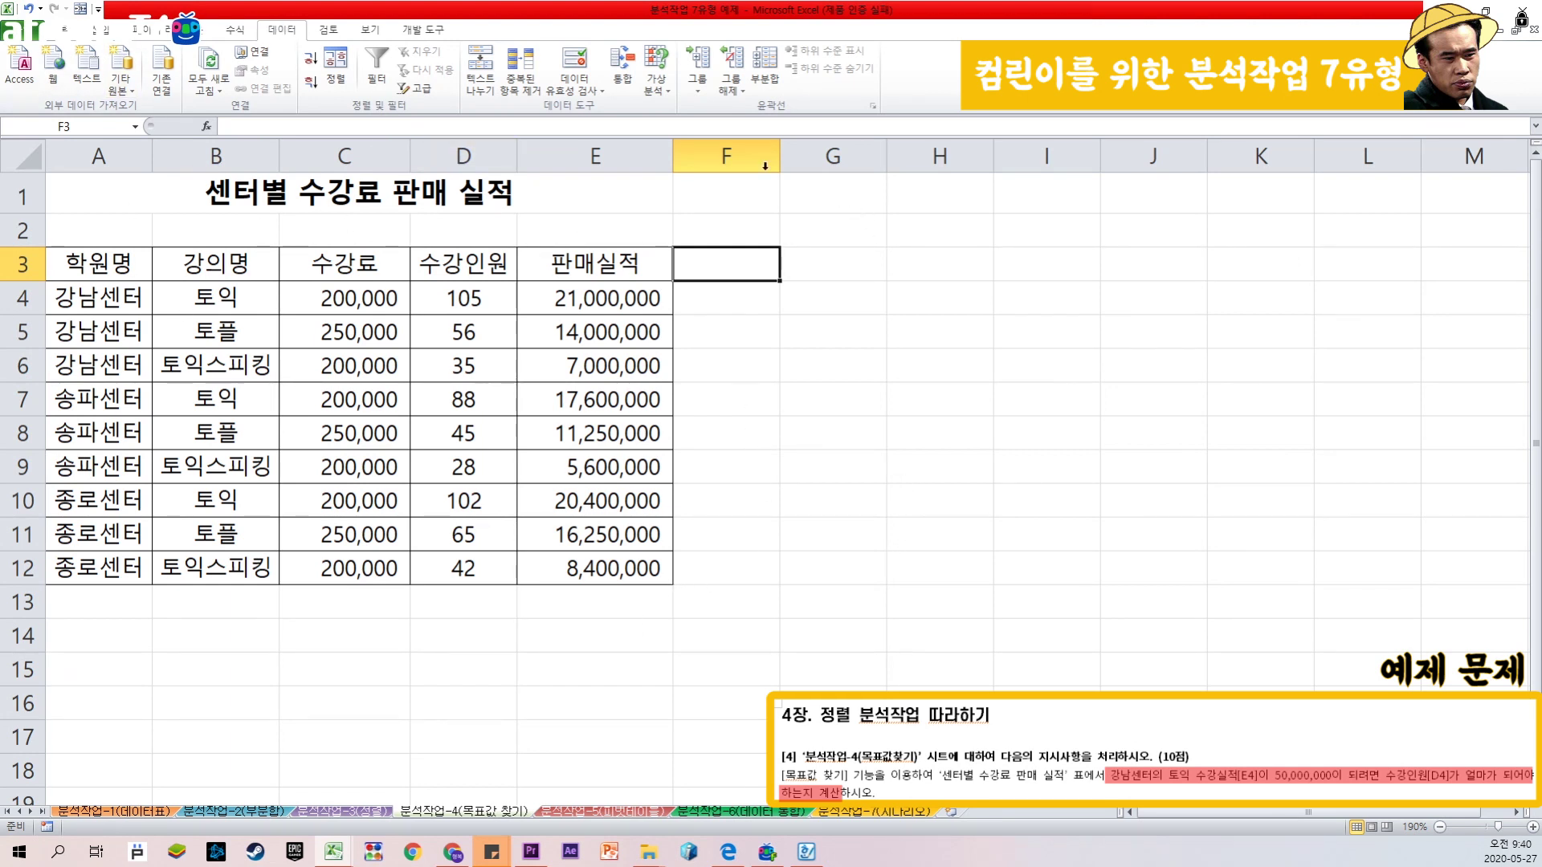
{"action": "left_click", "coordinate": [667, 85]}
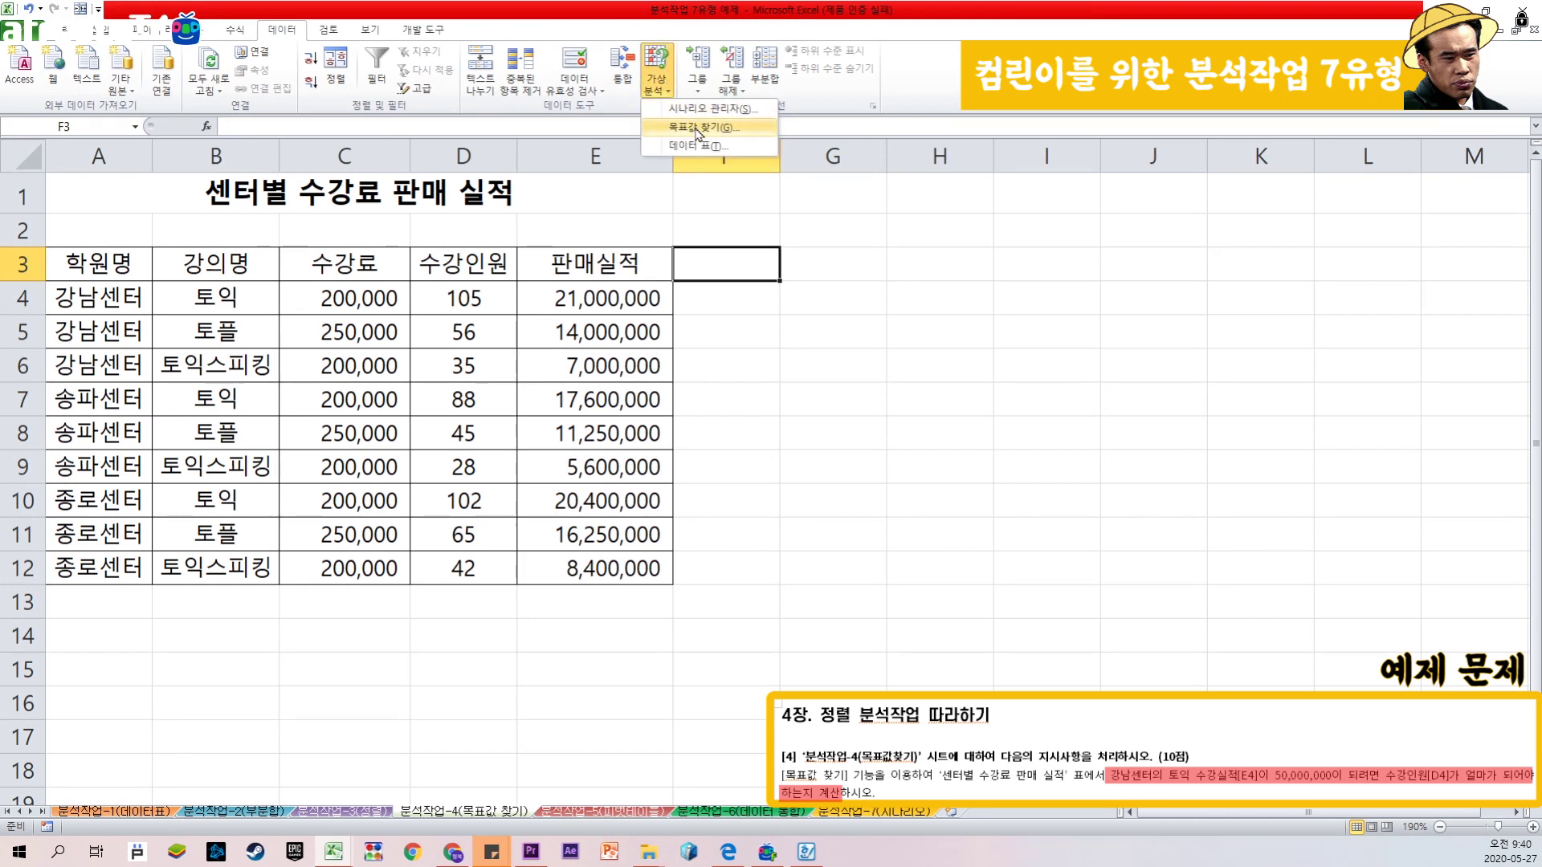
{"action": "left_click", "coordinate": [697, 128]}
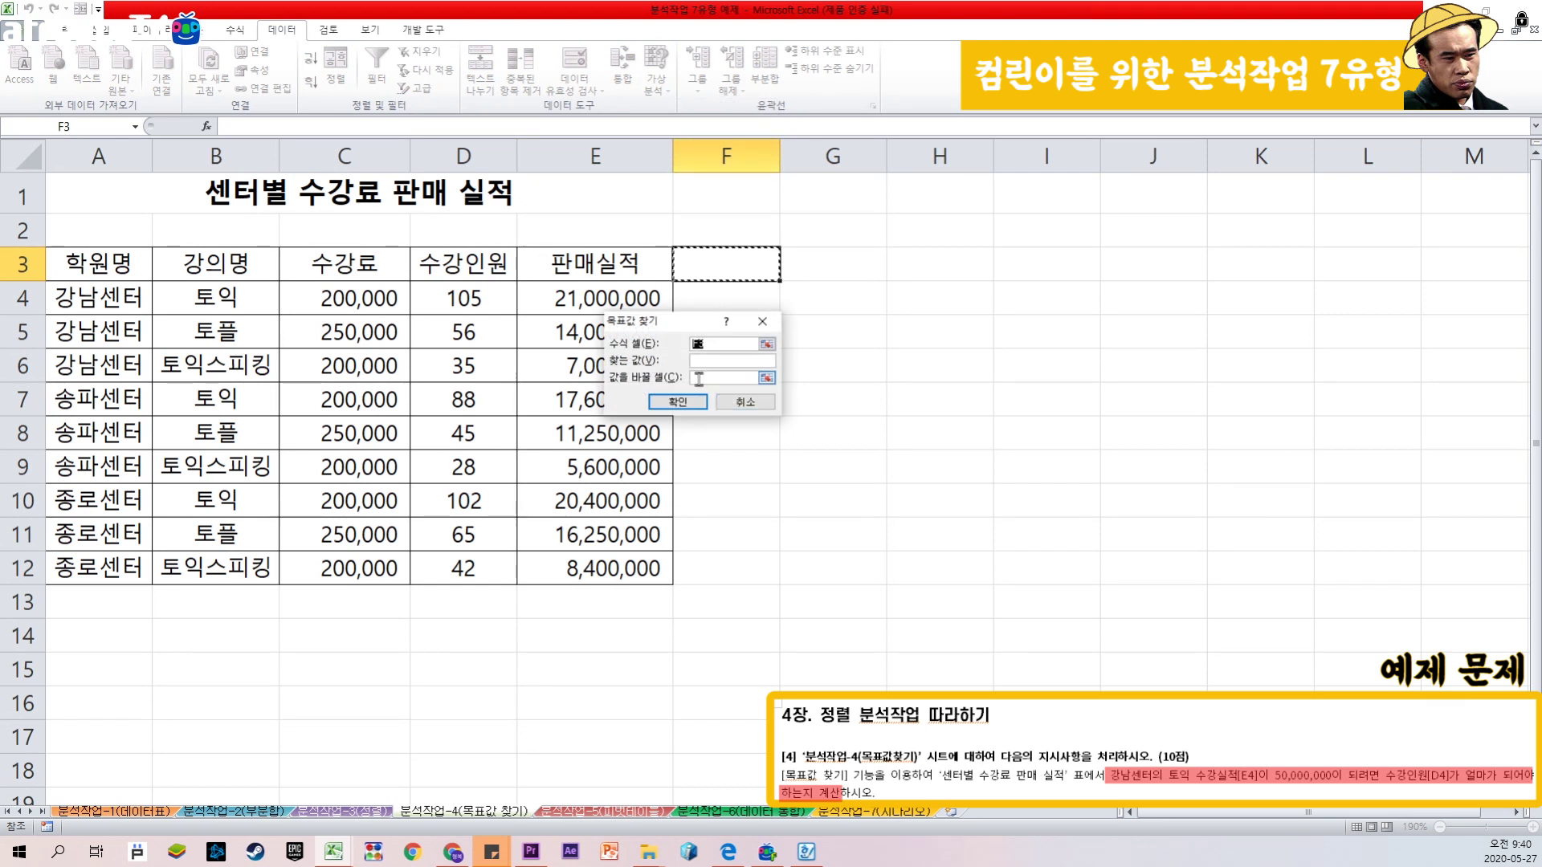
{"action": "left_click_drag", "start_coordinate": [685, 315], "coordinate": [754, 260]}
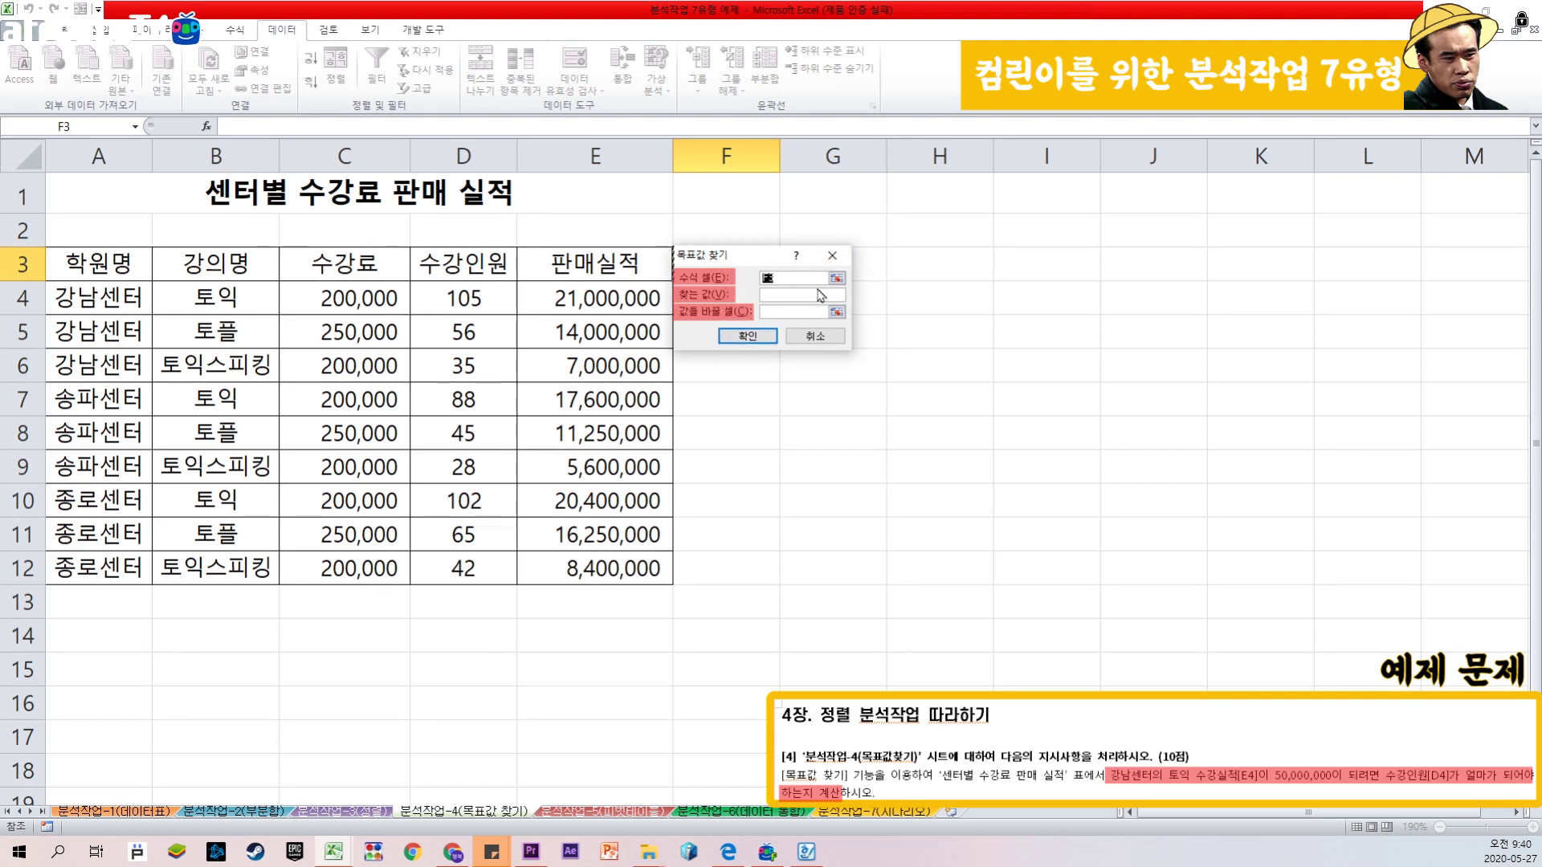
Step: Goal-seek formula cell E4 to 50000000 by changing cell D4, and keep the solution
{"action": "key", "text": "BackSpace"}
{"action": "left_click", "coordinate": [600, 302]}
{"action": "left_click", "coordinate": [793, 294]}
{"action": "type", "text": "50000000"}
{"action": "left_click", "coordinate": [779, 311]}
{"action": "left_click", "coordinate": [492, 305]}
{"action": "left_click", "coordinate": [747, 336]}
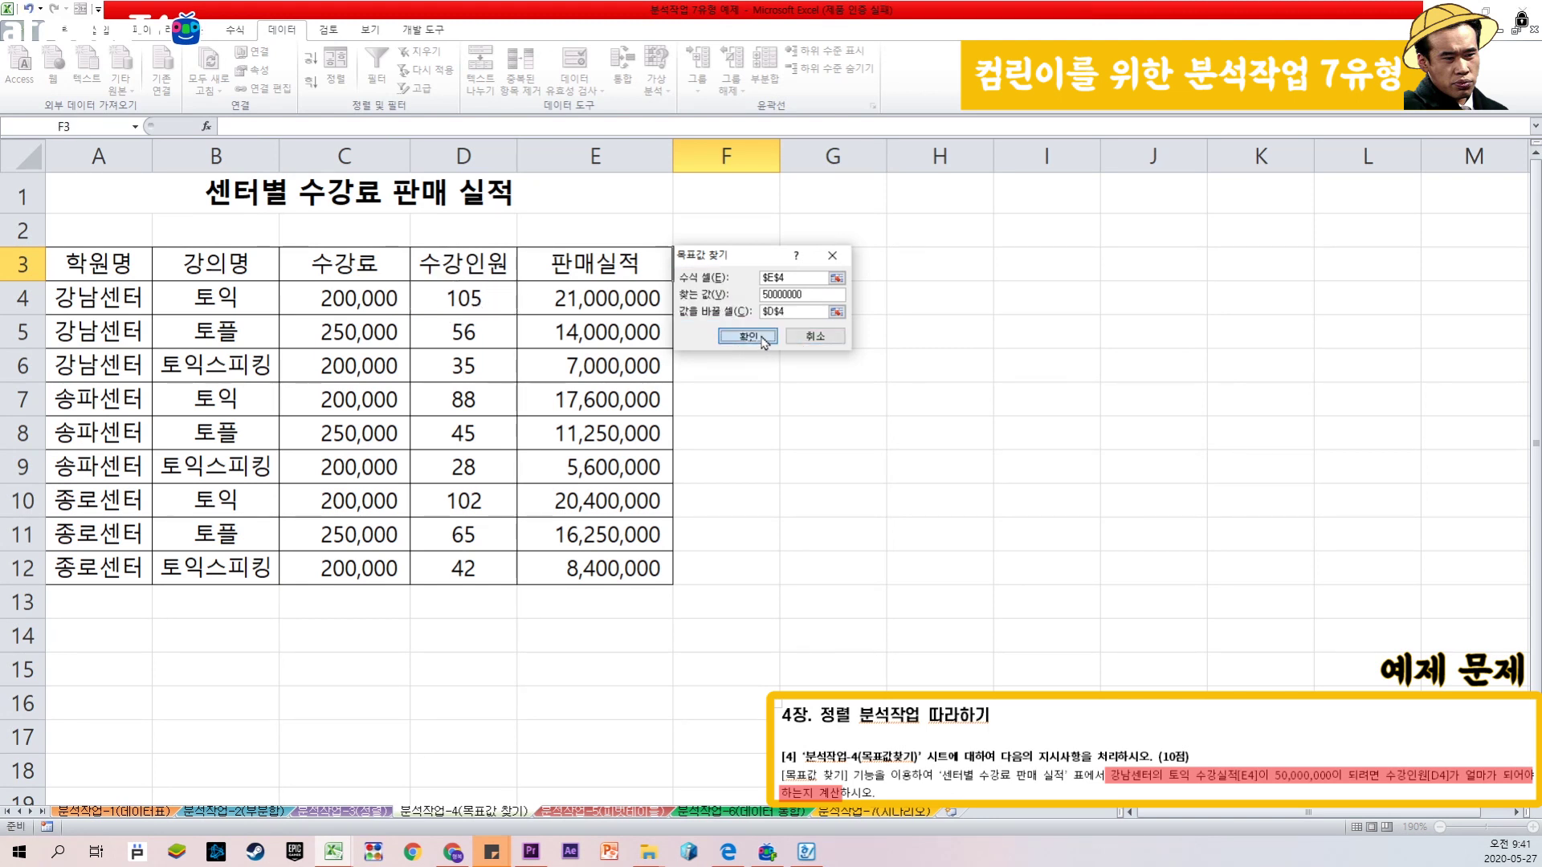
{"action": "left_click", "coordinate": [732, 338]}
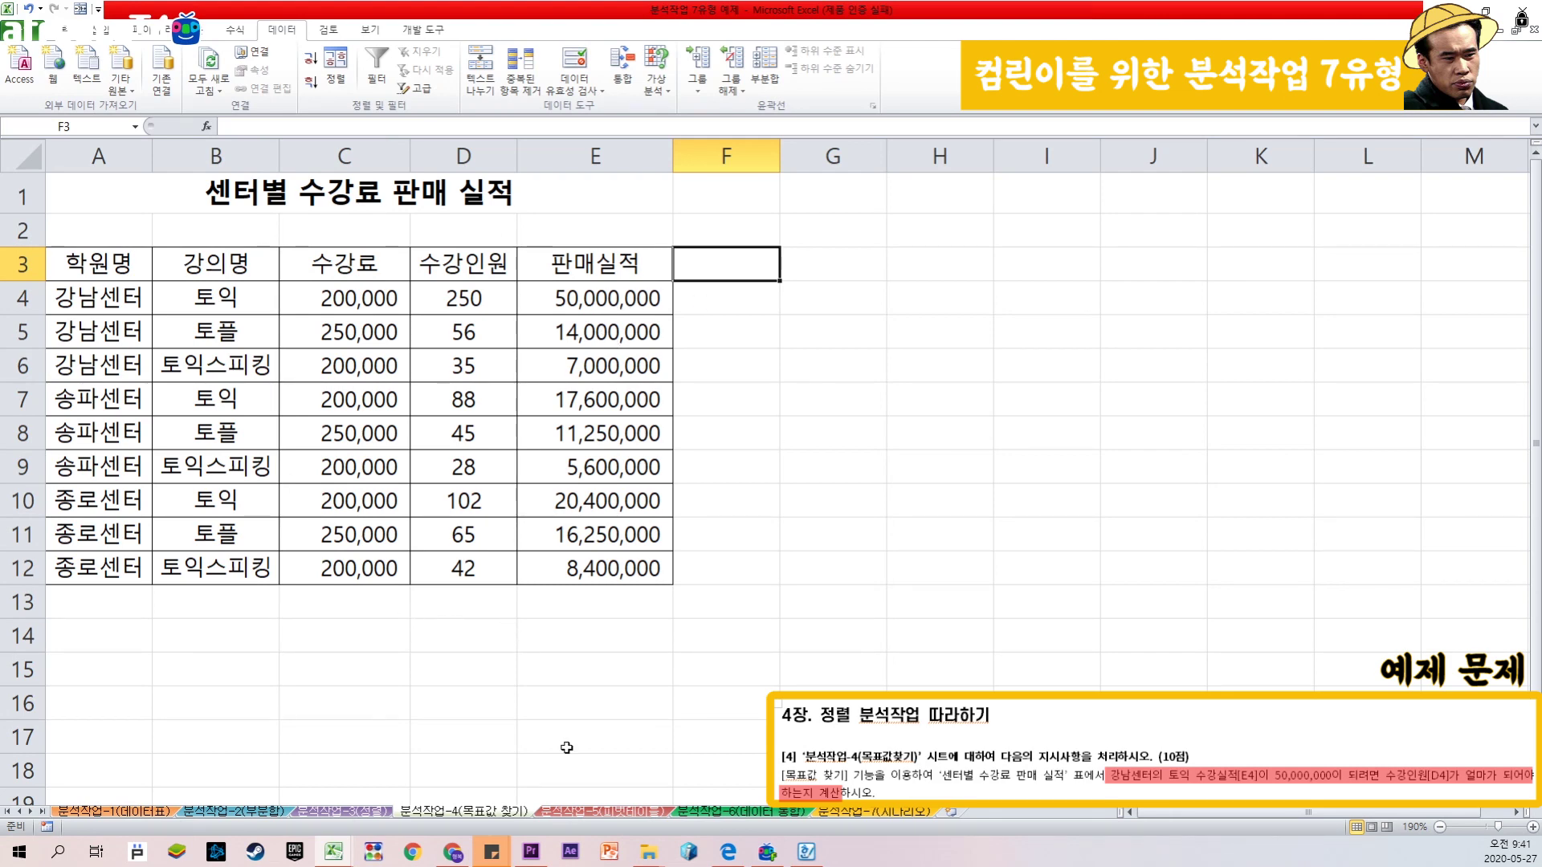
Step: Go to the 분석작업-5(피벗테이블) sheet and start inserting a pivot table at cell H3
{"action": "left_click", "coordinate": [645, 812]}
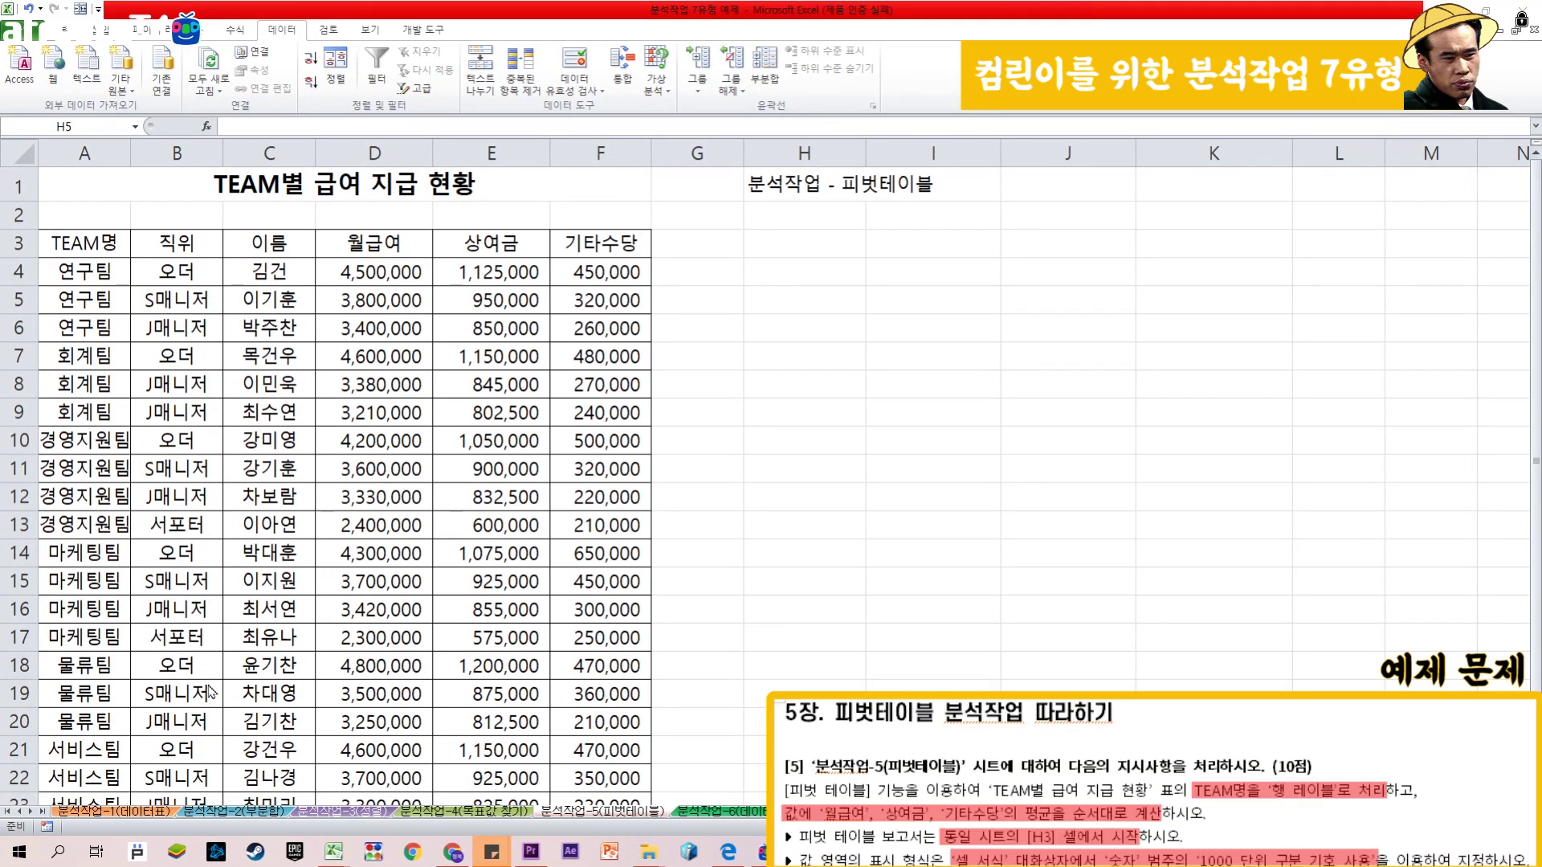
{"action": "left_click", "coordinate": [811, 245]}
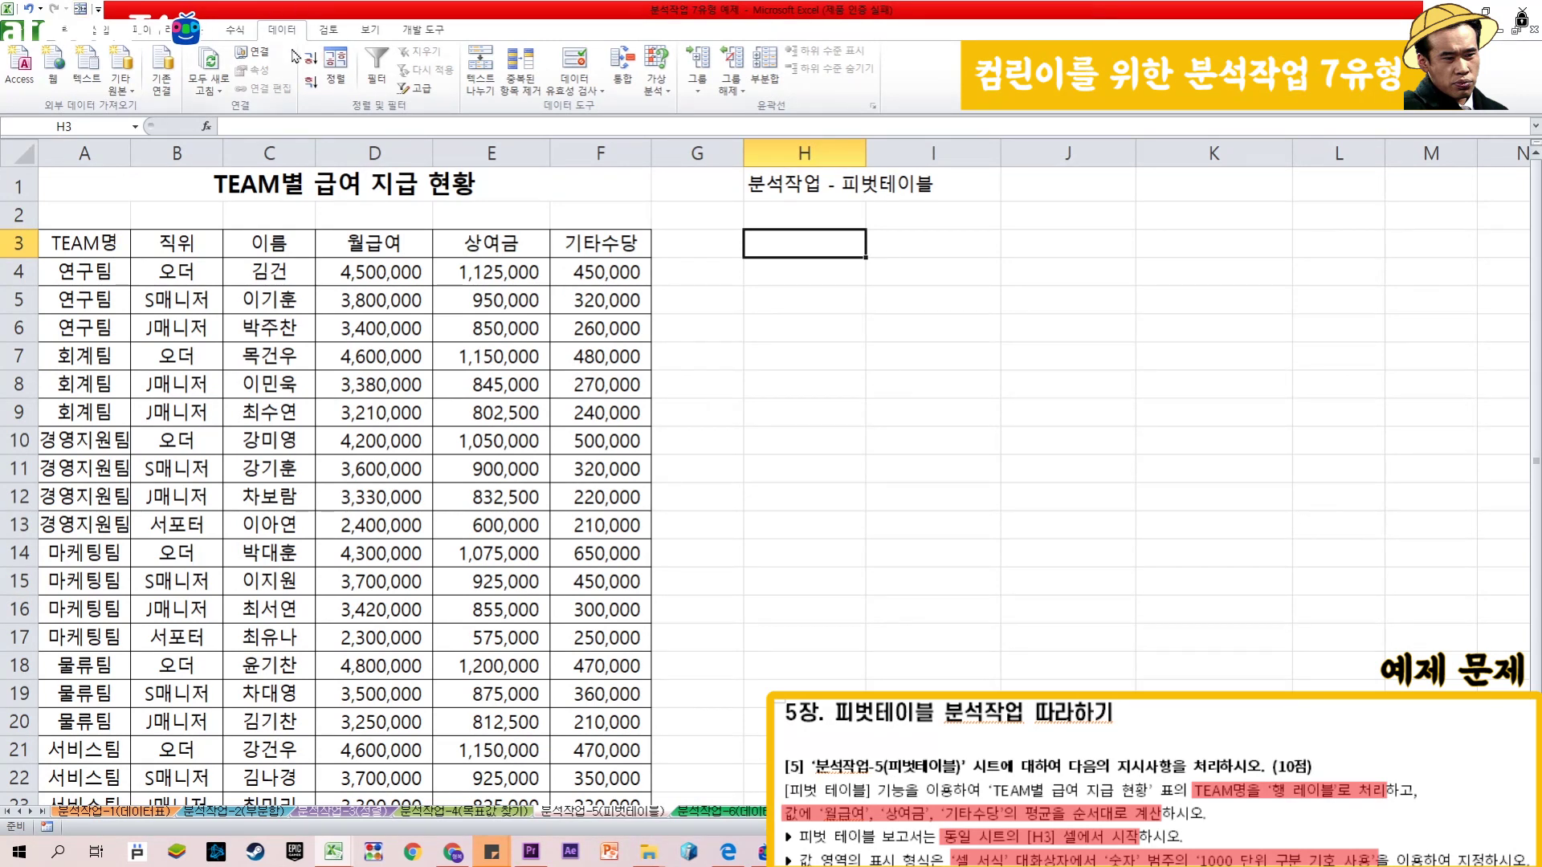
{"action": "left_click", "coordinate": [100, 30]}
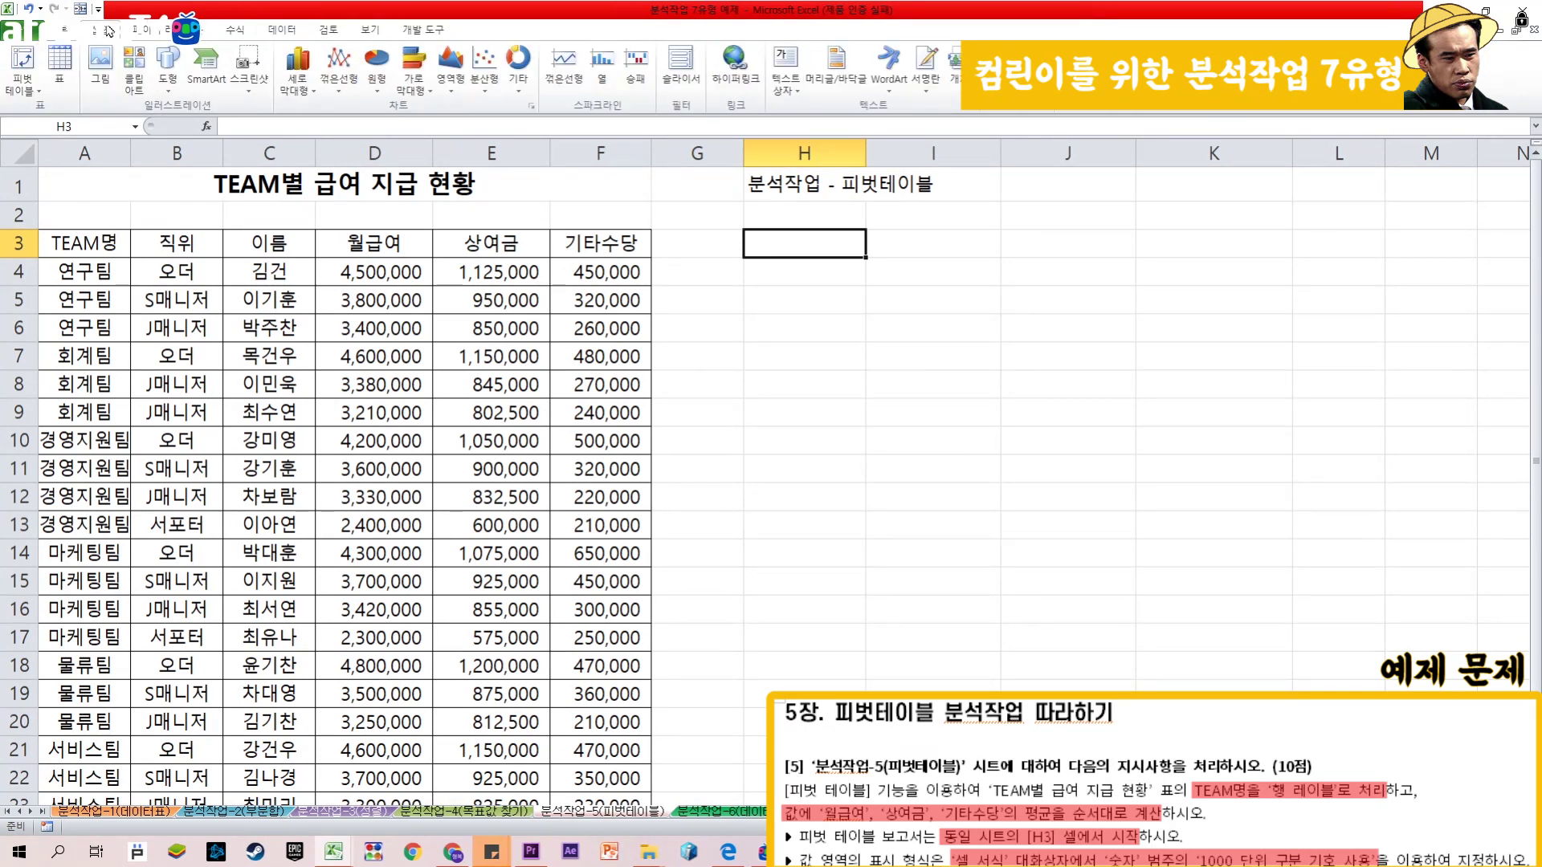
{"action": "left_click", "coordinate": [26, 97]}
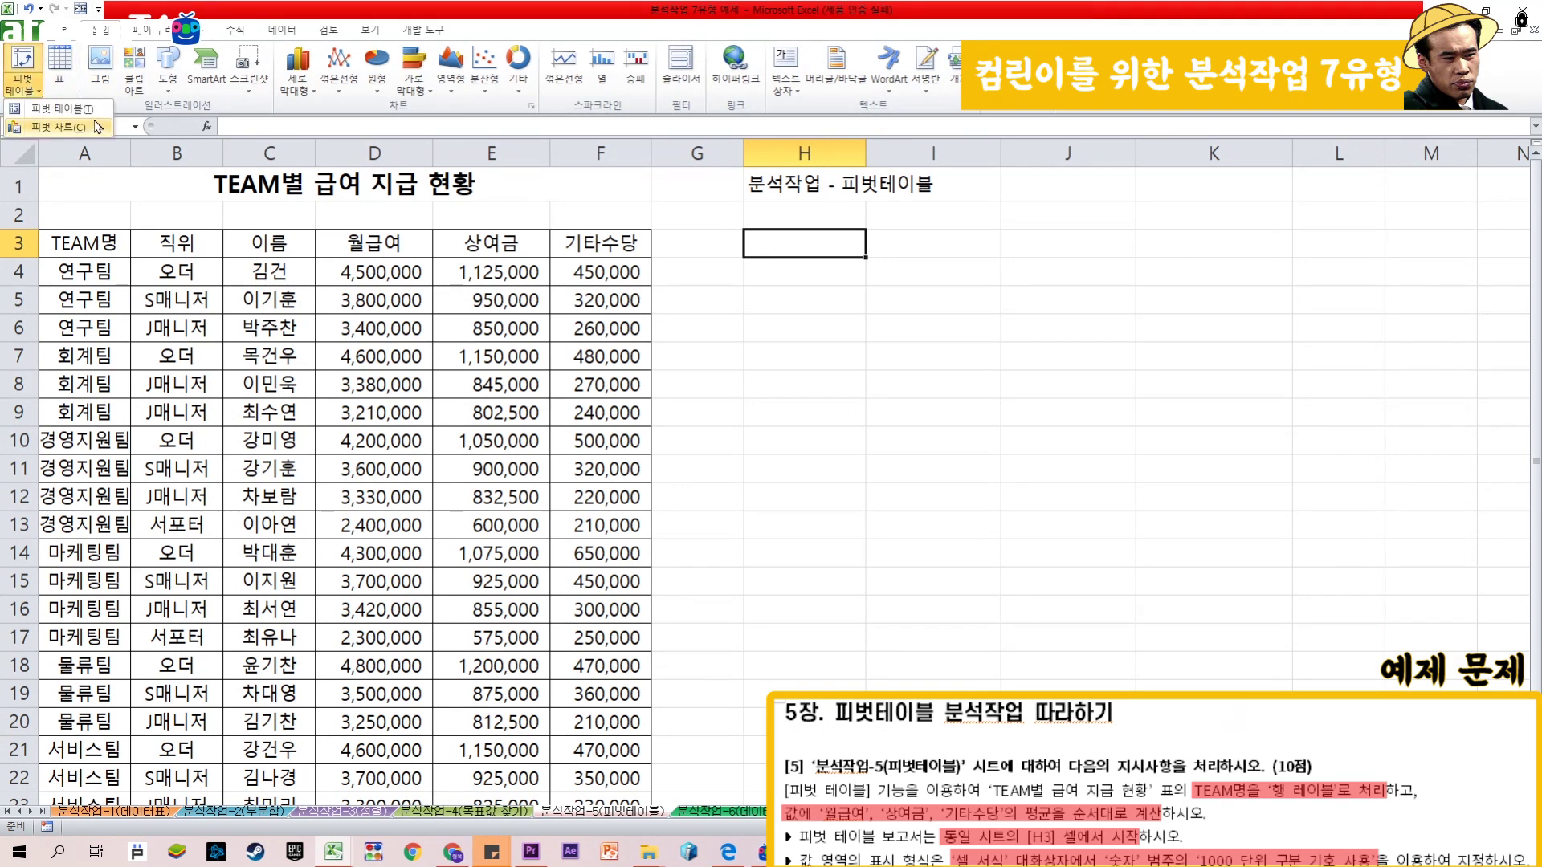
{"action": "left_click", "coordinate": [60, 108]}
{"action": "left_click_drag", "start_coordinate": [707, 211], "coordinate": [797, 251]}
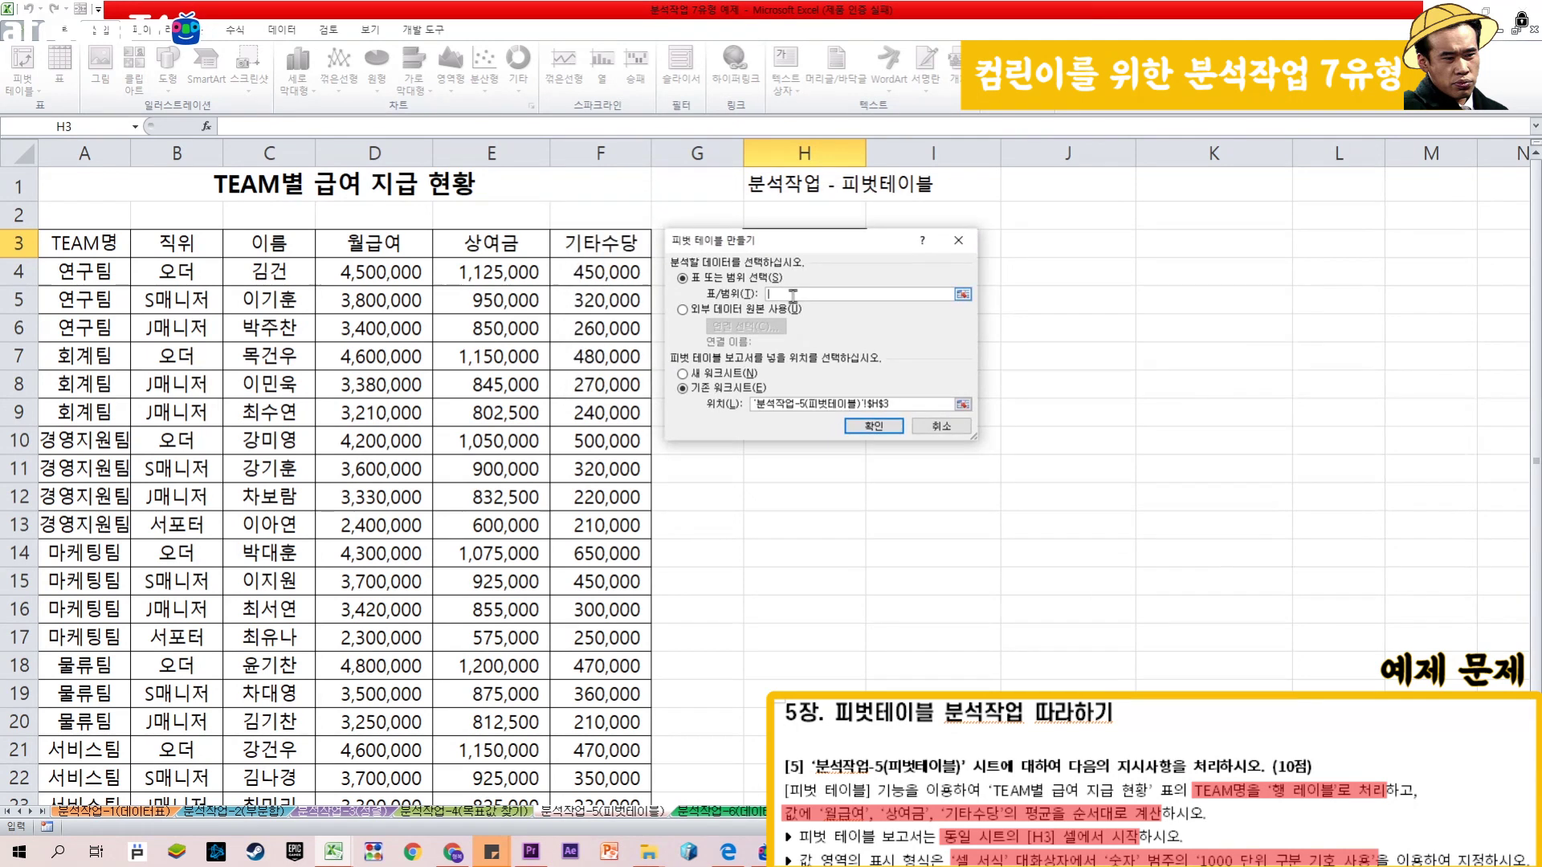
Step: Create the pivot table from source range A3:F23, placing it in the existing worksheet at H3
{"action": "left_click", "coordinate": [98, 242]}
{"action": "left_click_drag", "start_coordinate": [98, 242], "coordinate": [595, 383]}
{"action": "scroll", "coordinate": [595, 384], "scroll_direction": "up", "scroll_amount": 7}
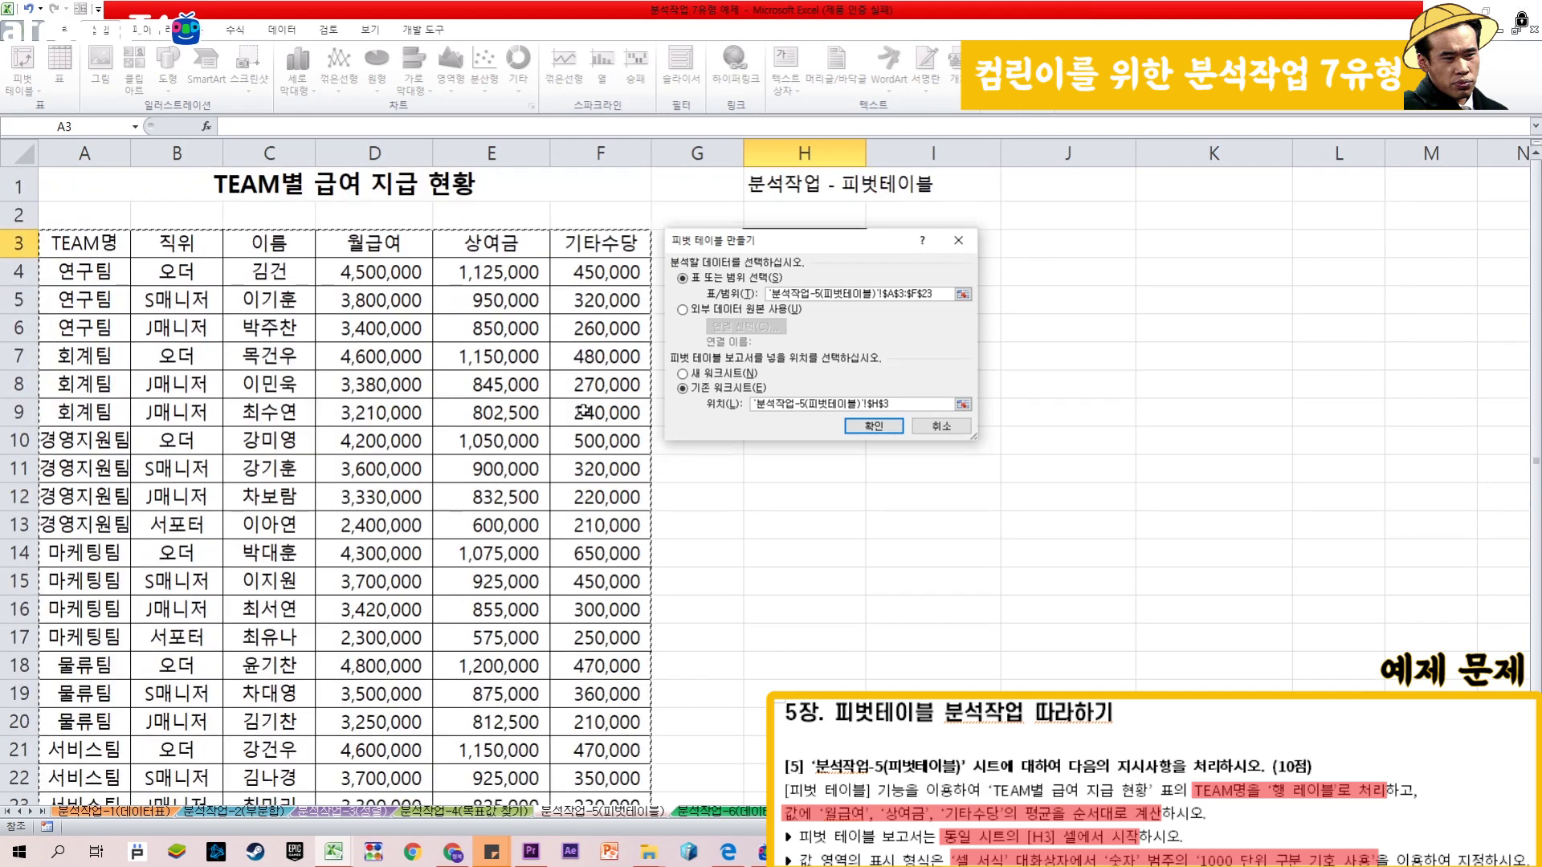
{"action": "scroll", "coordinate": [583, 443], "scroll_direction": "down", "scroll_amount": 2}
{"action": "scroll", "coordinate": [583, 443], "scroll_direction": "up", "scroll_amount": 2}
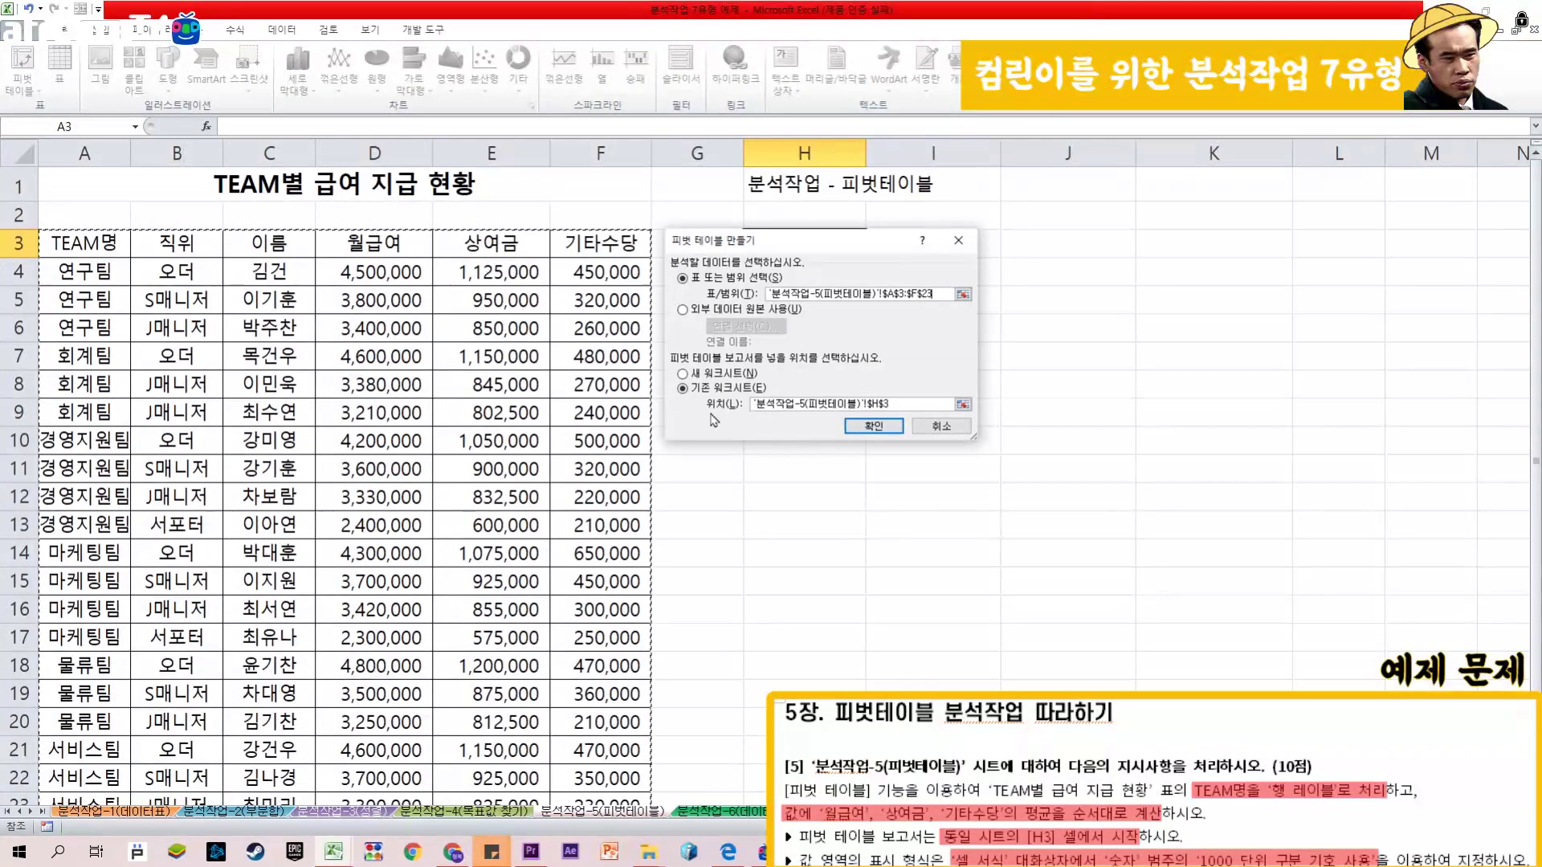
{"action": "left_click_drag", "start_coordinate": [795, 248], "coordinate": [799, 382]}
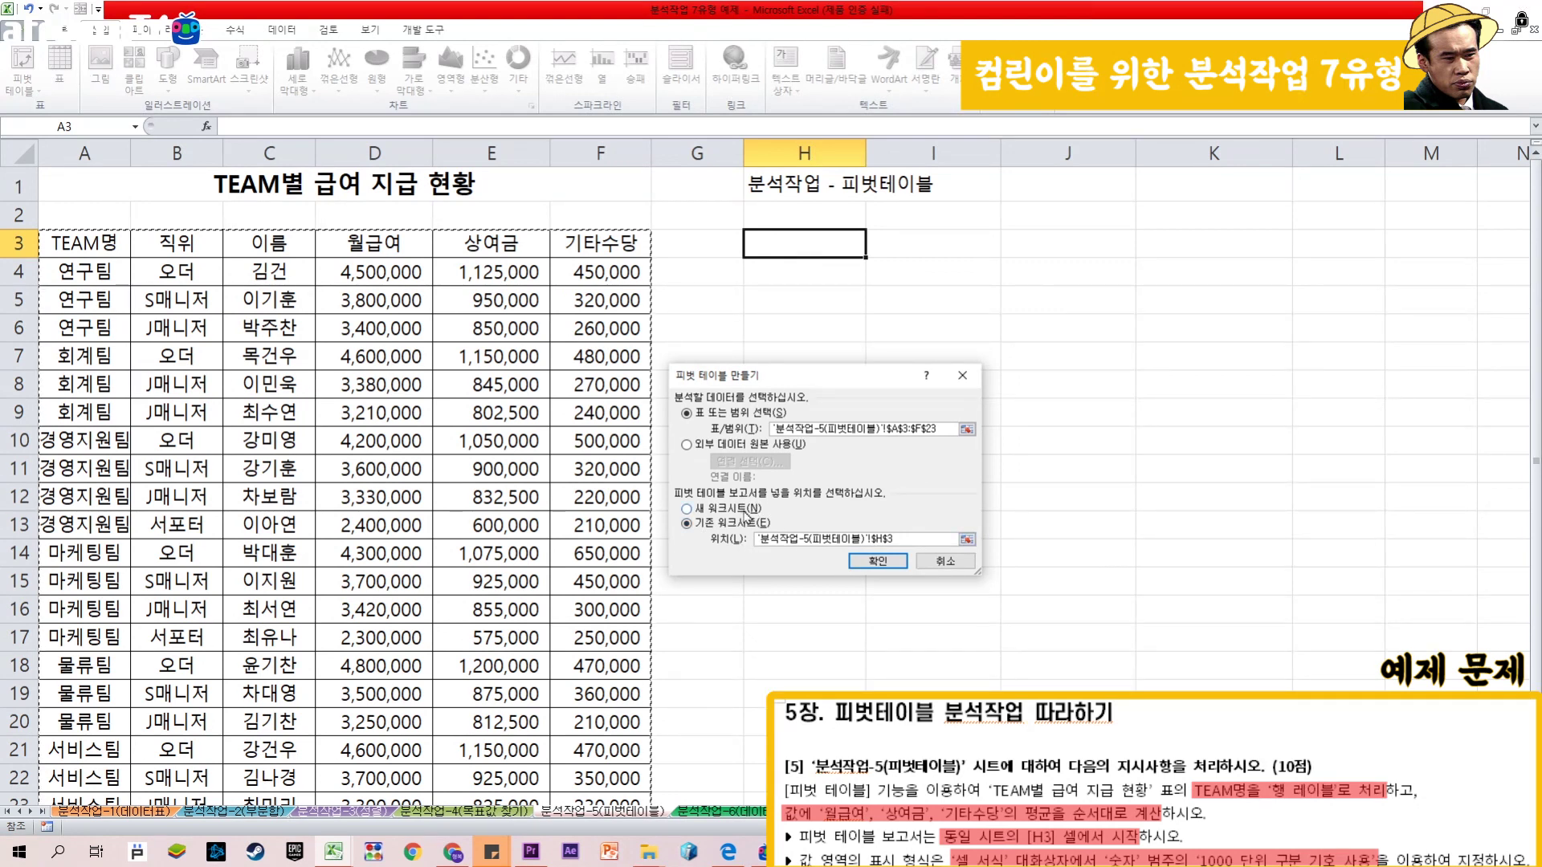
{"action": "left_click", "coordinate": [745, 512]}
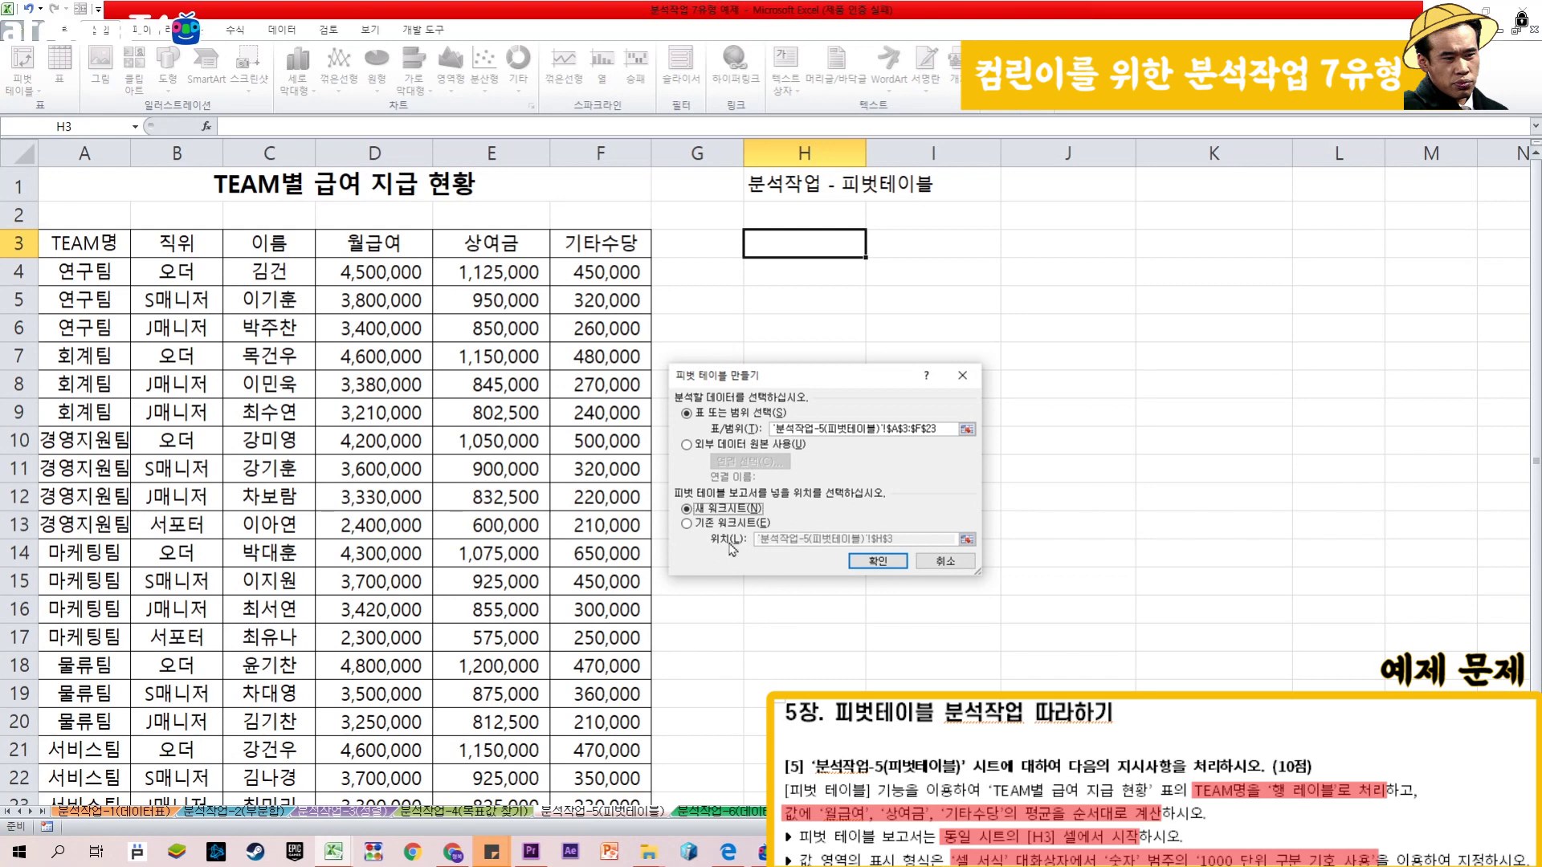
{"action": "left_click", "coordinate": [731, 523]}
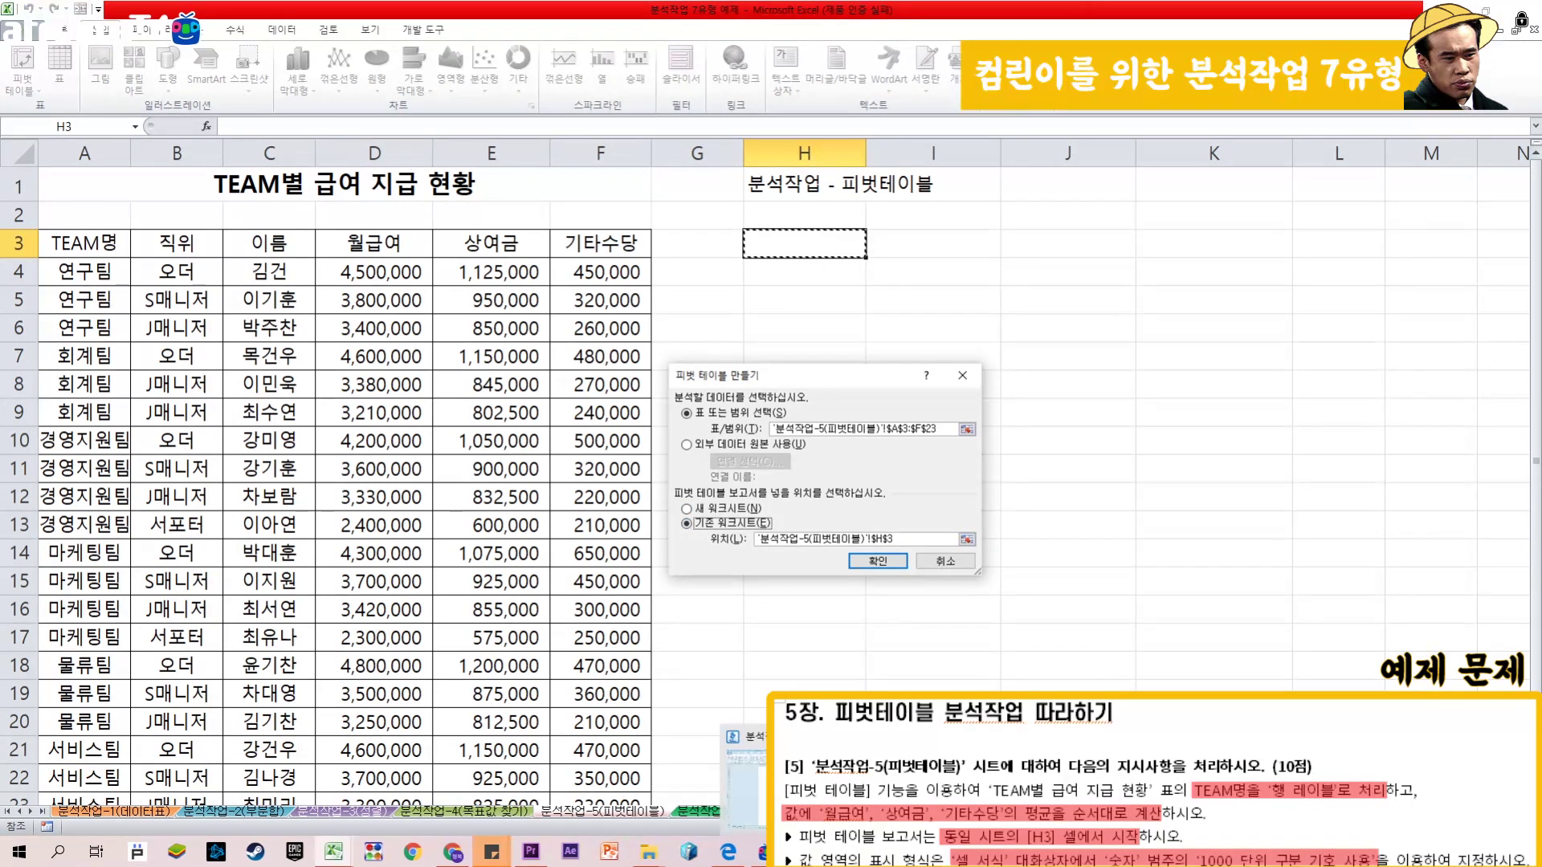
{"action": "left_click", "coordinate": [877, 561]}
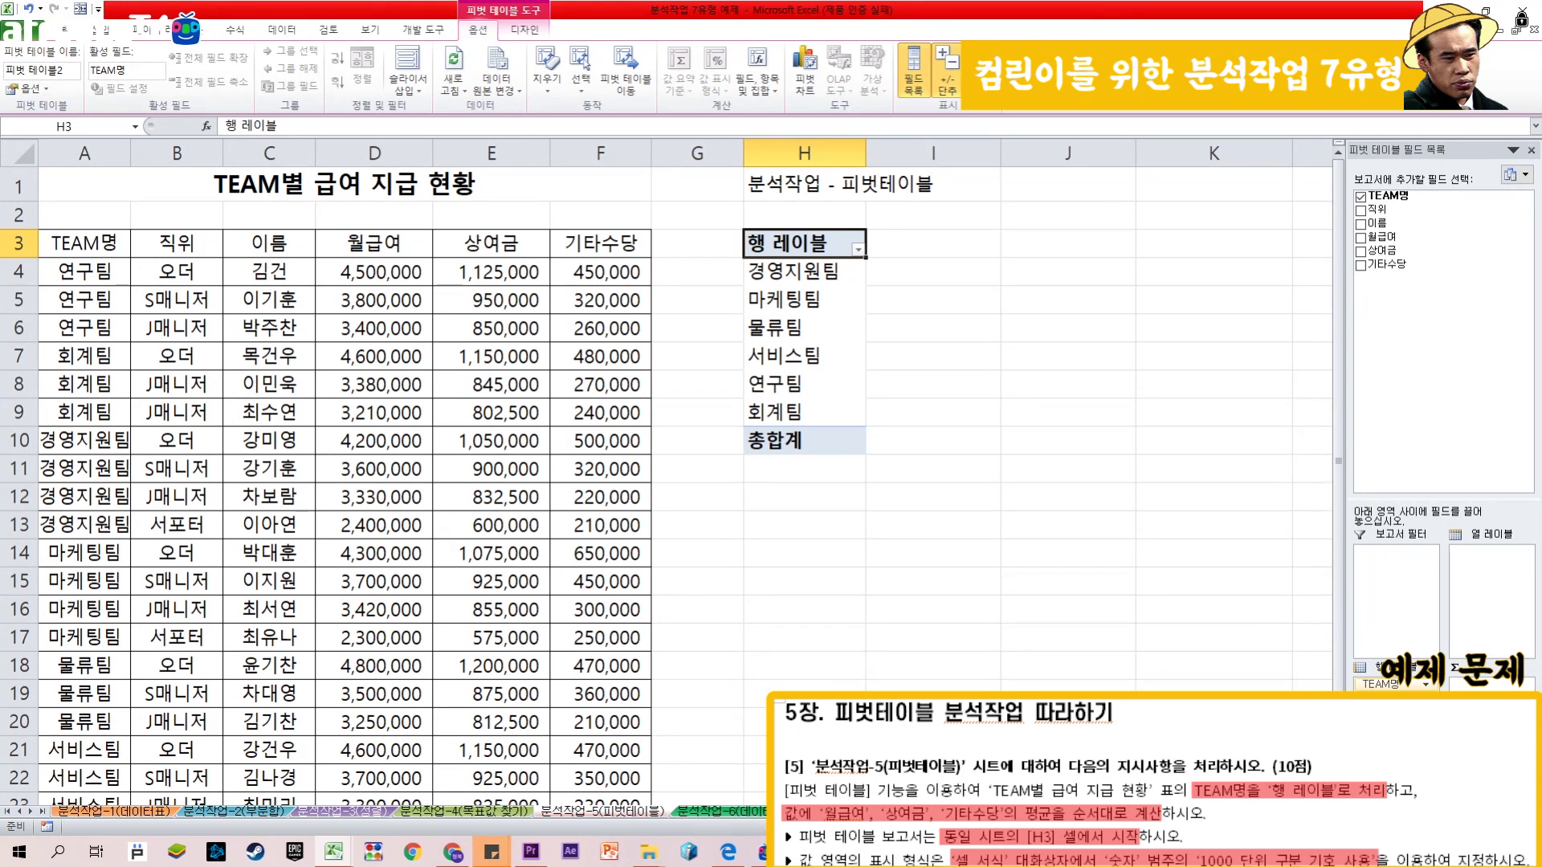
Step: Add 월급여, 상여금 and 기타수당 to the pivot table as value fields, in that order
{"action": "left_click", "coordinate": [1360, 238]}
{"action": "left_click", "coordinate": [1360, 250]}
{"action": "left_click", "coordinate": [1360, 264]}
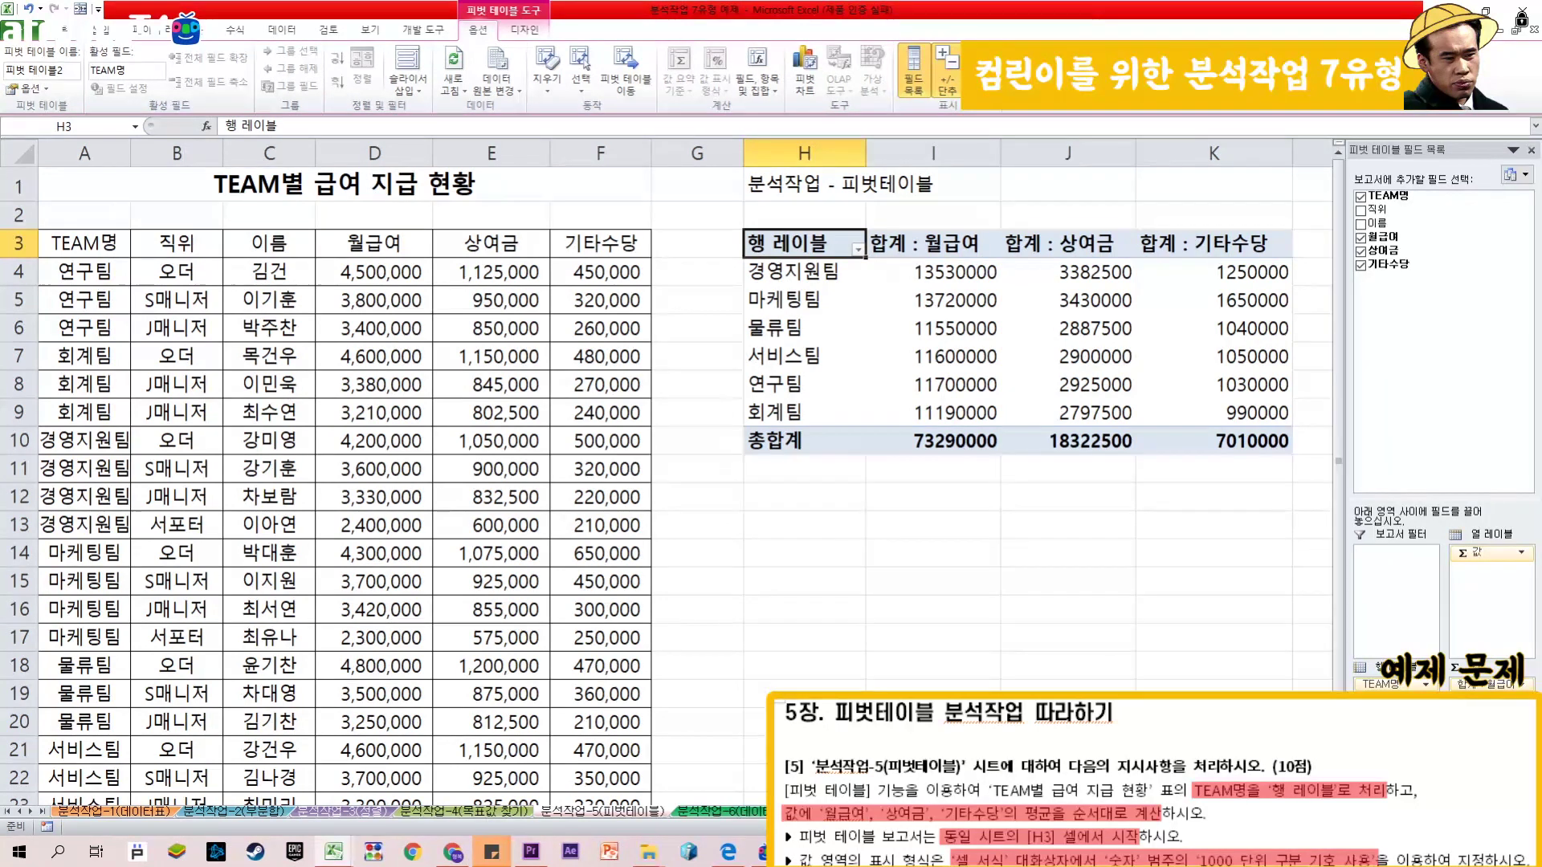
Step: Summarise the pivot table's 월급여 field by average and format it as 숫자 with the 1000 separator
{"action": "left_click", "coordinate": [1524, 685]}
{"action": "left_click", "coordinate": [1525, 685]}
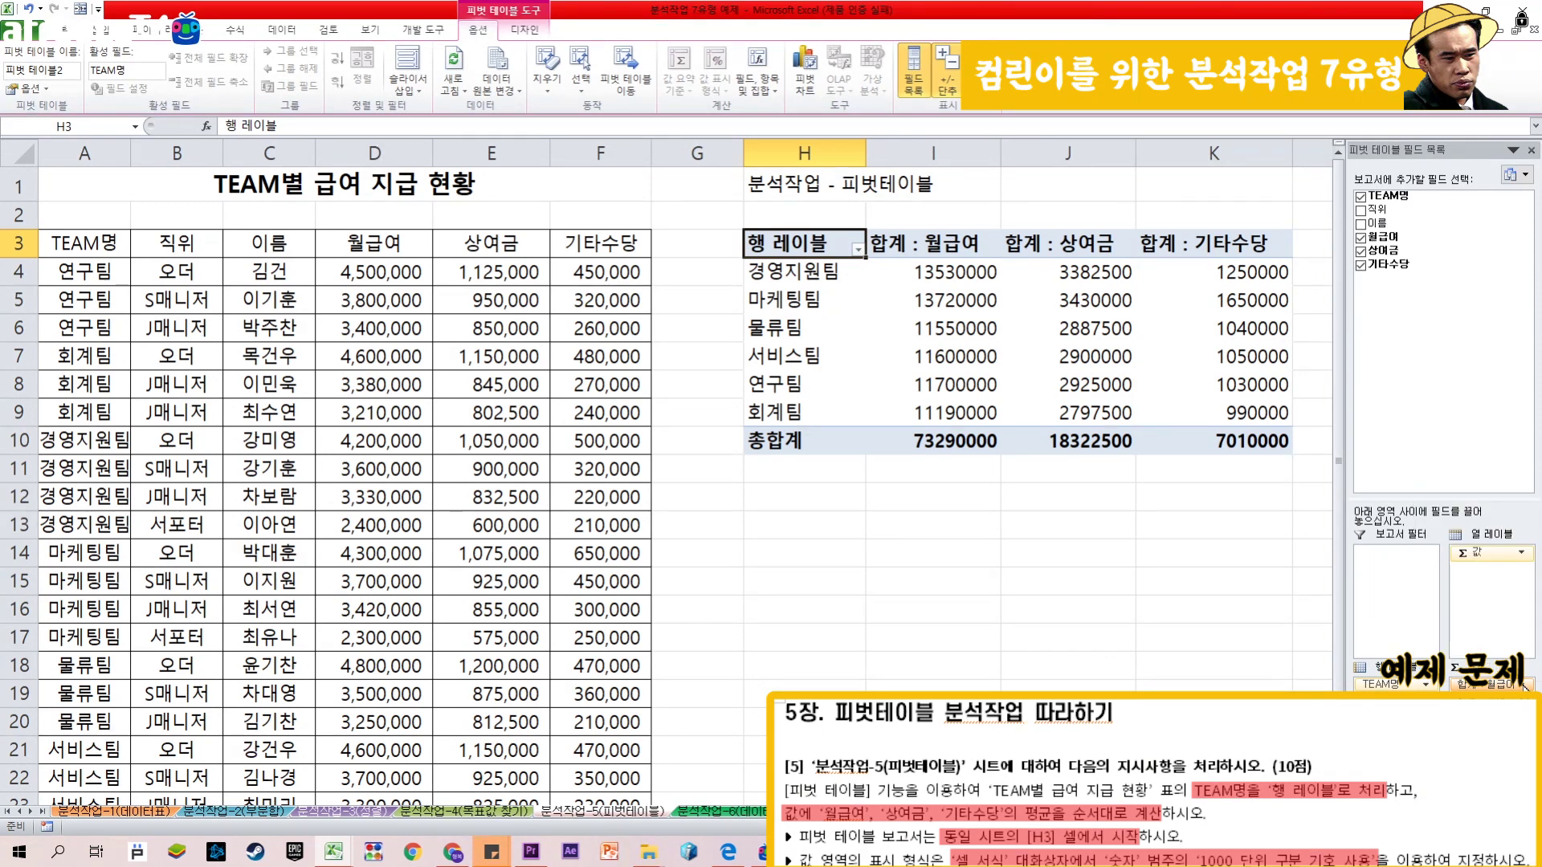
{"action": "left_click", "coordinate": [1524, 685]}
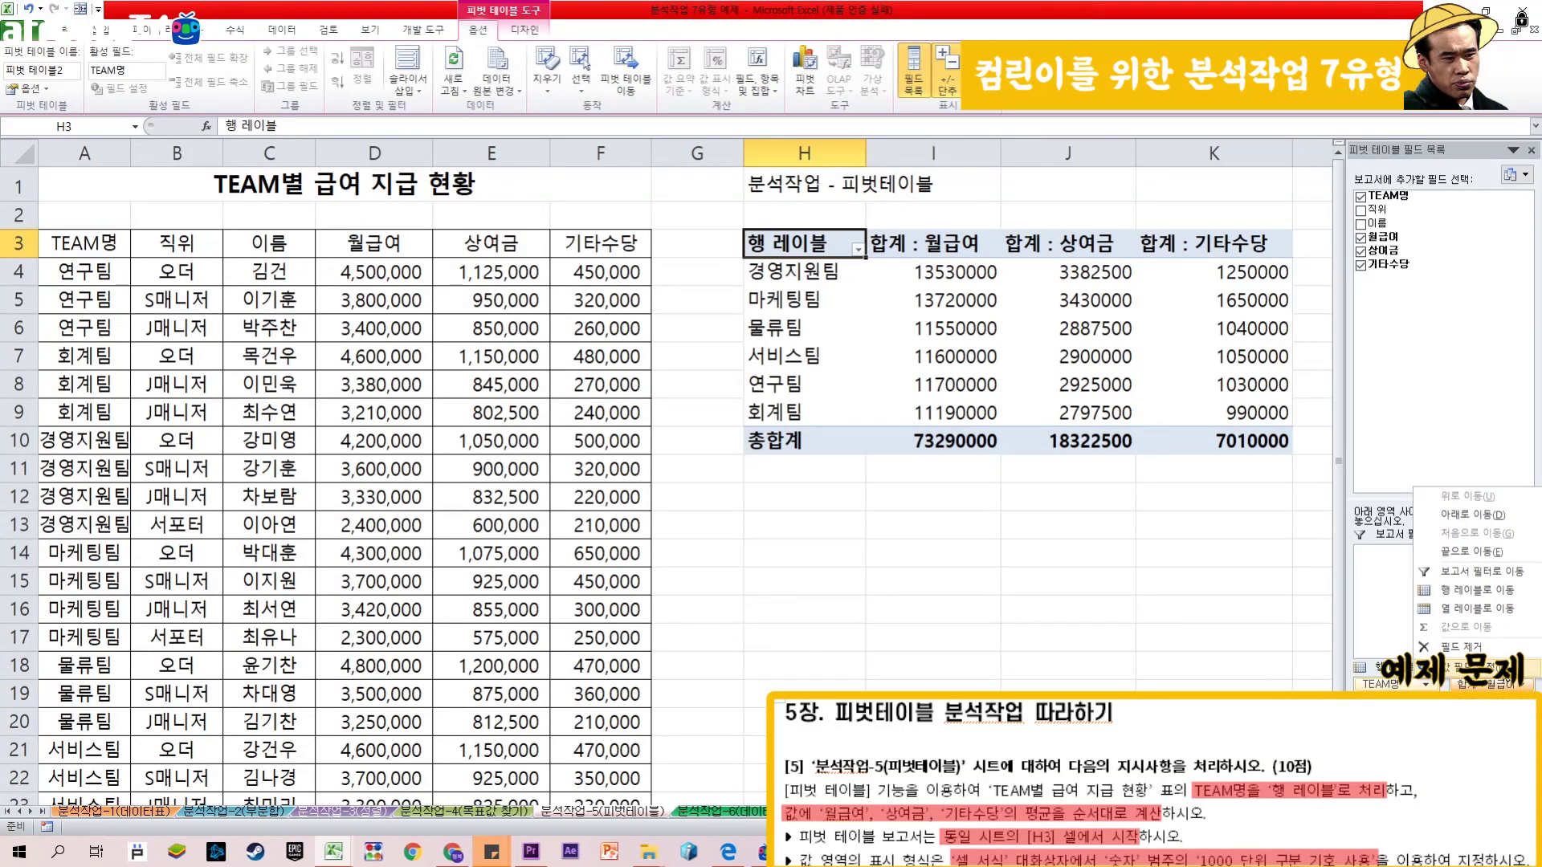
{"action": "left_click", "coordinate": [1470, 666]}
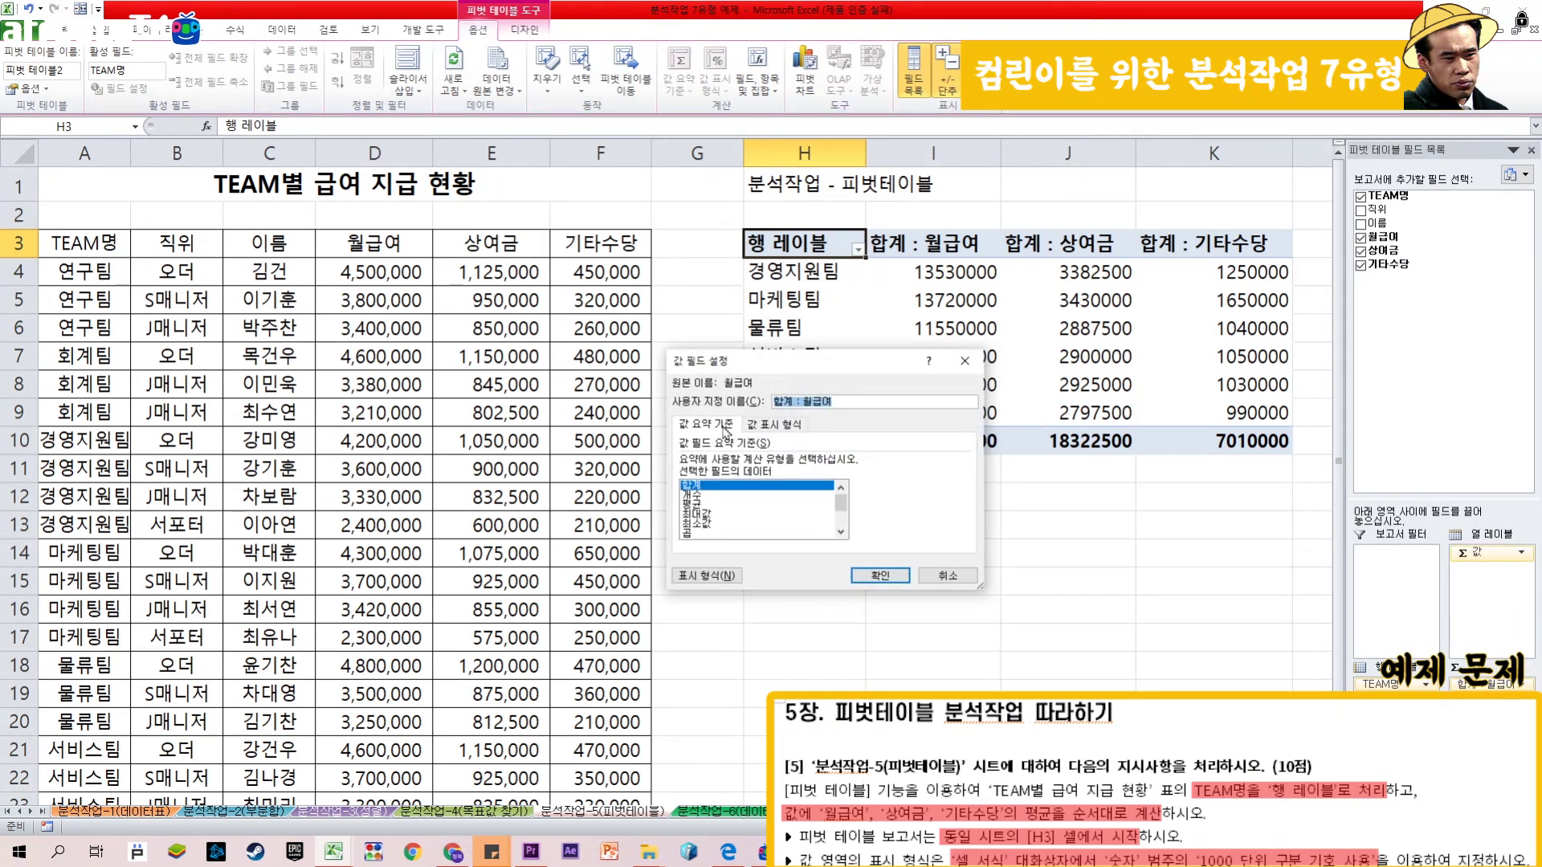
{"action": "left_click", "coordinate": [694, 504]}
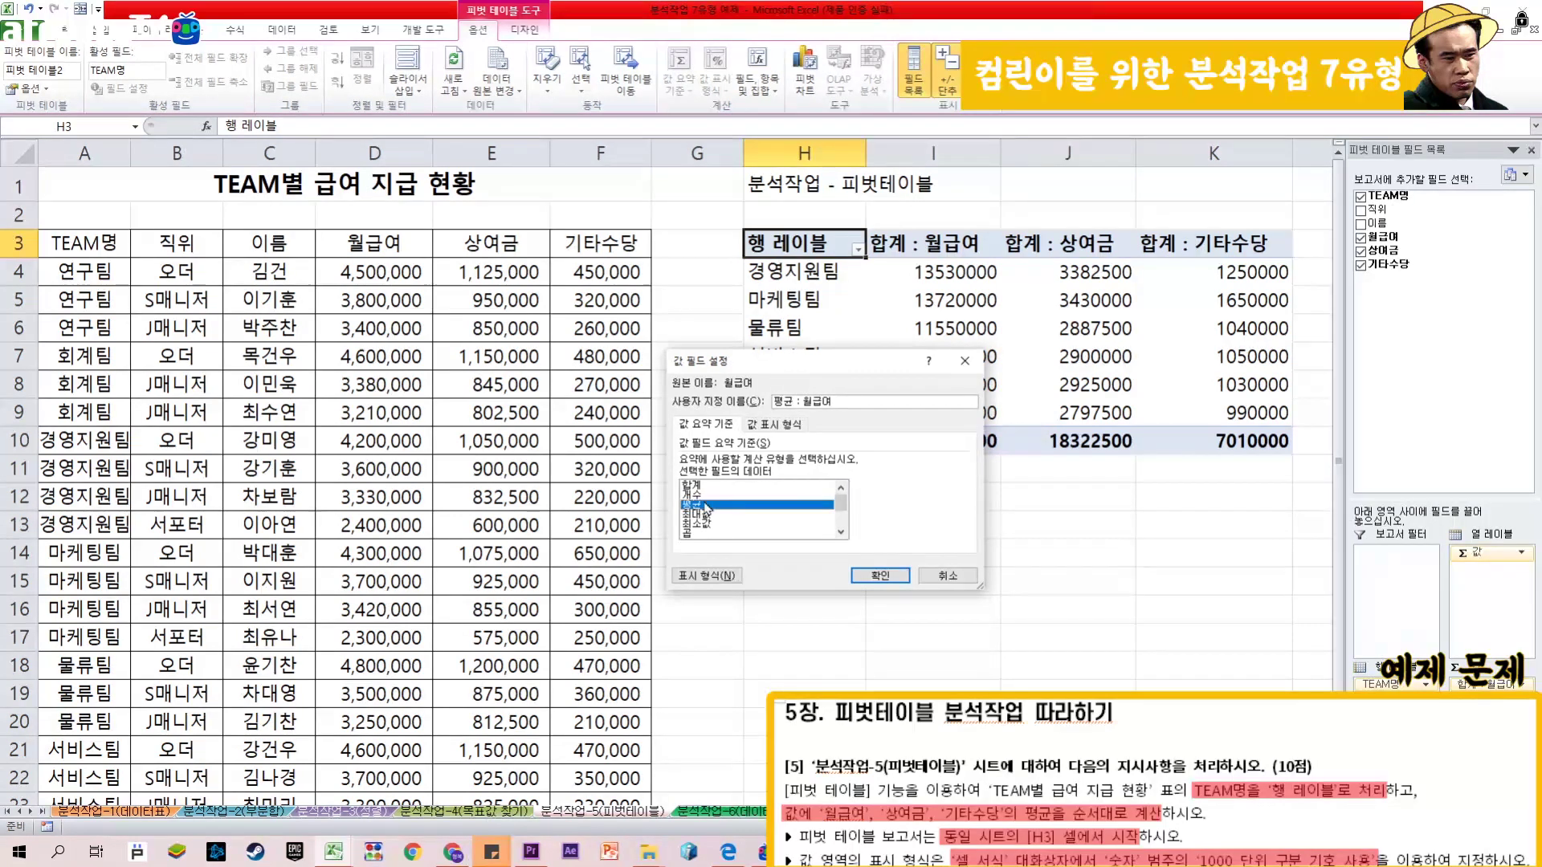
{"action": "left_click", "coordinate": [714, 577]}
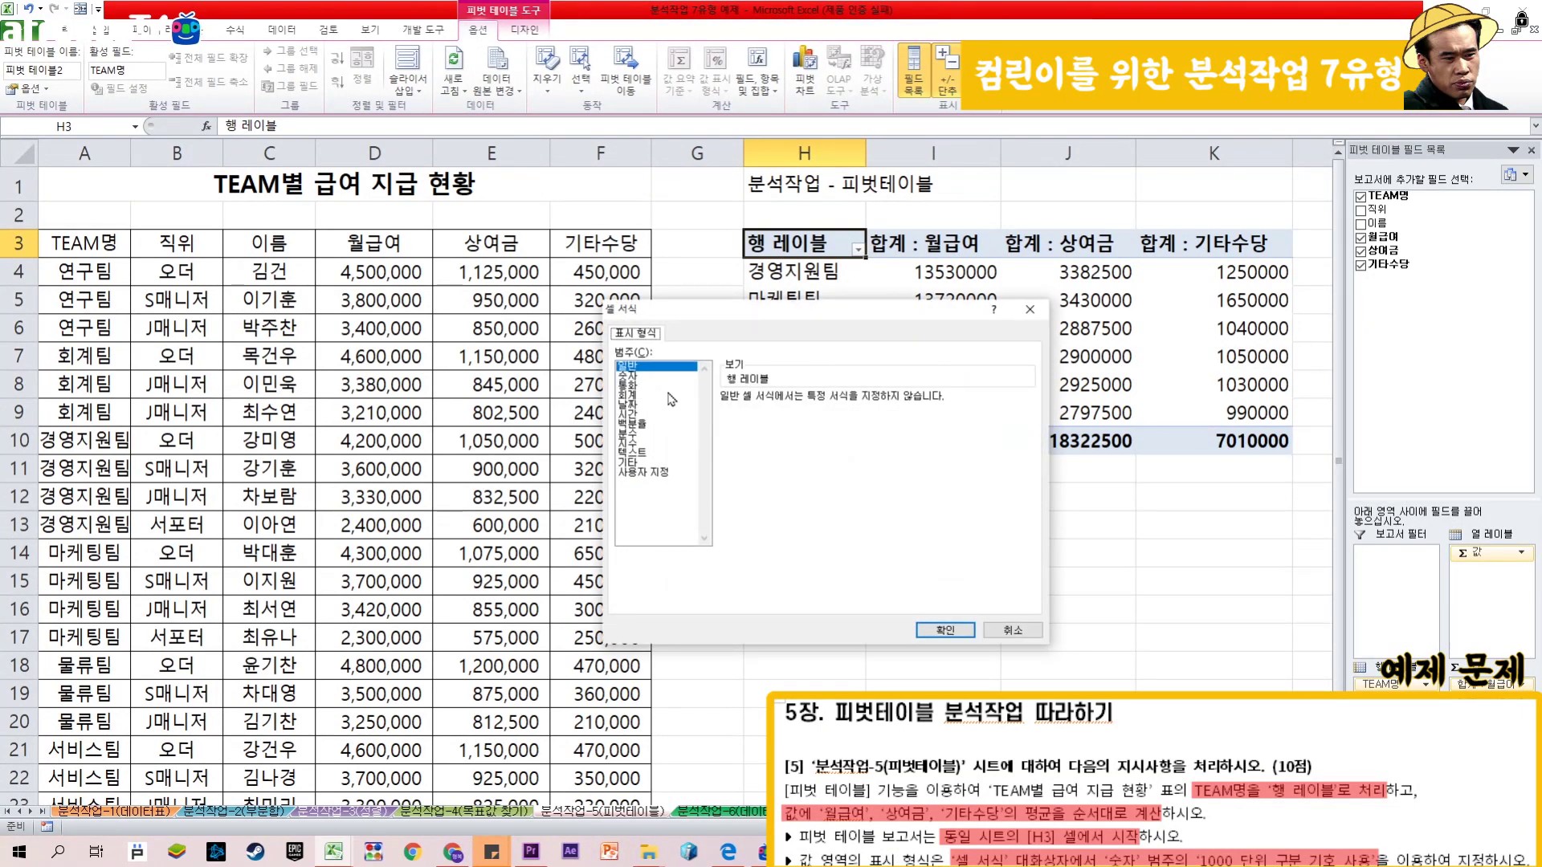
{"action": "left_click", "coordinate": [661, 377]}
{"action": "left_click", "coordinate": [726, 417]}
{"action": "left_click", "coordinate": [945, 630]}
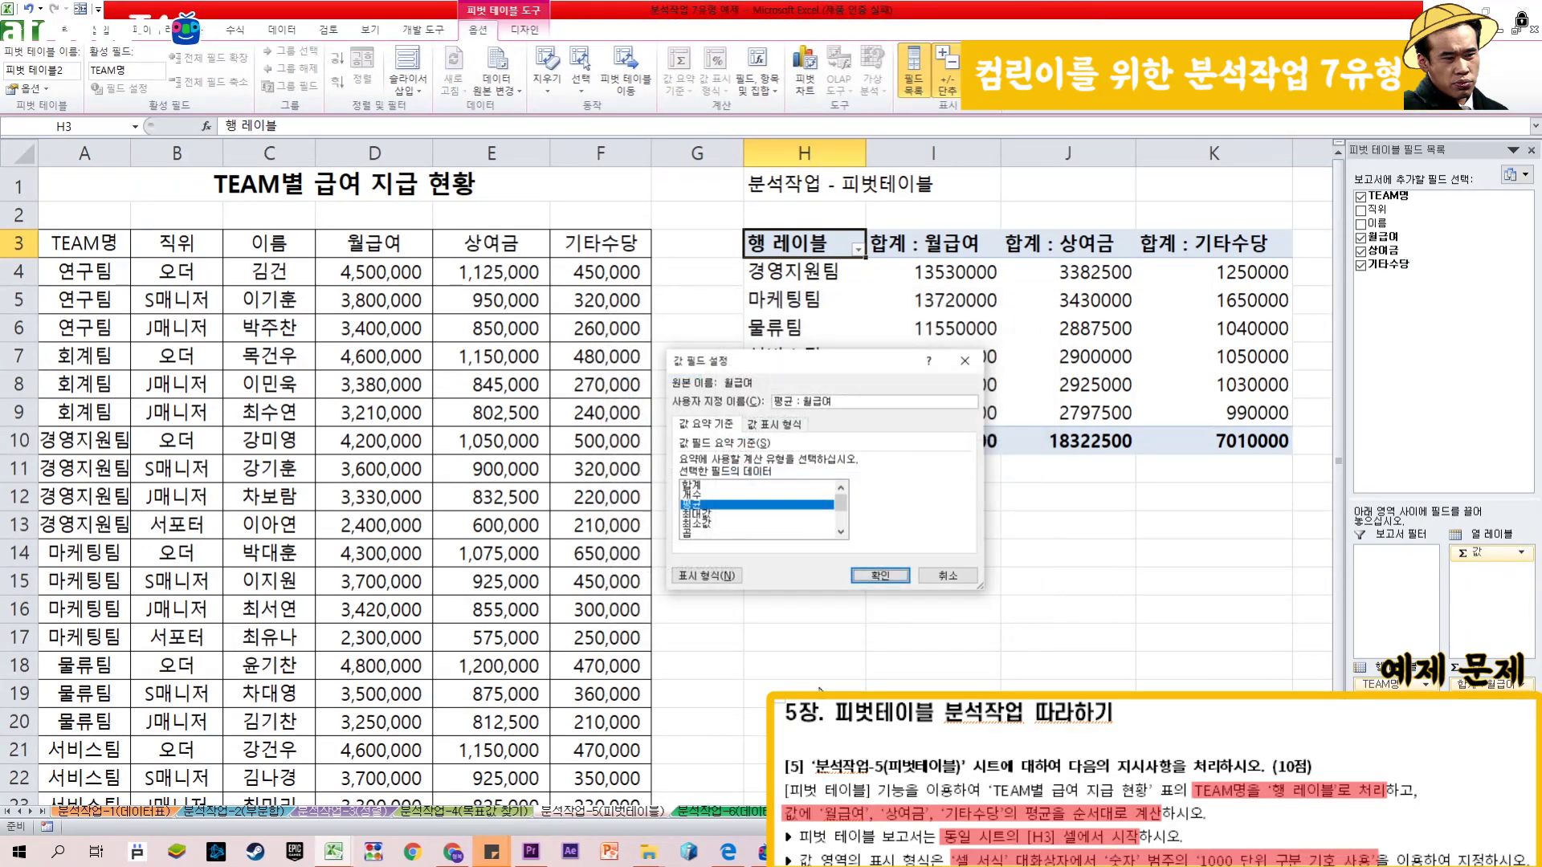
{"action": "left_click", "coordinate": [877, 577]}
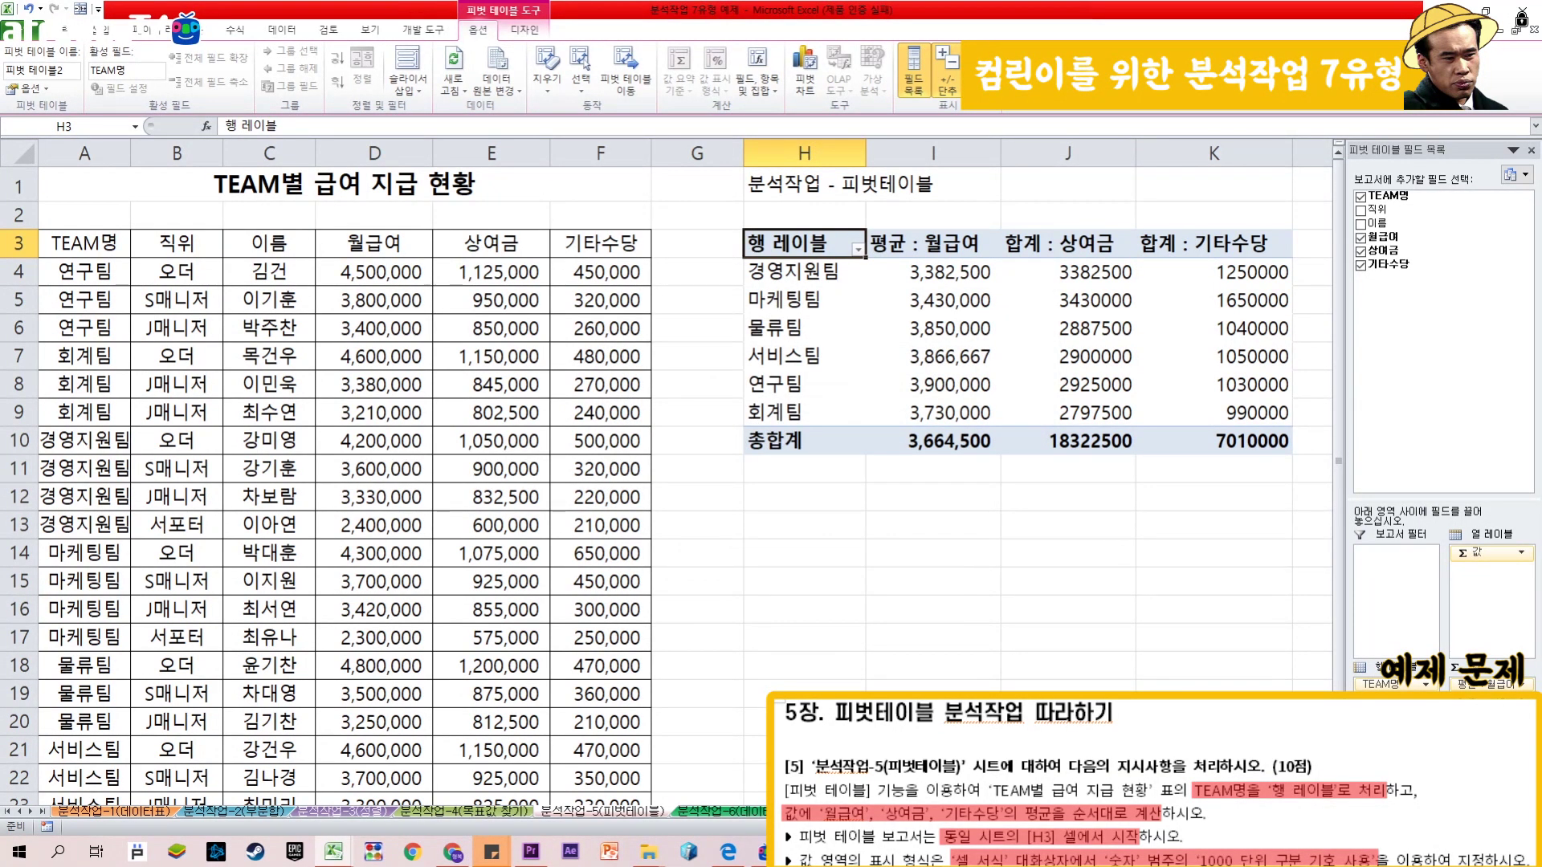
Step: Summarise the pivot table's 상여금 field by average and format it as 숫자 with the 1000 separator
{"action": "left_click", "coordinate": [1522, 699]}
{"action": "left_click", "coordinate": [1478, 683]}
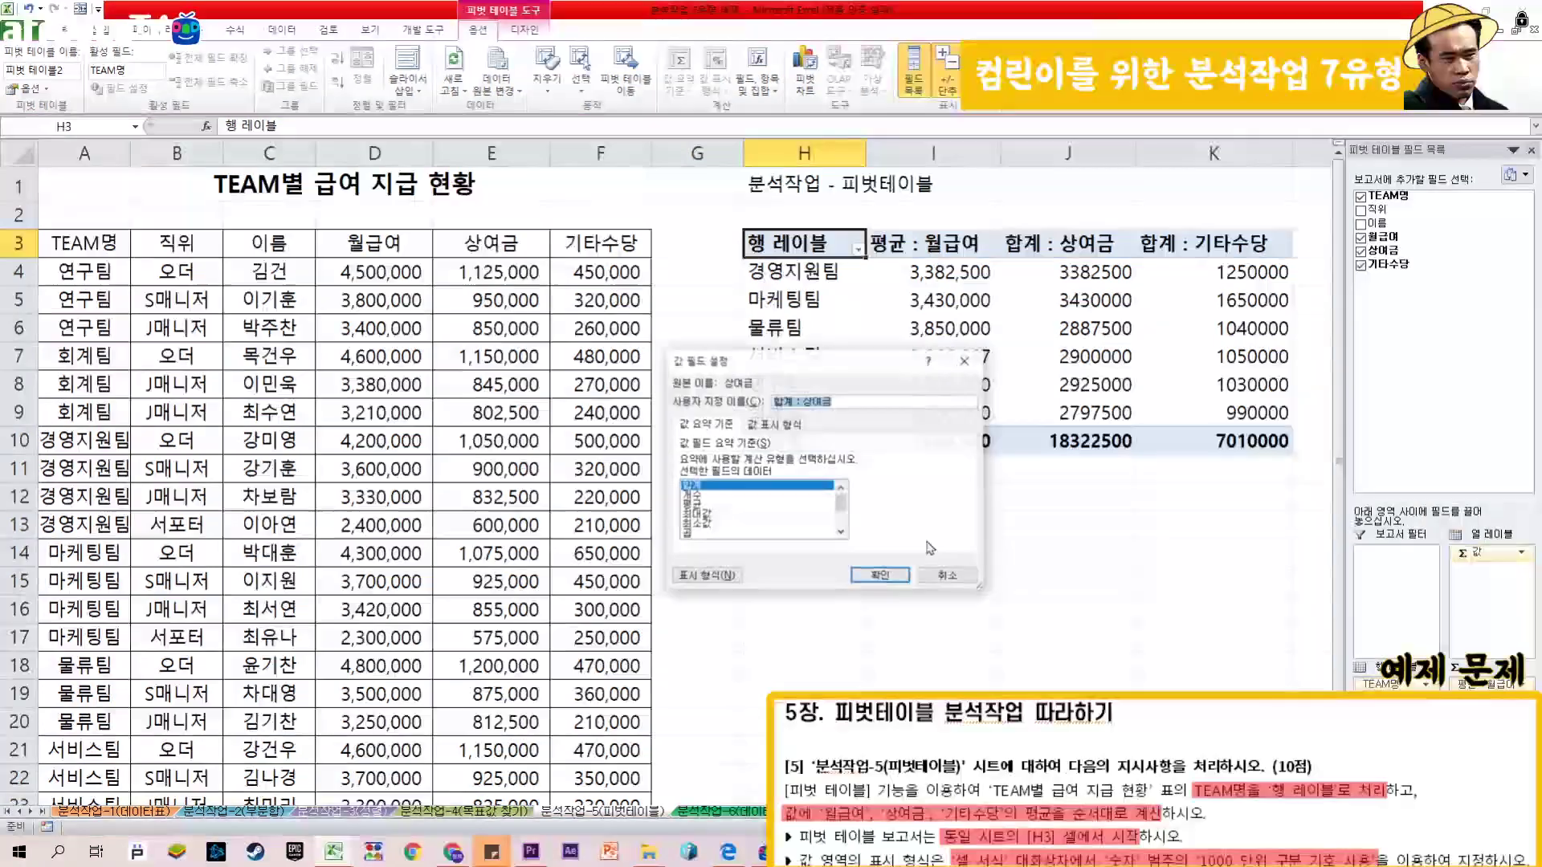
{"action": "left_click", "coordinate": [697, 504]}
{"action": "left_click", "coordinate": [706, 576]}
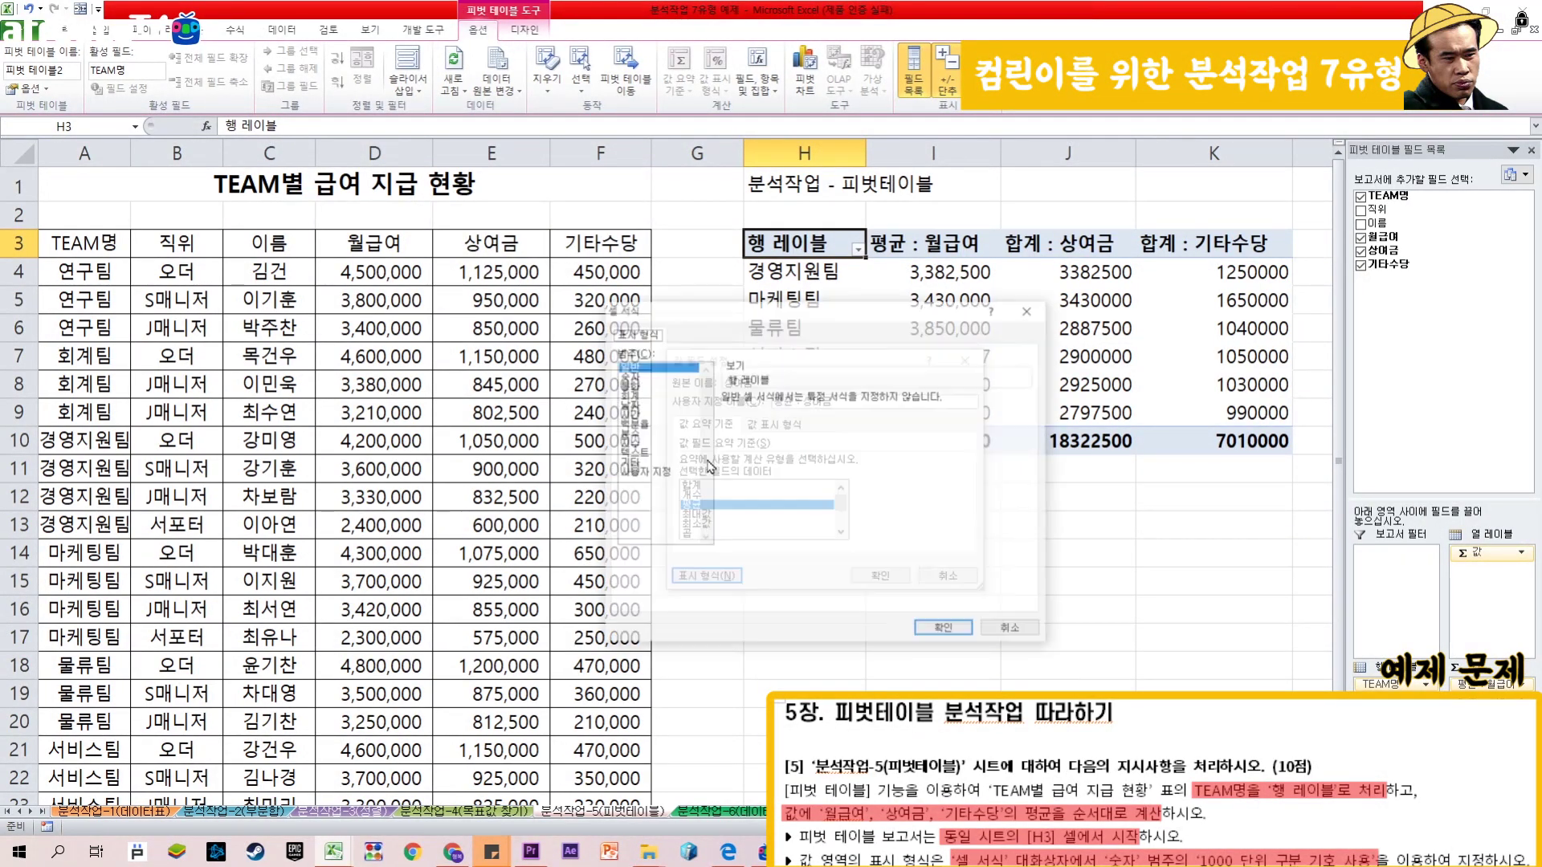
{"action": "left_click", "coordinate": [630, 375]}
{"action": "left_click", "coordinate": [777, 417]}
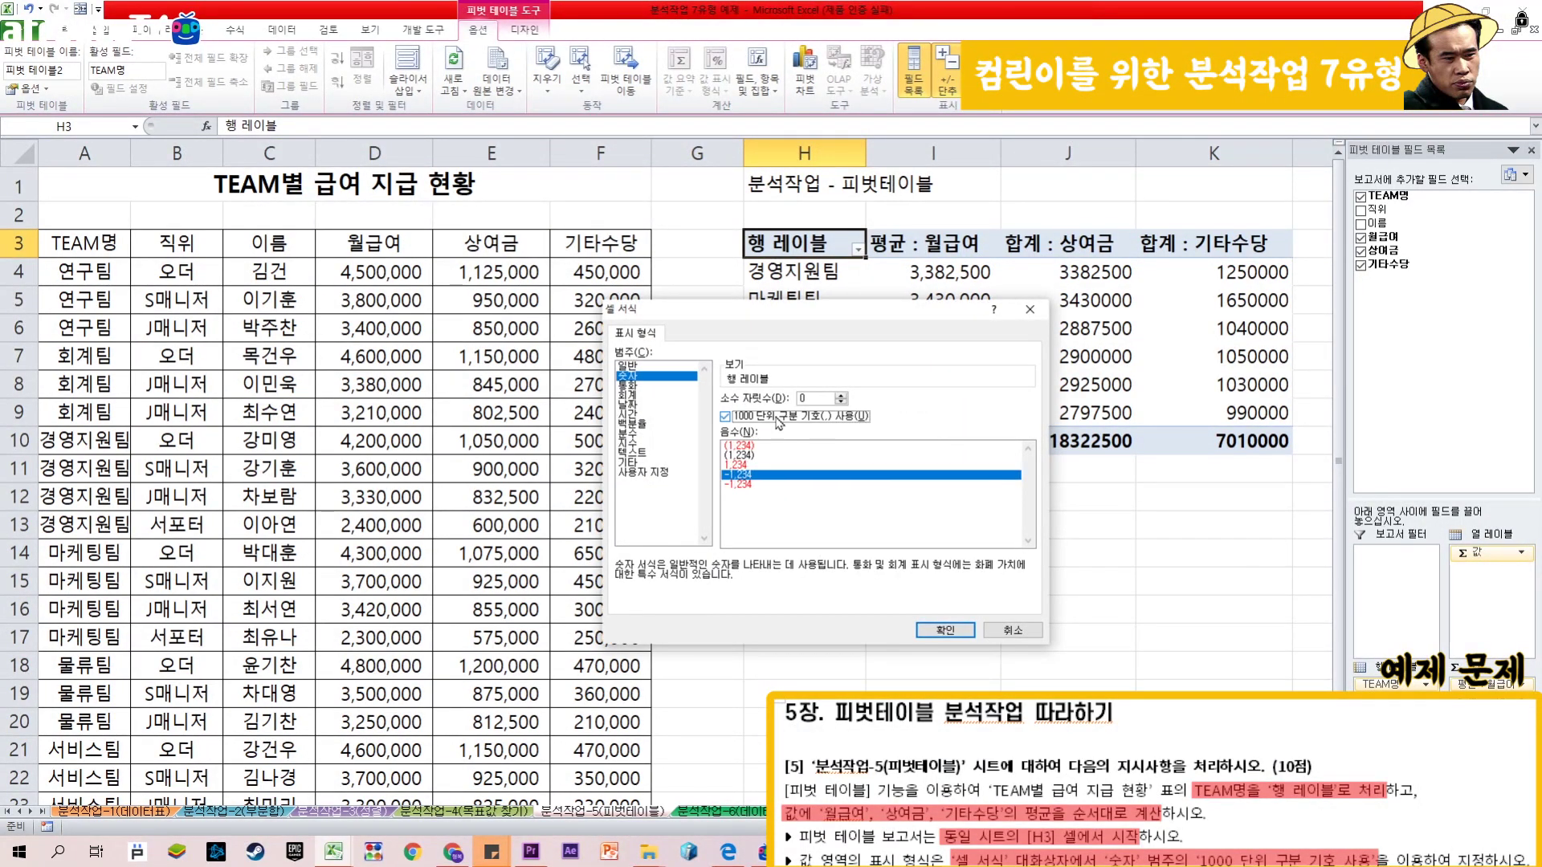
{"action": "left_click", "coordinate": [943, 630]}
{"action": "left_click", "coordinate": [887, 584]}
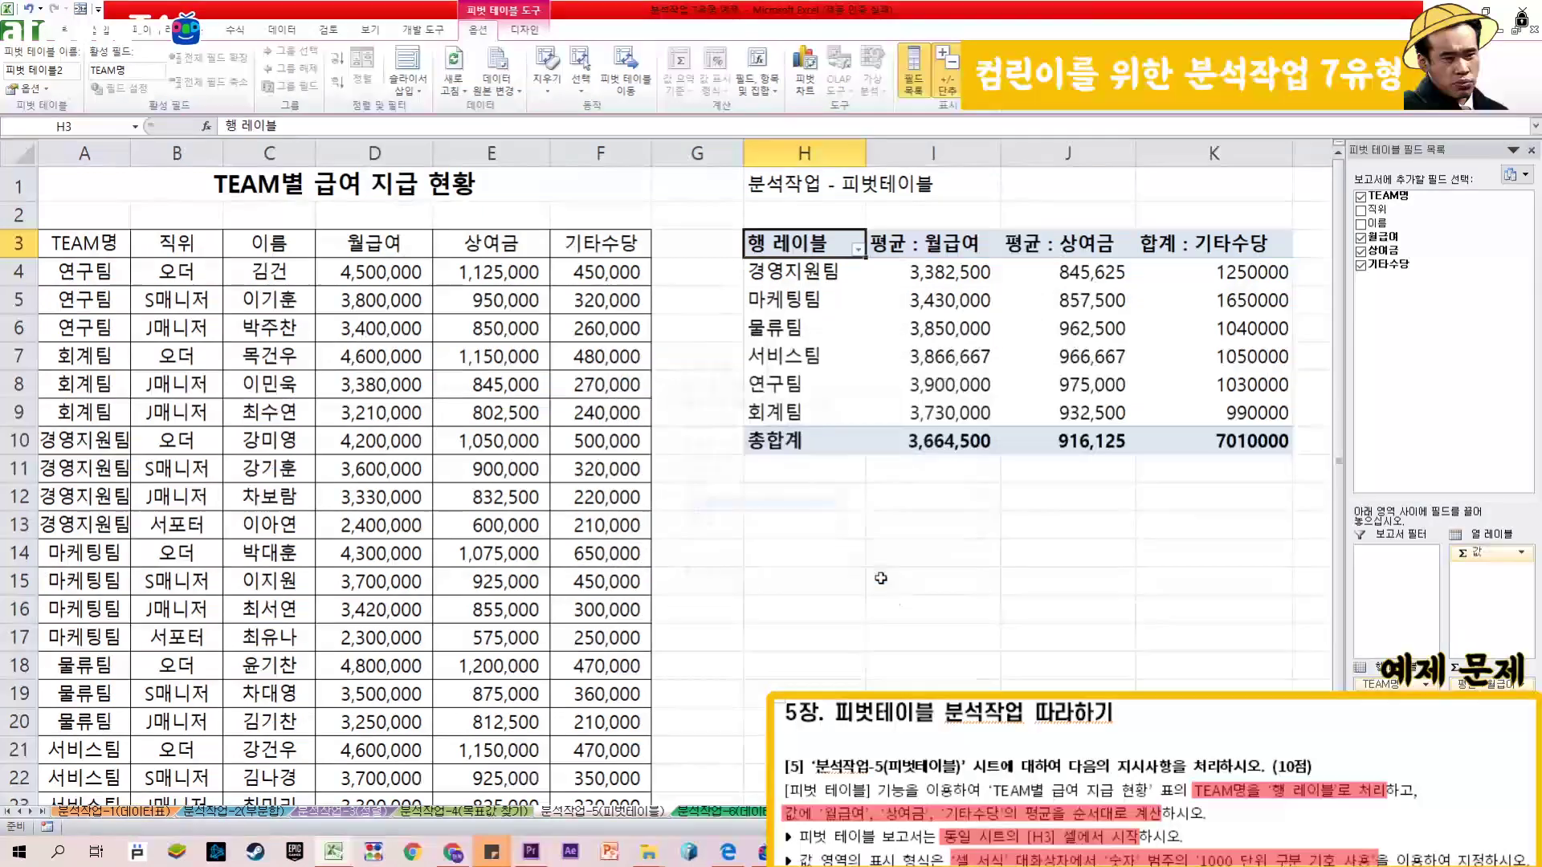
Step: Summarise the pivot table's 기타수당 field by average and format it as 숫자 with the 1000 separator
{"action": "left_click", "coordinate": [1490, 684]}
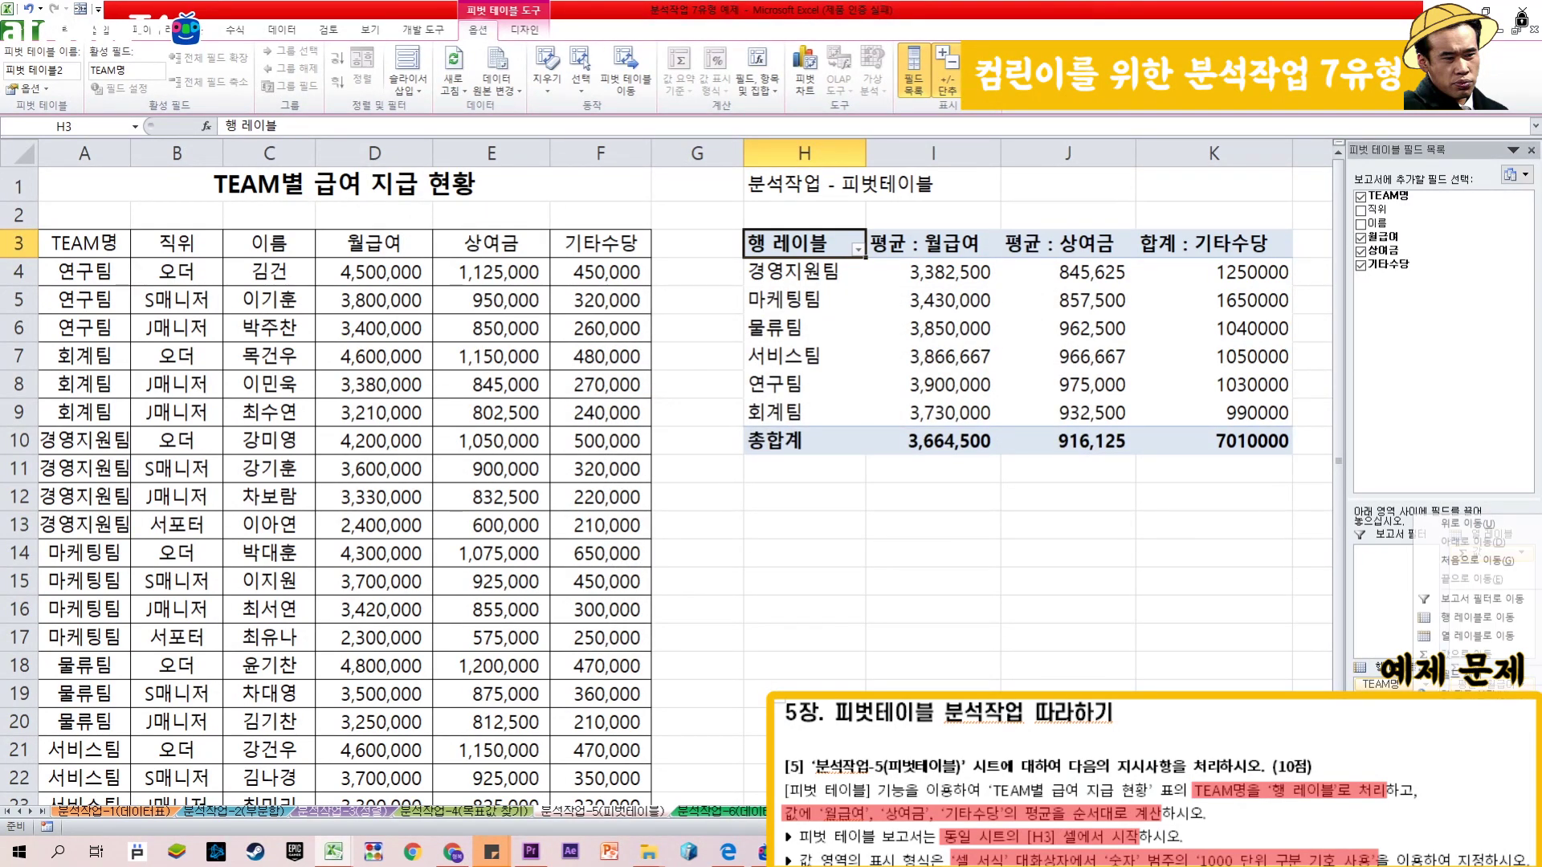
{"action": "left_click", "coordinate": [1457, 680]}
{"action": "left_click", "coordinate": [755, 505]}
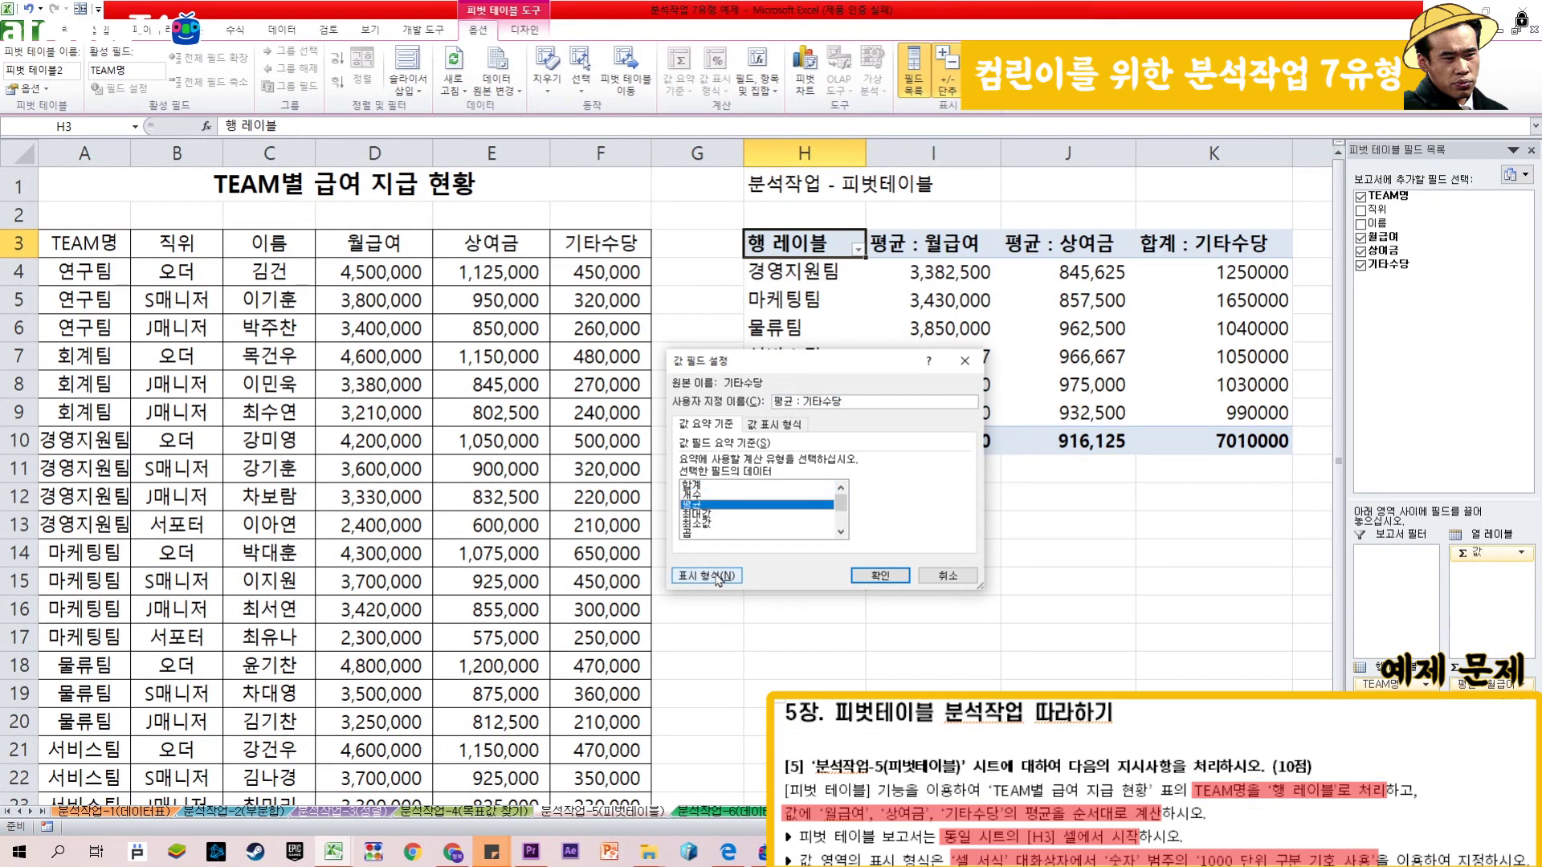
{"action": "left_click", "coordinate": [707, 576]}
{"action": "left_click", "coordinate": [627, 376]}
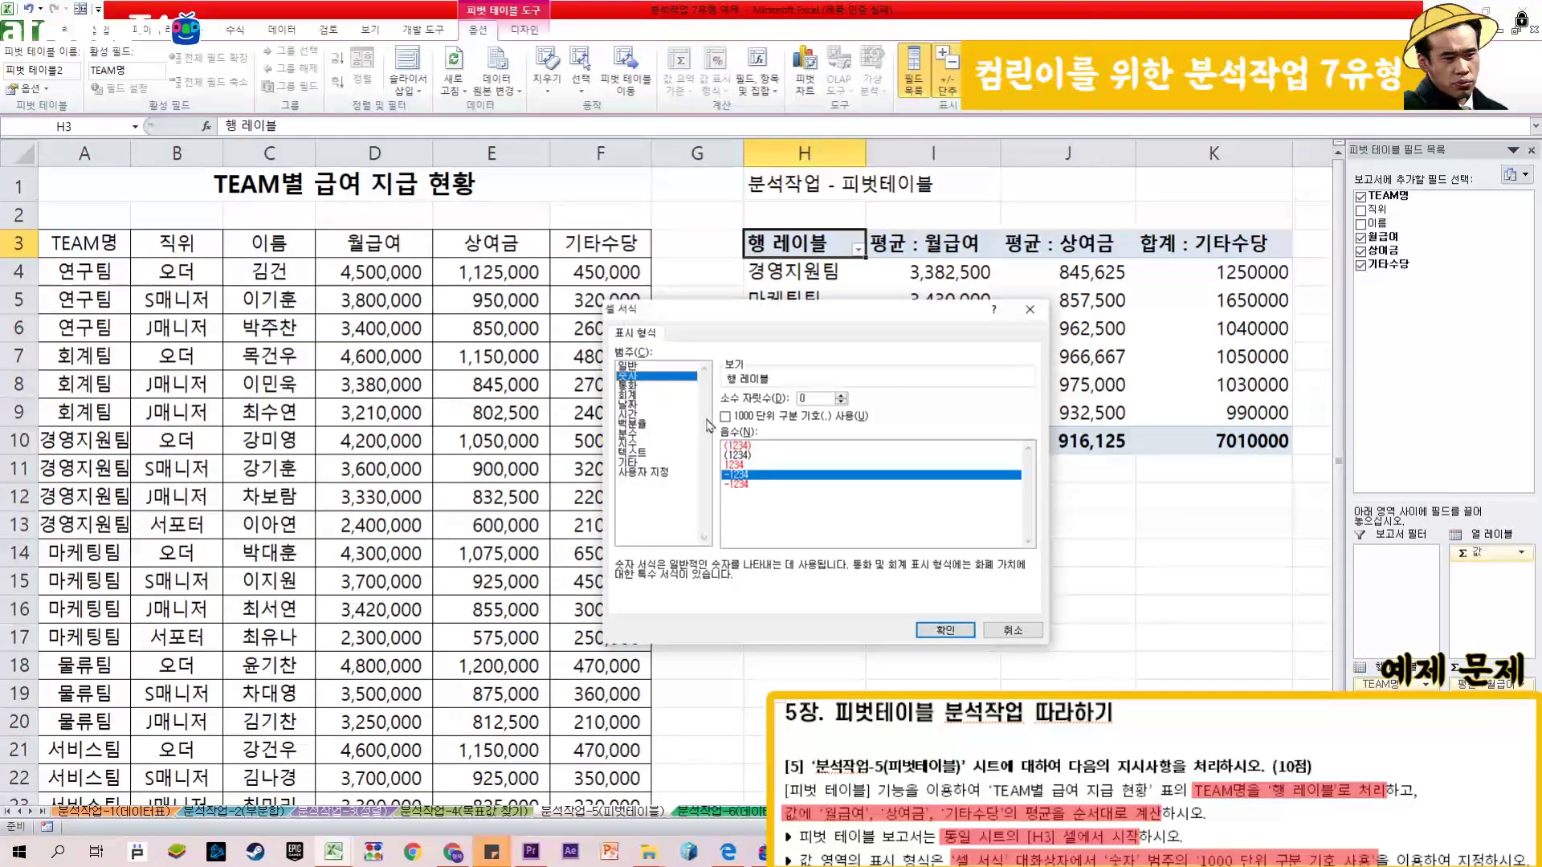
{"action": "left_click", "coordinate": [751, 416]}
{"action": "left_click", "coordinate": [946, 630]}
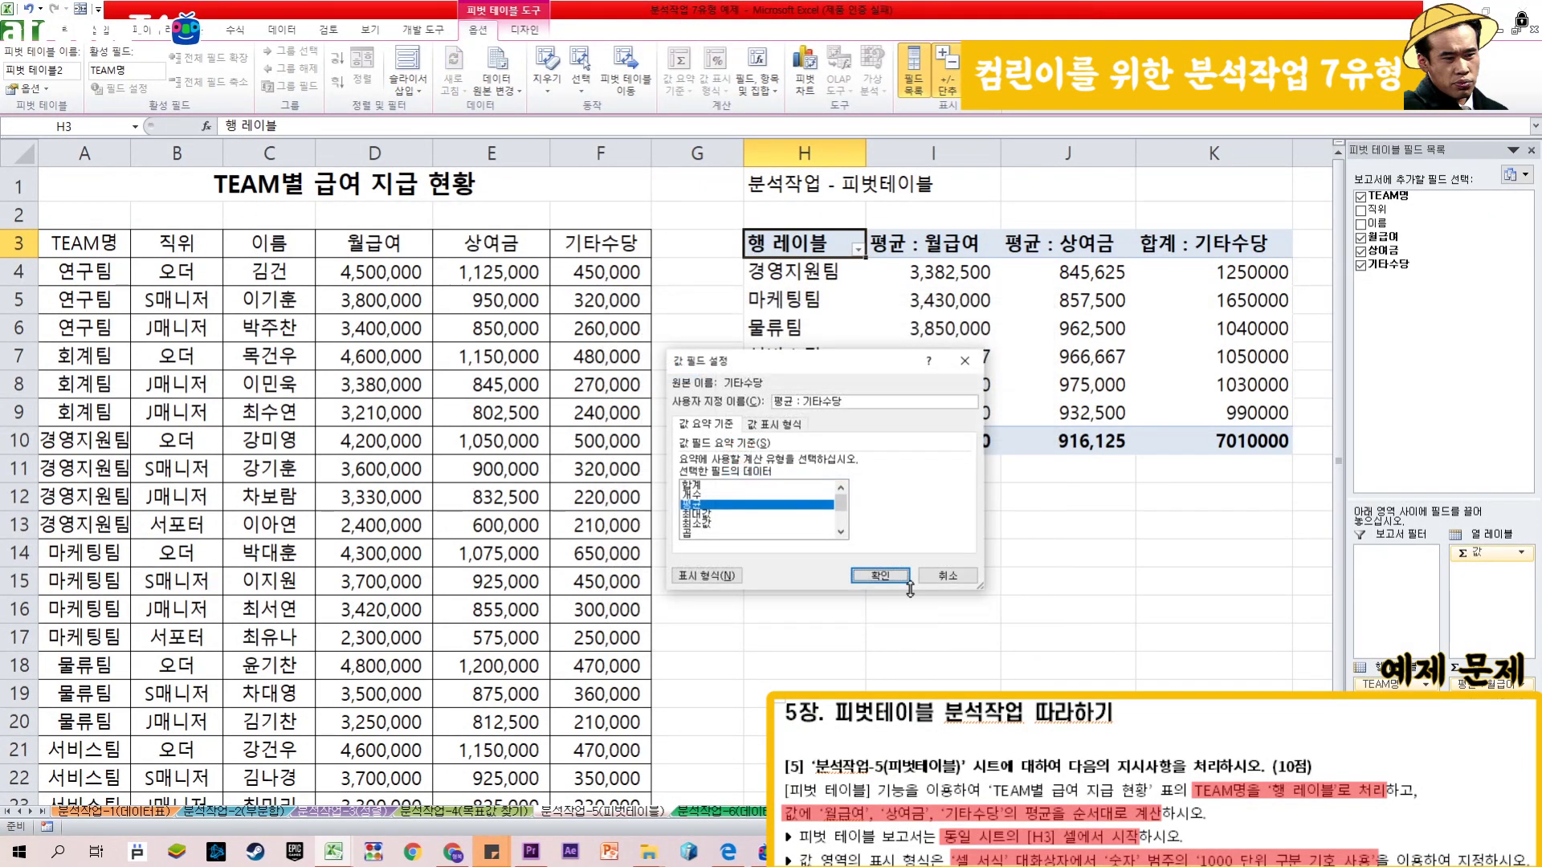
{"action": "left_click", "coordinate": [881, 579]}
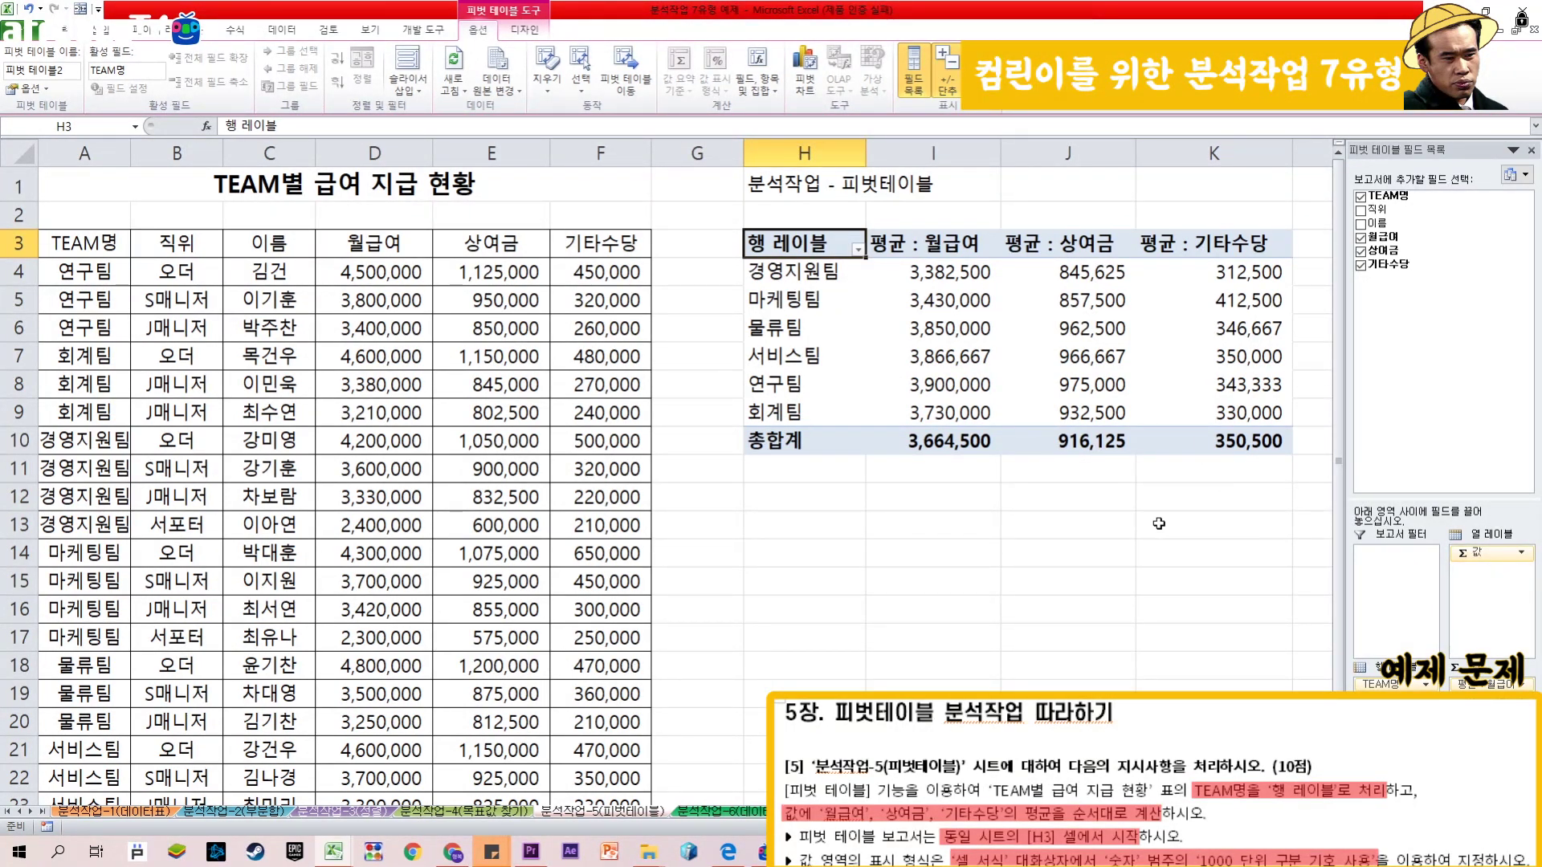
Step: Apply the purple style from the second row of the 보통 pivot styles to the pivot table H3:K10
{"action": "left_click", "coordinate": [930, 385]}
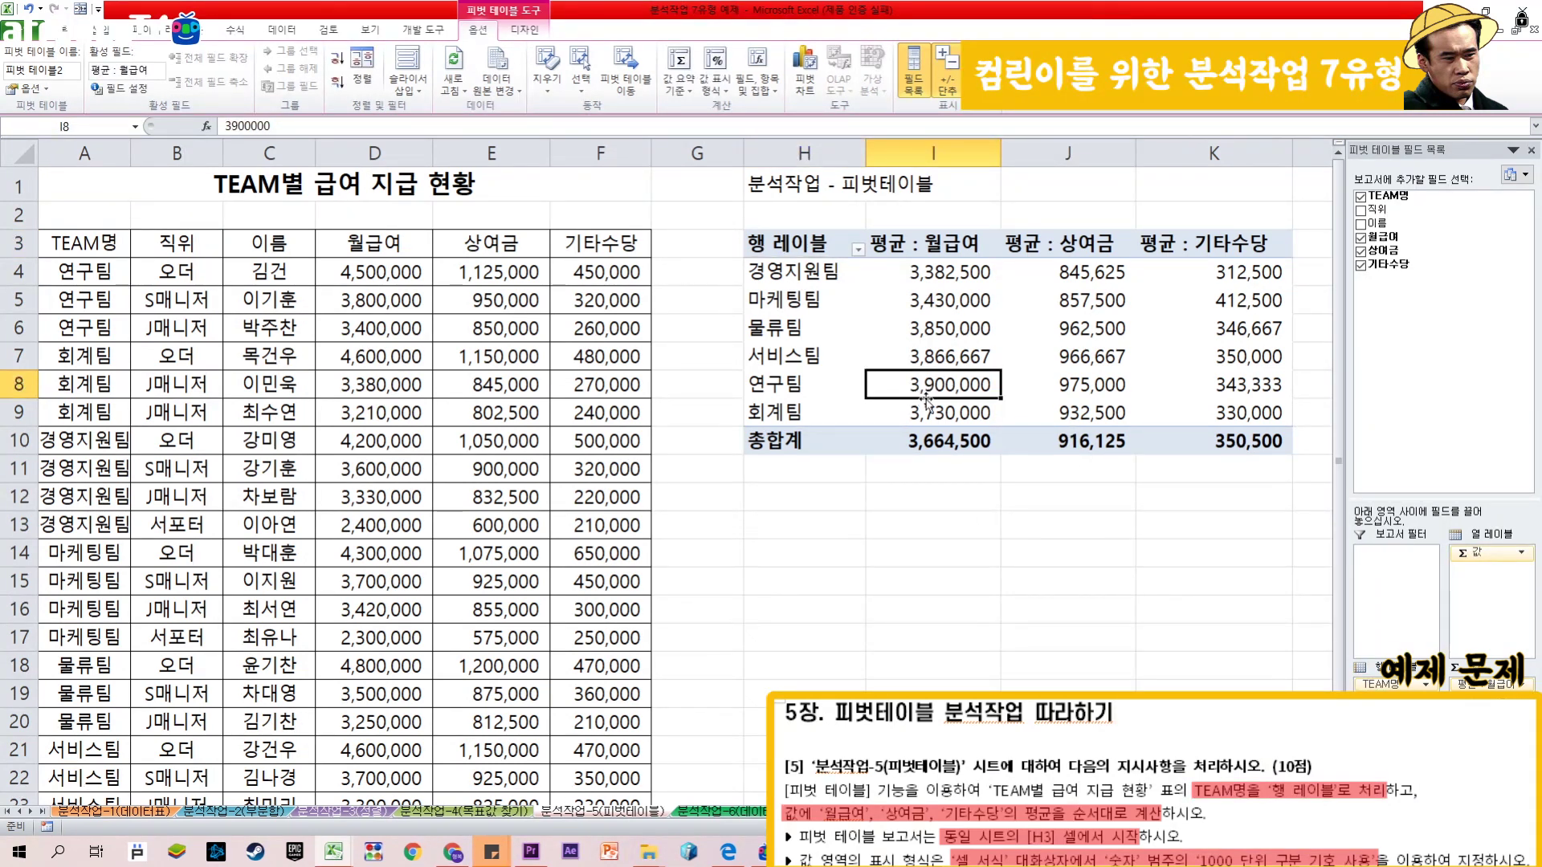
{"action": "left_click_drag", "start_coordinate": [931, 270], "coordinate": [1210, 441]}
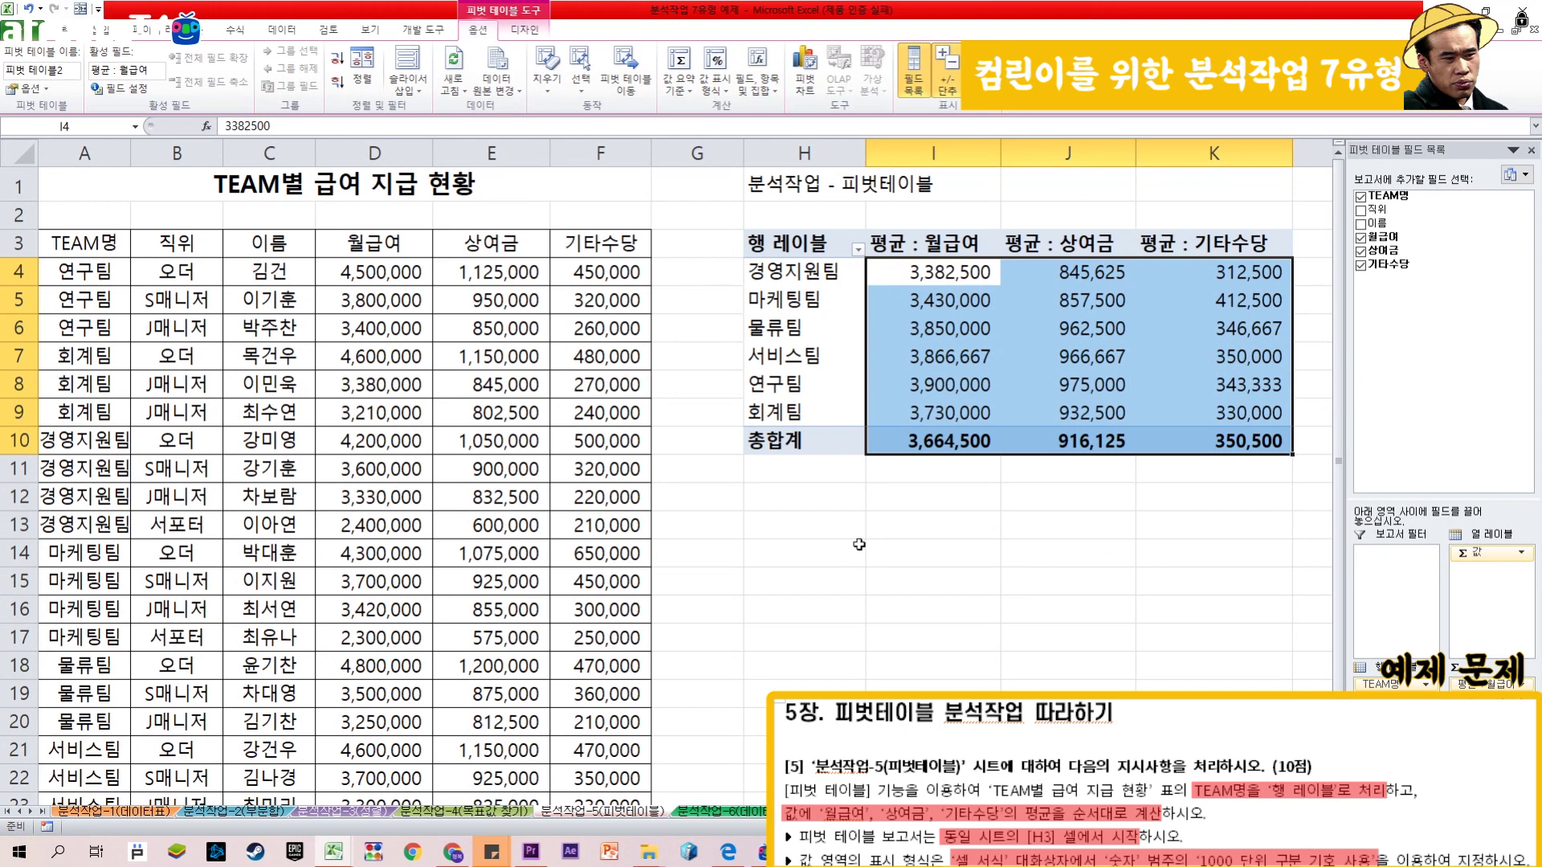
{"action": "key", "text": "Down"}
{"action": "left_click_drag", "start_coordinate": [803, 245], "coordinate": [1253, 440]}
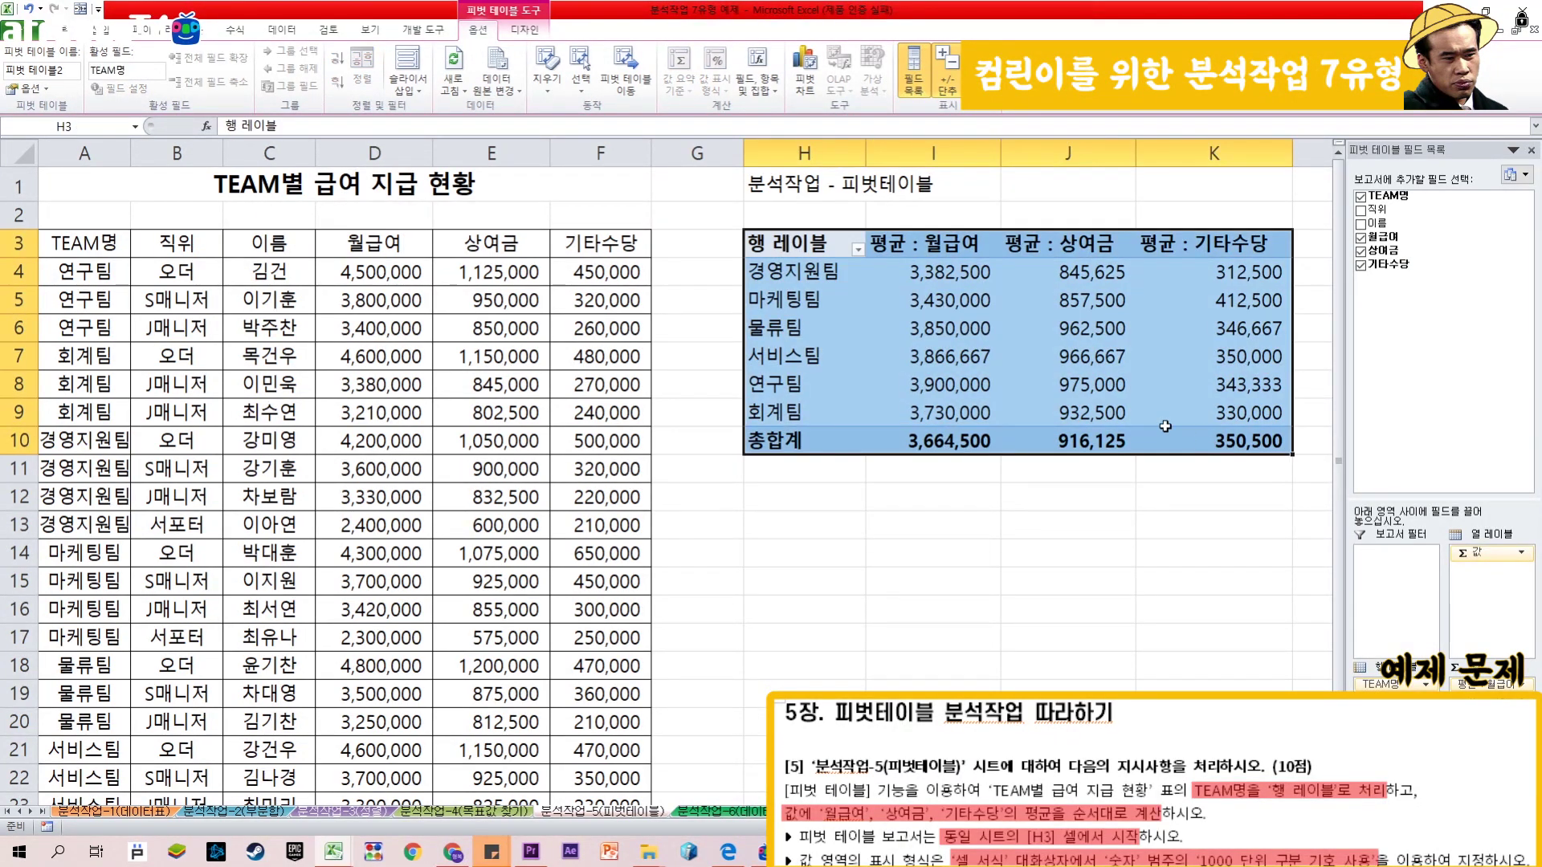
{"action": "left_click", "coordinate": [526, 30]}
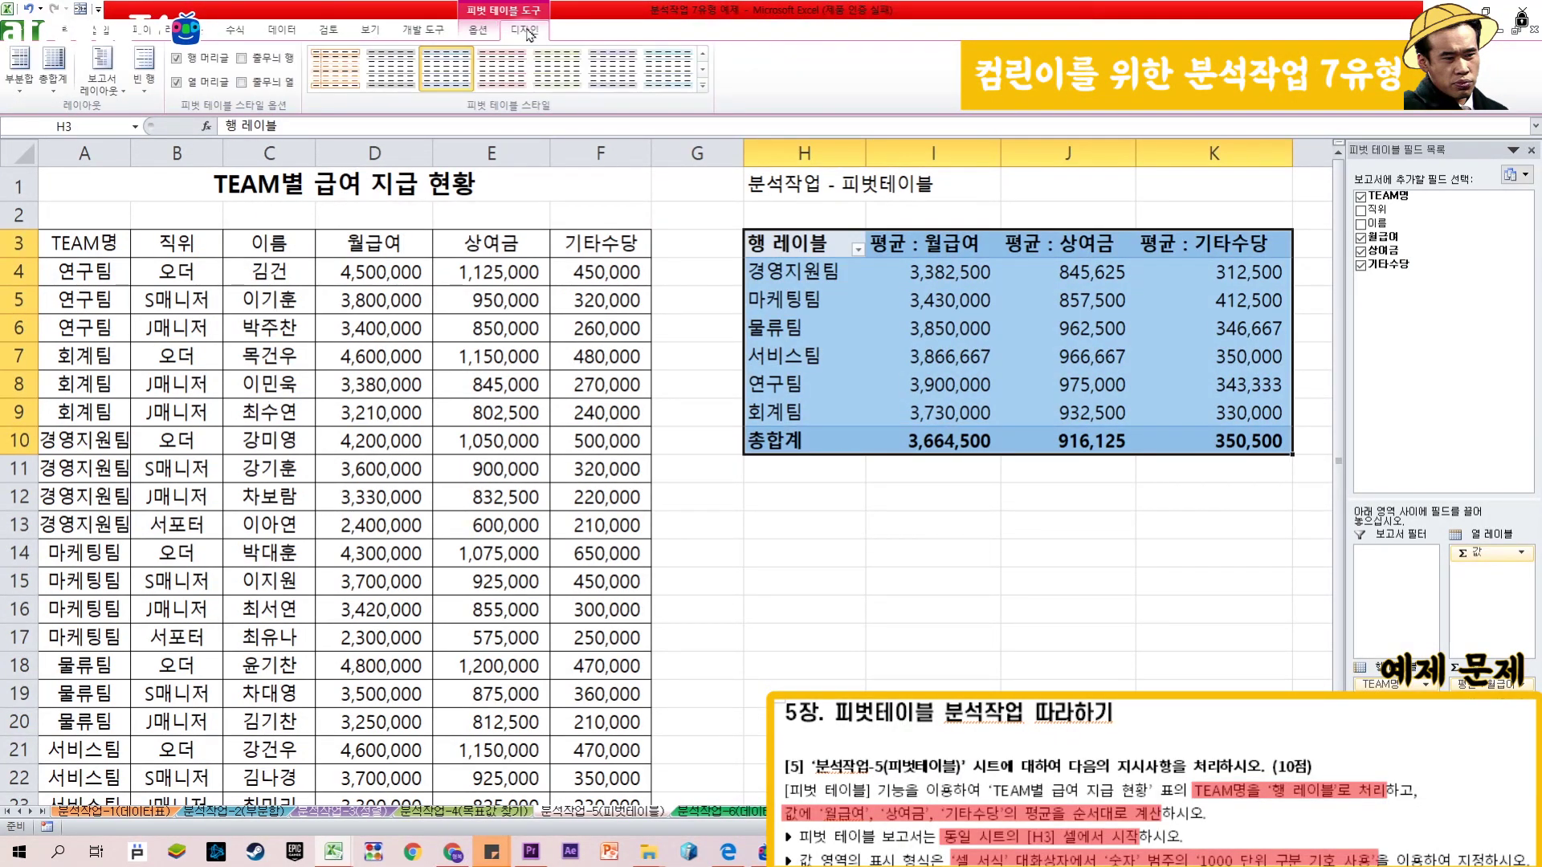
{"action": "left_click", "coordinate": [703, 85]}
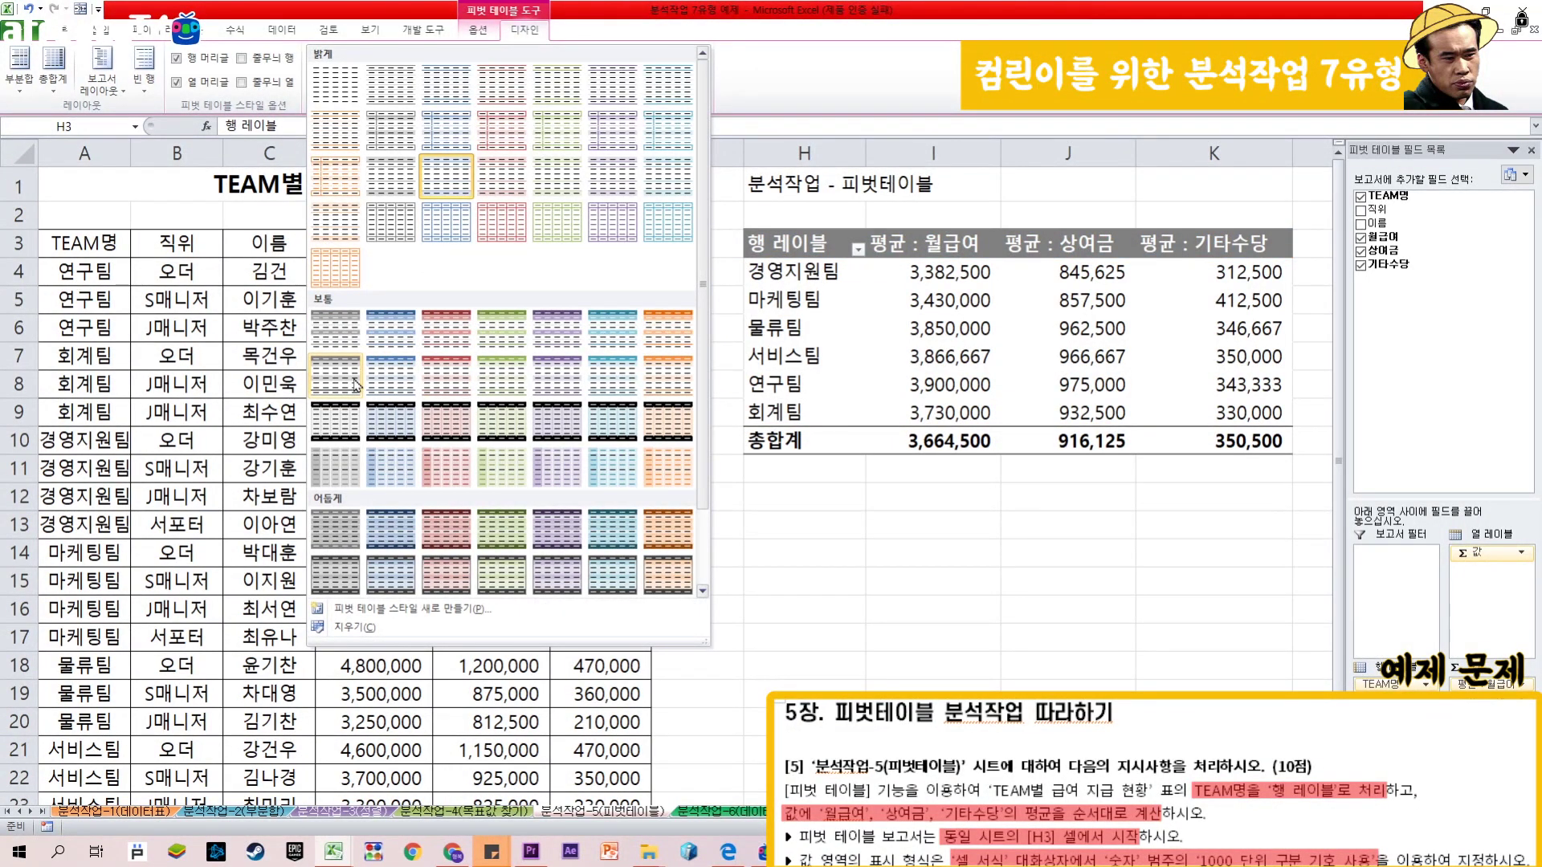
{"action": "left_click", "coordinate": [572, 392]}
{"action": "left_click", "coordinate": [1018, 522]}
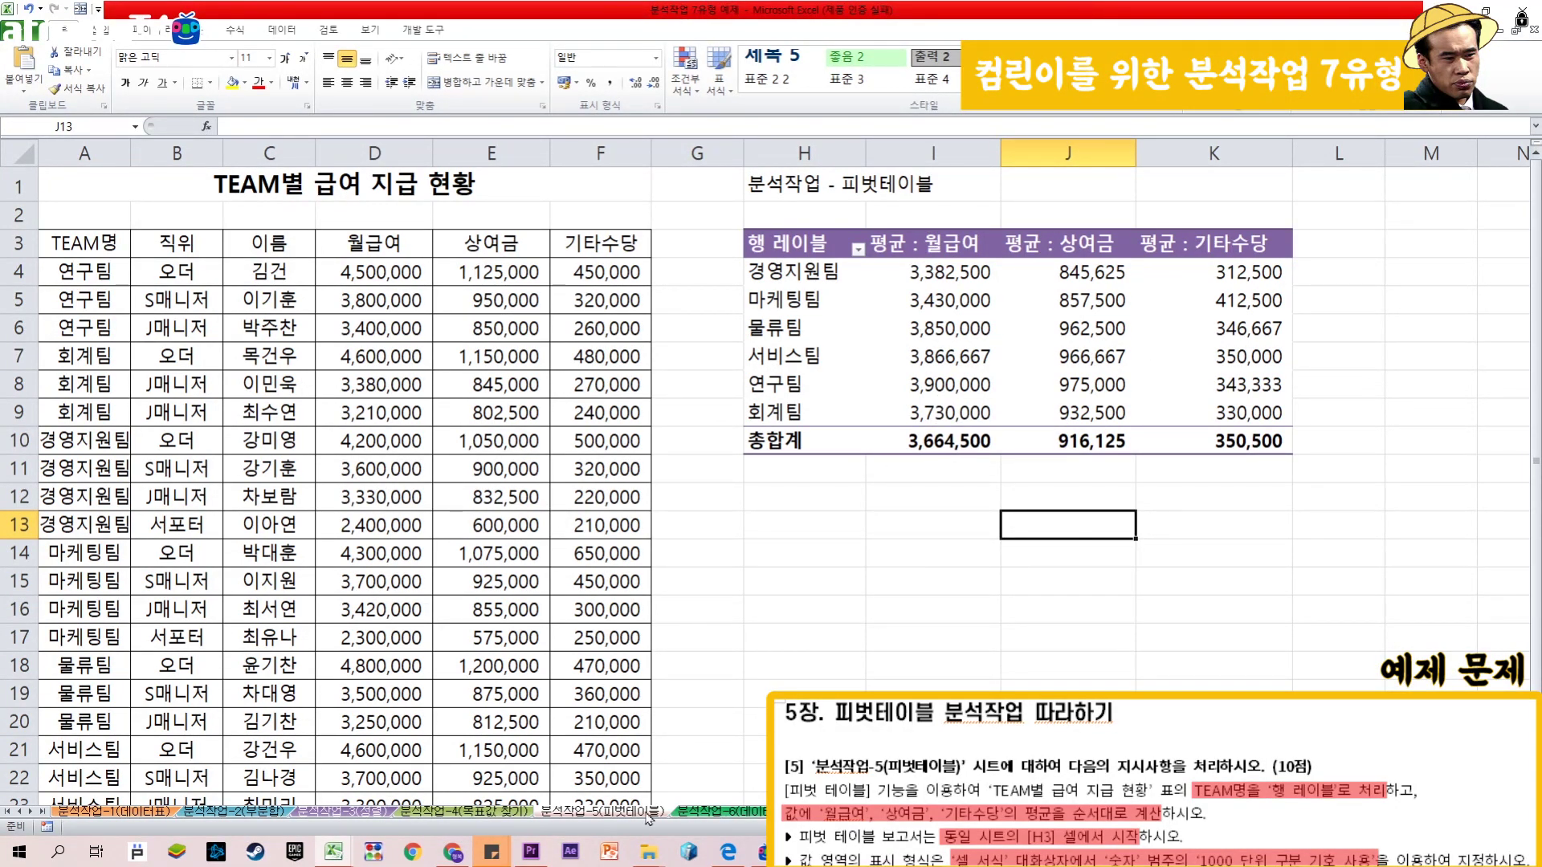
Step: Go to the 분석작업-6(데이터 통합) sheet
{"action": "left_click", "coordinate": [723, 812]}
{"action": "left_click", "coordinate": [369, 248]}
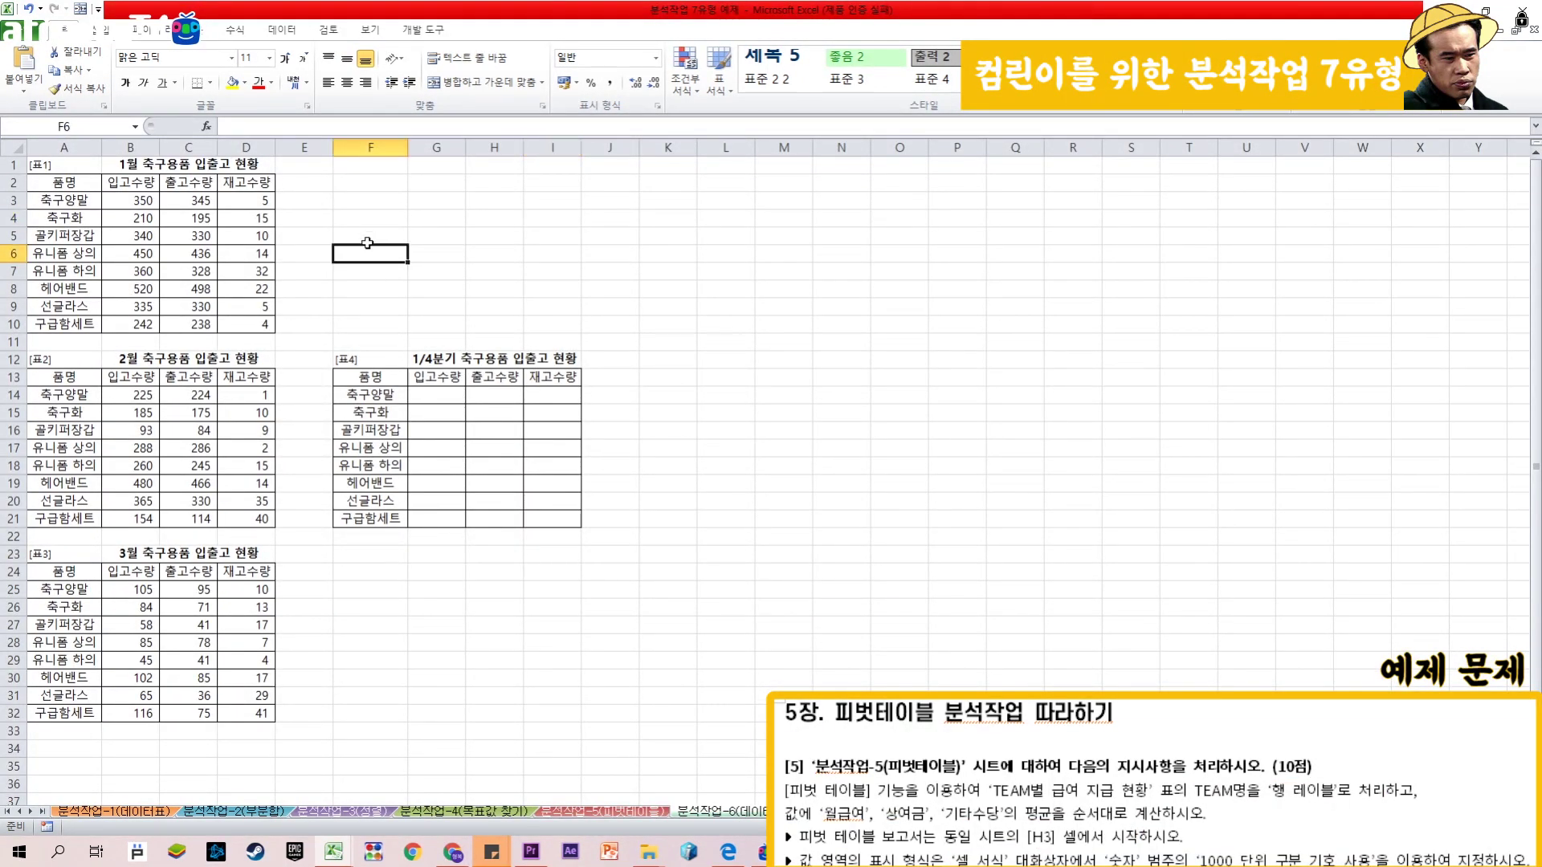
{"action": "left_click_drag", "start_coordinate": [369, 380], "coordinate": [562, 518]}
{"action": "left_click", "coordinate": [487, 292]}
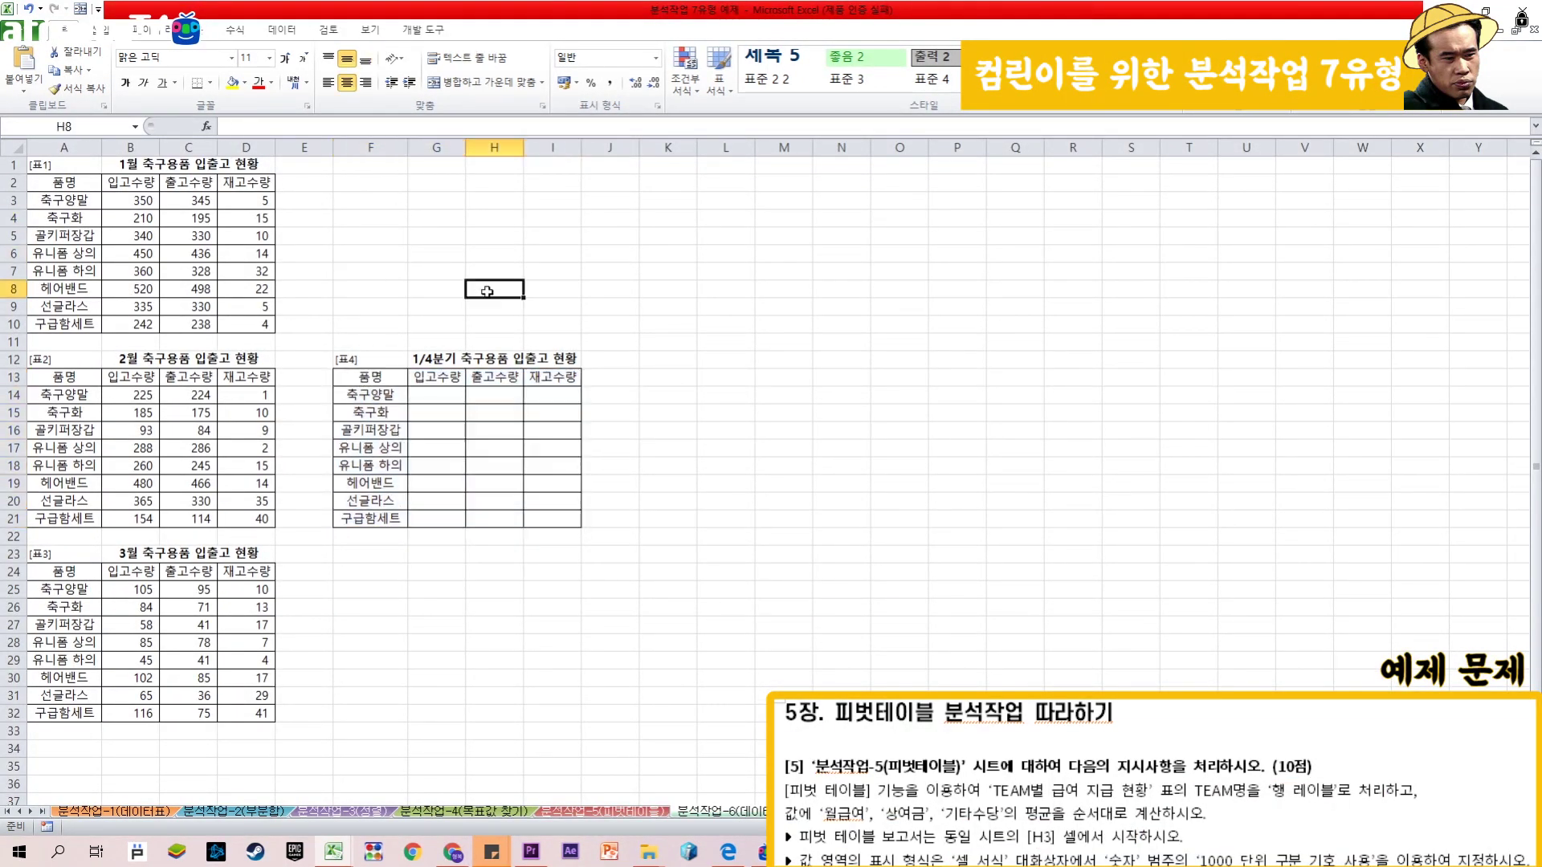
{"action": "left_click", "coordinate": [344, 294]}
{"action": "scroll", "coordinate": [335, 322], "scroll_direction": "up", "scroll_amount": 1}
{"action": "scroll", "coordinate": [335, 321], "scroll_direction": "down", "scroll_amount": 1}
{"action": "left_click", "coordinate": [363, 312]}
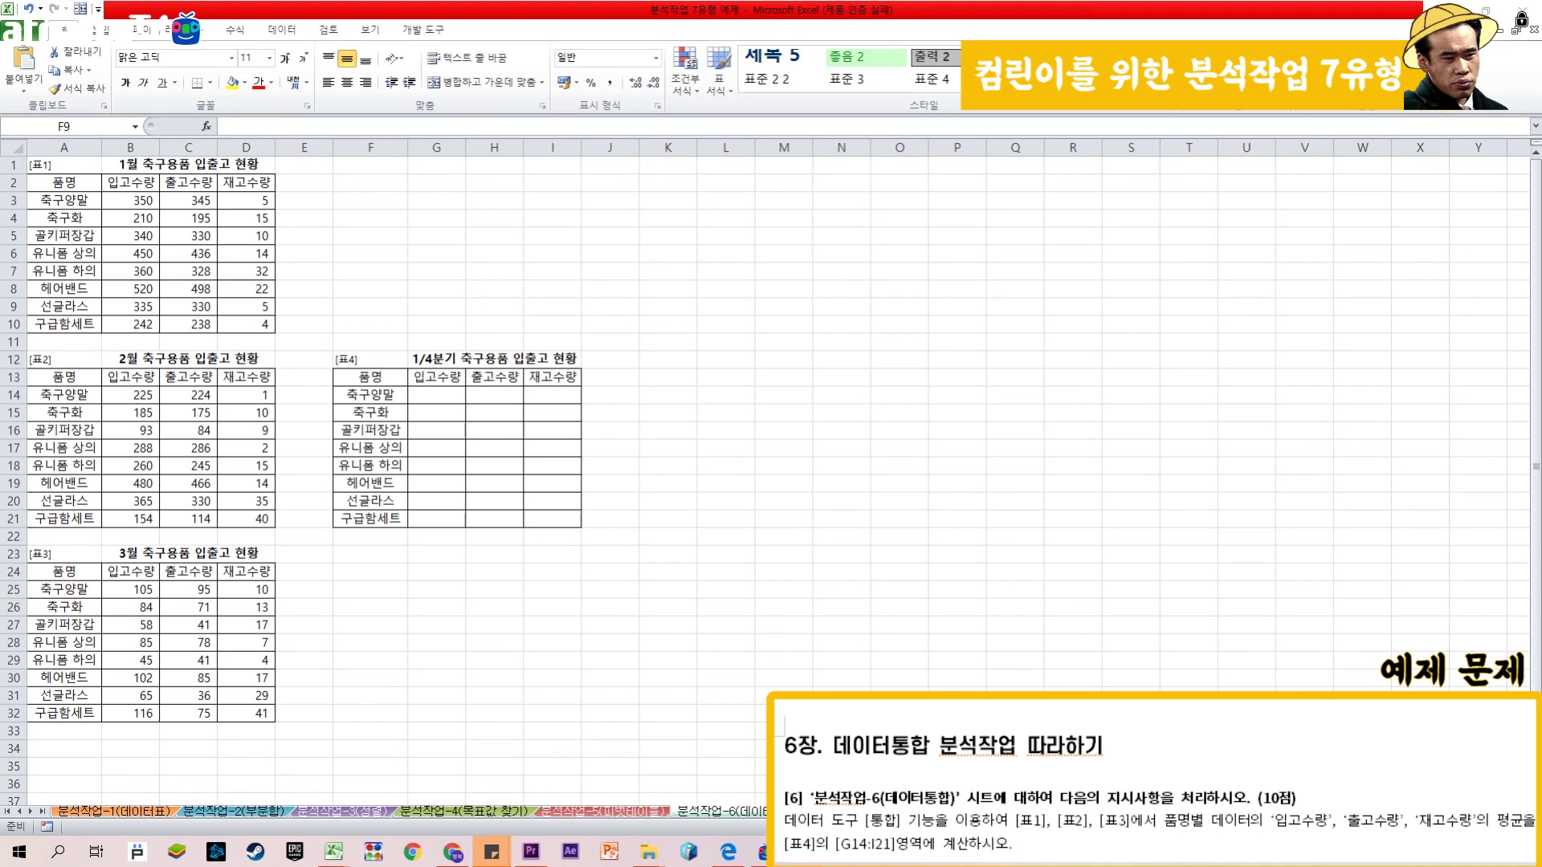
{"action": "scroll", "coordinate": [1121, 707], "scroll_direction": "down", "scroll_amount": 1}
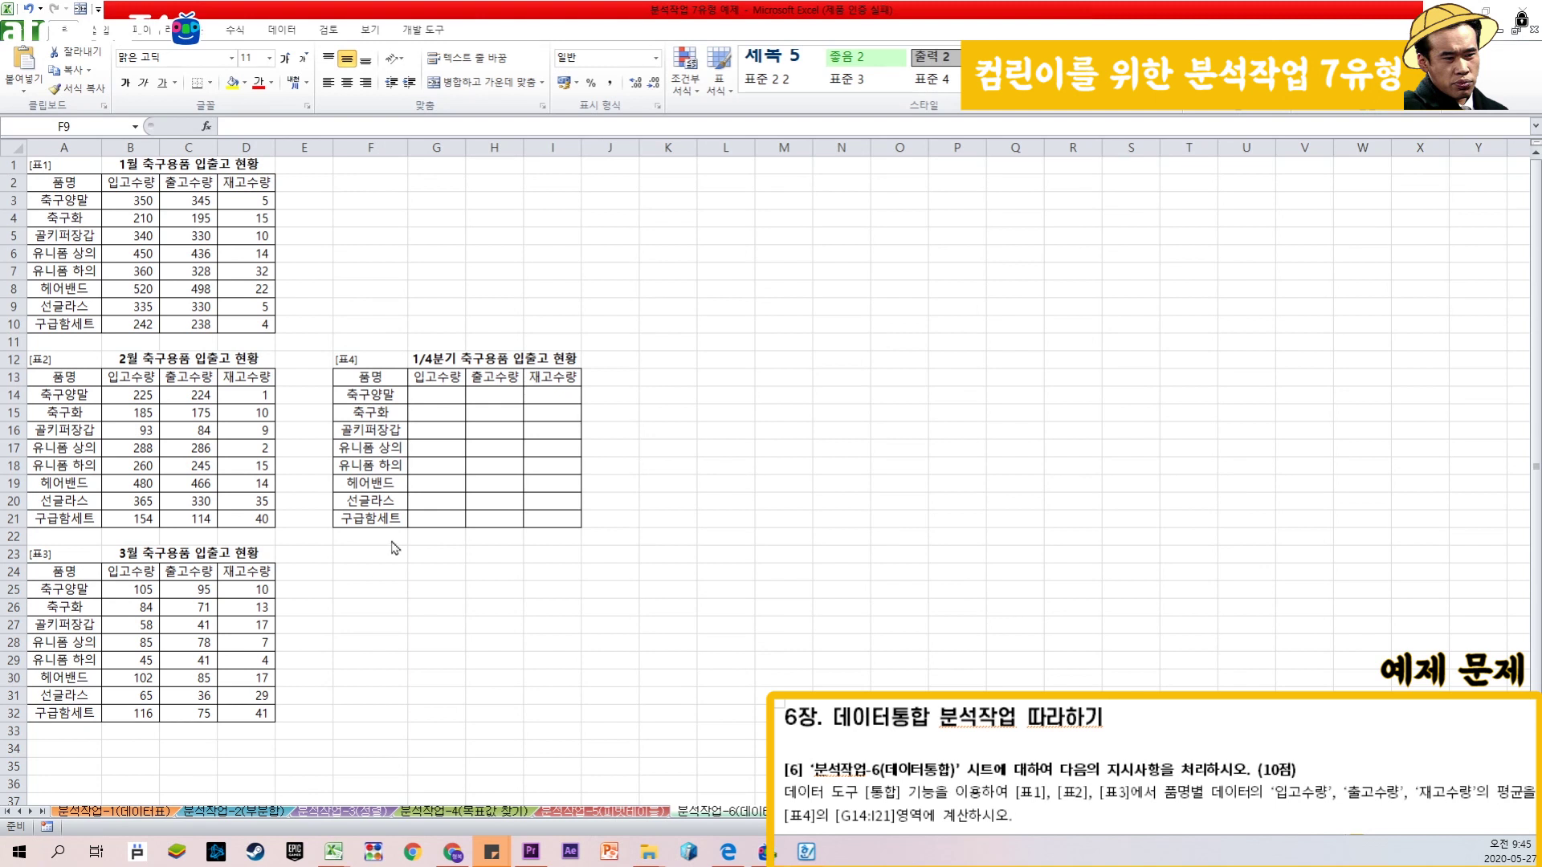
{"action": "left_click", "coordinate": [384, 253]}
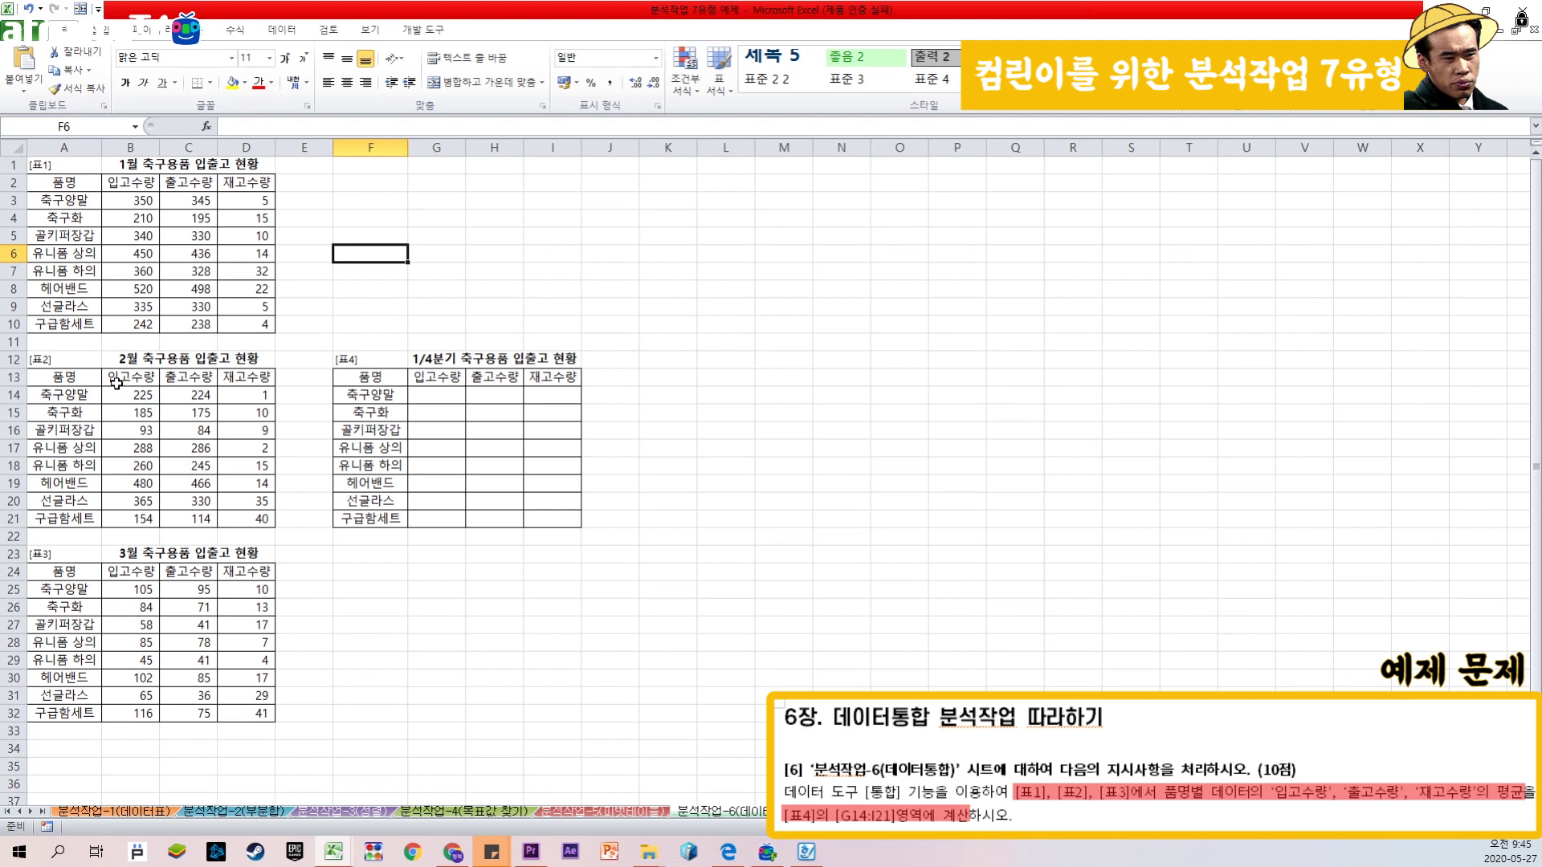
Step: Examine the extents of the monthly tables [표1], [표2] and [표3] and of the quarterly table [표4]
{"action": "left_click_drag", "start_coordinate": [50, 186], "coordinate": [249, 325]}
{"action": "left_click_drag", "start_coordinate": [61, 377], "coordinate": [246, 516]}
{"action": "left_click_drag", "start_coordinate": [86, 575], "coordinate": [227, 714]}
{"action": "left_click_drag", "start_coordinate": [378, 377], "coordinate": [571, 518]}
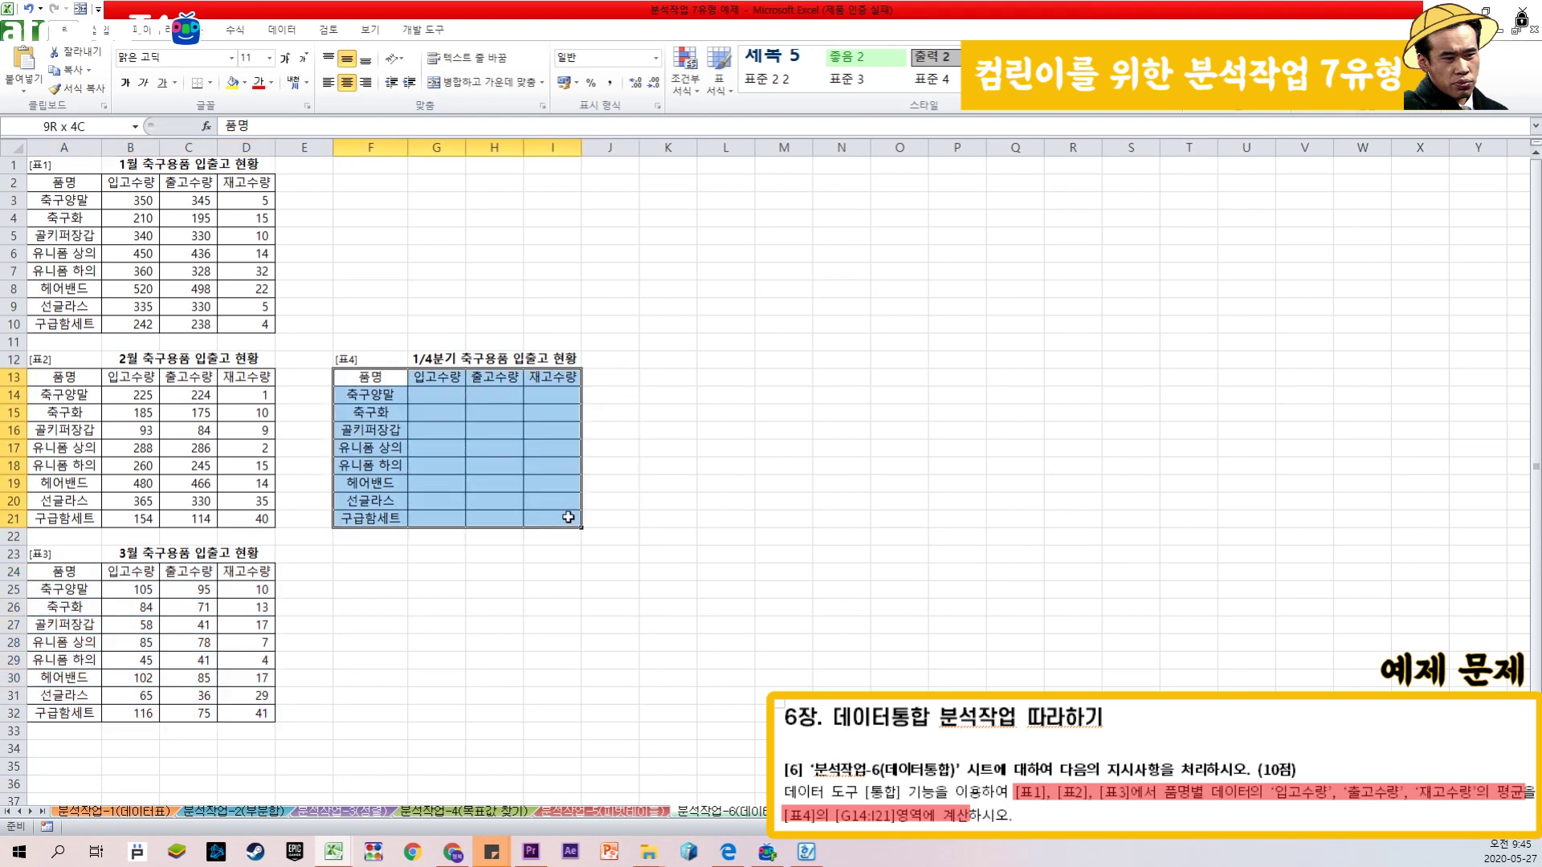
{"action": "left_click", "coordinate": [700, 435]}
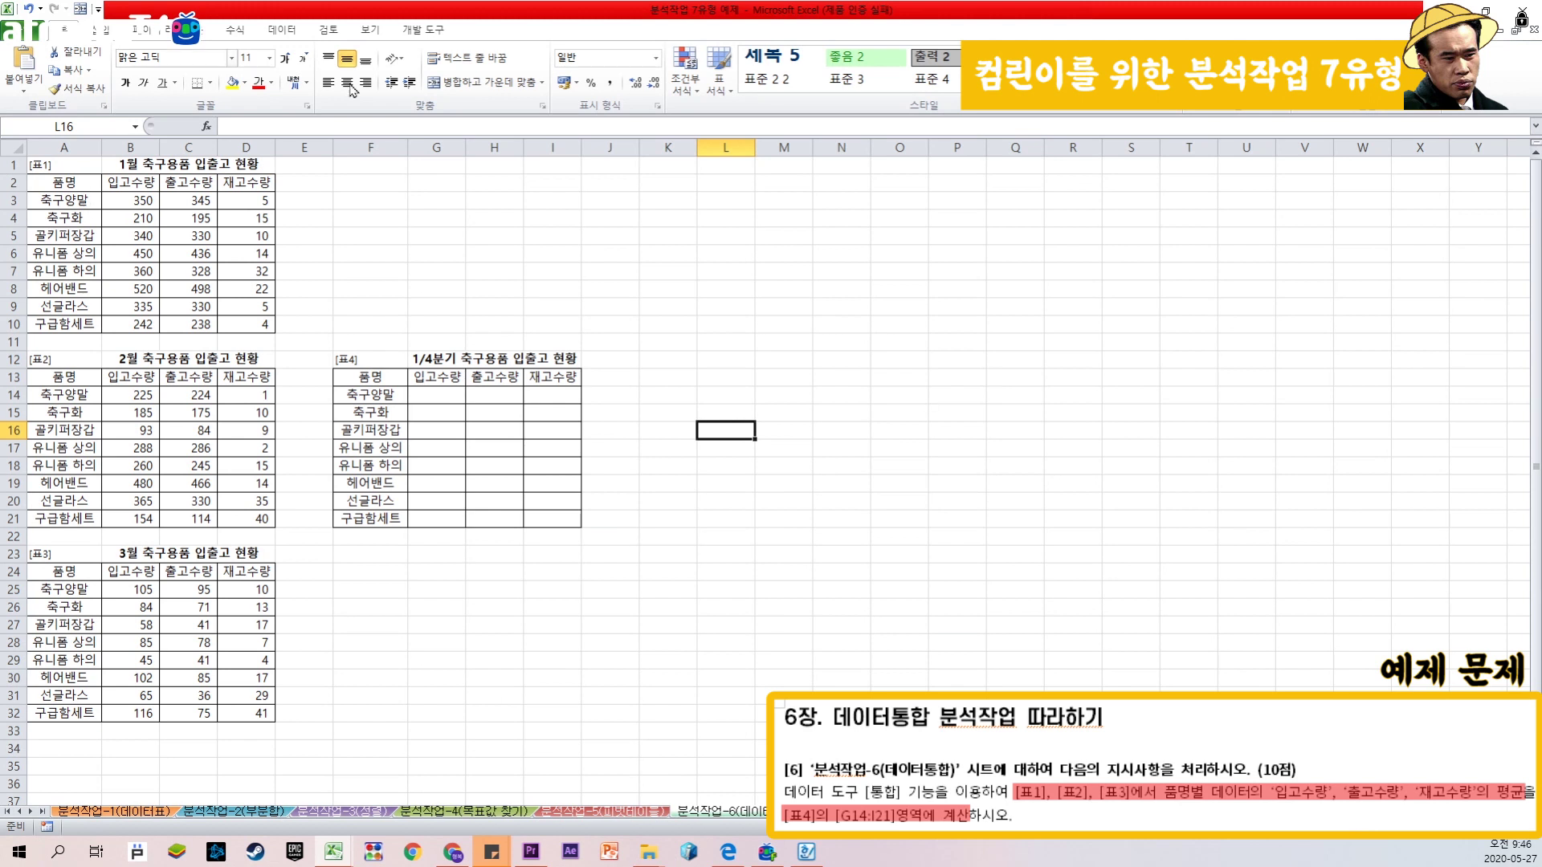
{"action": "left_click_drag", "start_coordinate": [603, 519], "coordinate": [641, 522]}
Step: Start a 통합 (Consolidate) into F13:I21 of [표4] with 평균 as the function
{"action": "left_click_drag", "start_coordinate": [397, 379], "coordinate": [556, 518]}
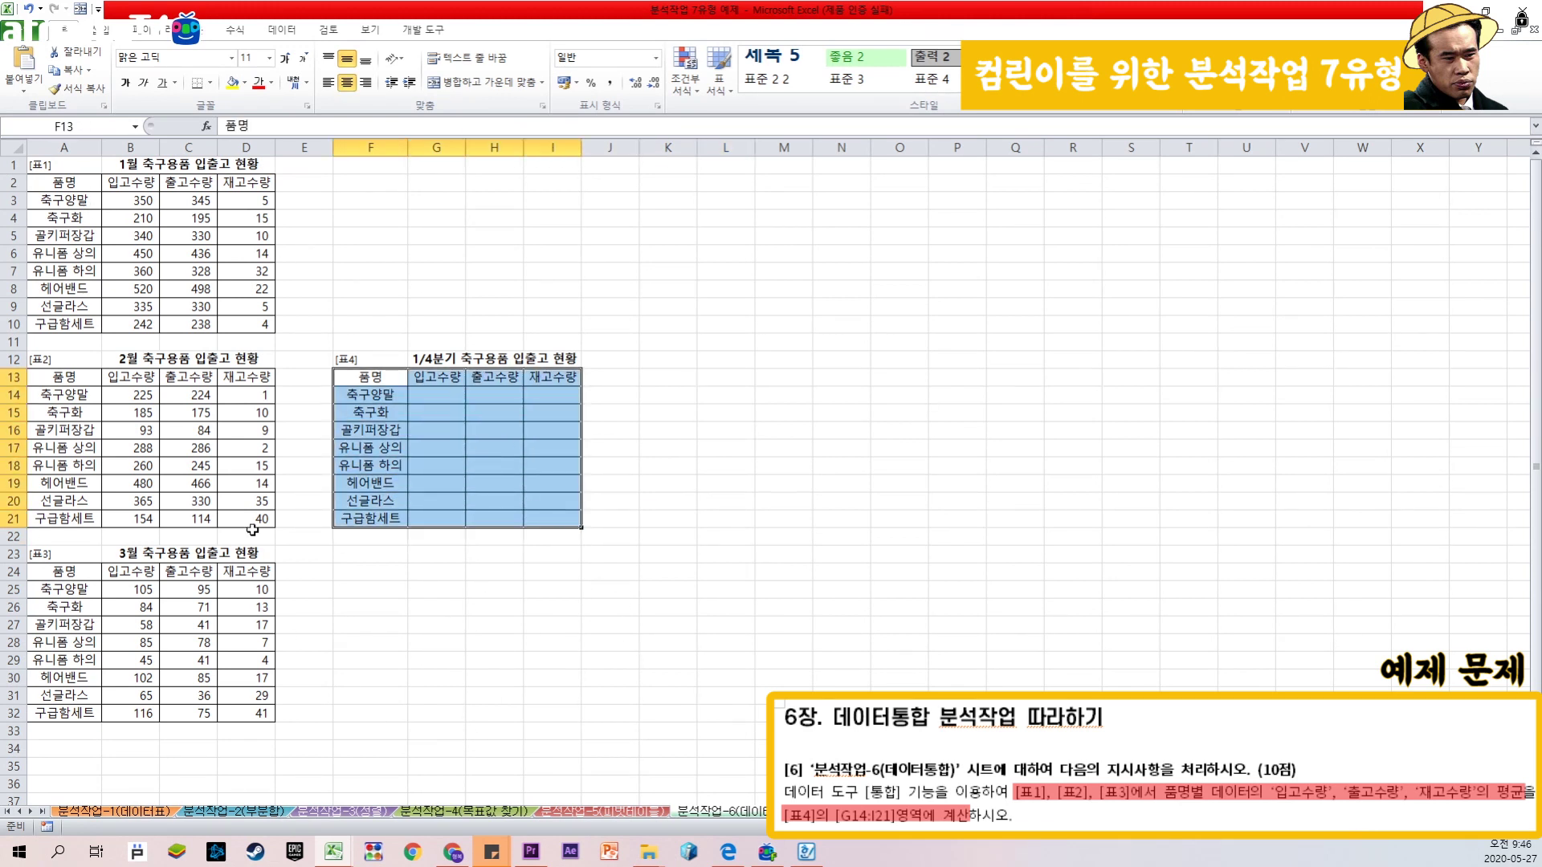
{"action": "left_click", "coordinate": [283, 30]}
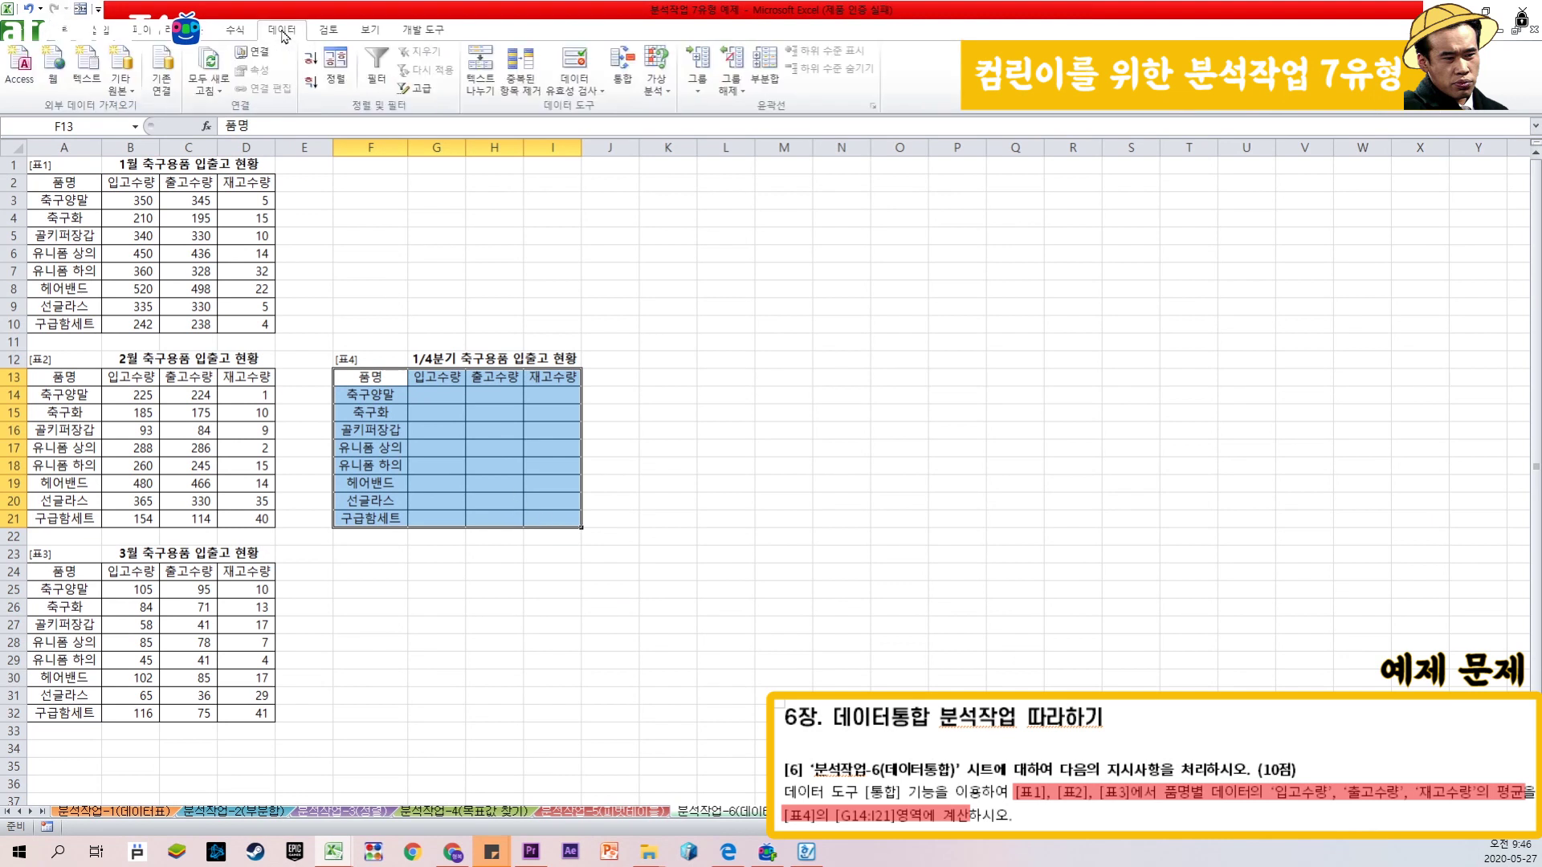
{"action": "left_click", "coordinate": [626, 95]}
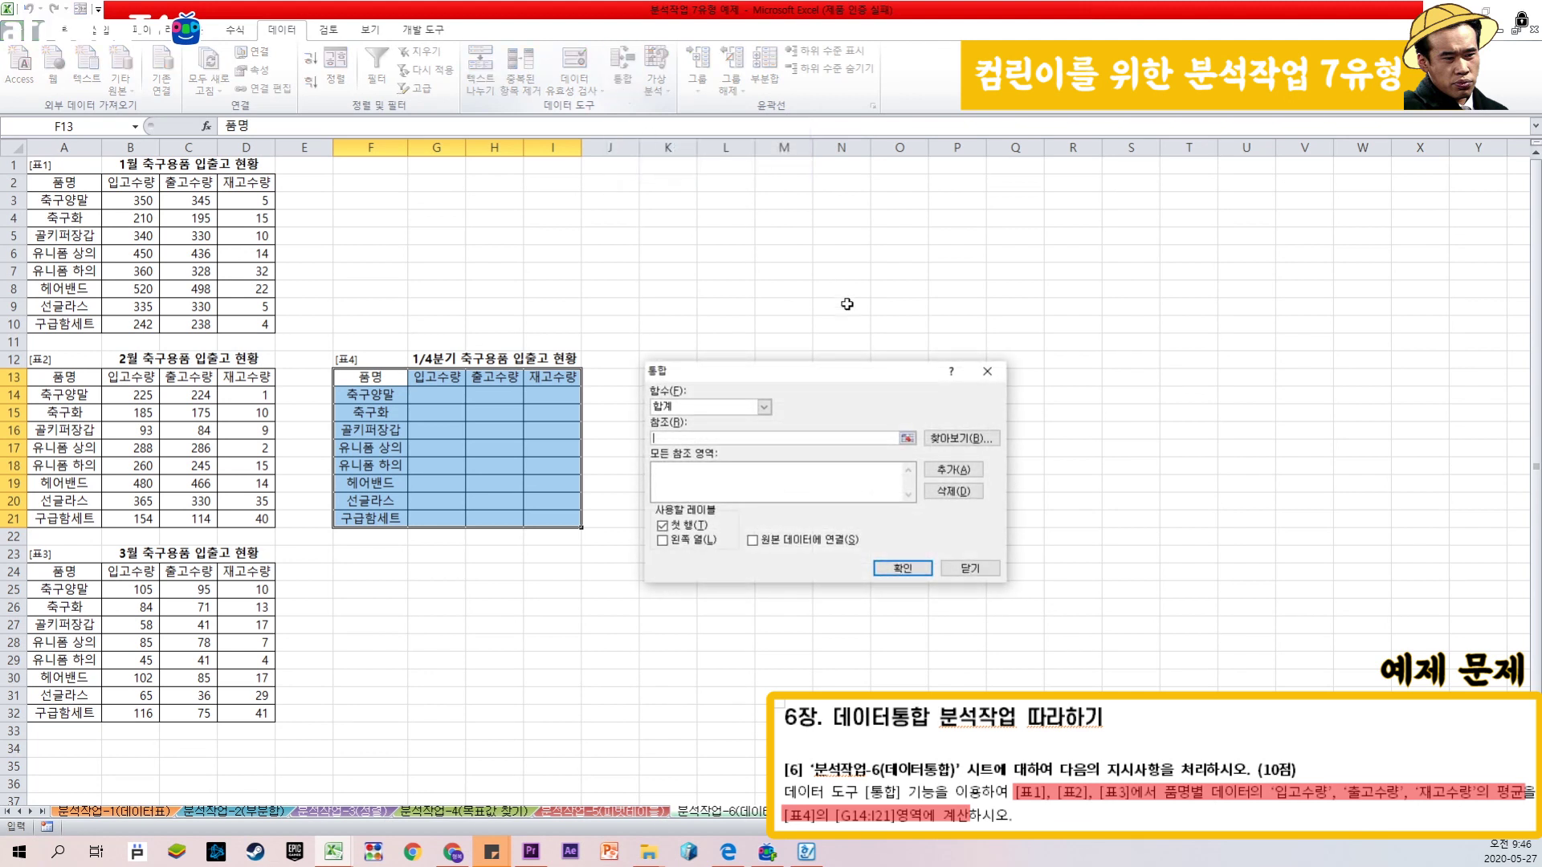
{"action": "left_click_drag", "start_coordinate": [821, 283], "coordinate": [768, 204]}
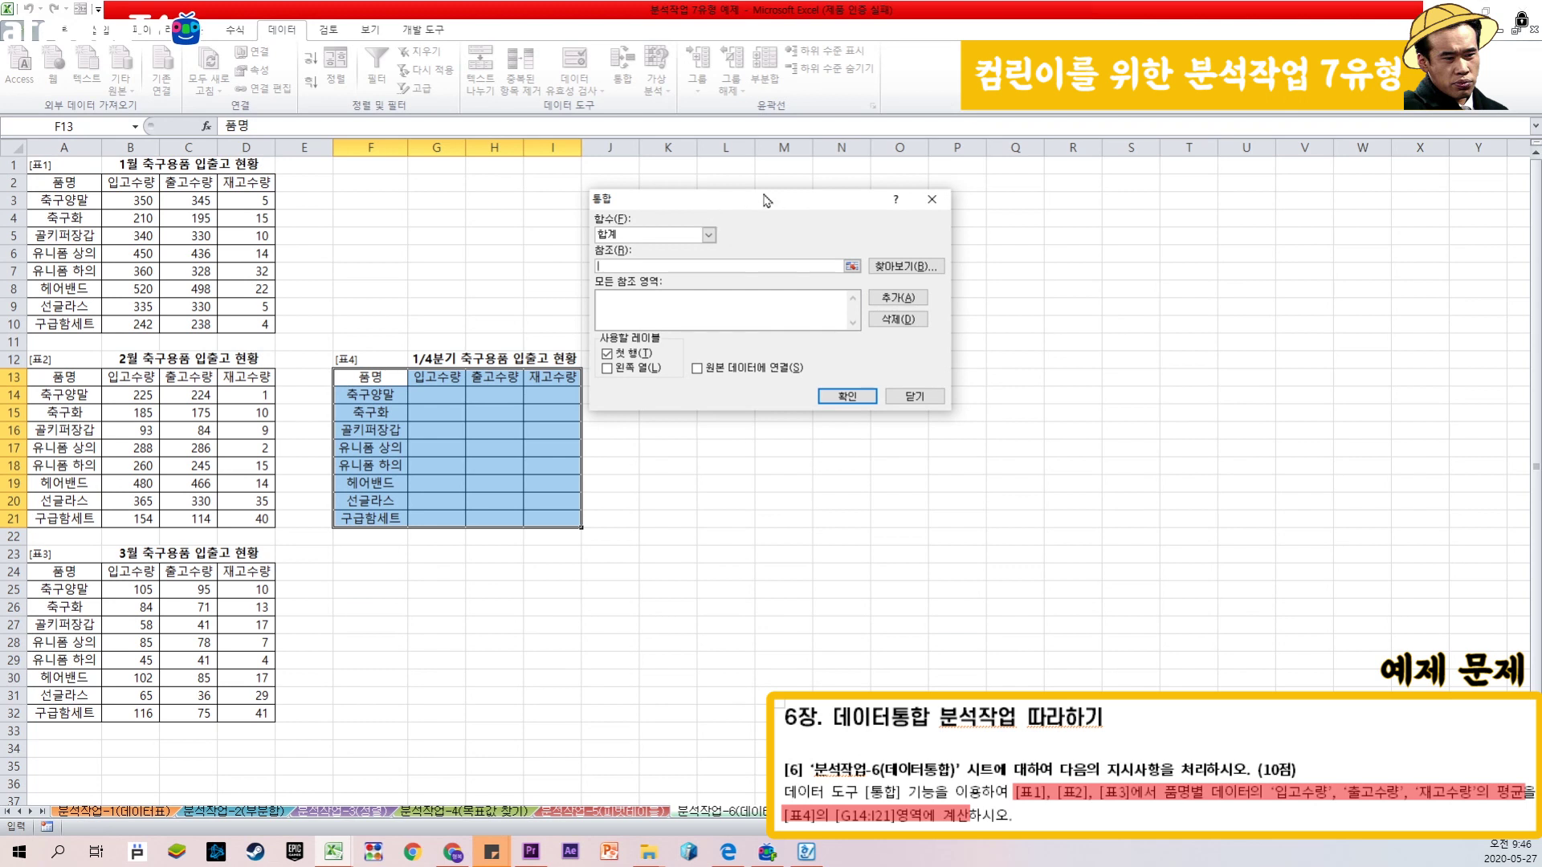
{"action": "left_click", "coordinate": [679, 235]}
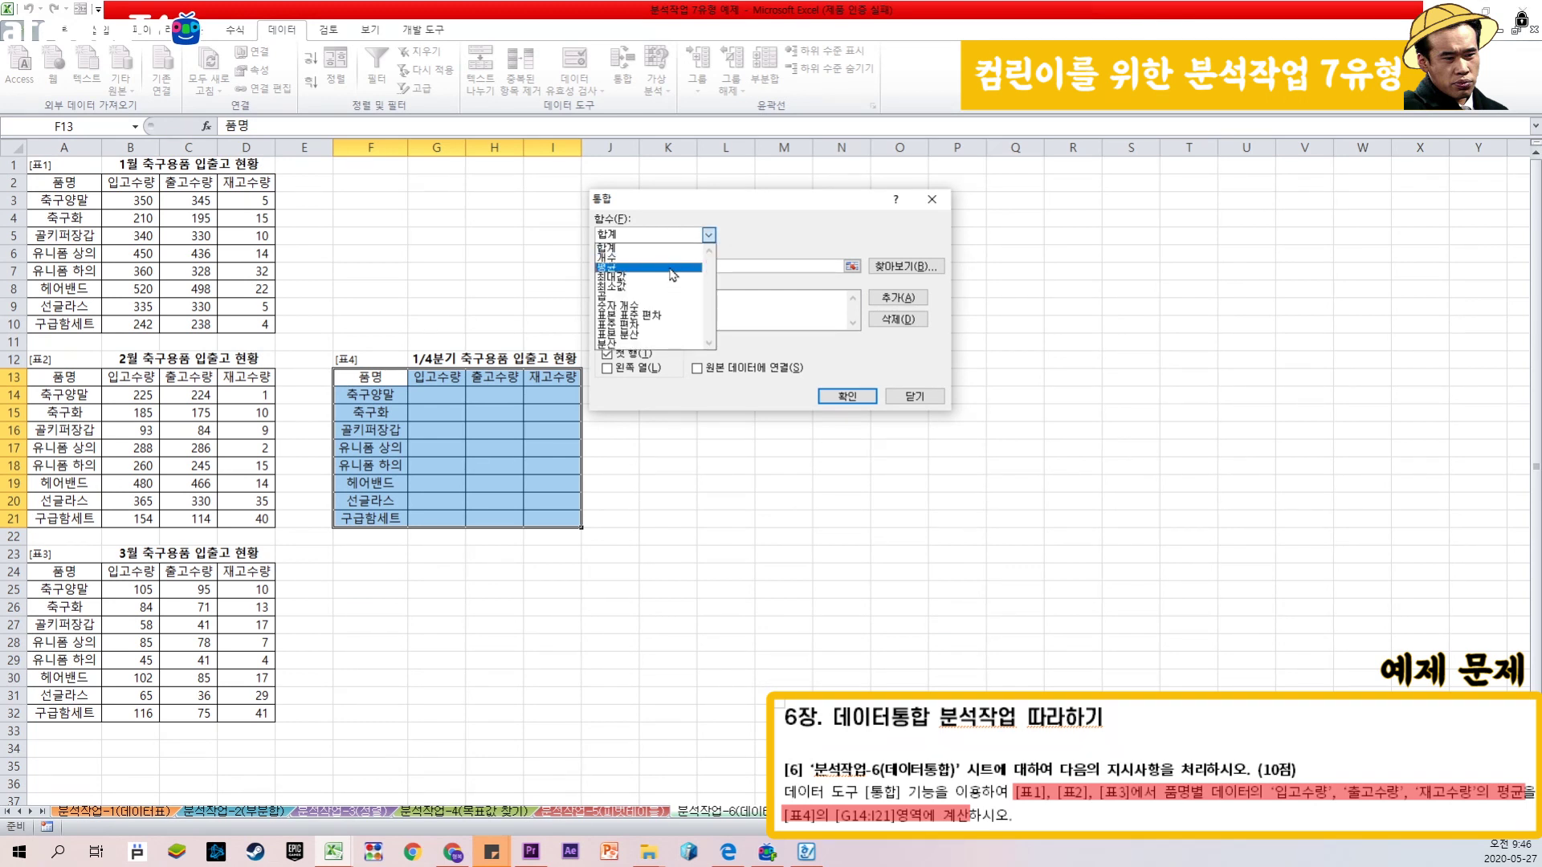
{"action": "left_click", "coordinate": [676, 266]}
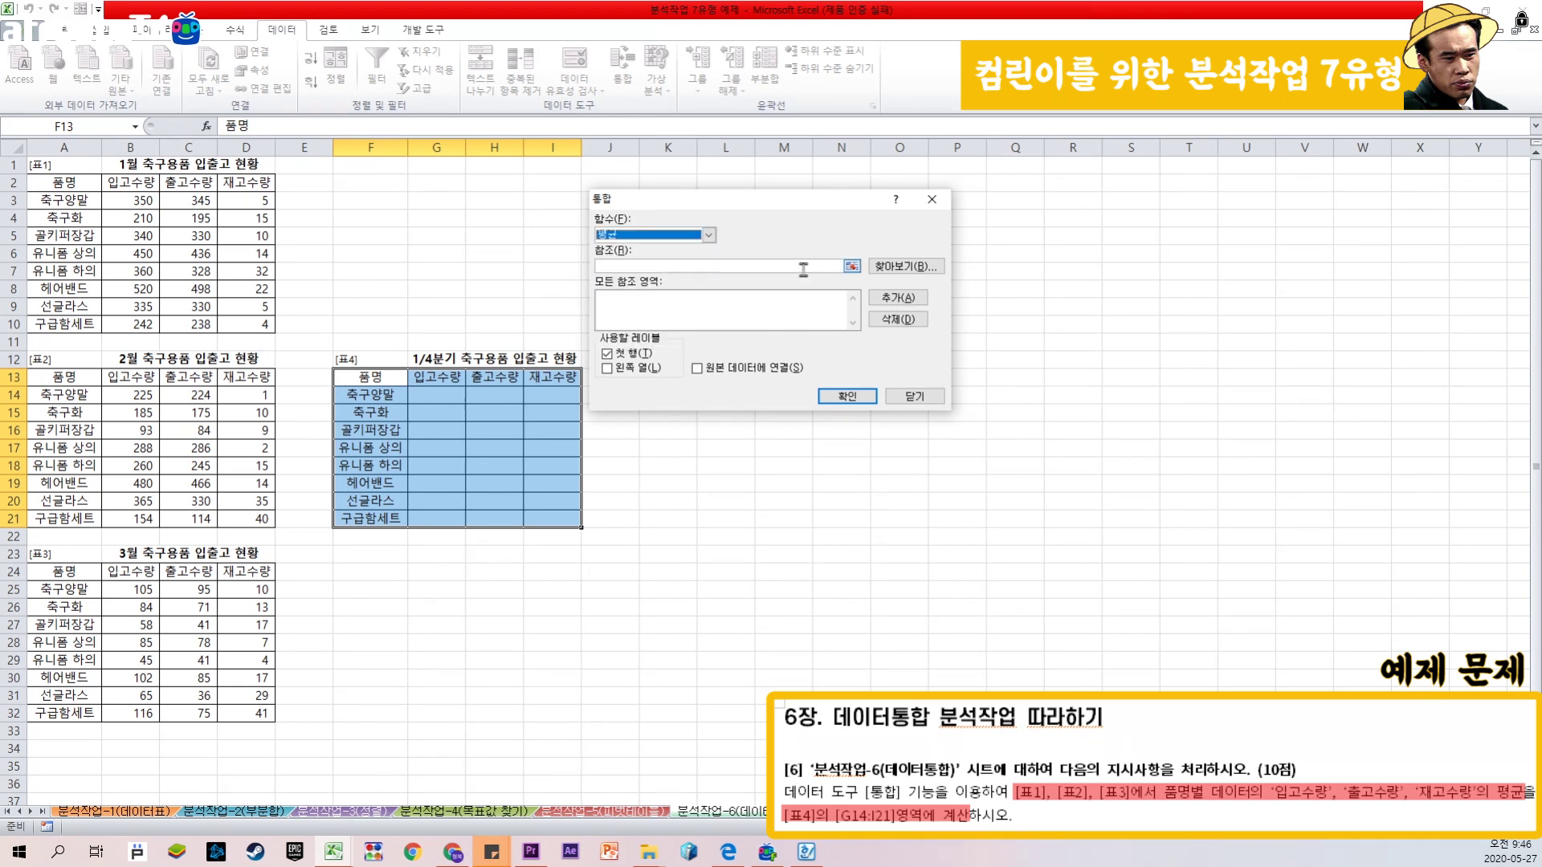
{"action": "left_click", "coordinate": [803, 269]}
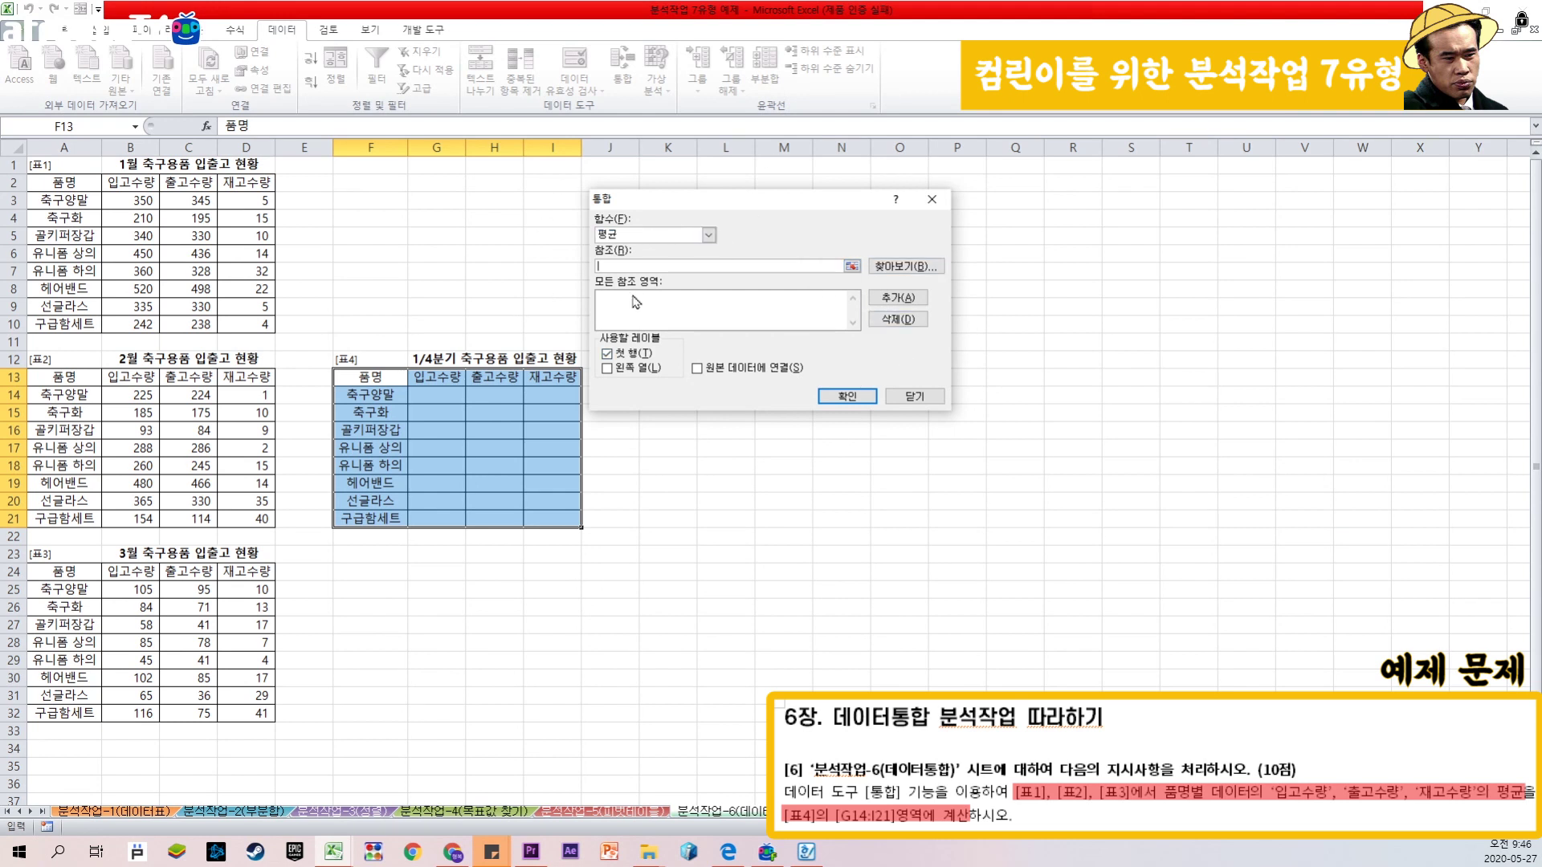
Step: Consolidate the reference ranges A2:D10, A13:D21 and A24:D32, also using the left column (왼쪽 열) as labels
{"action": "left_click_drag", "start_coordinate": [68, 183], "coordinate": [265, 324]}
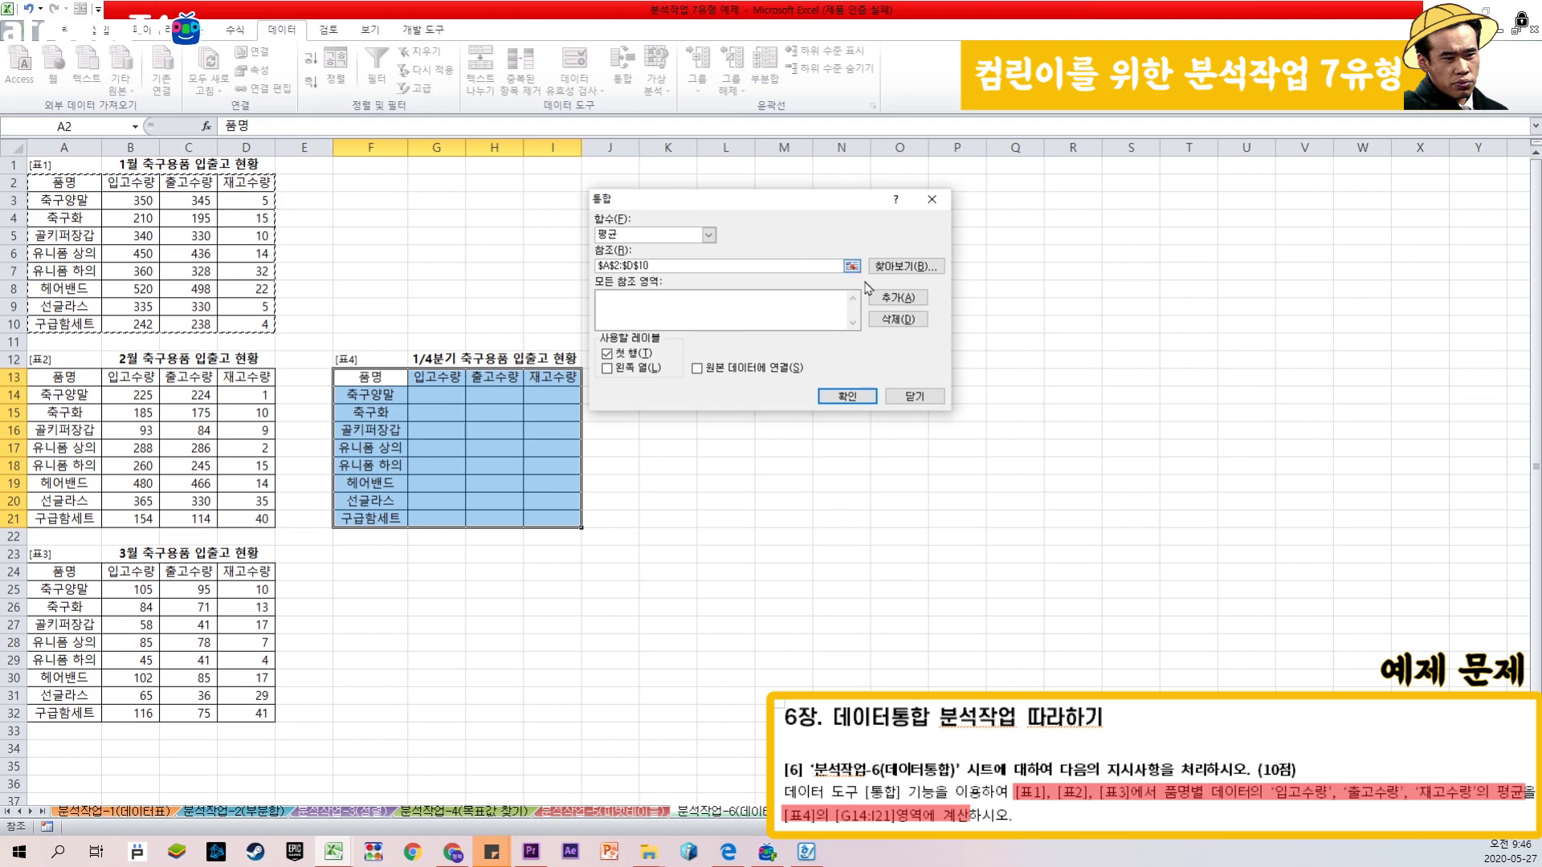
{"action": "left_click", "coordinate": [897, 297]}
{"action": "left_click_drag", "start_coordinate": [61, 377], "coordinate": [249, 518]}
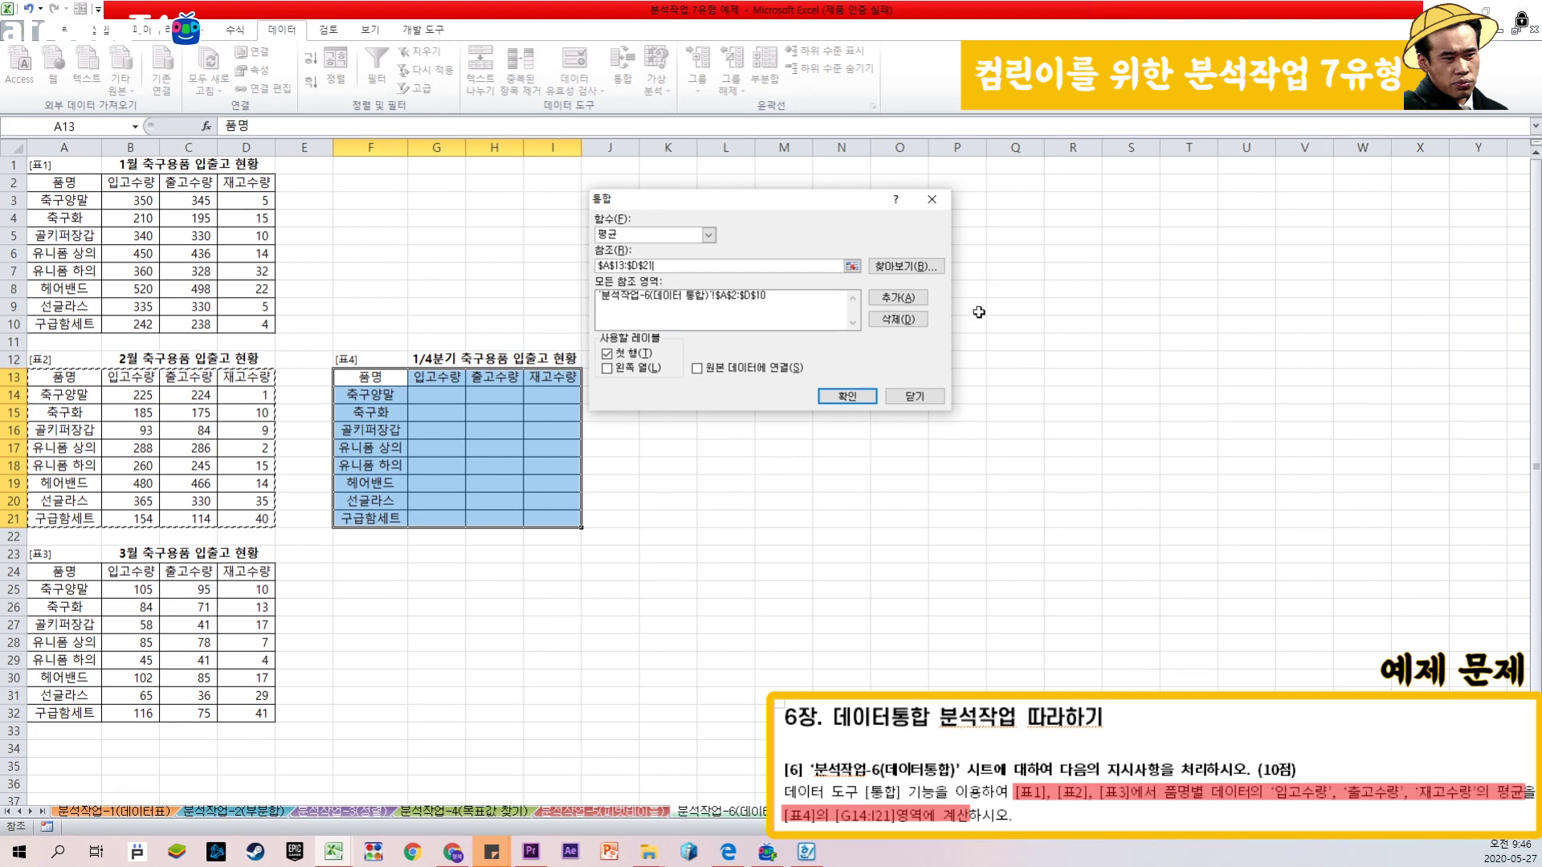
{"action": "left_click", "coordinate": [888, 304]}
{"action": "left_click_drag", "start_coordinate": [60, 574], "coordinate": [257, 713]}
{"action": "left_click", "coordinate": [897, 297]}
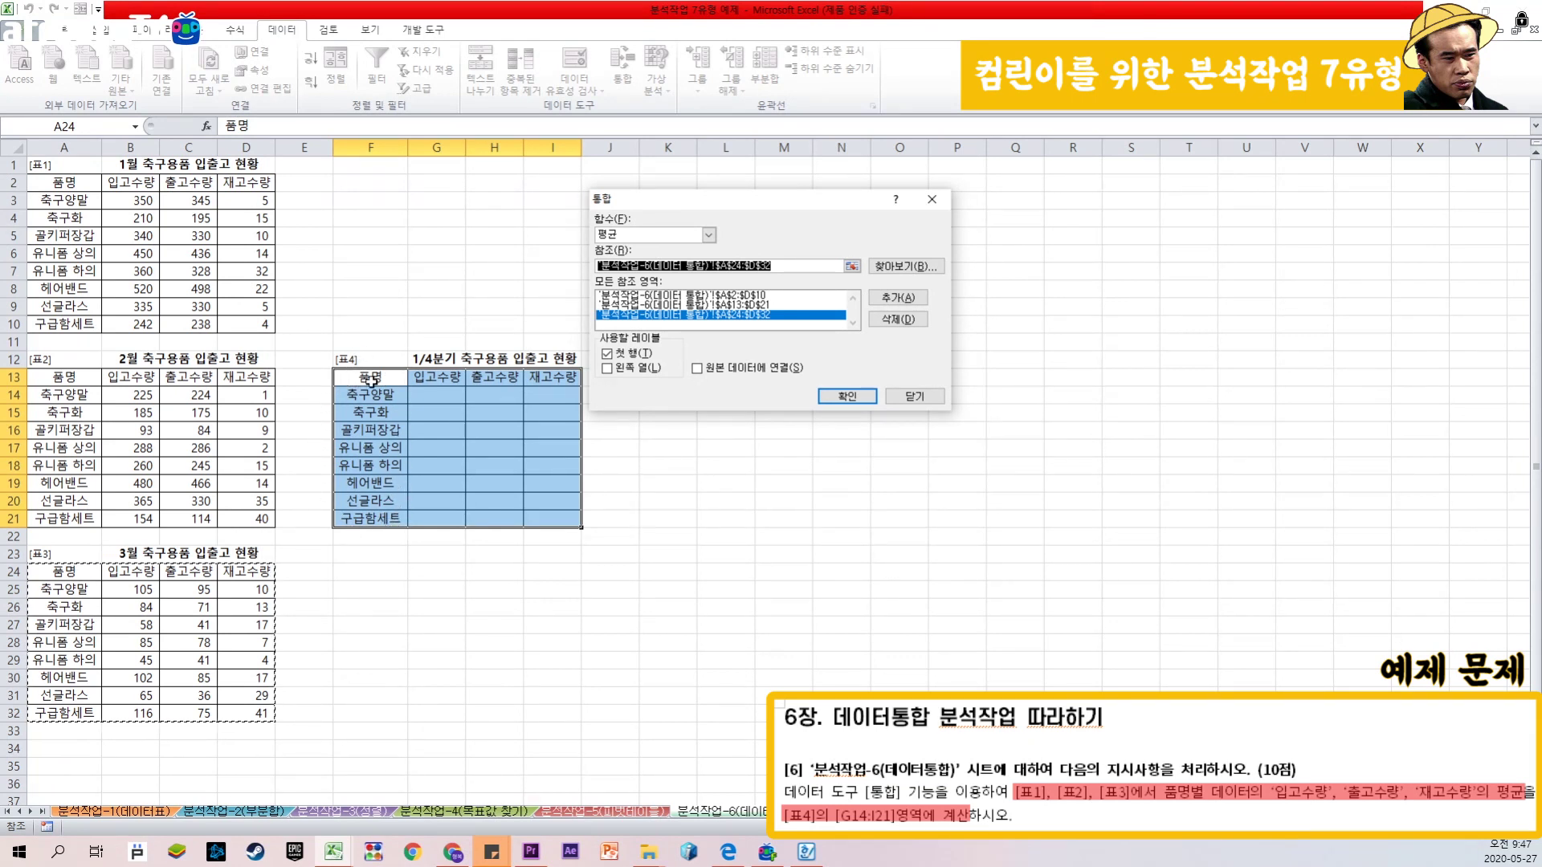
{"action": "left_click", "coordinate": [647, 368]}
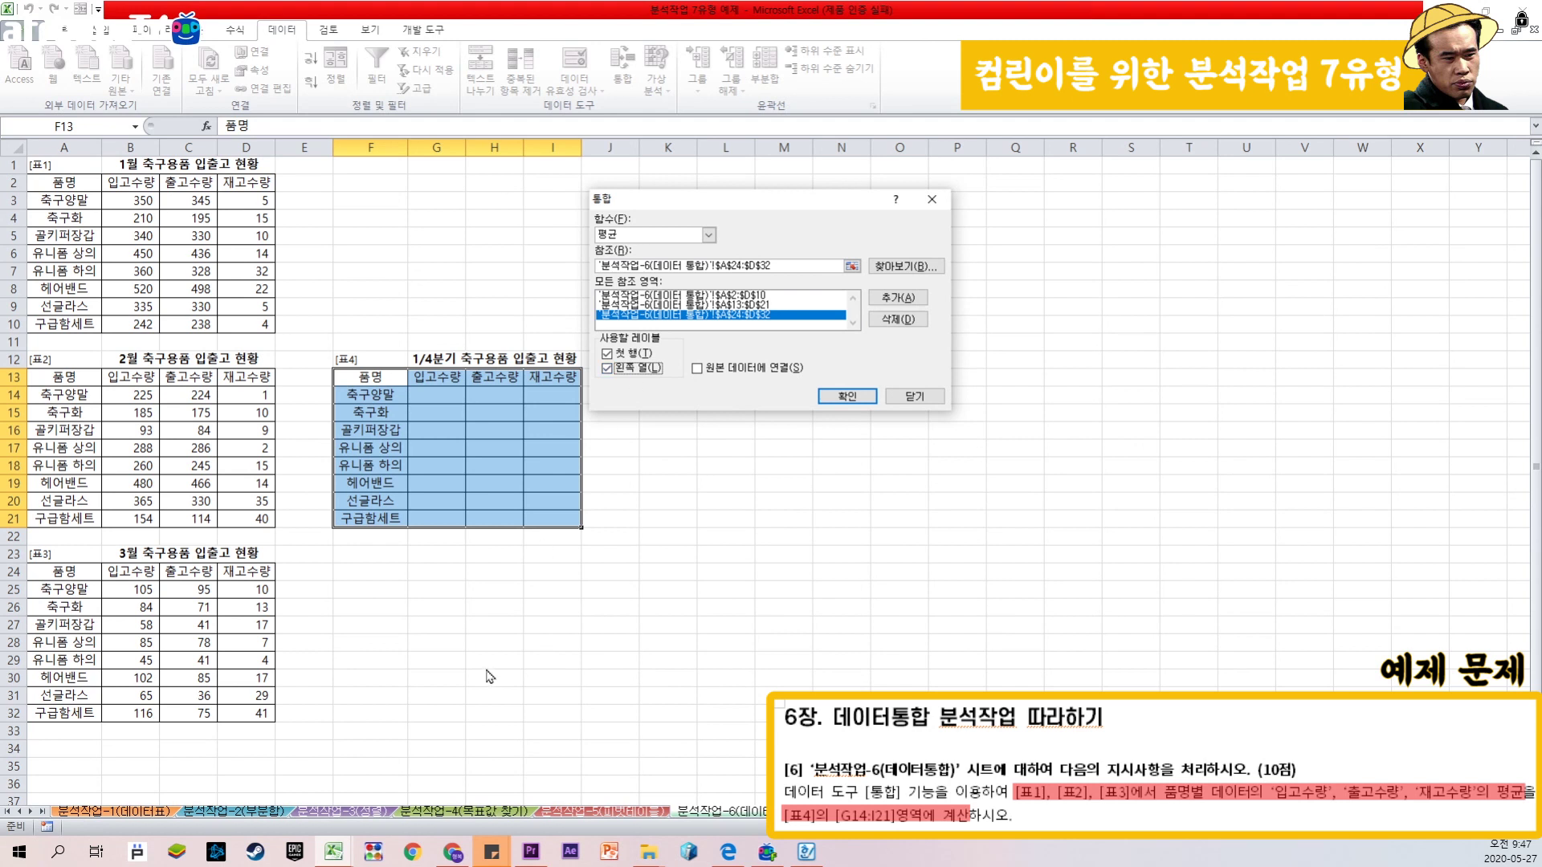
{"action": "left_click", "coordinate": [847, 396]}
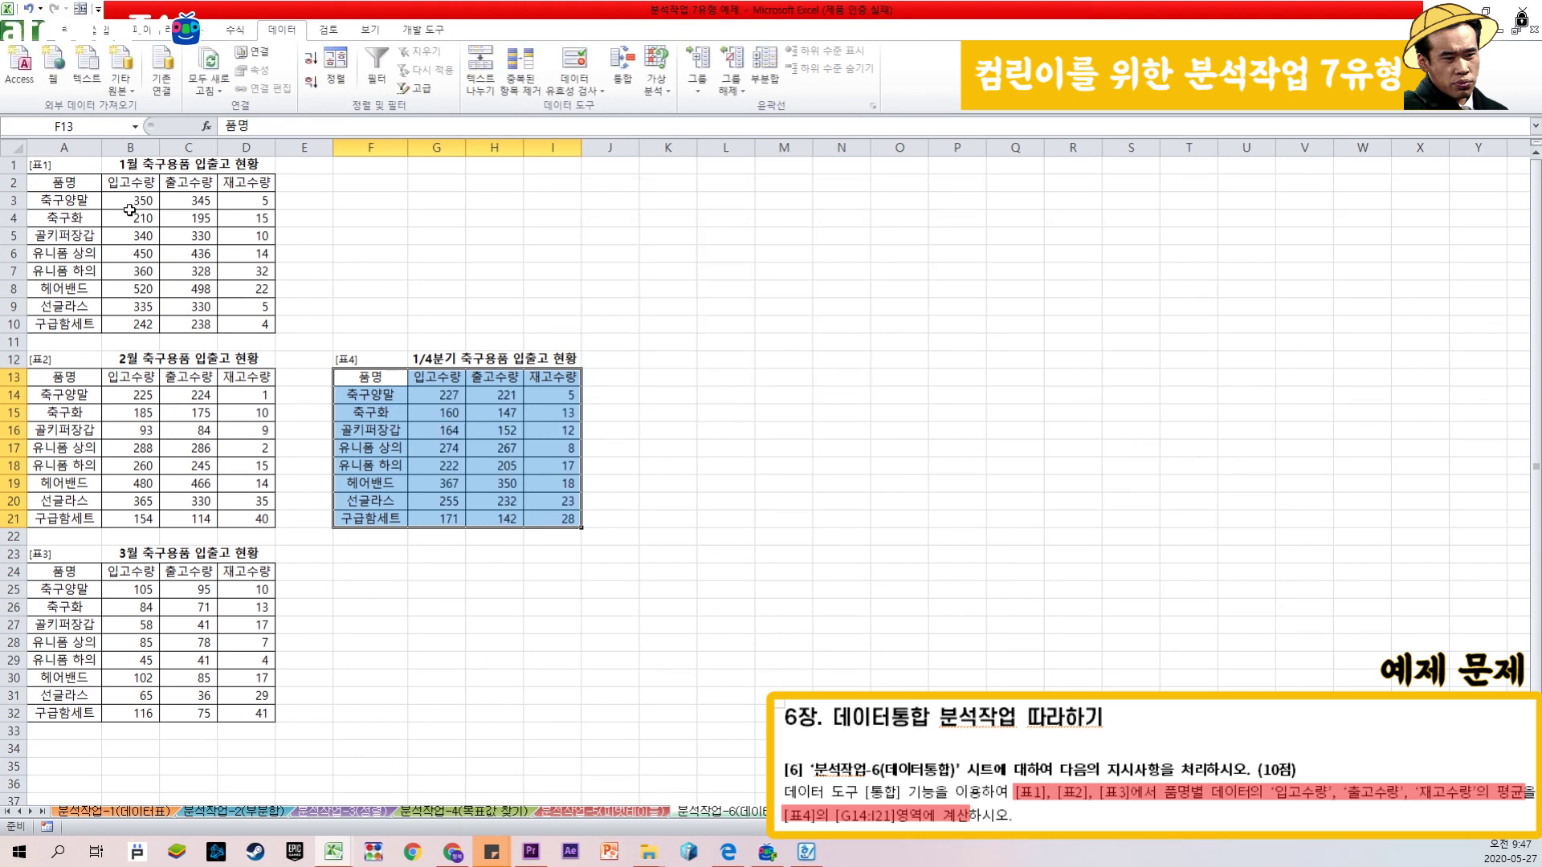
Step: Fill the 축구양말 label cells A3, A14 and A25 of the three monthly tables with yellow
{"action": "left_click", "coordinate": [85, 201]}
{"action": "left_click", "coordinate": [85, 395], "text": "ctrl"}
{"action": "left_click", "coordinate": [93, 590], "text": "ctrl"}
{"action": "left_click", "coordinate": [64, 29]}
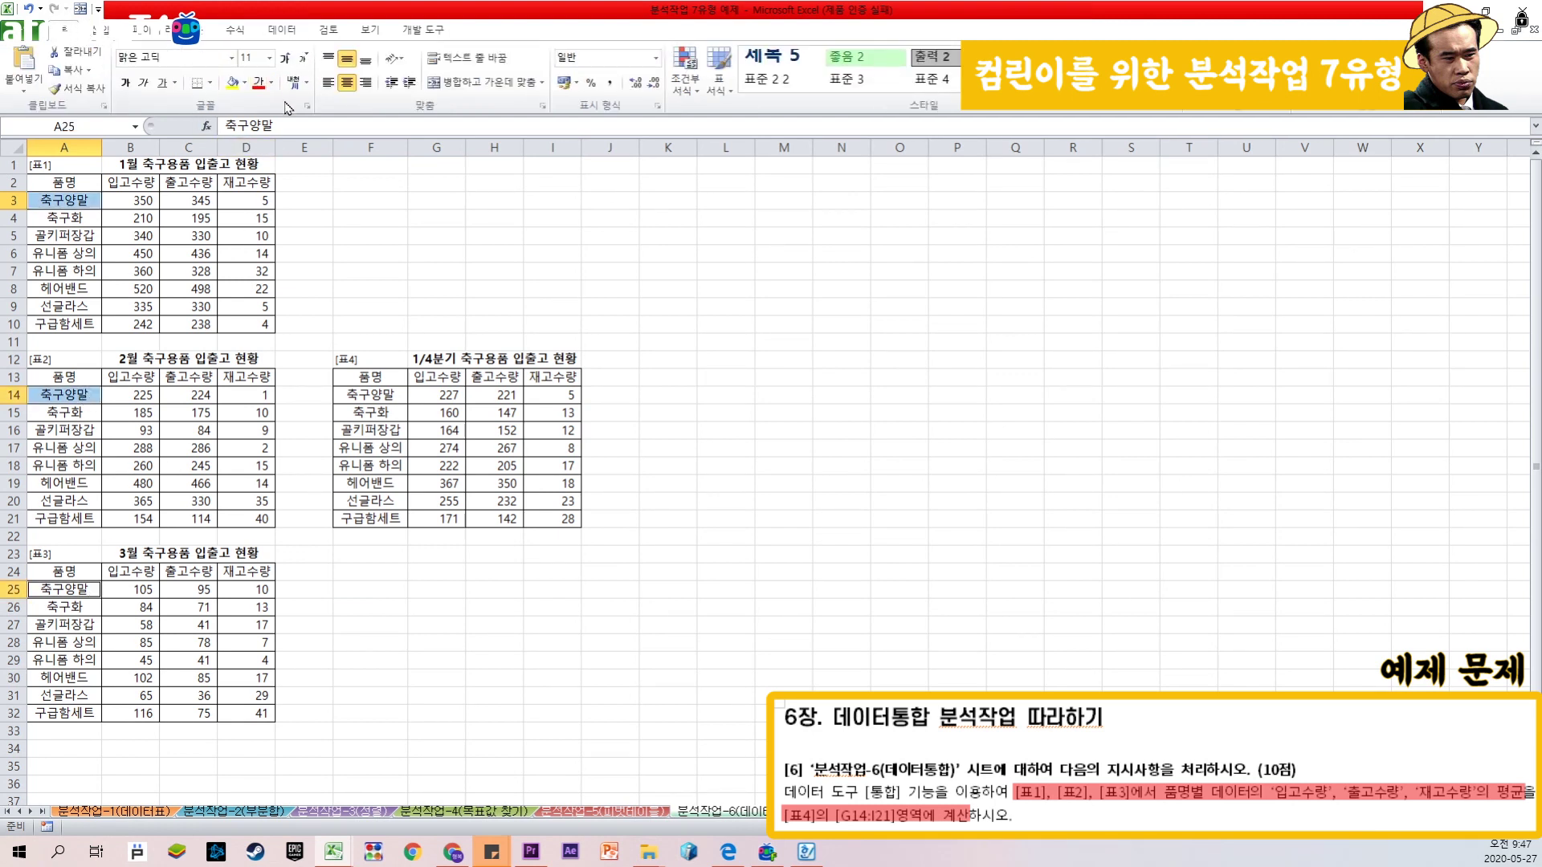
{"action": "left_click", "coordinate": [231, 82]}
Step: Fill the 축구양말 입고수량 cells B3, B14 and B25 and the quarterly average cell G14 with yellow
{"action": "left_click", "coordinate": [132, 395]}
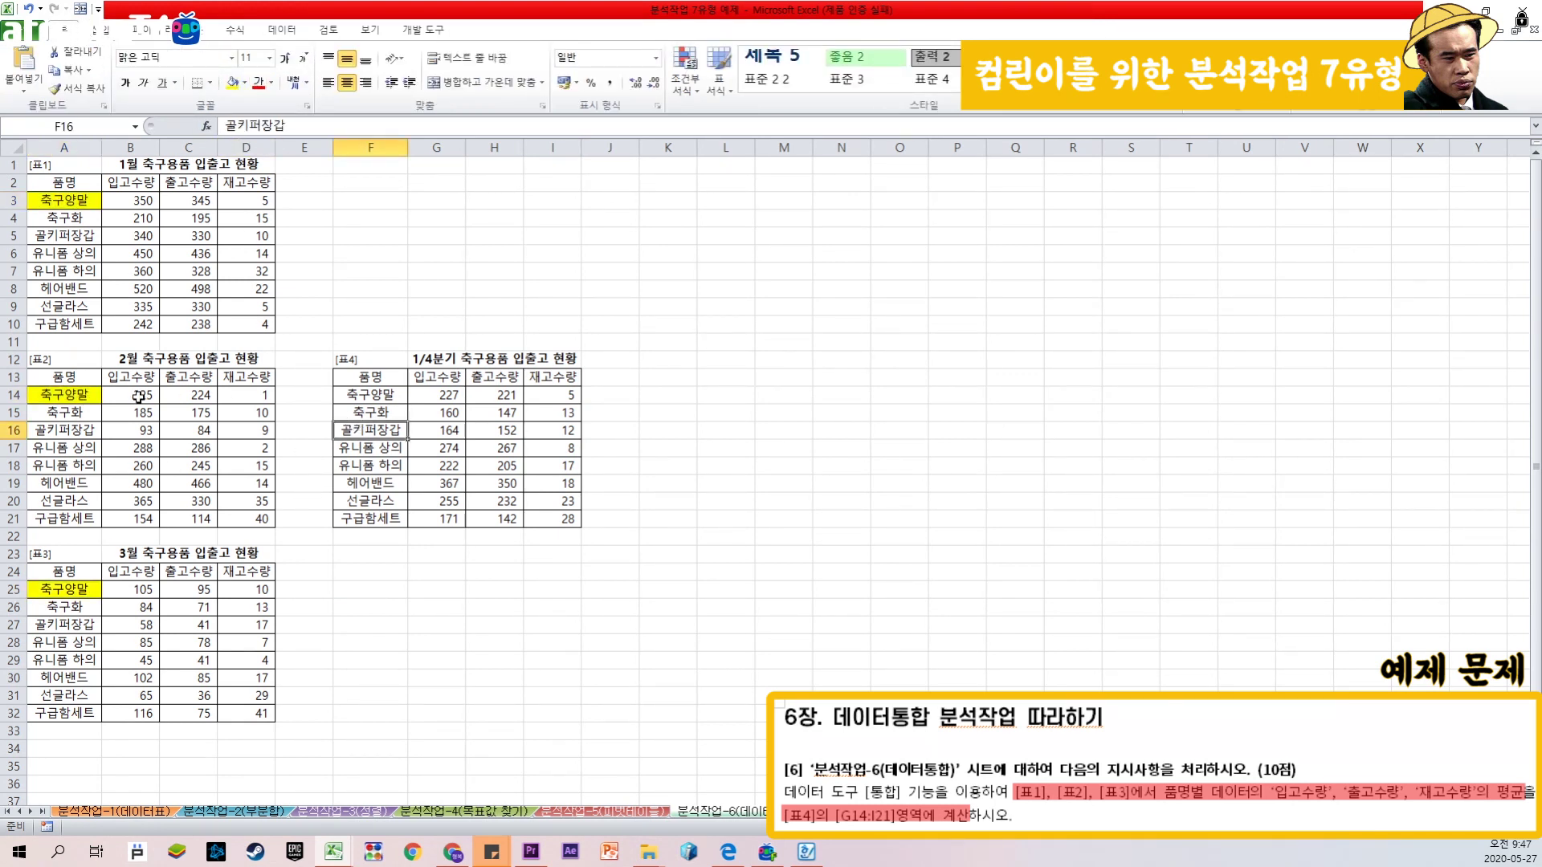
{"action": "left_click", "coordinate": [131, 200], "text": "ctrl"}
{"action": "left_click", "coordinate": [135, 592], "text": "ctrl"}
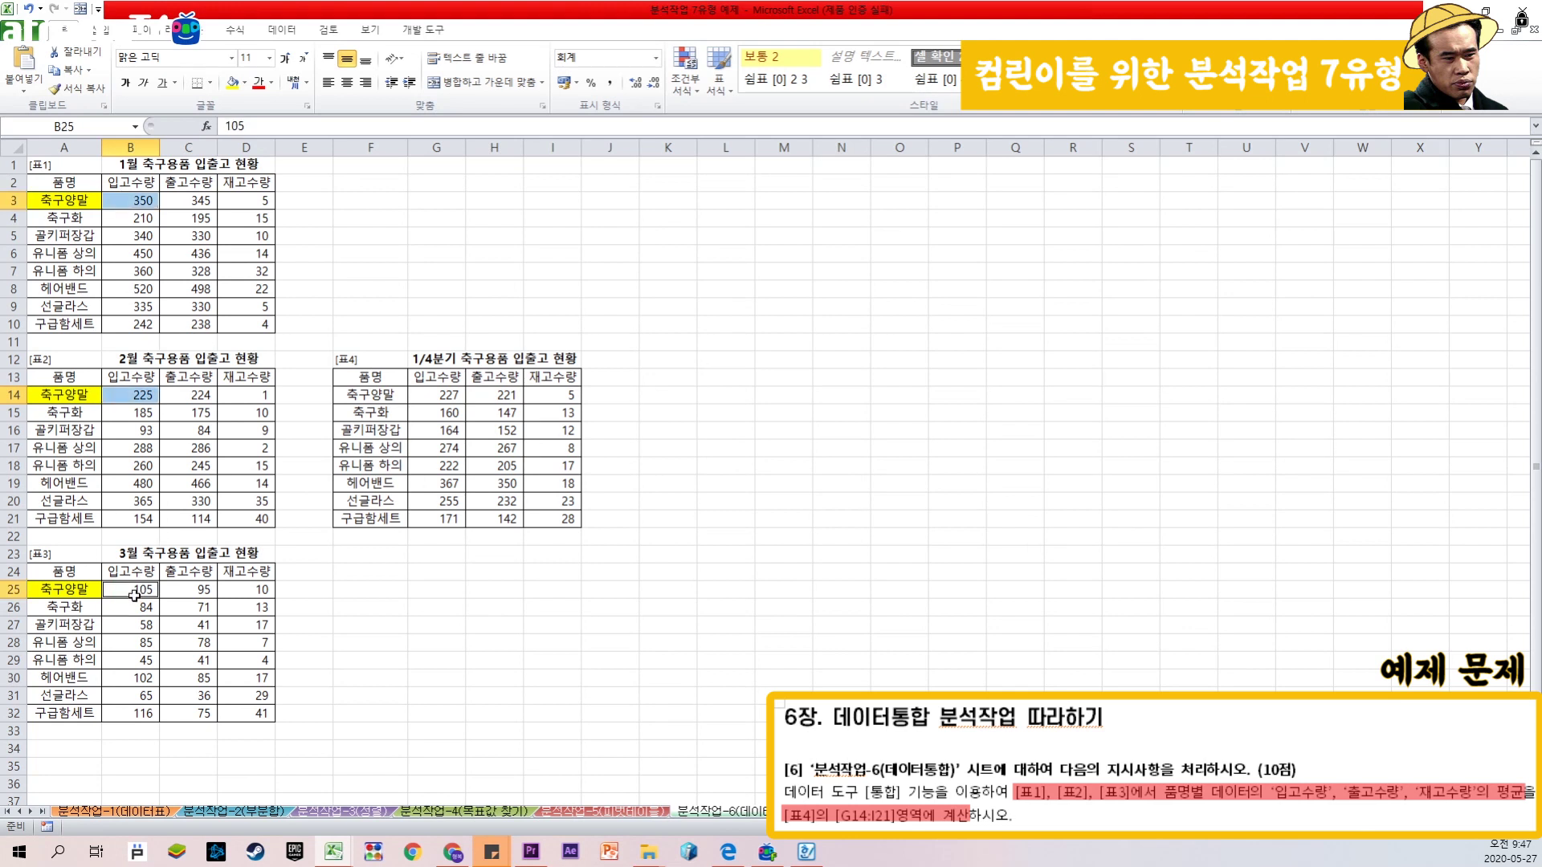
{"action": "left_click", "coordinate": [232, 82]}
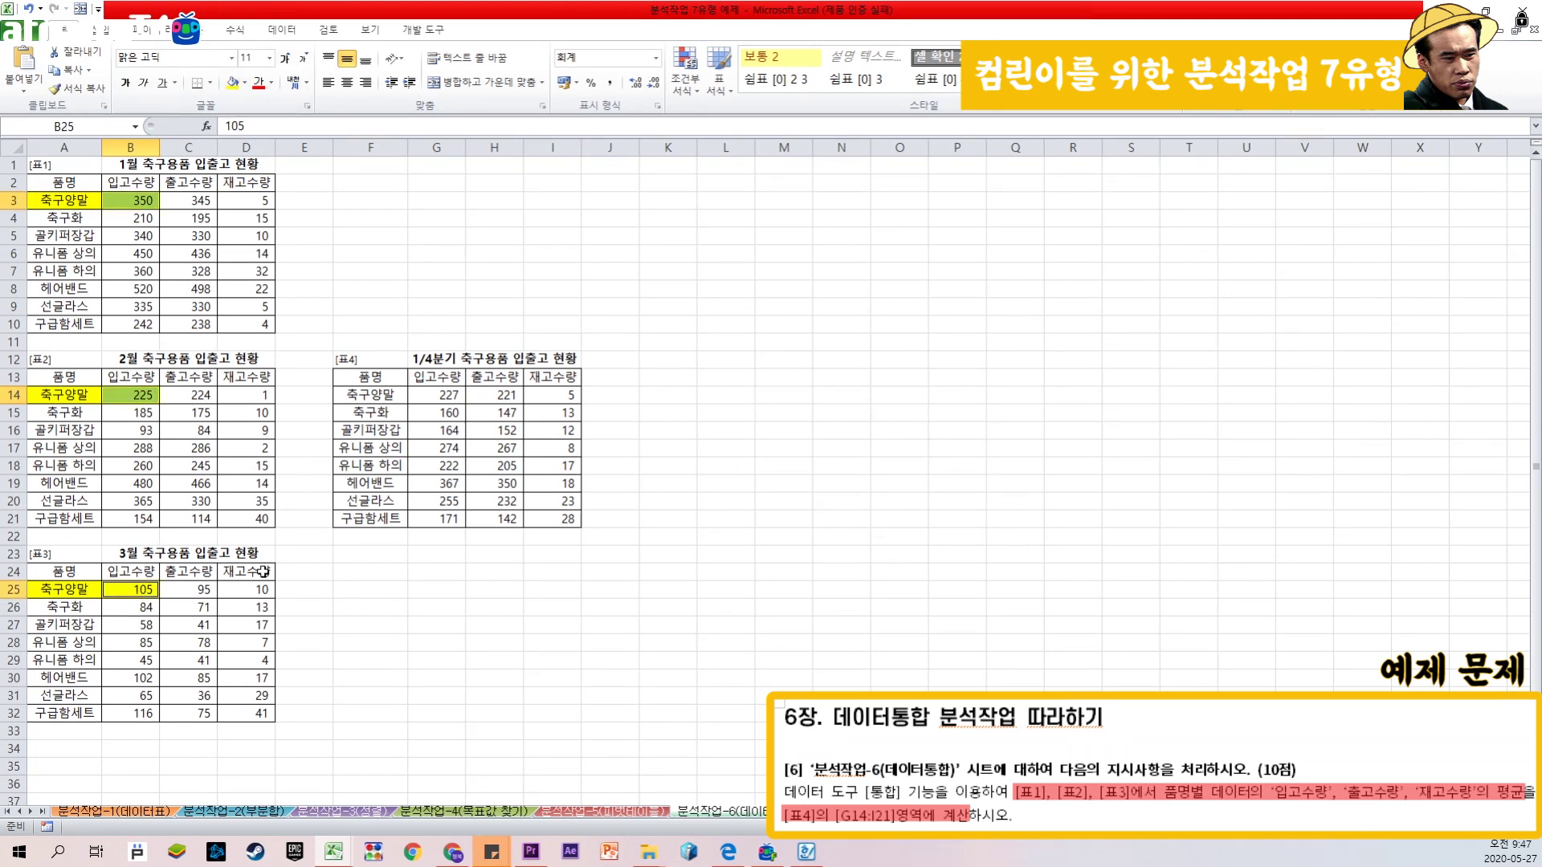
{"action": "left_click", "coordinate": [450, 396]}
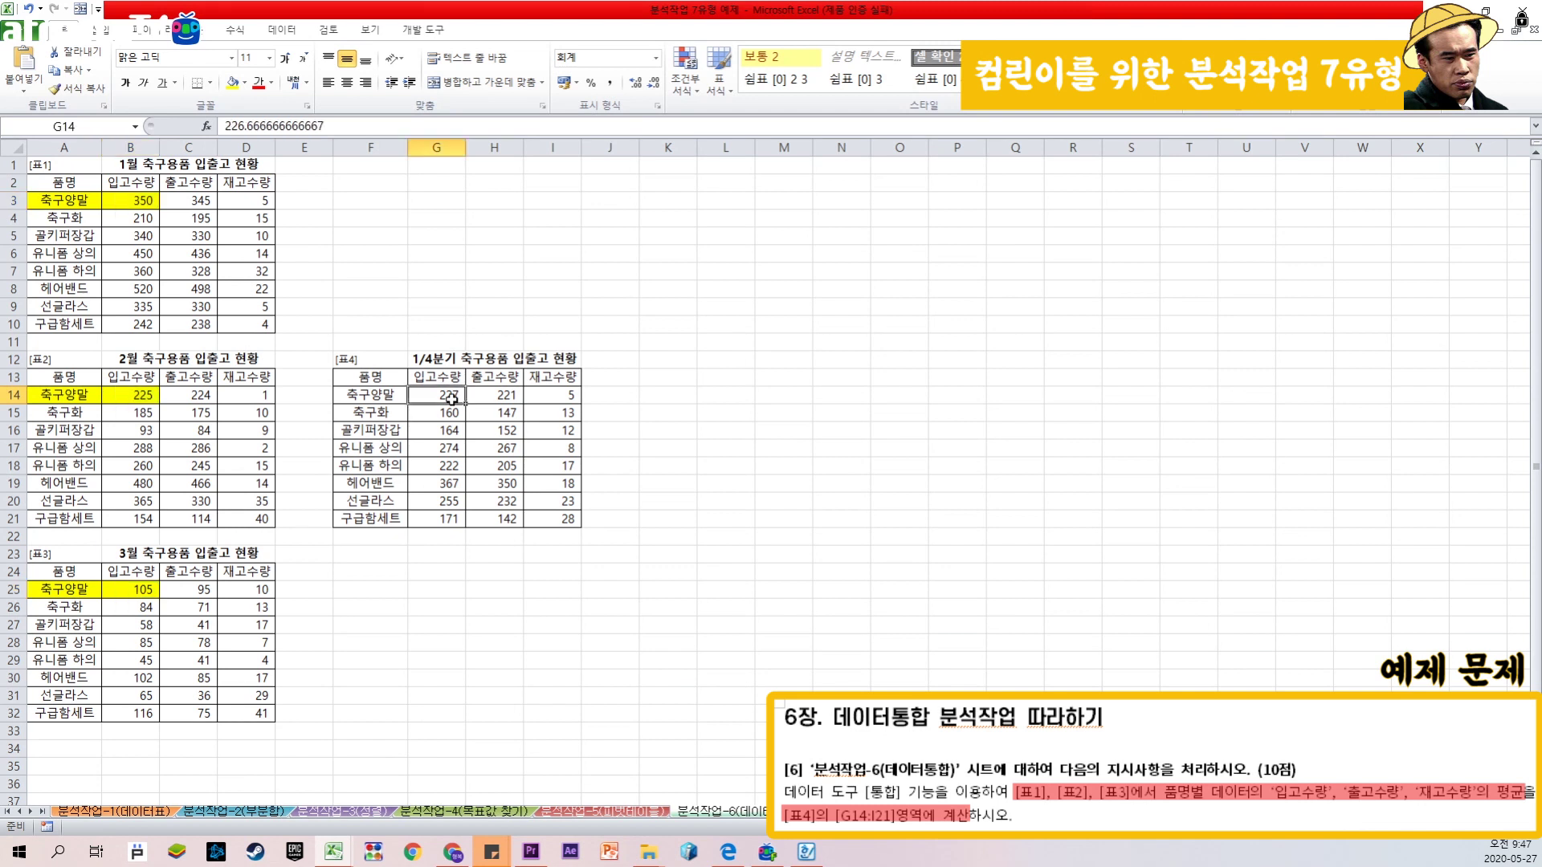
{"action": "left_click", "coordinate": [233, 84]}
Step: Compare the monthly 축구양말 입고수량 cells B3, B14 and B25 with the averaged cell G14 in [표4]
{"action": "left_click", "coordinate": [143, 201]}
{"action": "left_click", "coordinate": [127, 401]}
{"action": "left_click", "coordinate": [137, 592]}
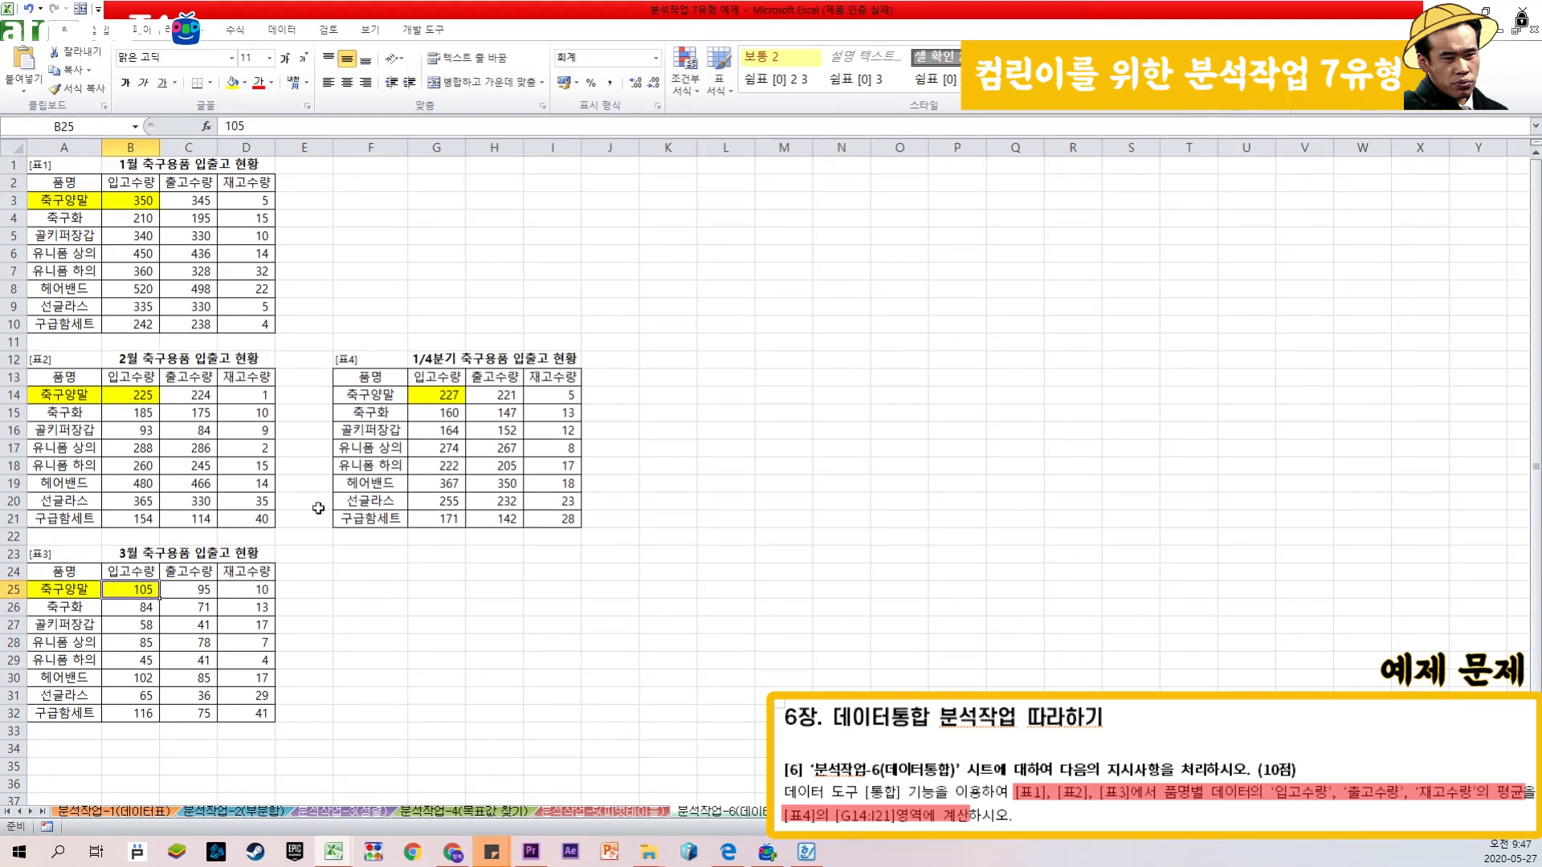
{"action": "left_click", "coordinate": [454, 401]}
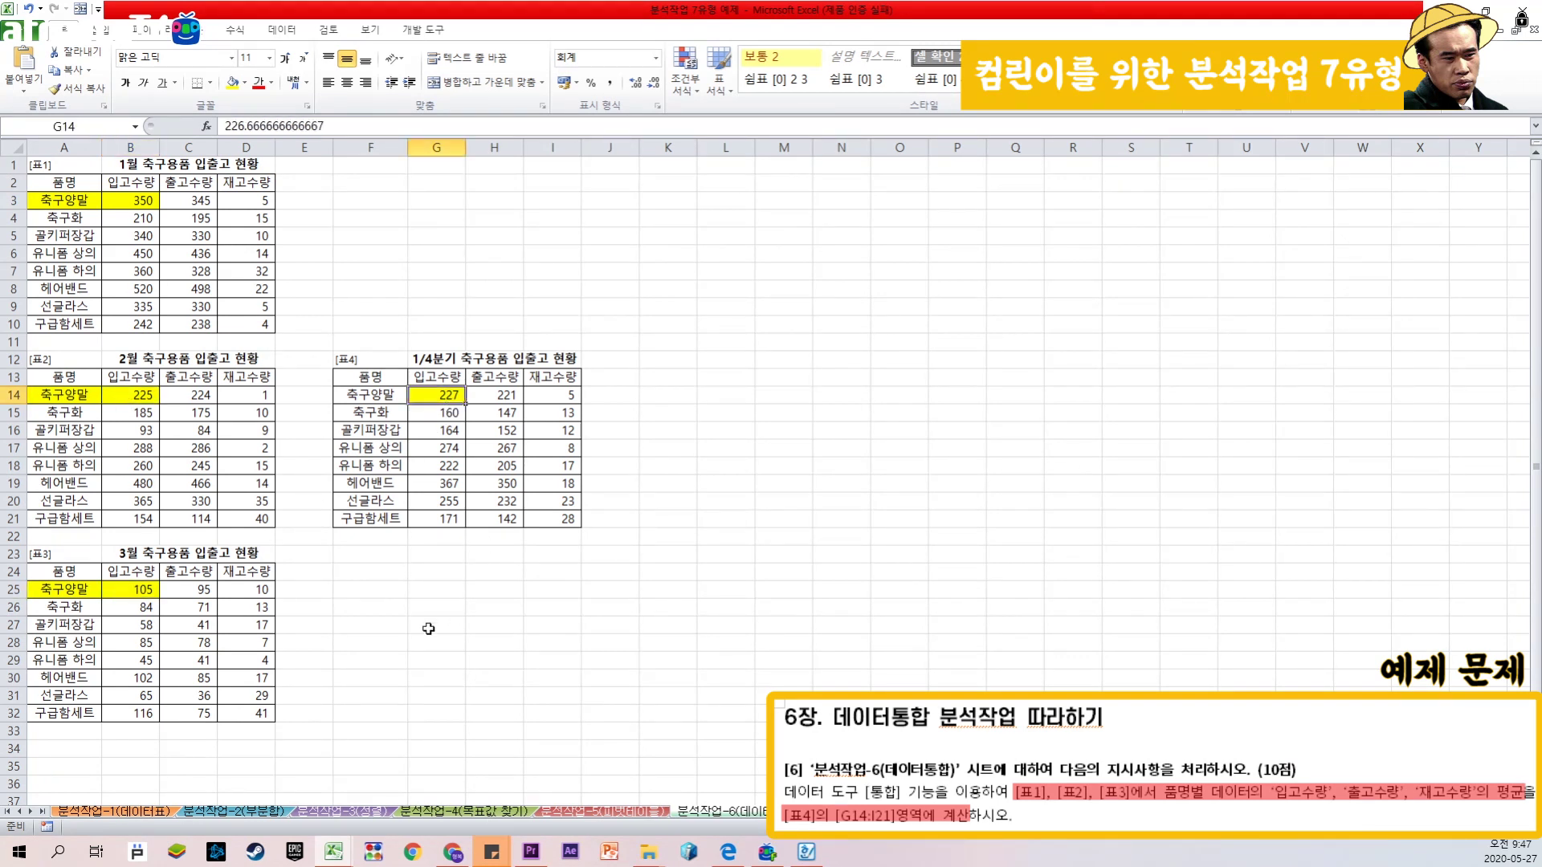
{"action": "left_click", "coordinate": [679, 433]}
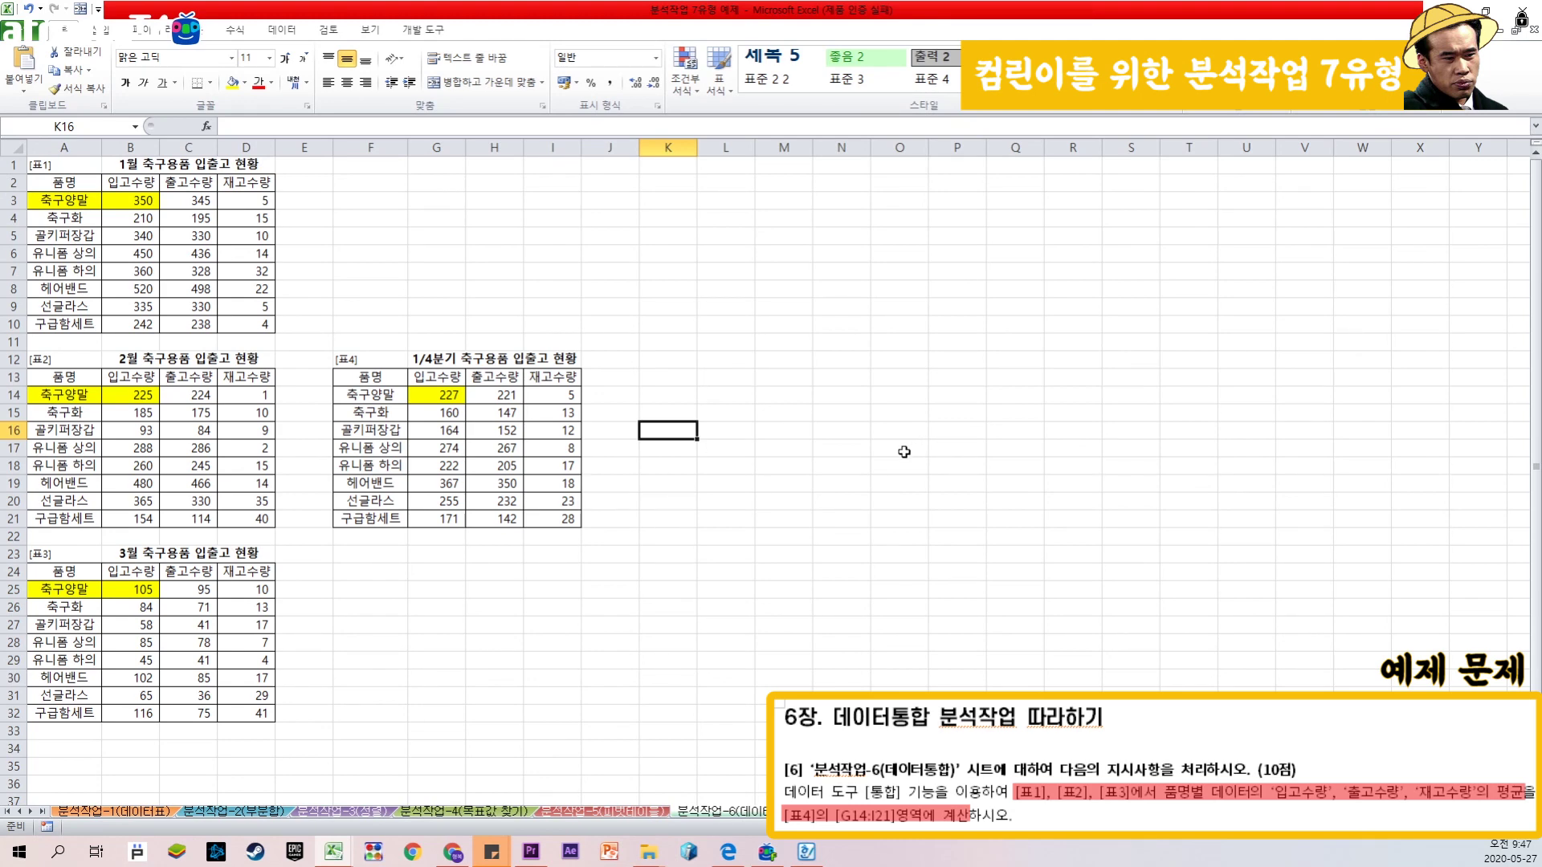
Step: Go to the 분석작업-7(시나리오) sheet and review the exercise's 셀 이름 정의 (cell name) requirements
{"action": "left_click", "coordinate": [843, 811]}
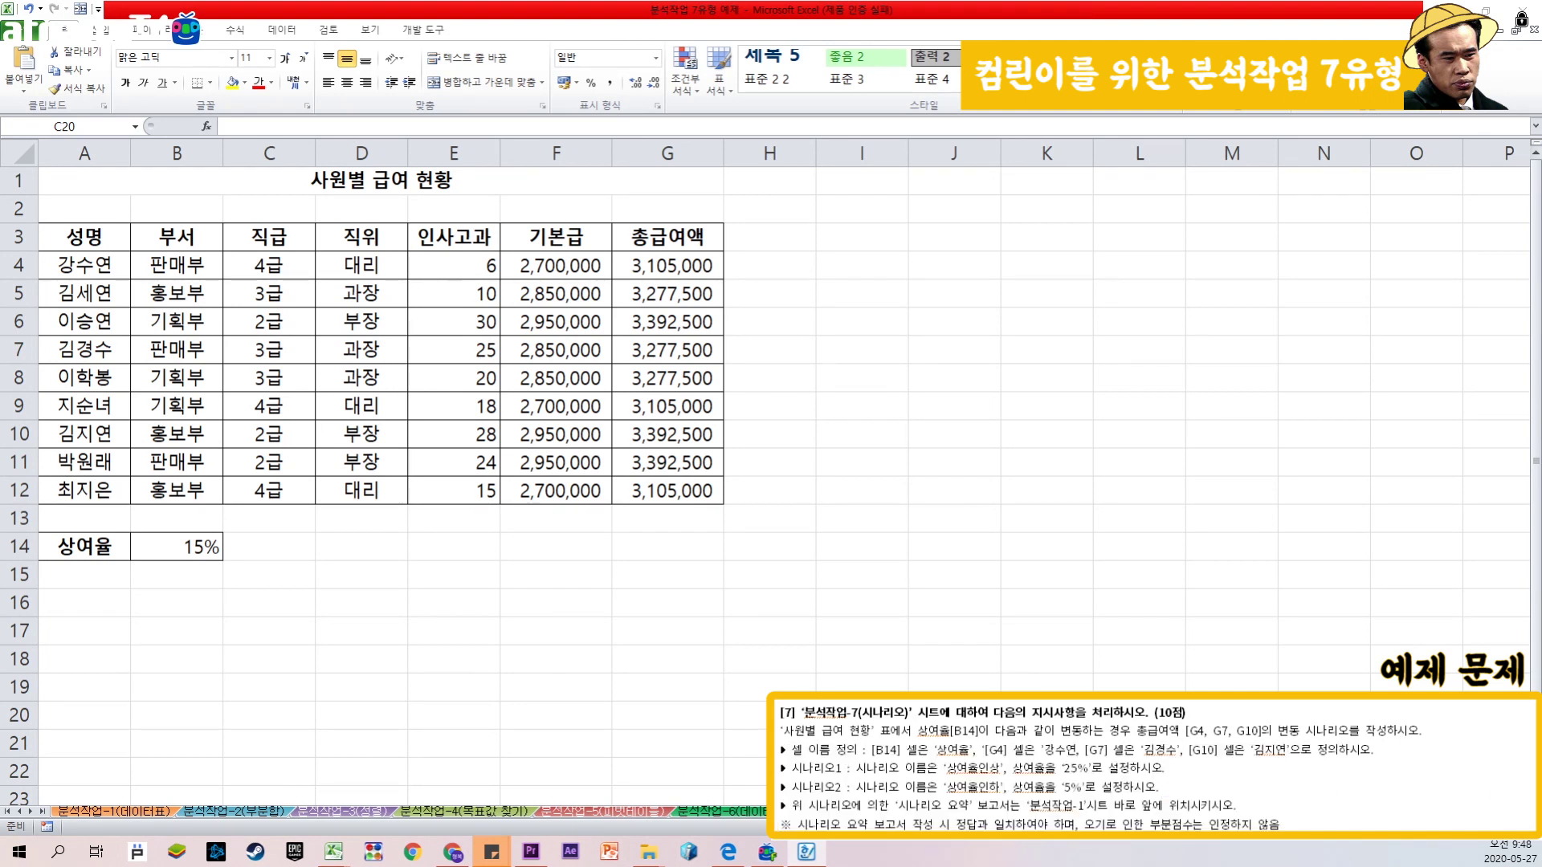
{"action": "left_click_drag", "start_coordinate": [792, 750], "coordinate": [847, 750]}
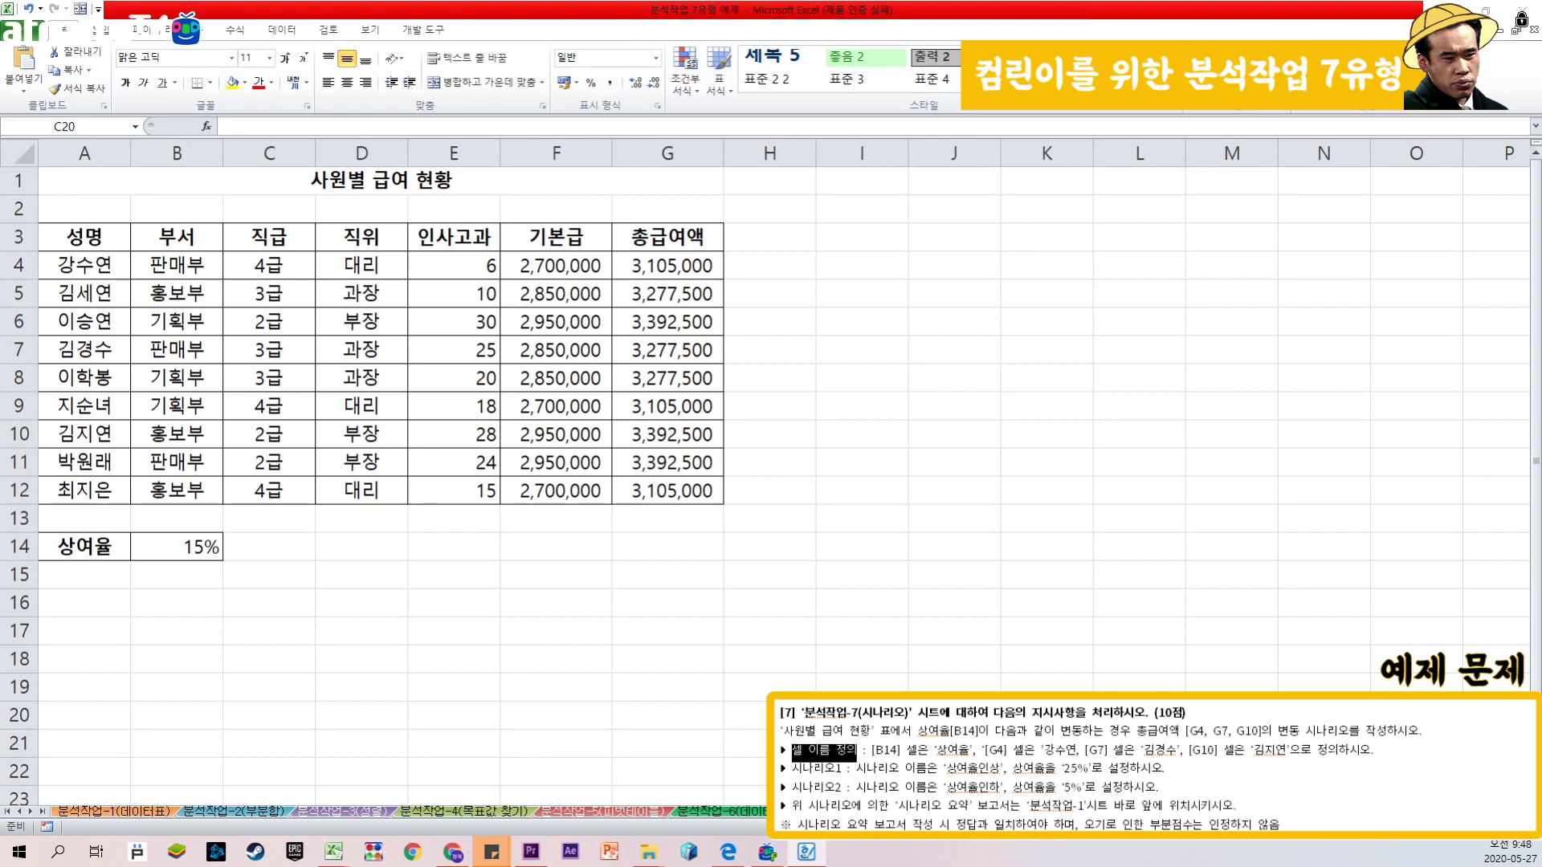
{"action": "left_click_drag", "start_coordinate": [1253, 750], "coordinate": [1372, 750]}
{"action": "left_click", "coordinate": [1317, 755]}
{"action": "left_click", "coordinate": [517, 409]}
{"action": "left_click", "coordinate": [411, 343]}
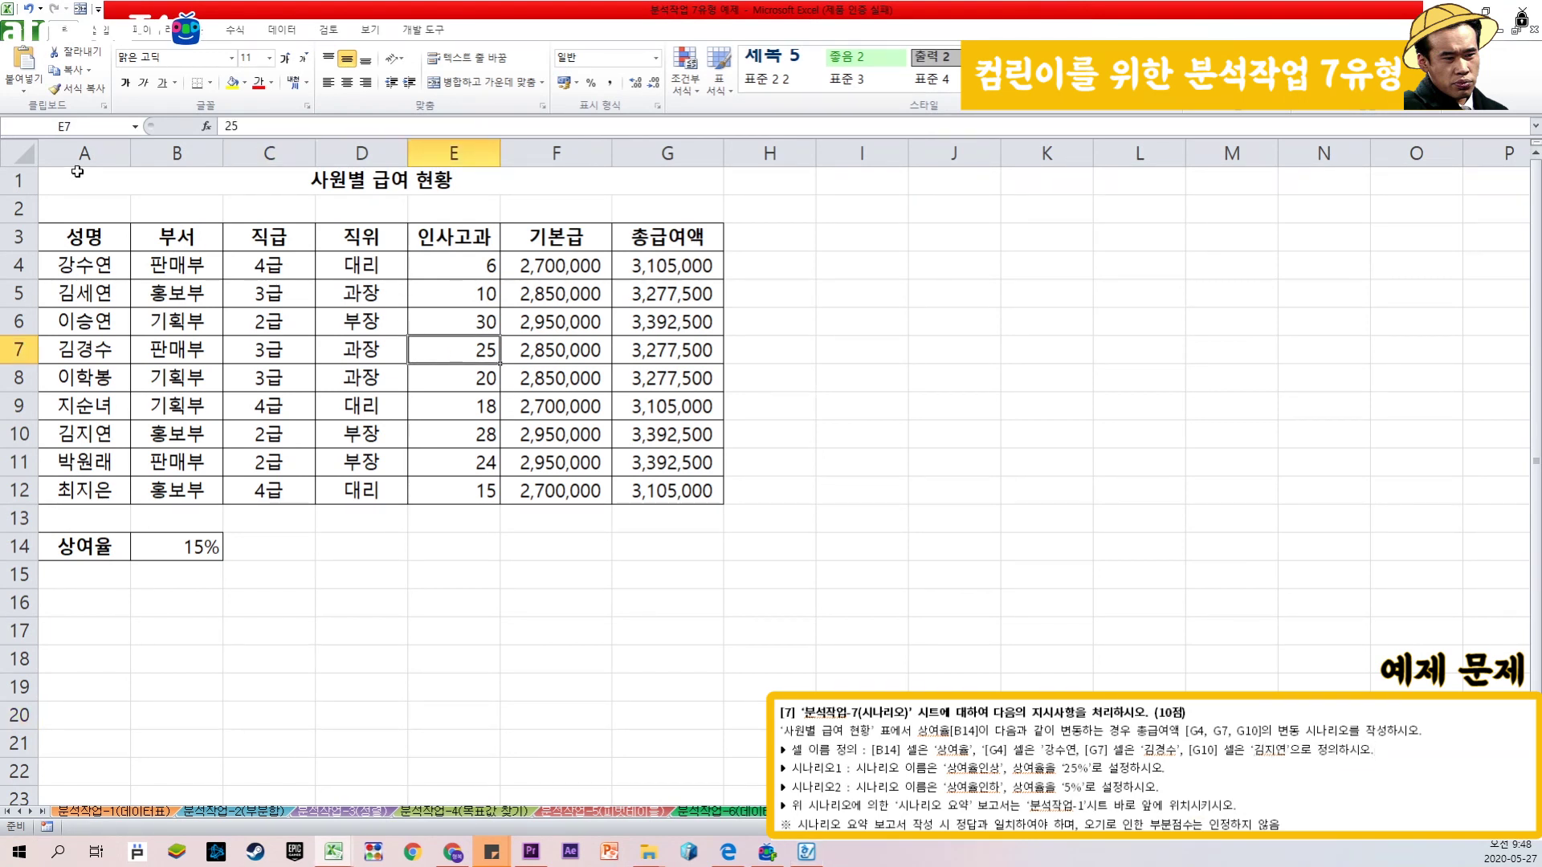
{"action": "left_click", "coordinate": [75, 128]}
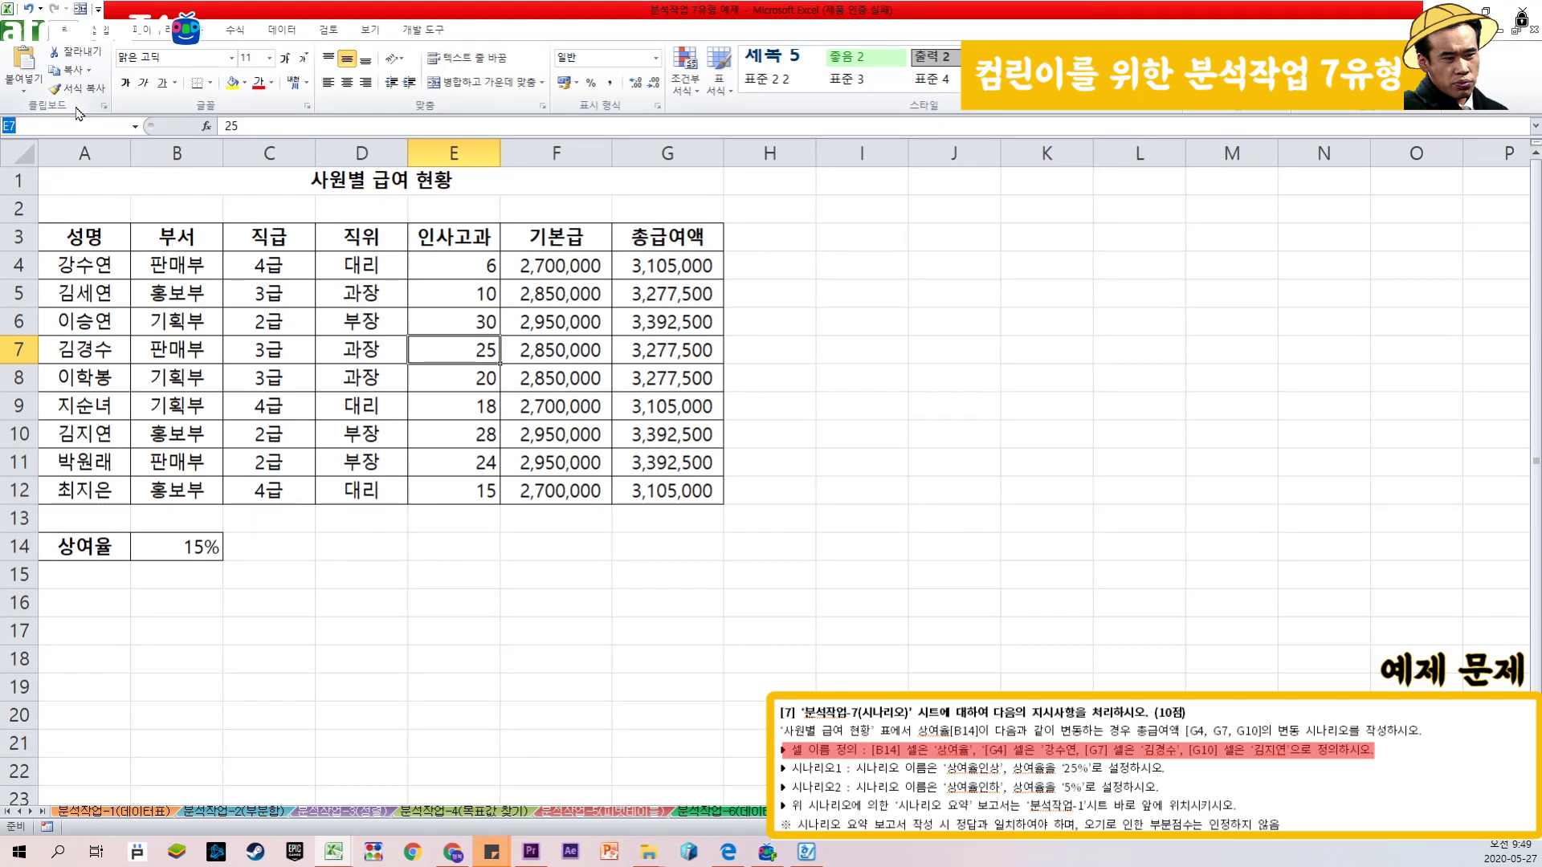
Step: Define the name 상여율 for the bonus rate cell B14
{"action": "left_click", "coordinate": [211, 545]}
{"action": "left_click", "coordinate": [84, 126]}
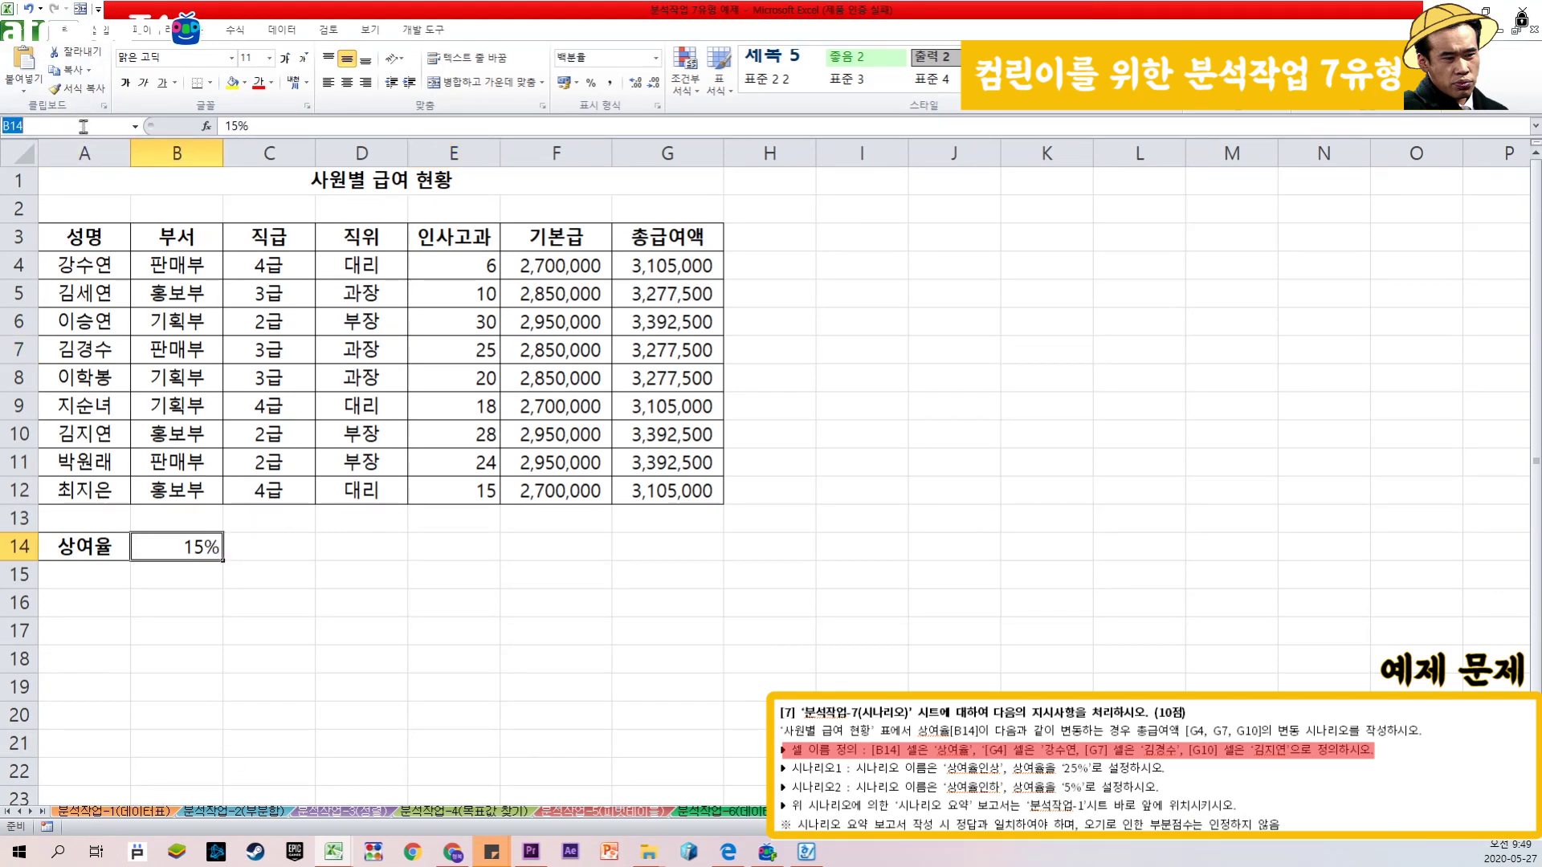
{"action": "type", "text": "상여율"}
{"action": "key", "text": "Return"}
Step: Name the 총급여액 cells G4 and G7 after the employees listed in their rows
{"action": "left_click", "coordinate": [648, 271]}
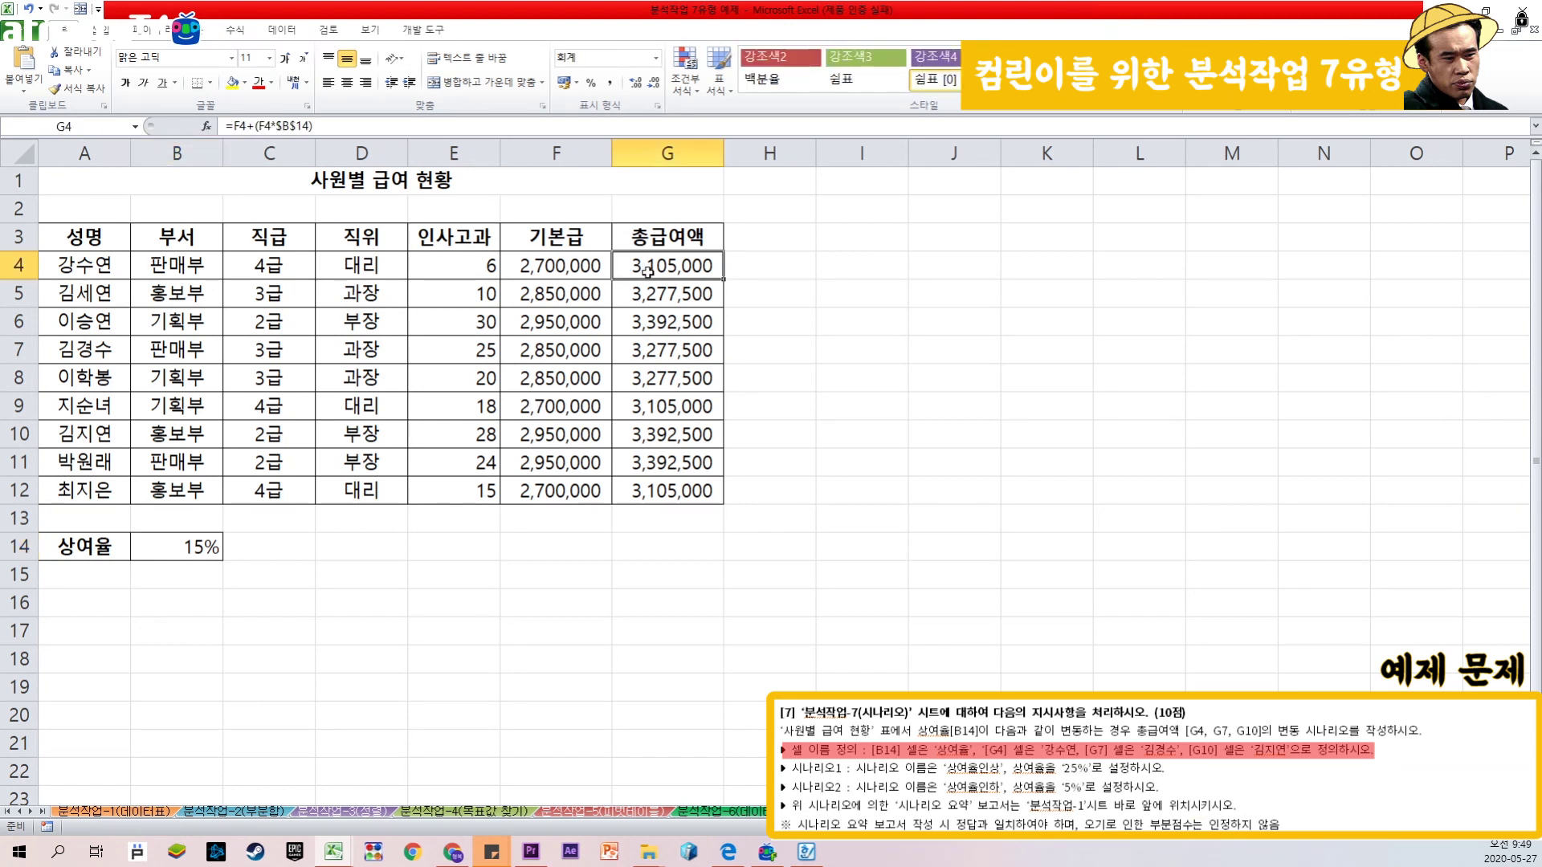
{"action": "left_click", "coordinate": [105, 126]}
{"action": "type", "text": "강수연"}
{"action": "key", "text": "Return"}
{"action": "left_click_drag", "start_coordinate": [97, 347], "coordinate": [667, 349]}
{"action": "left_click", "coordinate": [667, 350]}
{"action": "left_click", "coordinate": [72, 127]}
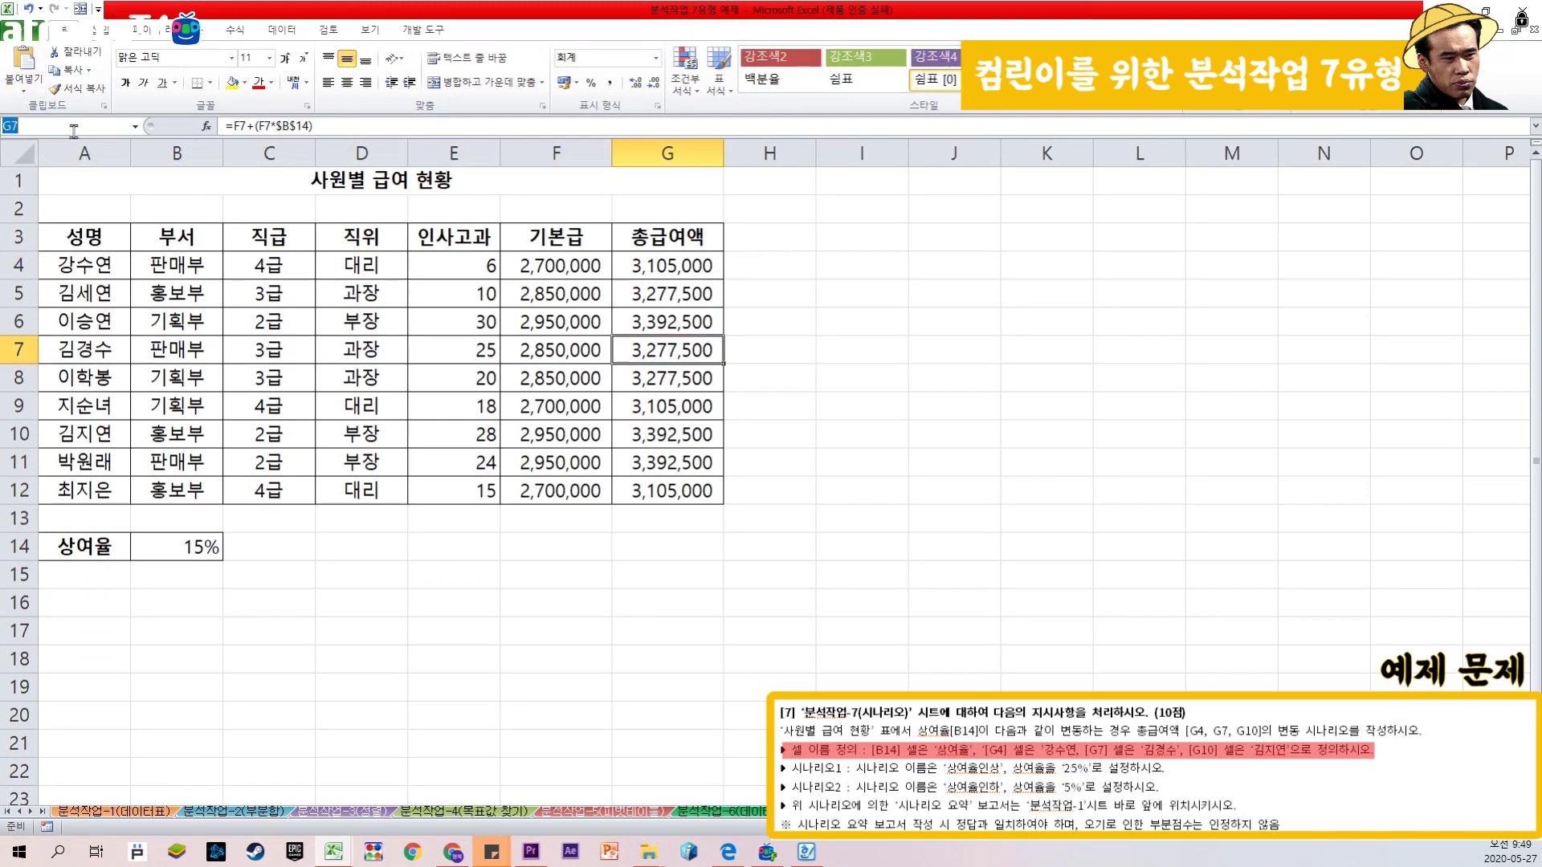
{"action": "type", "text": "김경수"}
{"action": "key", "text": "Return"}
Step: Name the 총급여액 cell G10 after the employee listed in its row
{"action": "left_click_drag", "start_coordinate": [112, 436], "coordinate": [562, 435]}
{"action": "left_click", "coordinate": [673, 435]}
{"action": "left_click", "coordinate": [84, 126]}
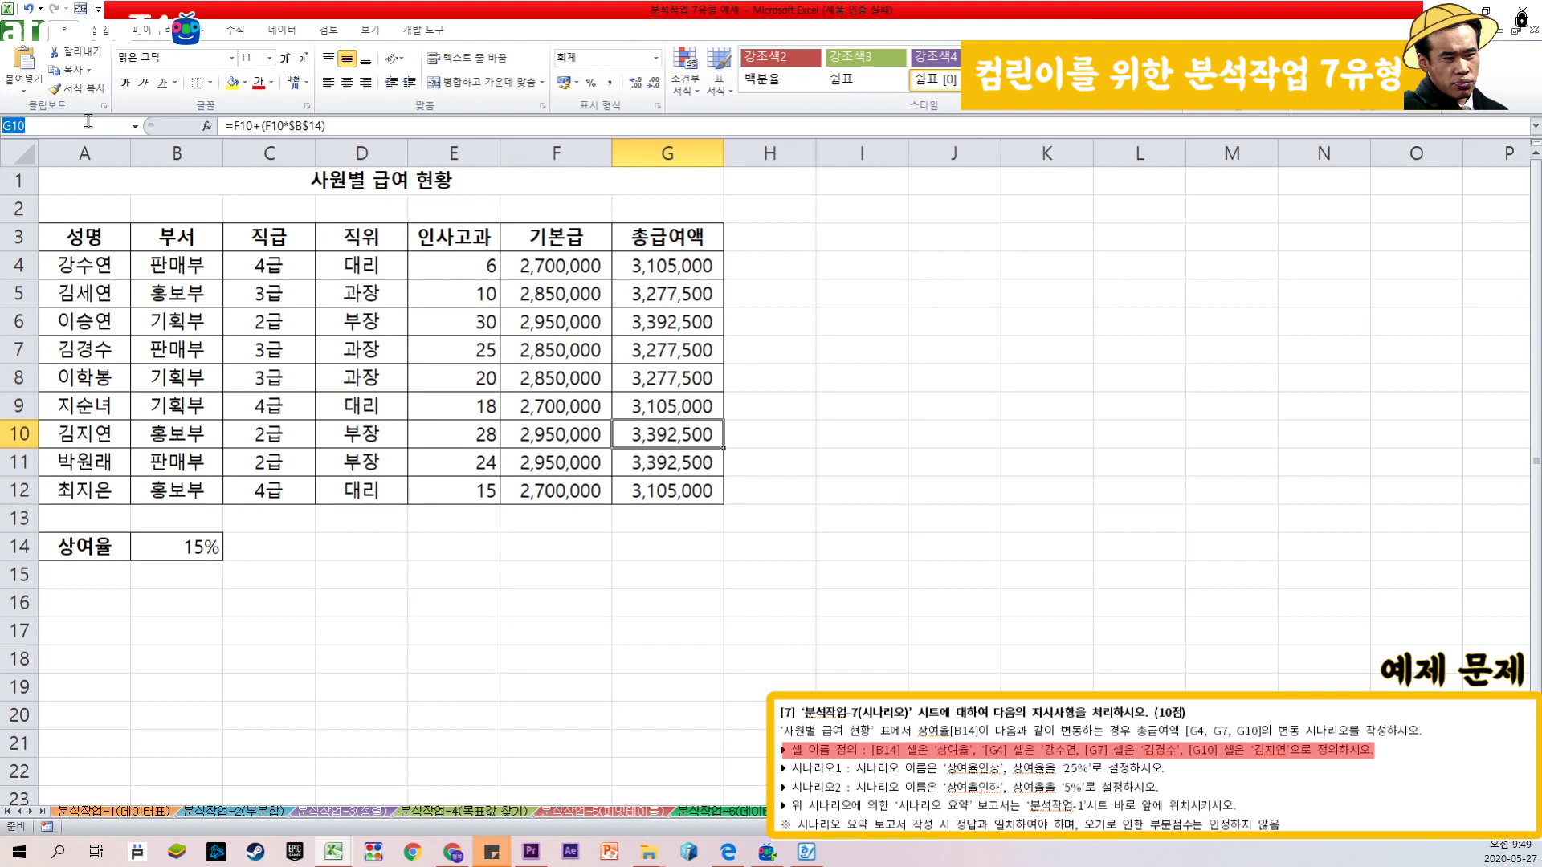
{"action": "type", "text": "김지연"}
{"action": "key", "text": "Return"}
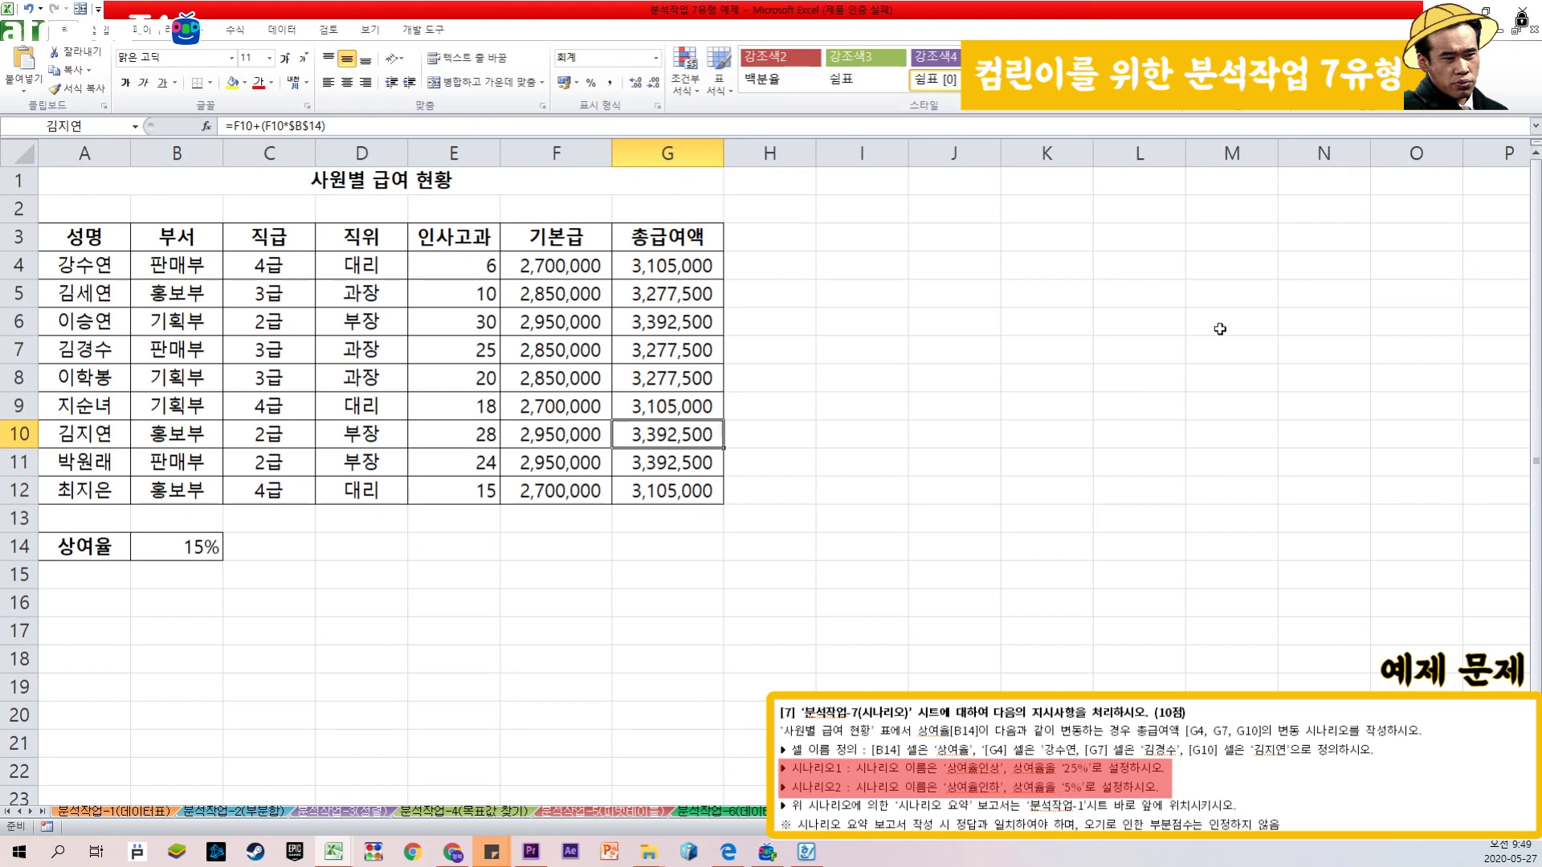
Step: Start adding a scenario in the 시나리오 관리자 (Scenario Manager) and name it 상여율인상
{"action": "left_click", "coordinate": [793, 264]}
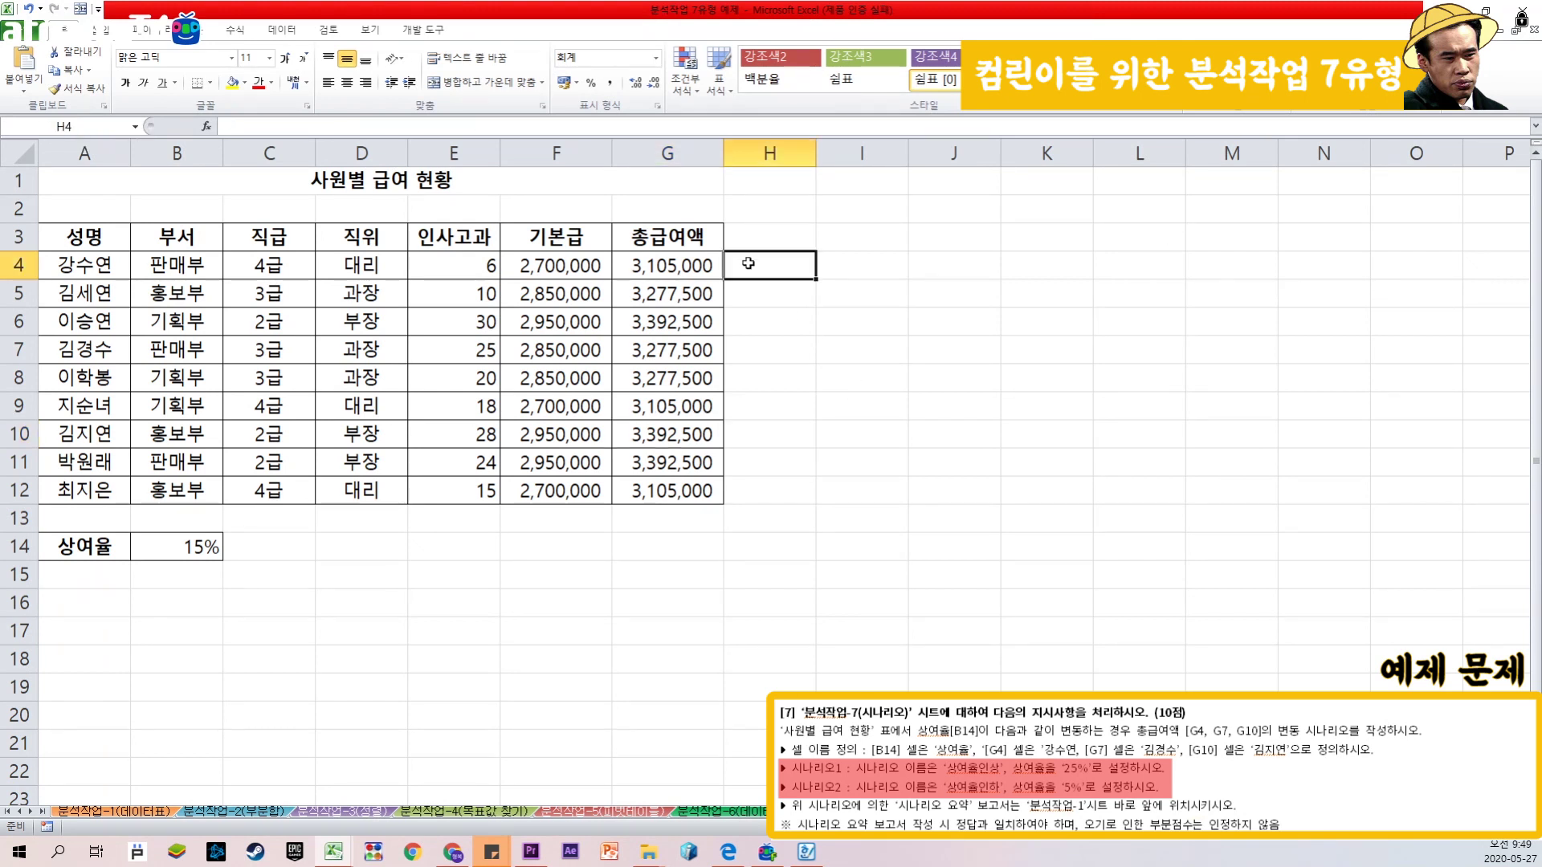
{"action": "left_click", "coordinate": [274, 31]}
{"action": "left_click", "coordinate": [656, 83]}
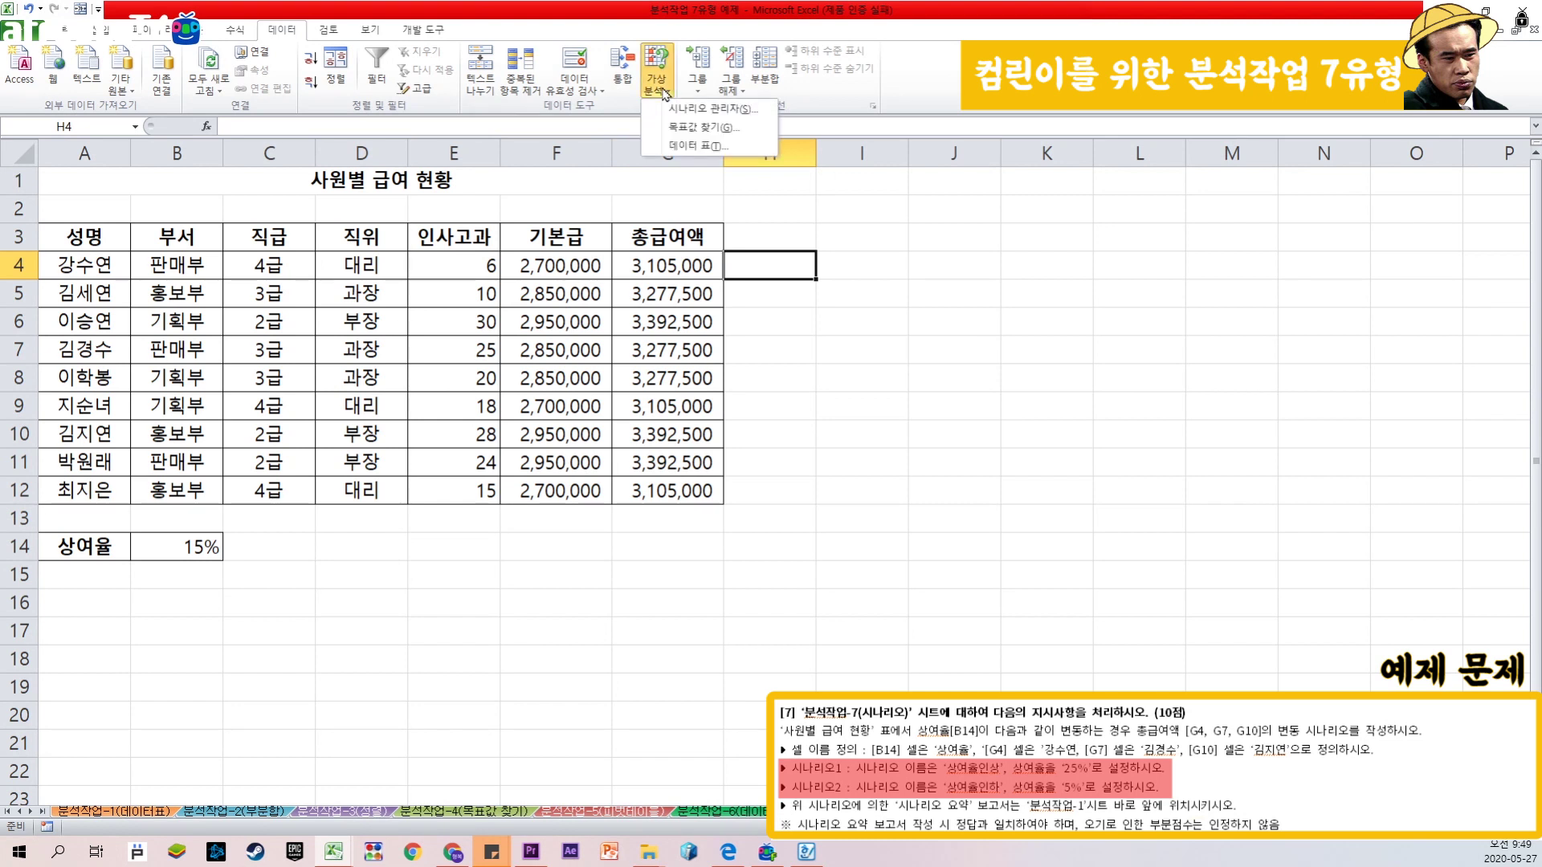
{"action": "left_click", "coordinate": [736, 115]}
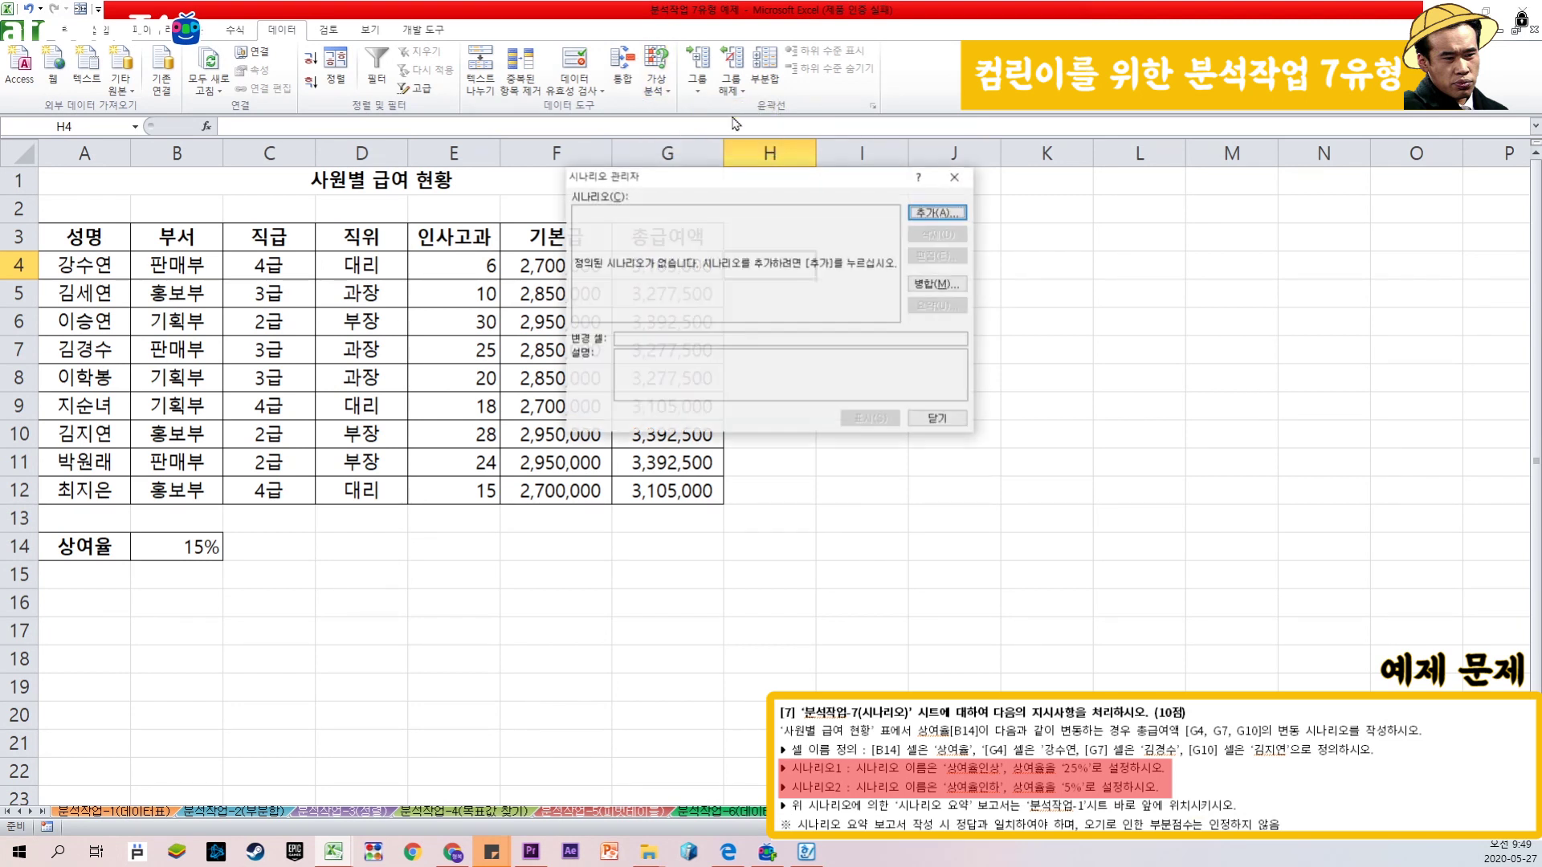
{"action": "left_click_drag", "start_coordinate": [770, 171], "coordinate": [961, 225]}
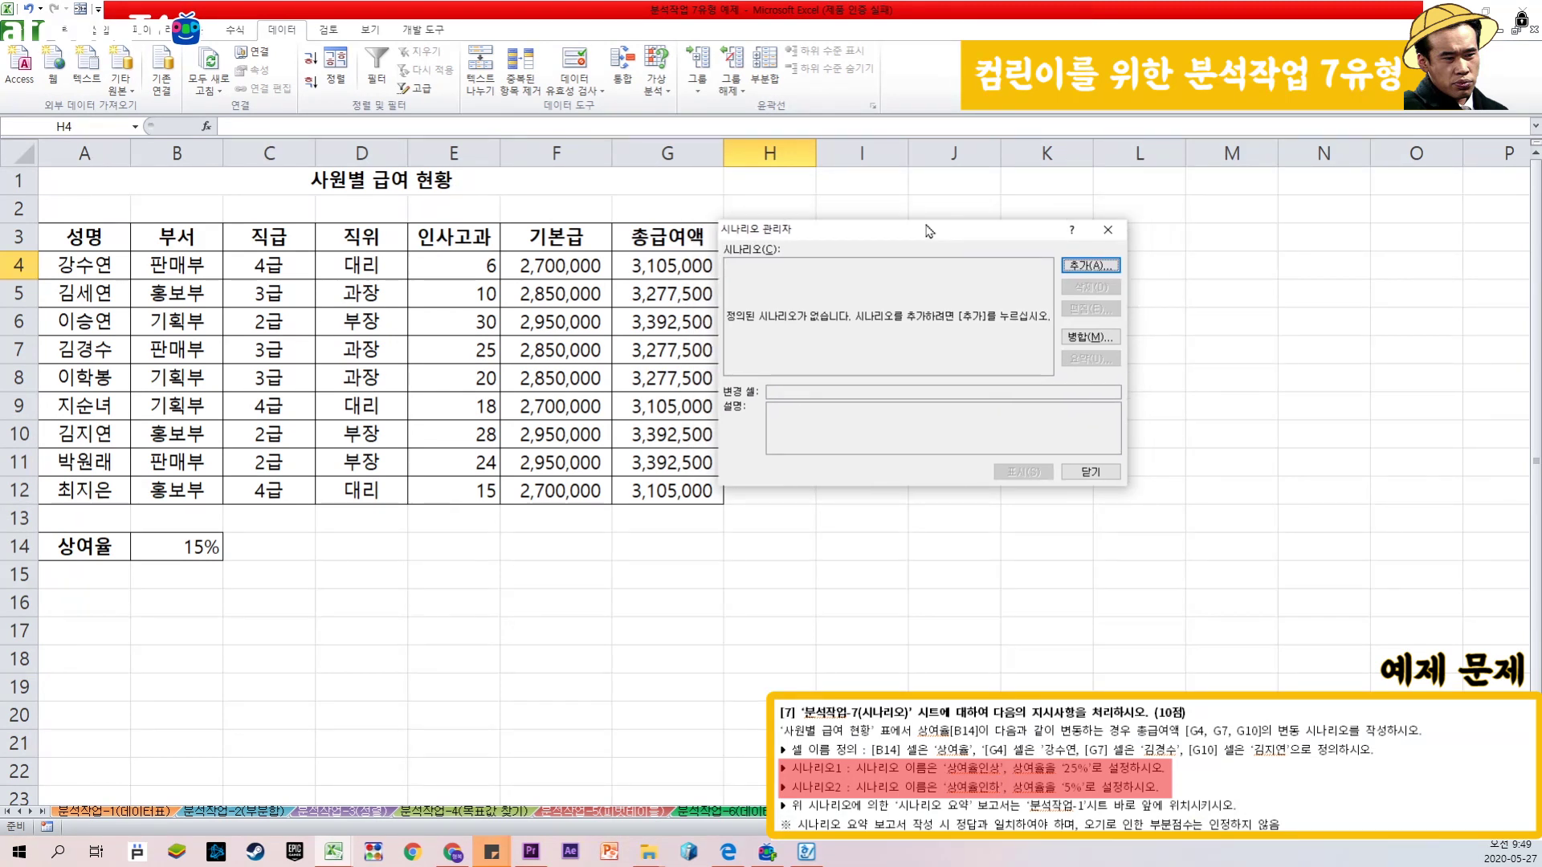
{"action": "left_click", "coordinate": [1122, 258]}
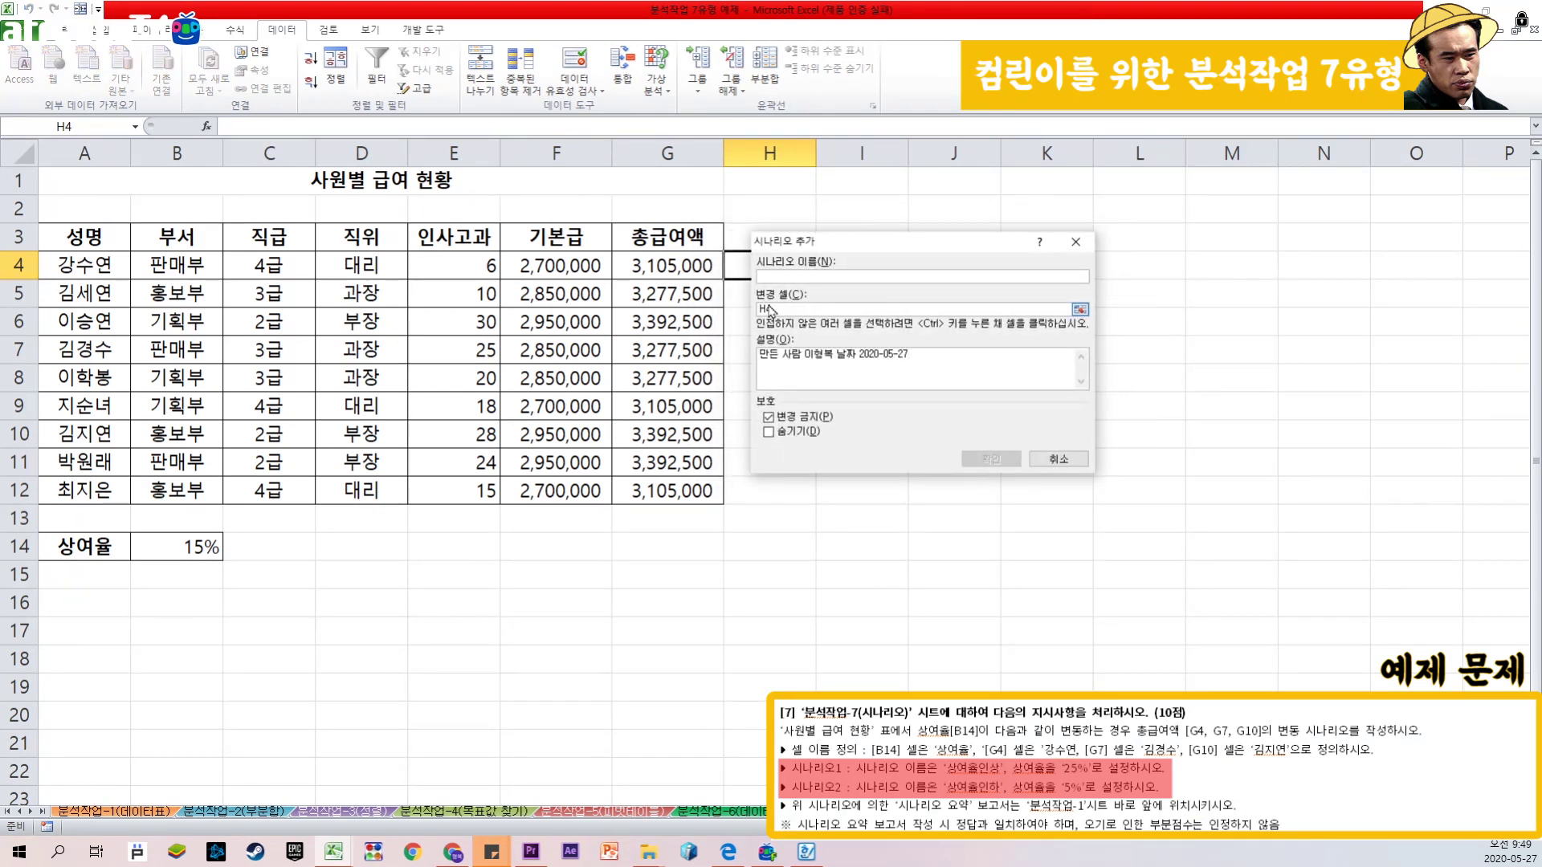
{"action": "type", "text": "상여율"}
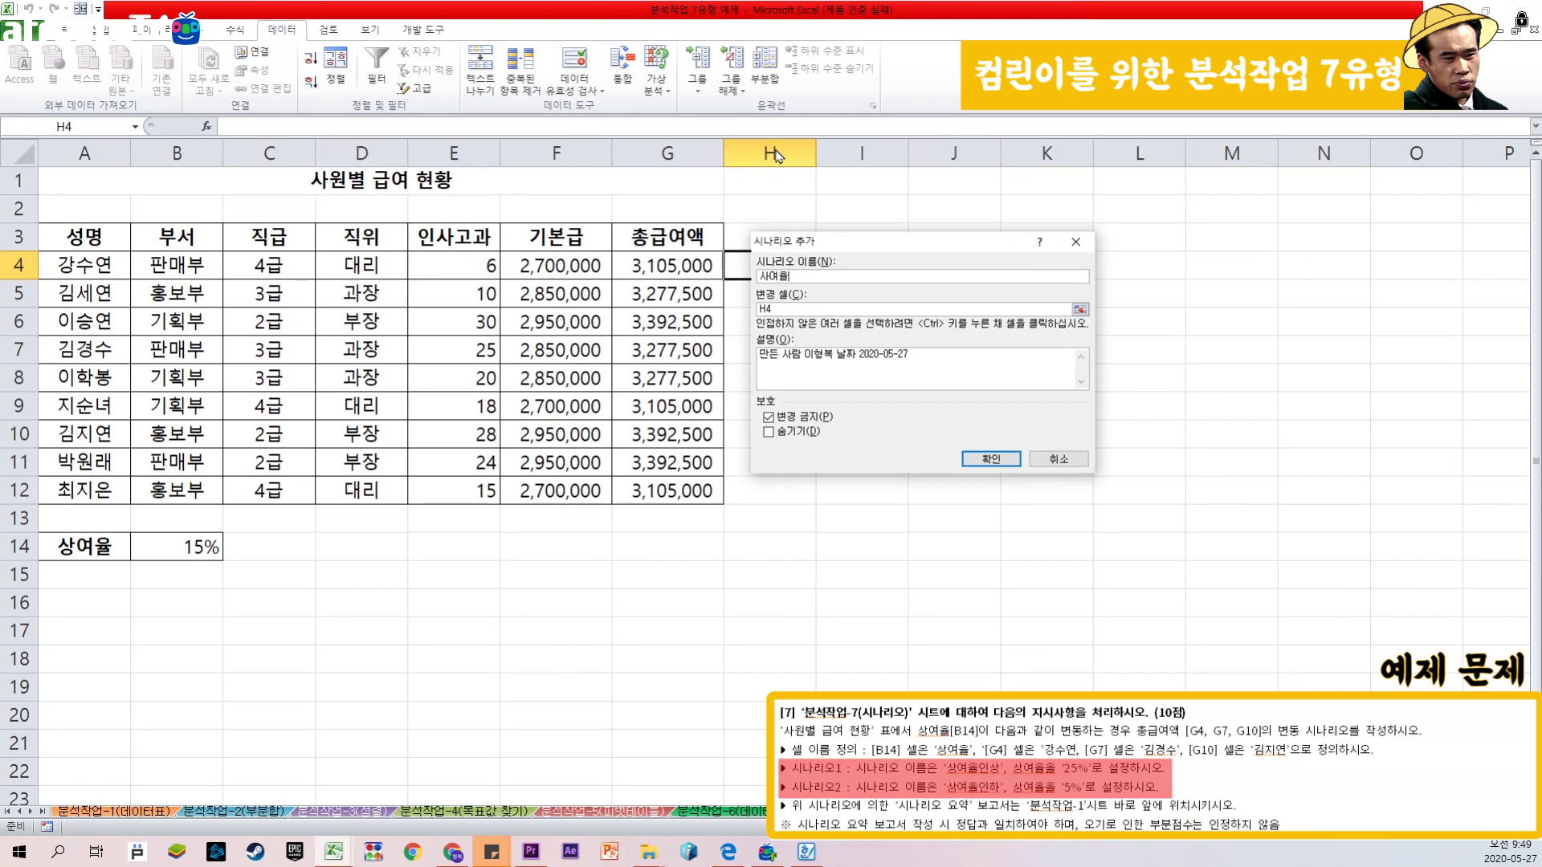
{"action": "type", "text": "상여율인하"}
{"action": "key", "text": "BackSpace"}
{"action": "type", "text": "상"}
Step: Use B14 as the changing cell of the 상여율인상 scenario and set its 상여율 value to 25%
{"action": "left_click", "coordinate": [788, 311]}
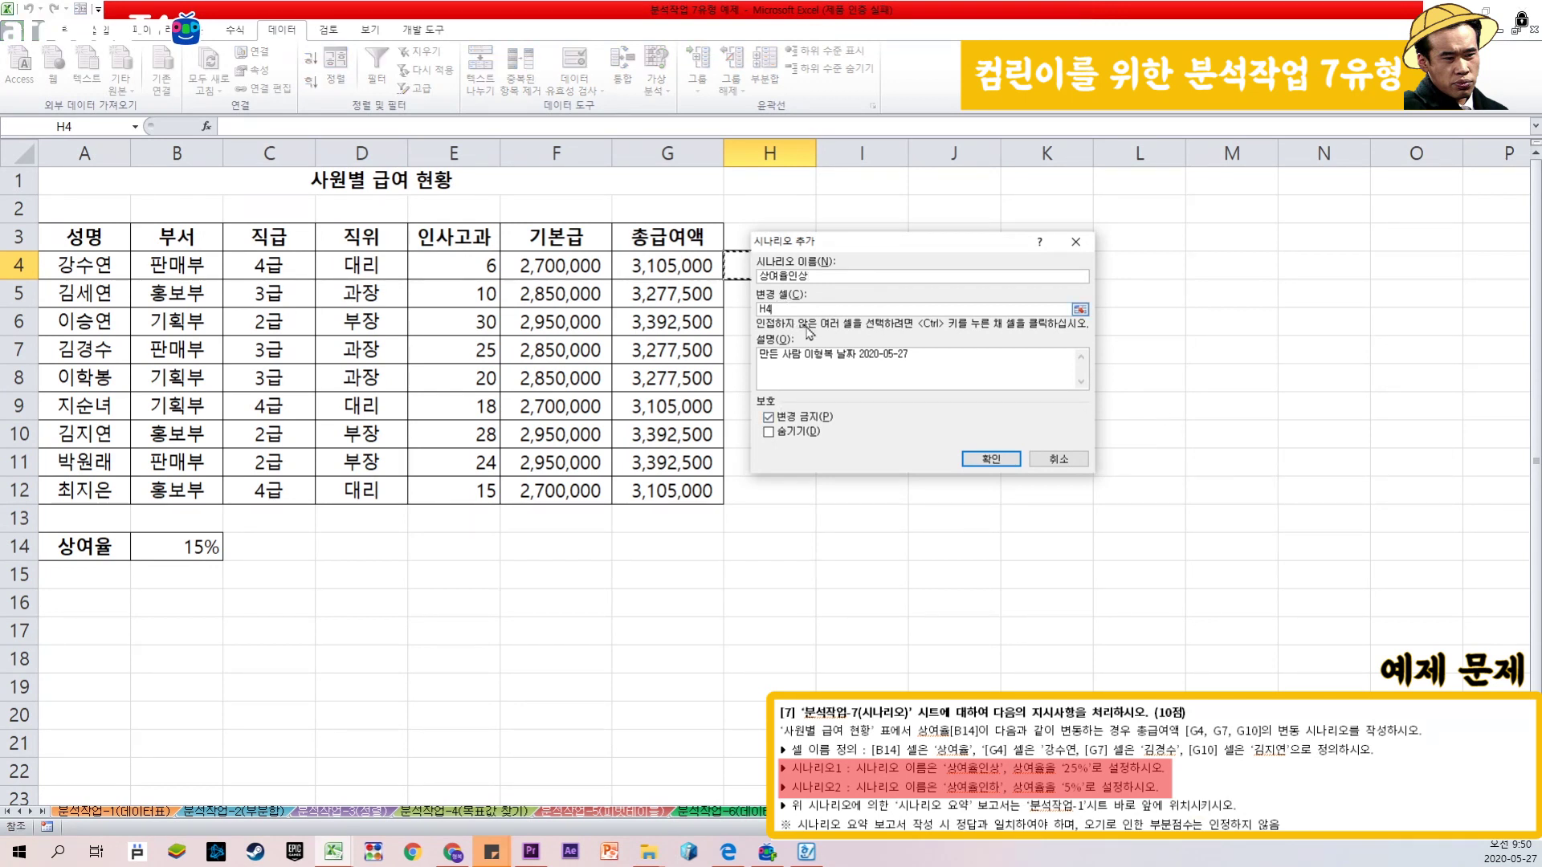
{"action": "left_click", "coordinate": [188, 548]}
{"action": "left_click", "coordinate": [991, 458]}
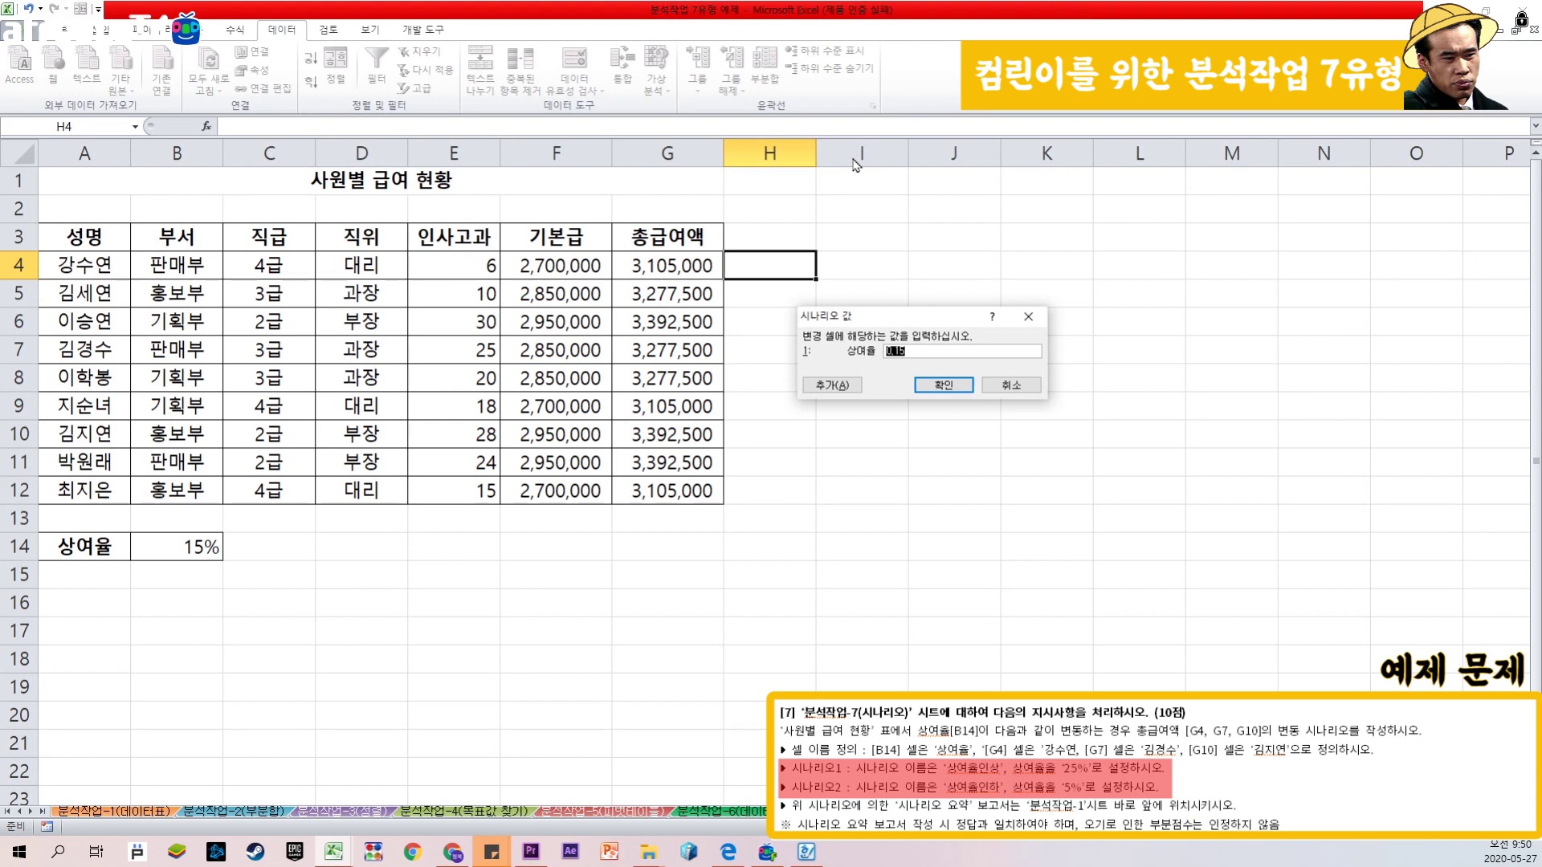
{"action": "type", "text": "0.2"}
{"action": "left_click", "coordinate": [943, 386]}
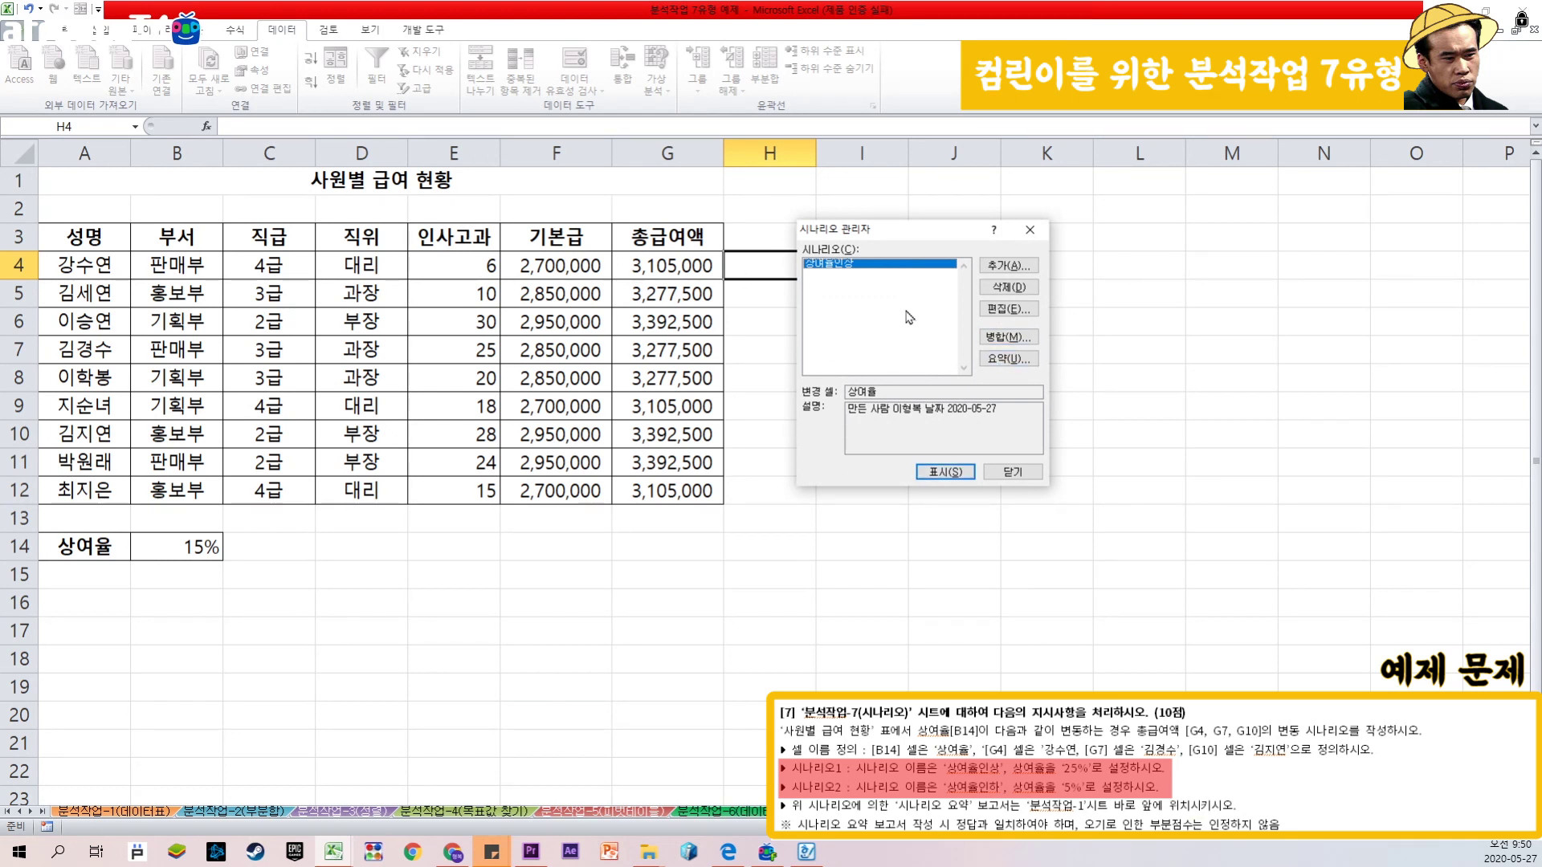
Step: Add a second scenario named 상여율인하 with B14 as the changing cell and a 상여율 value of 0.05
{"action": "left_click", "coordinate": [1009, 265]}
{"action": "type", "text": "상여율"}
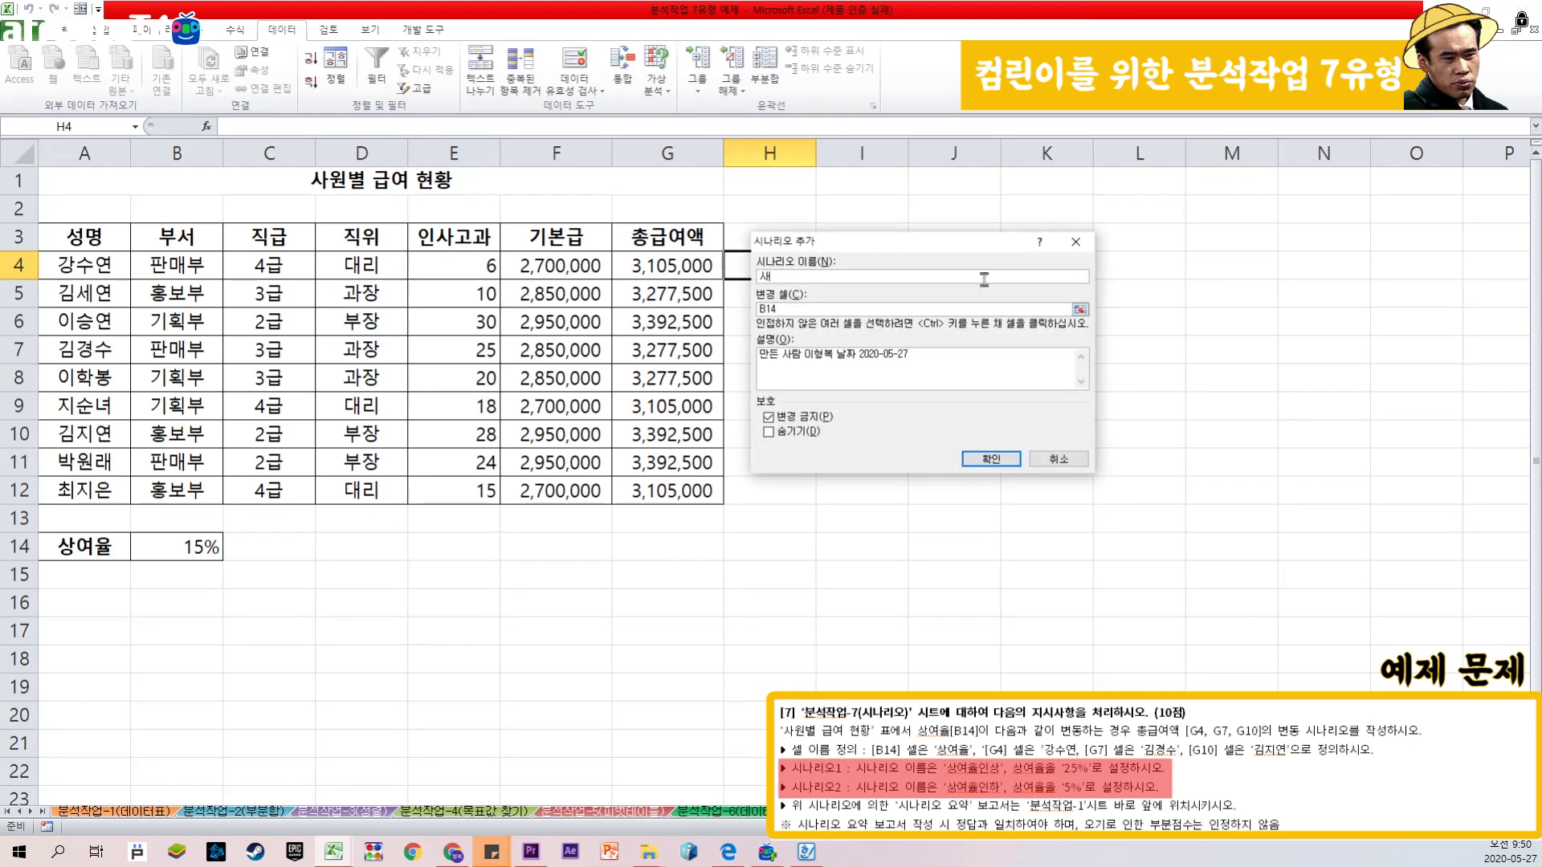
{"action": "type", "text": "여율인하"}
{"action": "left_click", "coordinate": [791, 308]}
{"action": "left_click", "coordinate": [211, 555]}
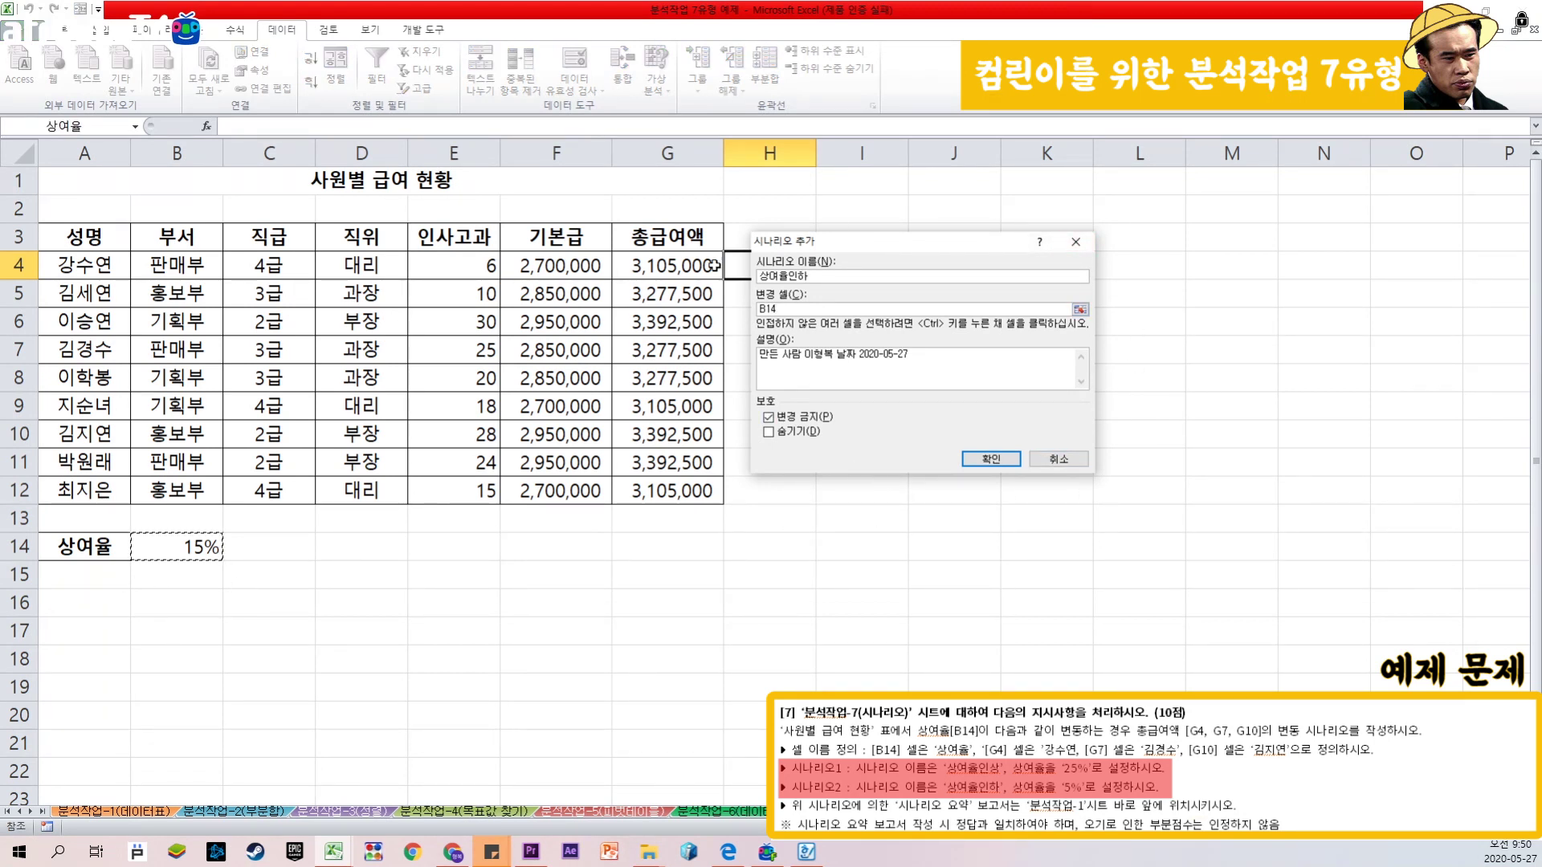
{"action": "left_click", "coordinate": [988, 460]}
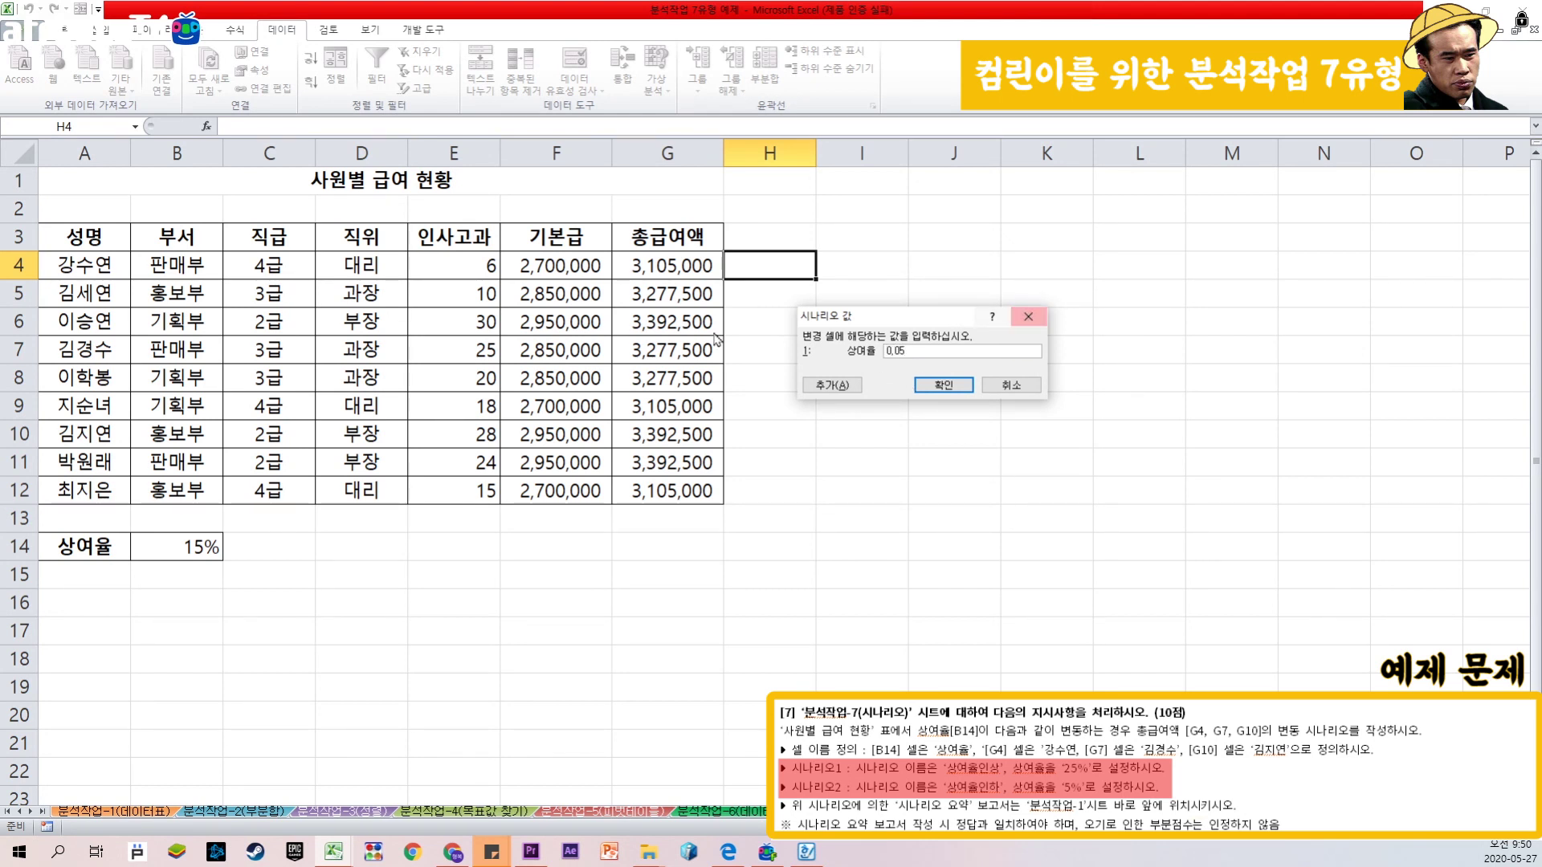
{"action": "left_click", "coordinate": [947, 385]}
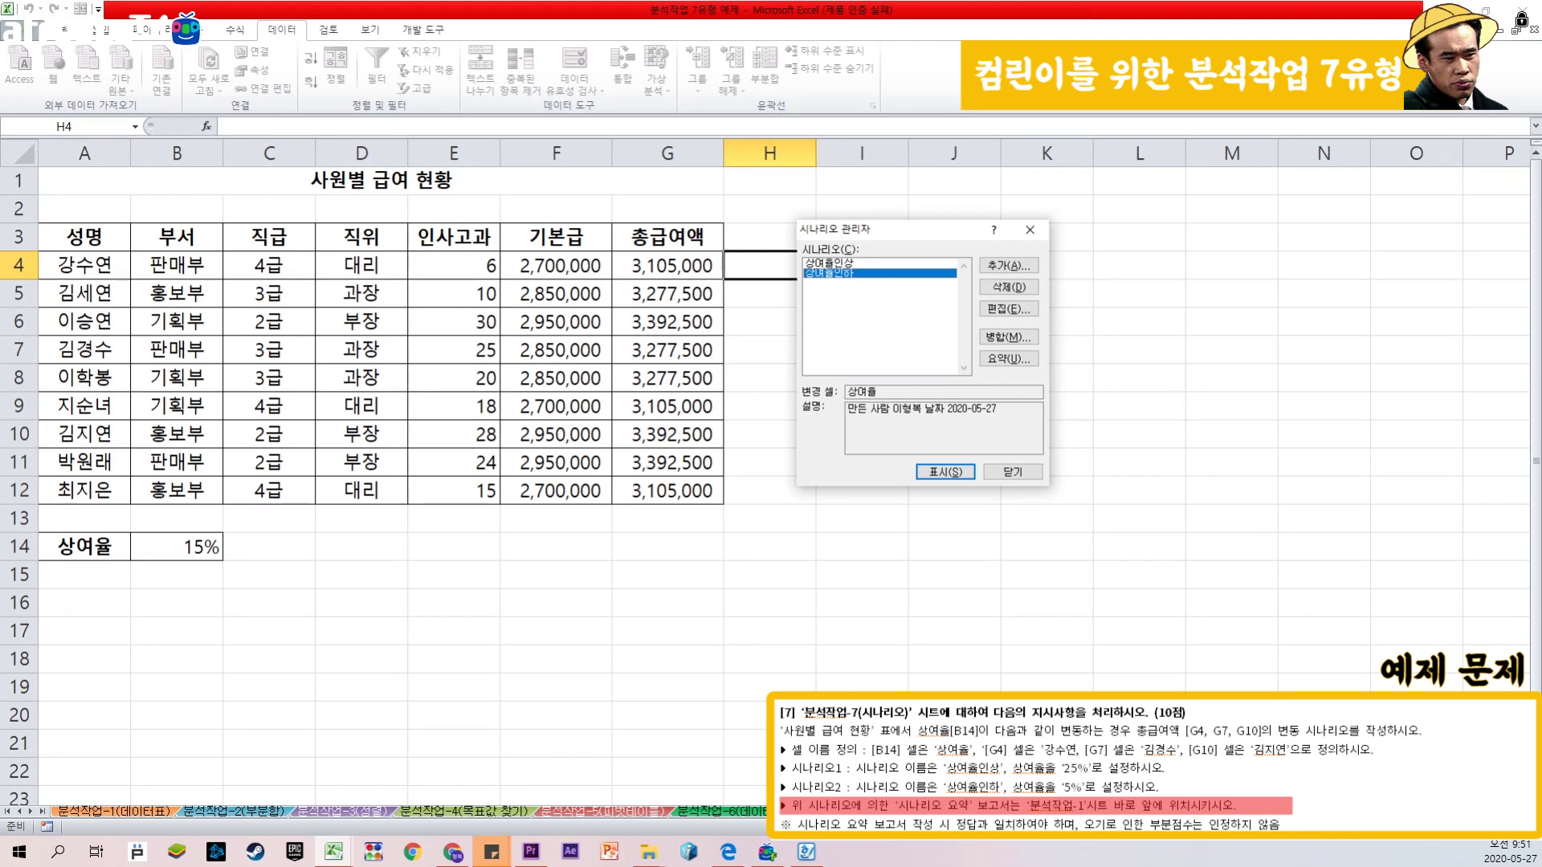
Step: Correct the sheet name in the exercise's 시나리오 요약 instruction to 분석작업-7(시나리오)
{"action": "left_click", "coordinate": [1084, 805]}
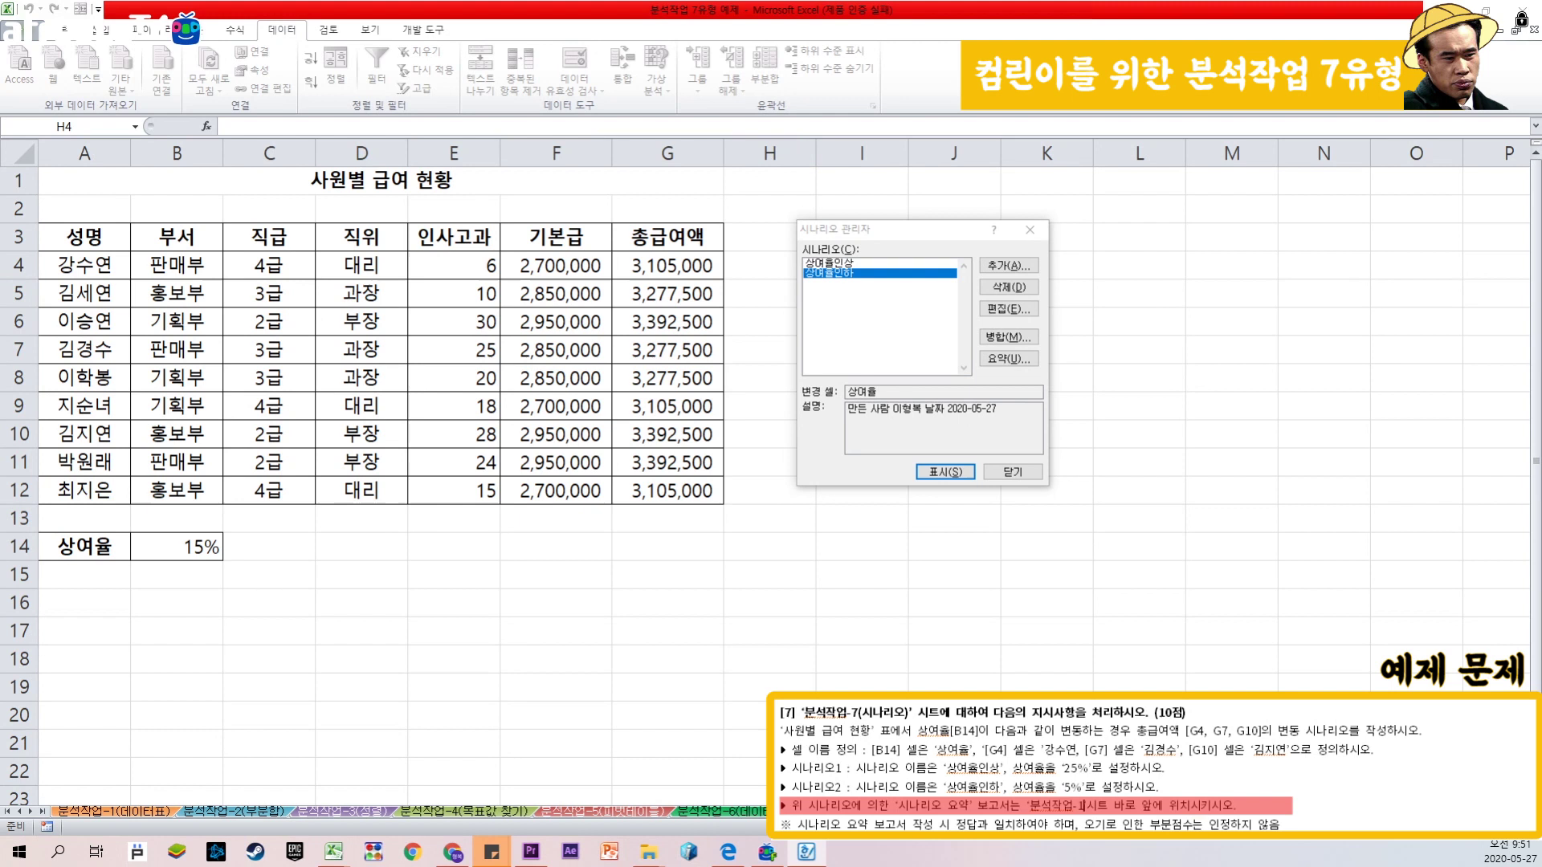
{"action": "type", "text": "ㅅ"}
{"action": "type", "text": "나리오)"}
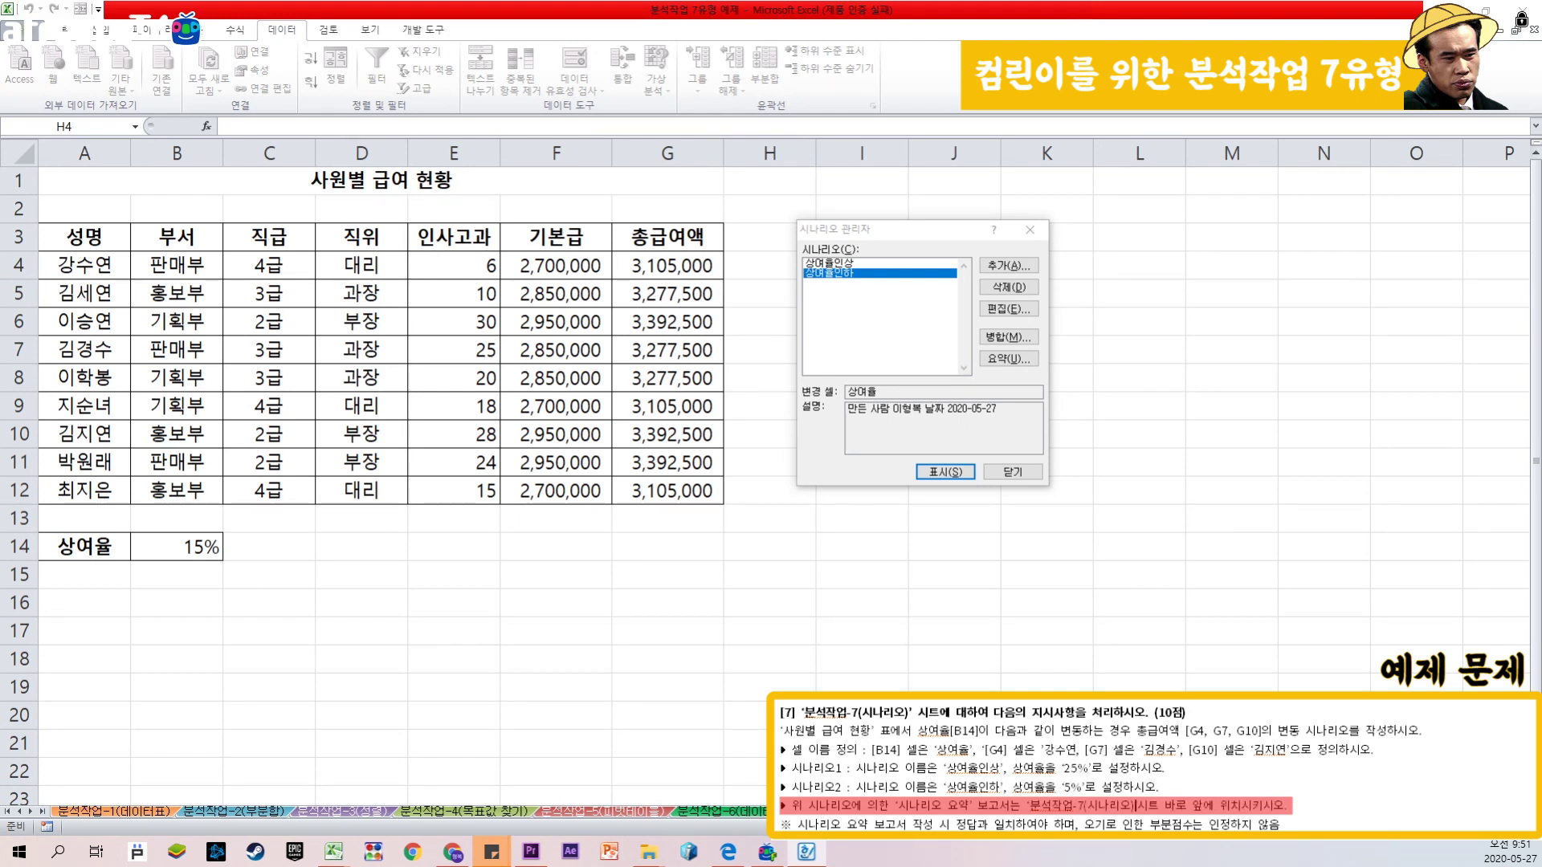
{"action": "key", "text": "Up"}
Step: Create a 시나리오 요약 report of both bonus-rate scenarios with G4, G7 and G10 as the result cells
{"action": "left_click", "coordinate": [1018, 360]}
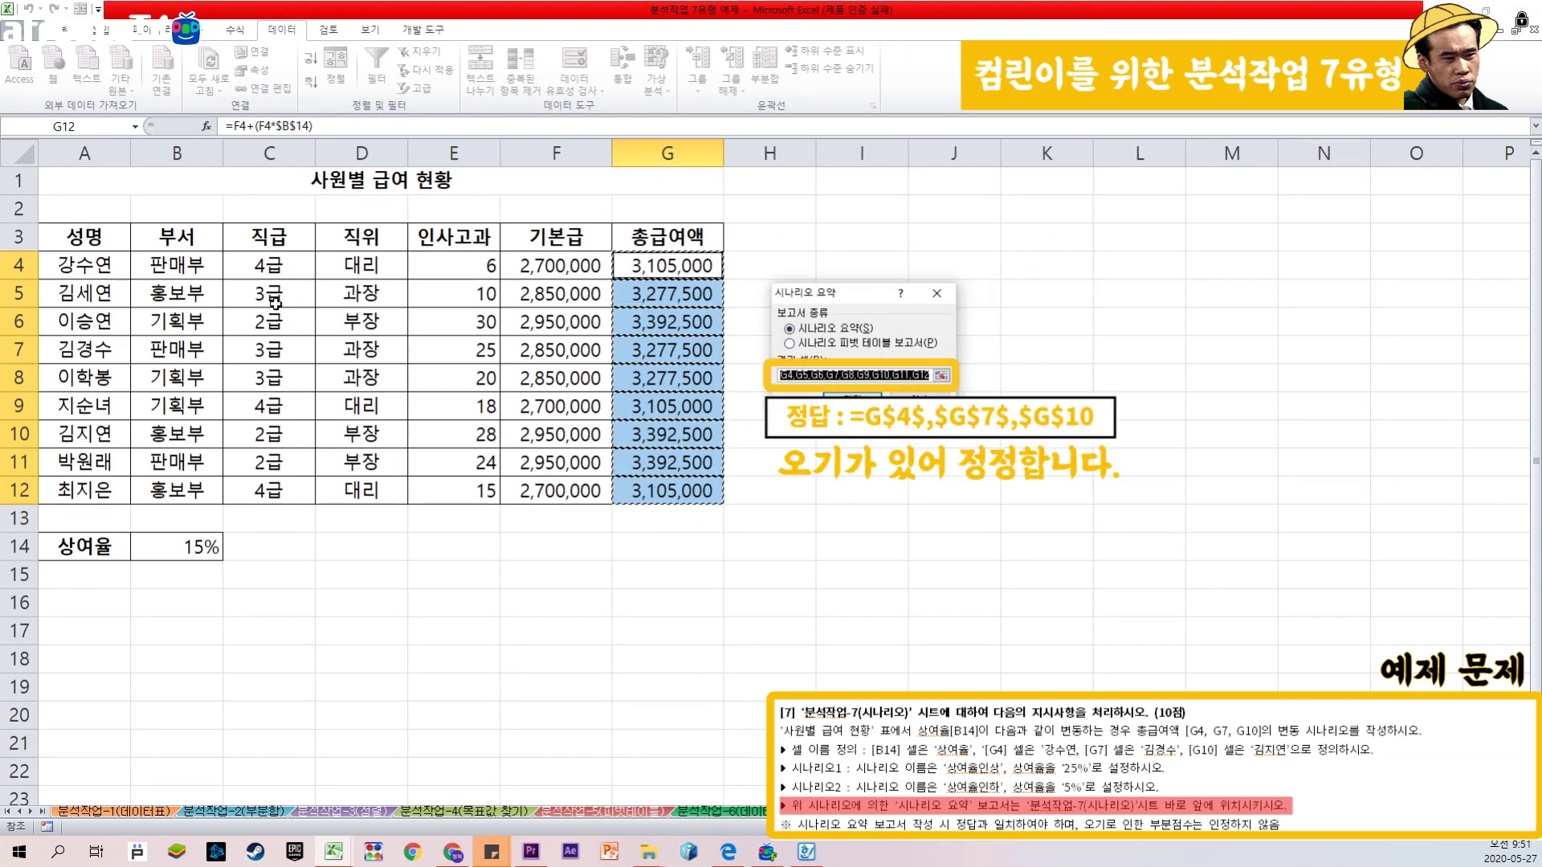
{"action": "key", "text": "Delete"}
{"action": "left_click", "coordinate": [657, 269]}
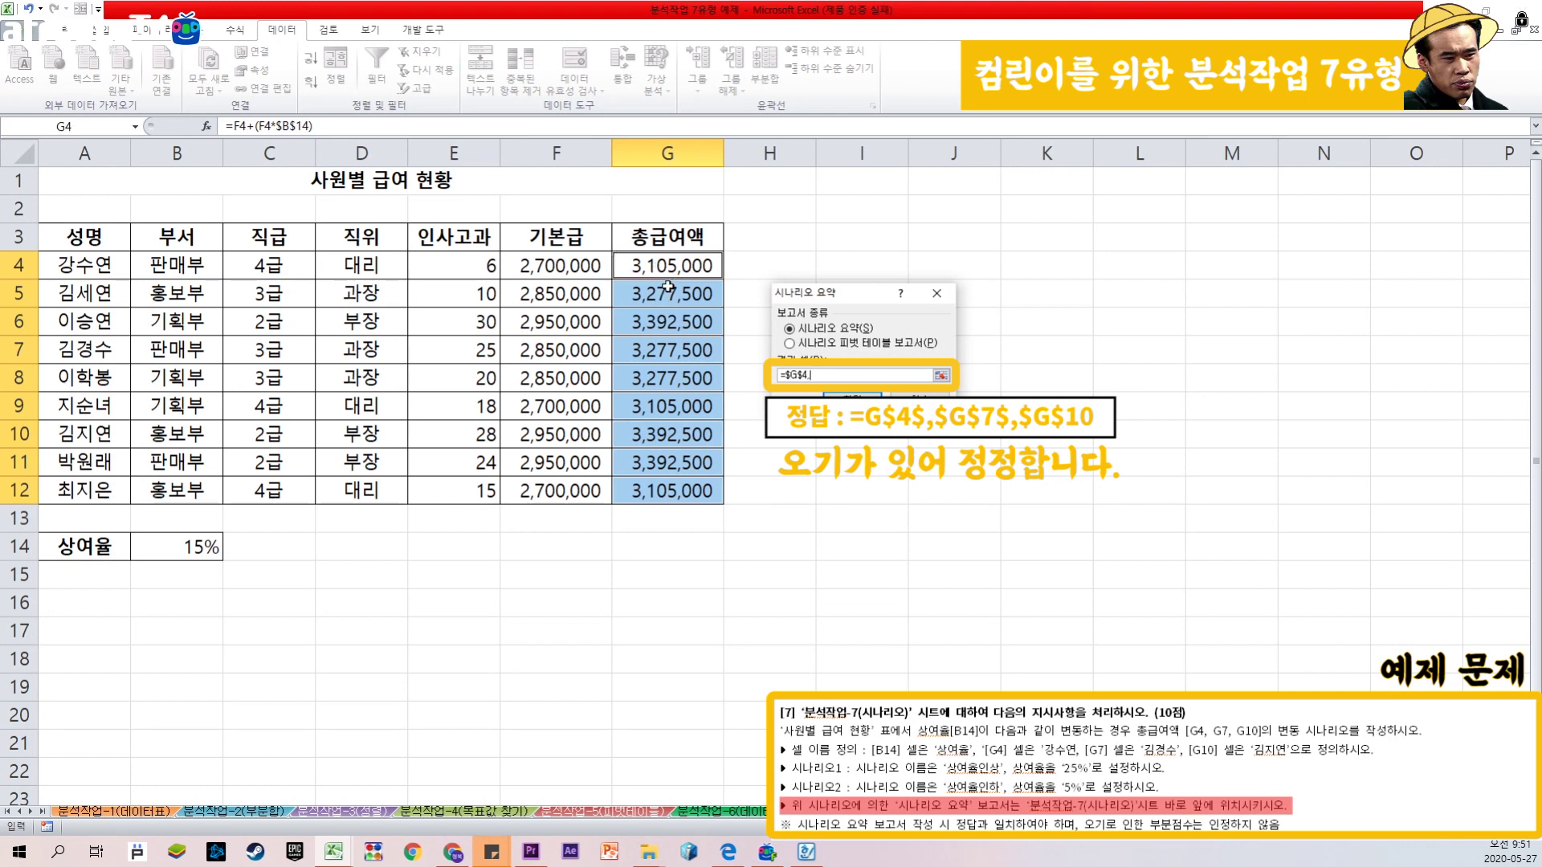
{"action": "left_click", "coordinate": [640, 350], "text": "ctrl"}
{"action": "left_click", "coordinate": [683, 440]}
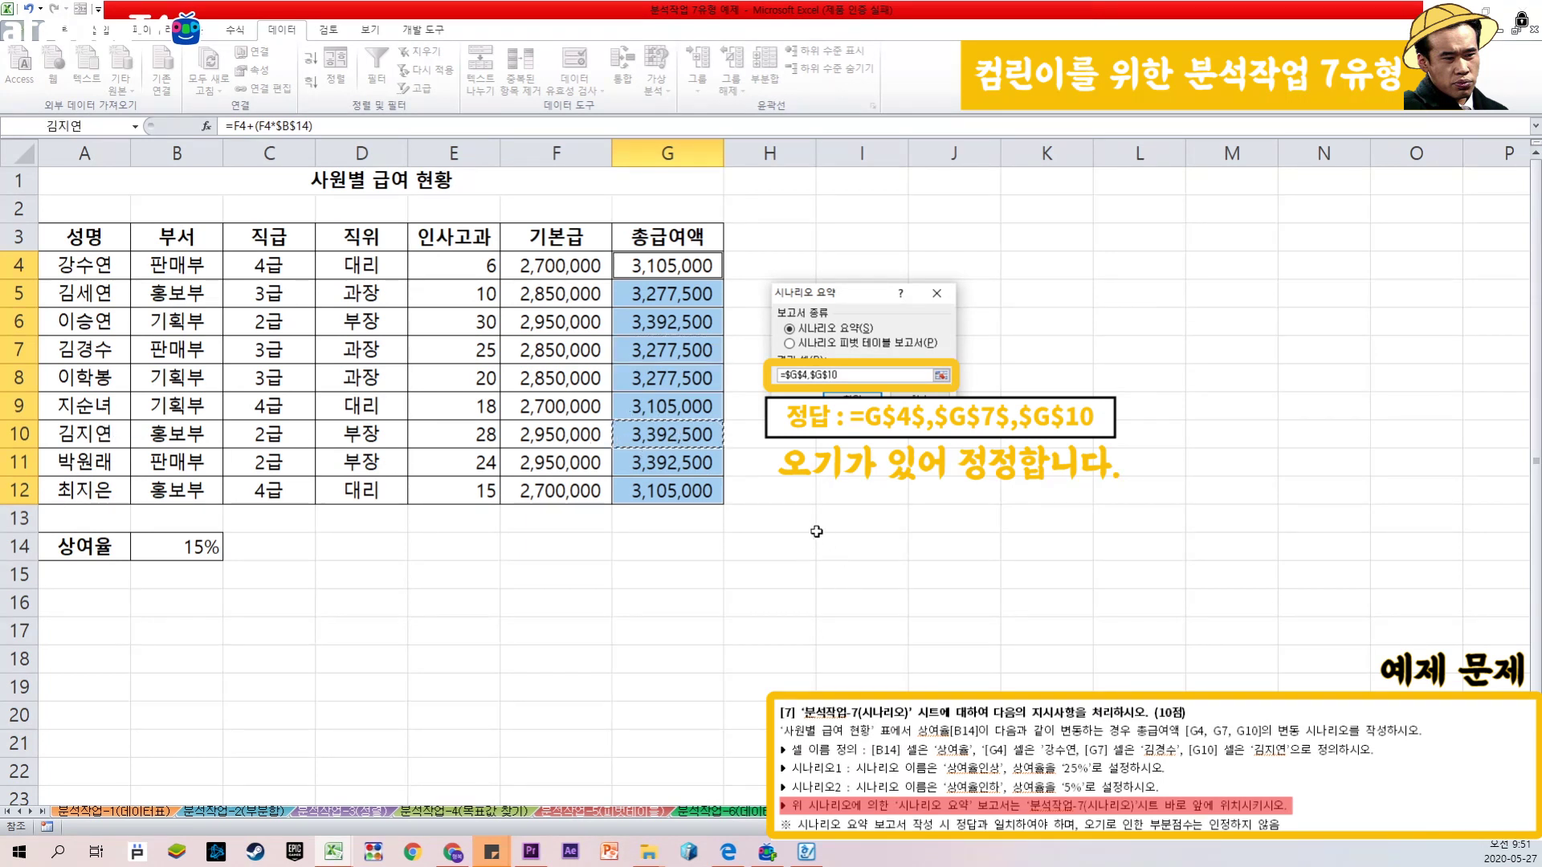
{"action": "left_click", "coordinate": [667, 265]}
{"action": "type", "text": ","}
{"action": "left_click", "coordinate": [650, 350]}
{"action": "type", "text": ","}
{"action": "left_click", "coordinate": [619, 439]}
{"action": "left_click", "coordinate": [851, 395]}
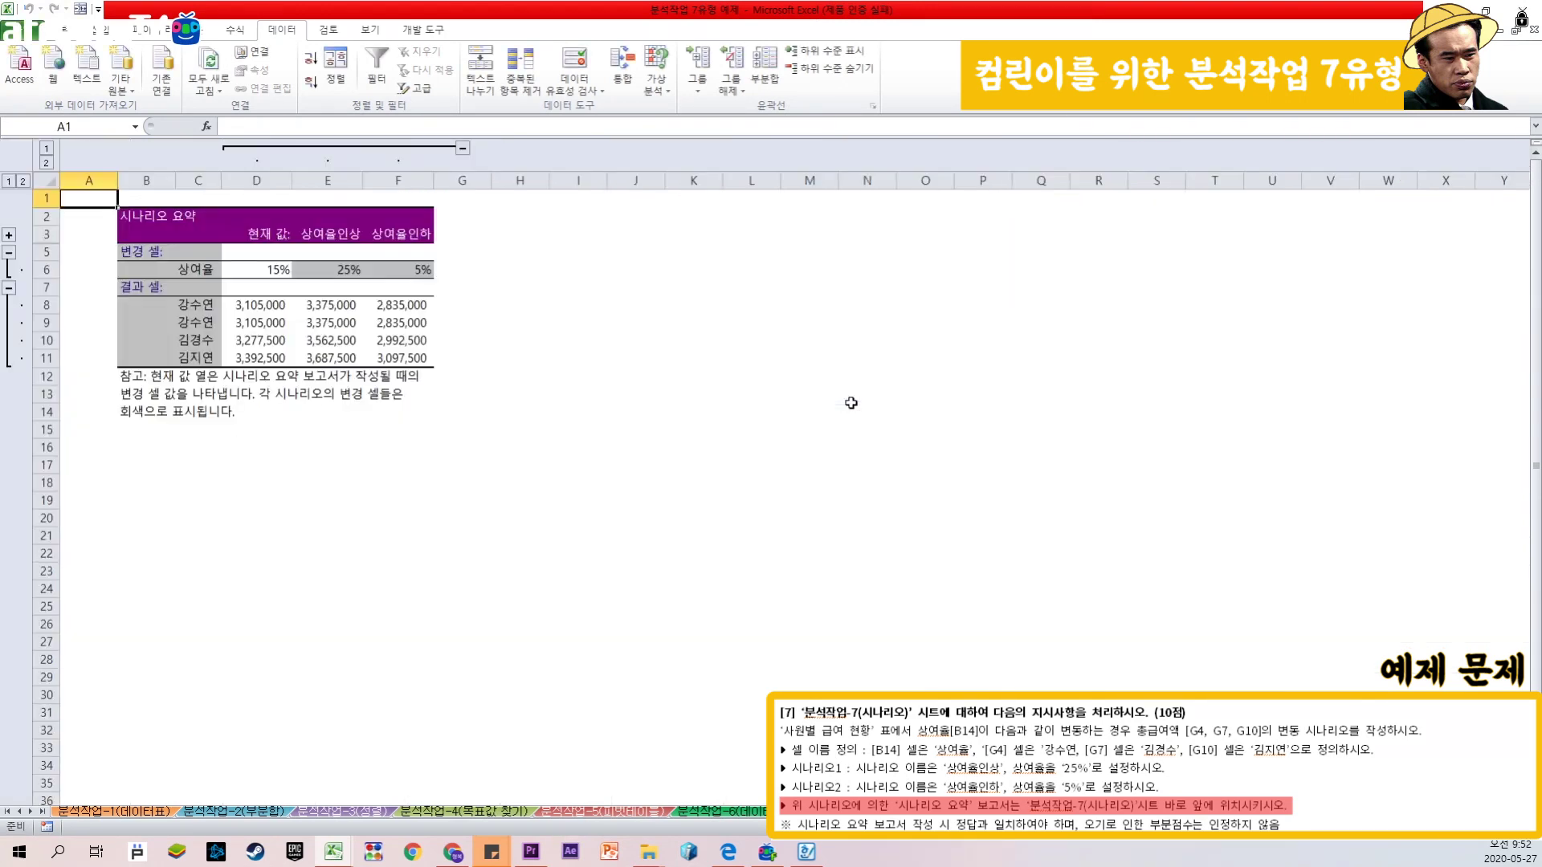
Step: Examine the result values and the 상여율 row across the current, 상여율인상 and 상여율인하 columns of the summary report
{"action": "left_click_drag", "start_coordinate": [249, 311], "coordinate": [420, 362]}
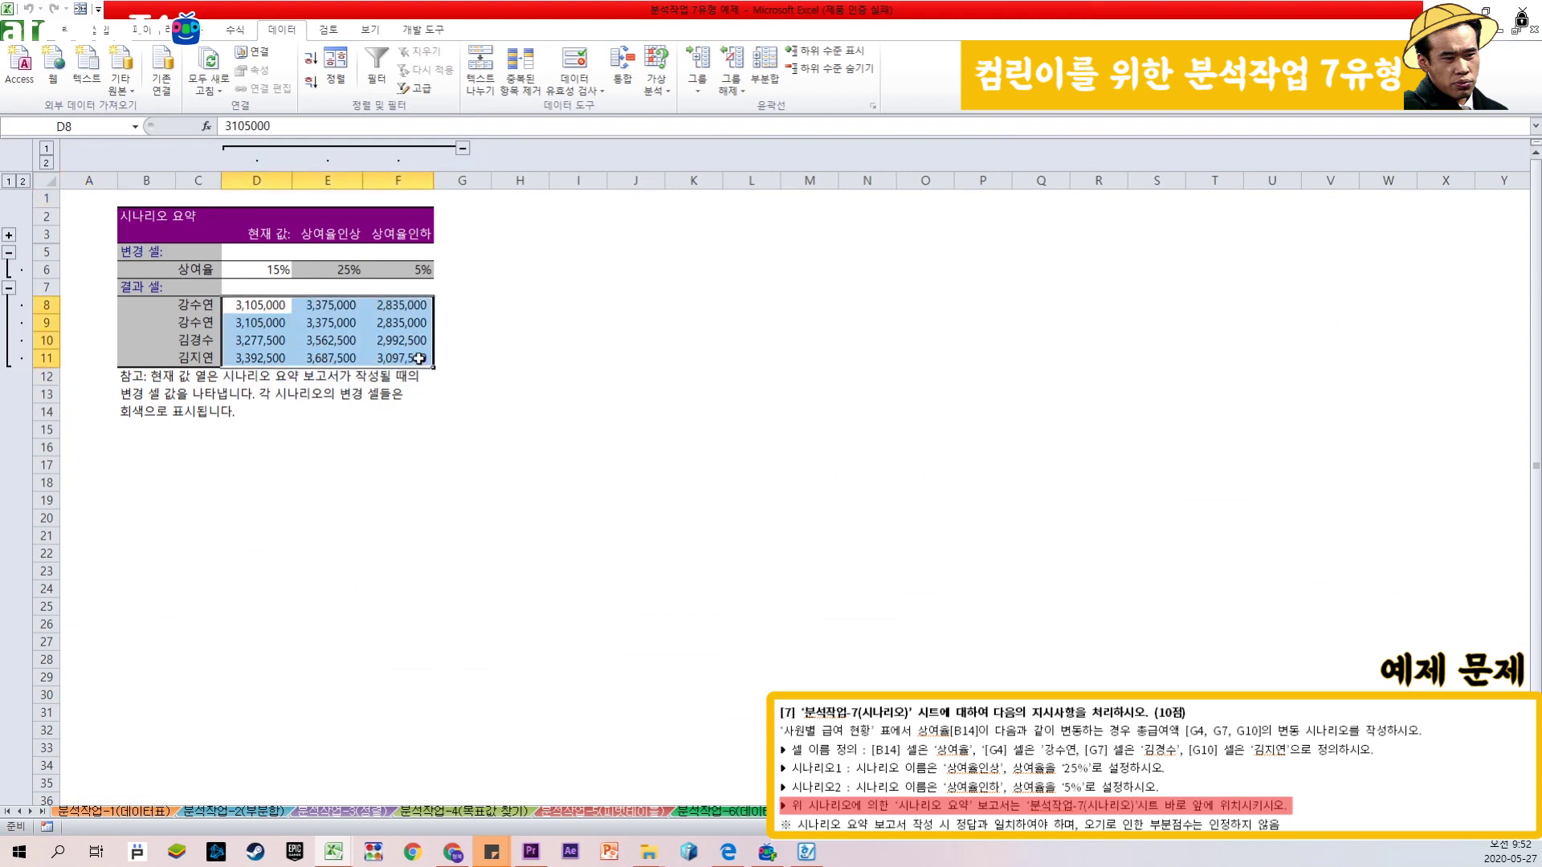
{"action": "left_click", "coordinate": [258, 272]}
{"action": "key", "text": "Right"}
{"action": "key", "text": "Right"}
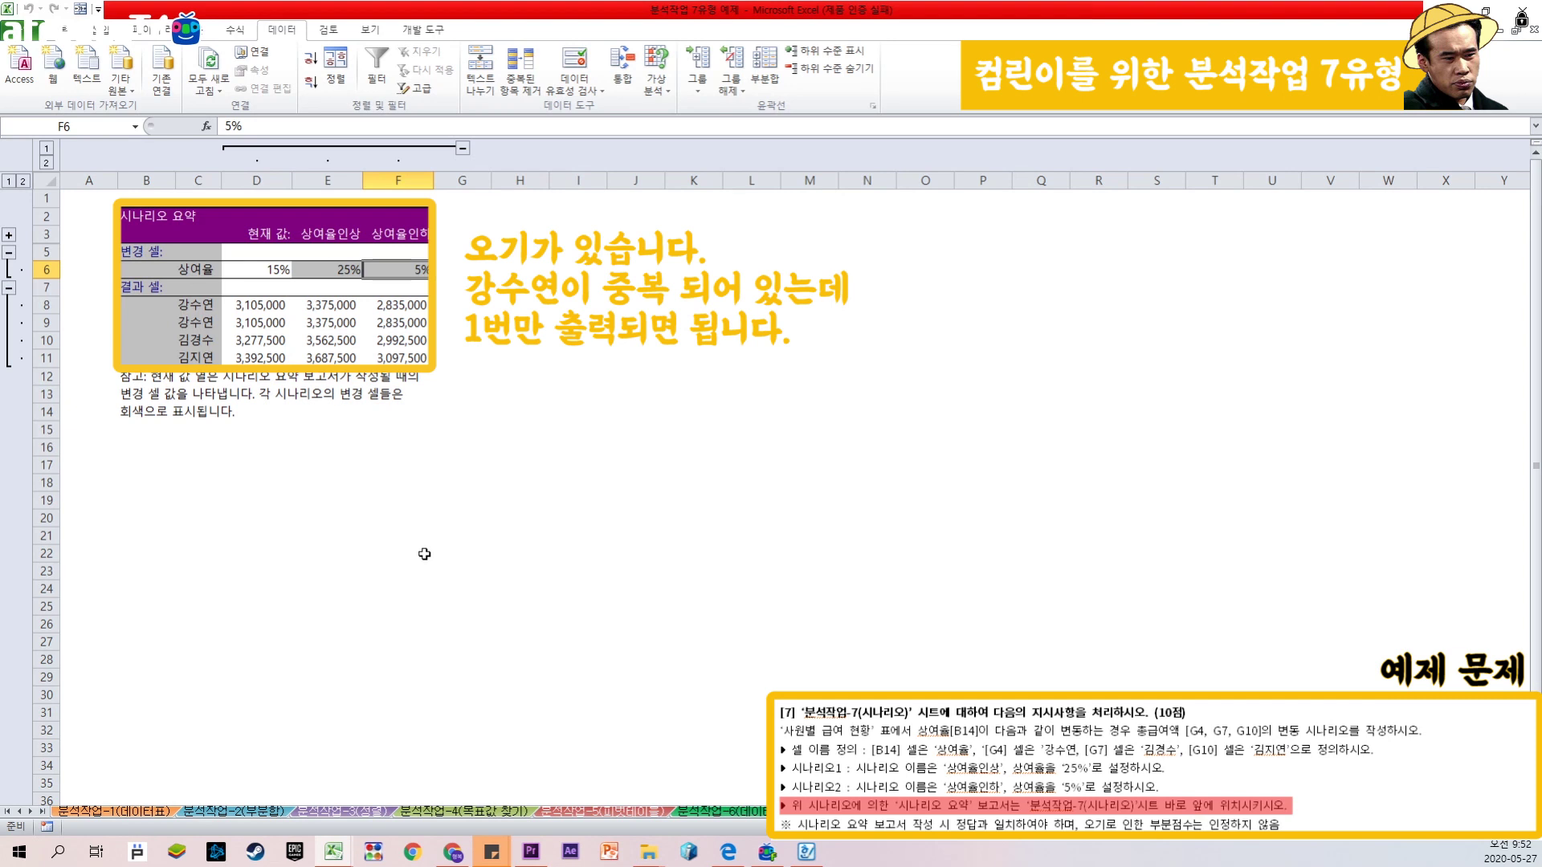
{"action": "left_click", "coordinate": [277, 273]}
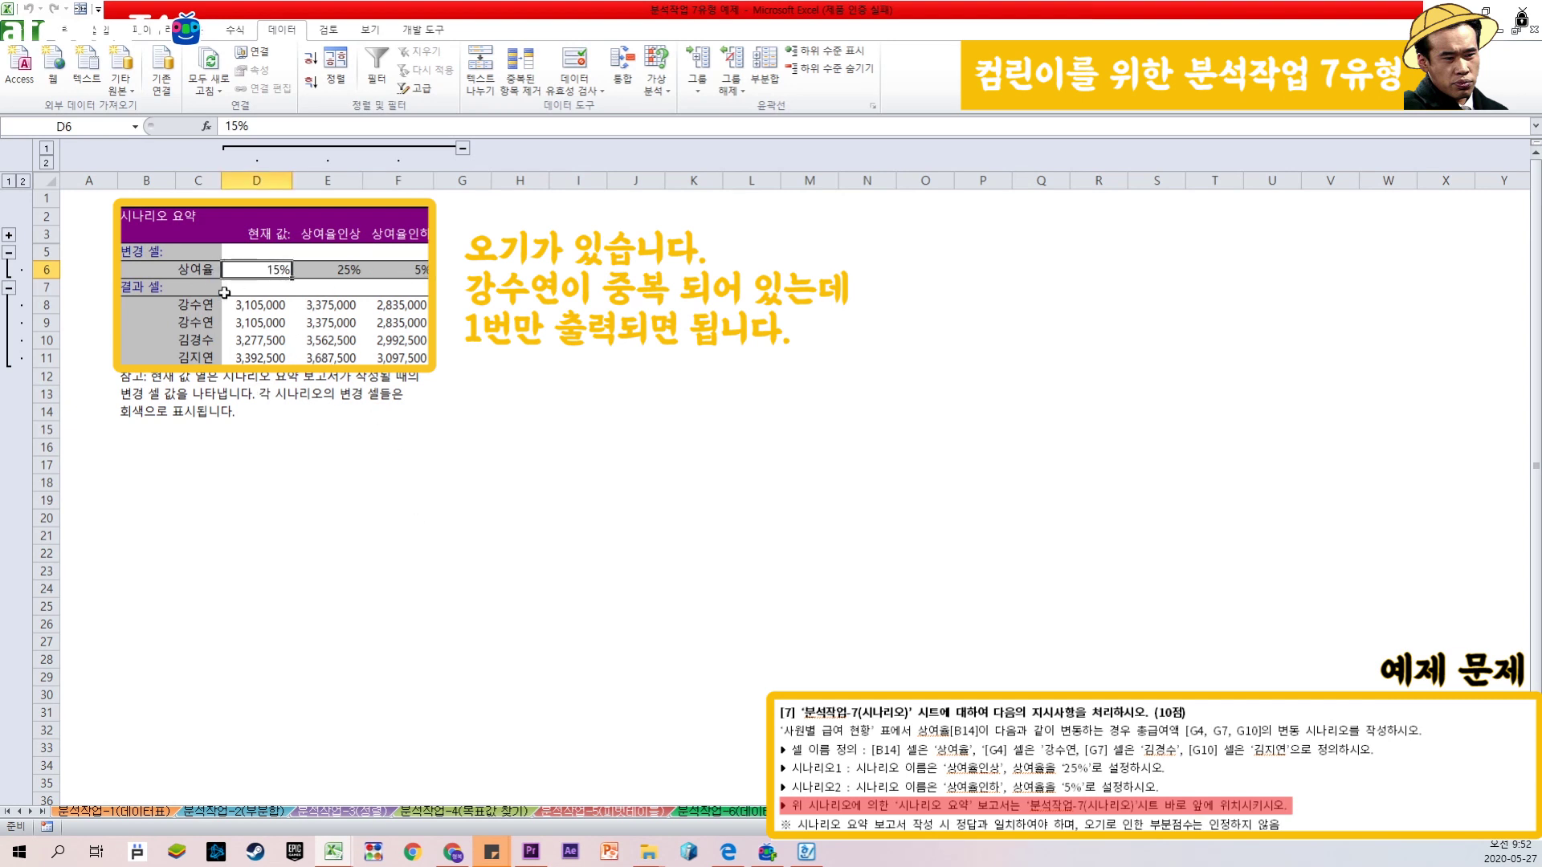
{"action": "left_click", "coordinate": [331, 272]}
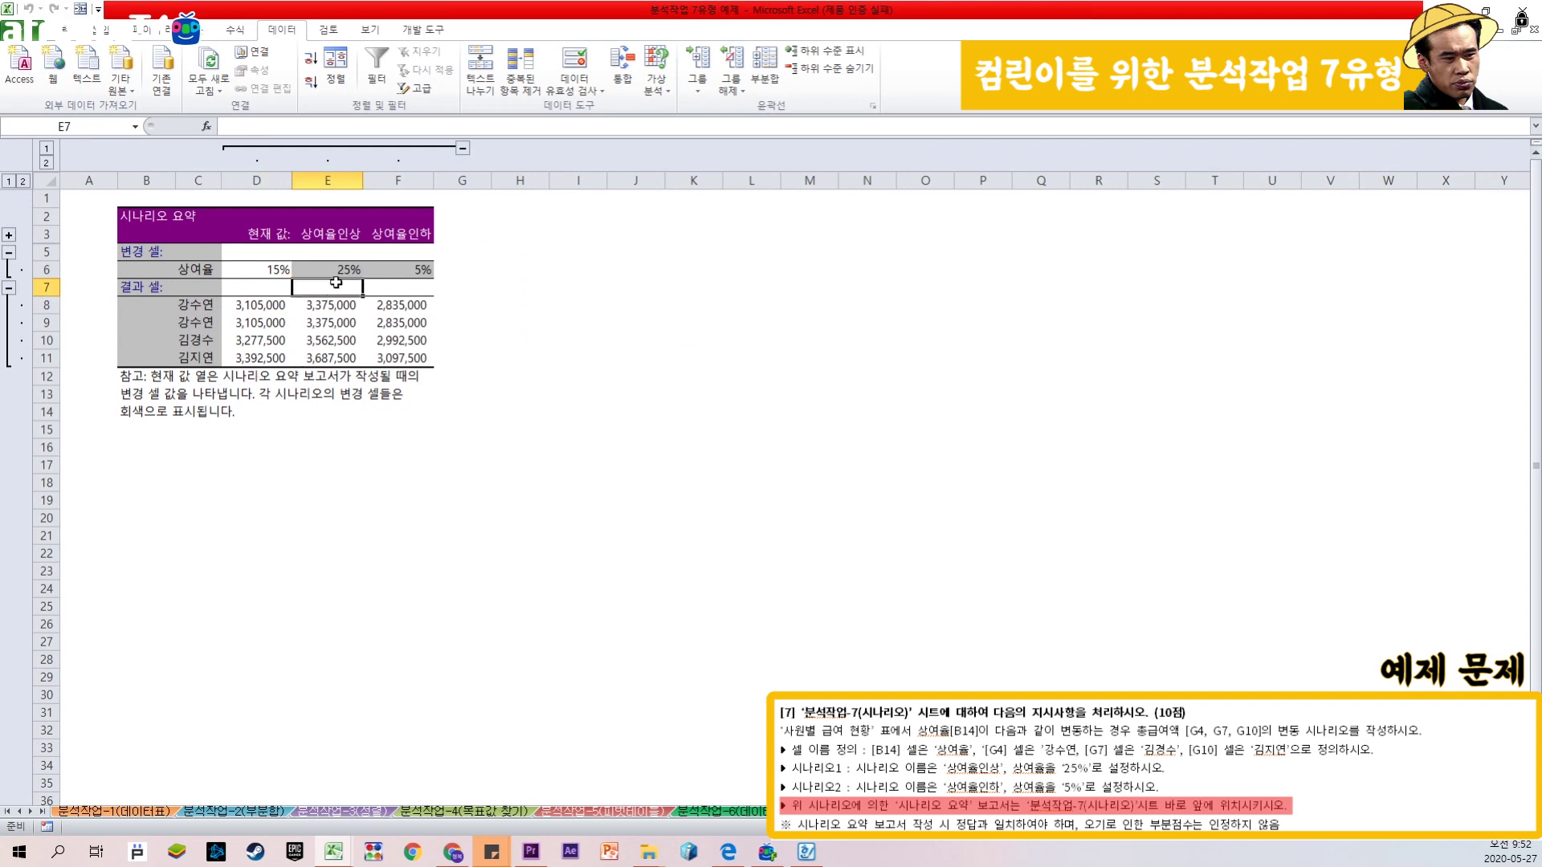
{"action": "left_click", "coordinate": [407, 273]}
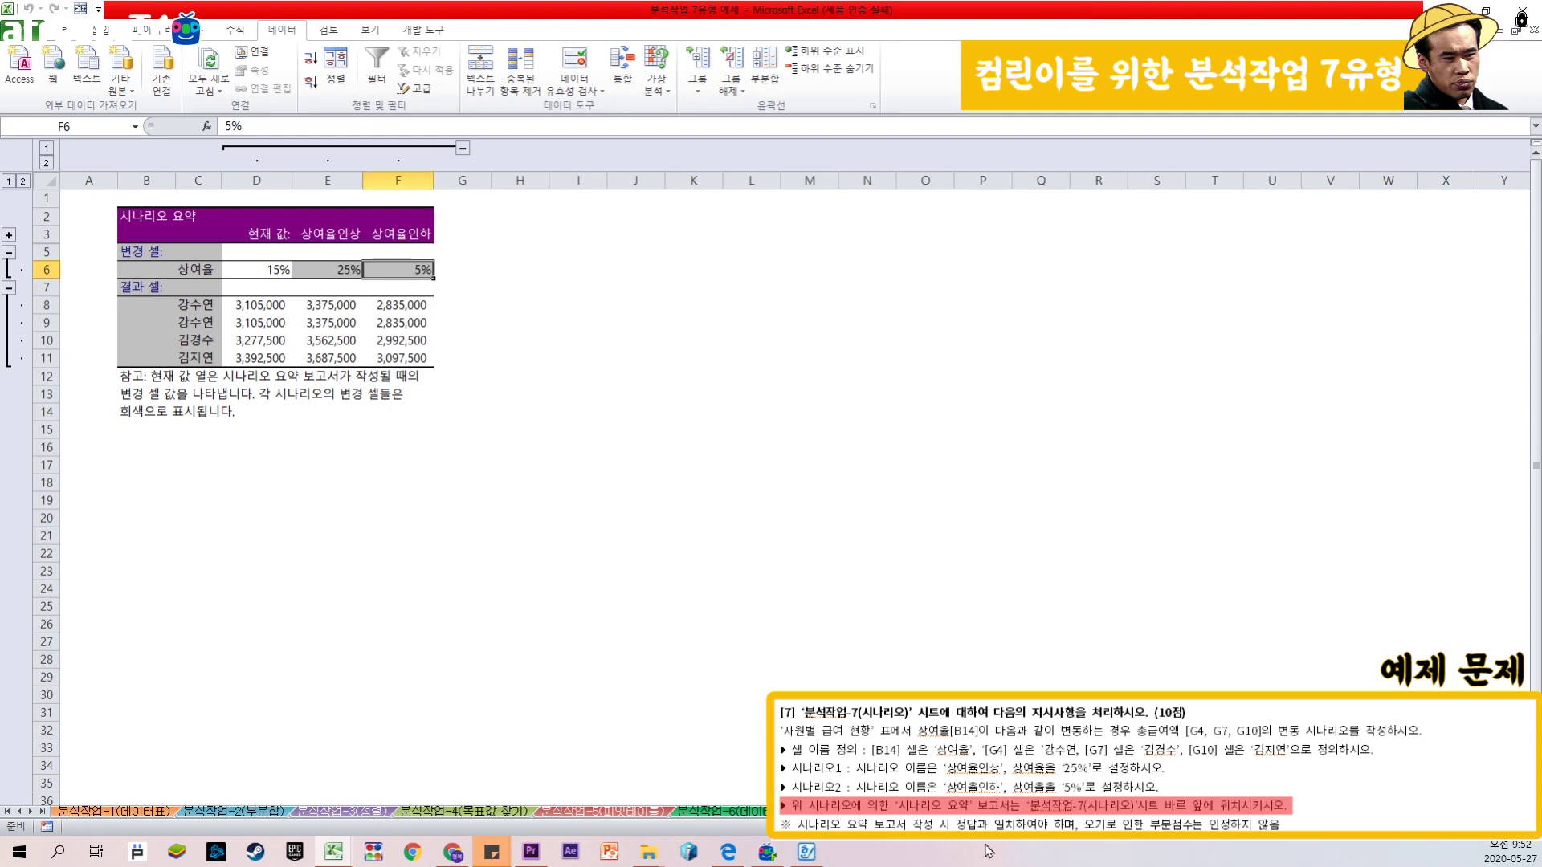
Step: Return to the scenario exercise sheet and review the finished exercise sheets from 분석작업-2(부분합) to 분석작업-5(피벗테이블)
{"action": "key", "text": "ctrl+Page_Down"}
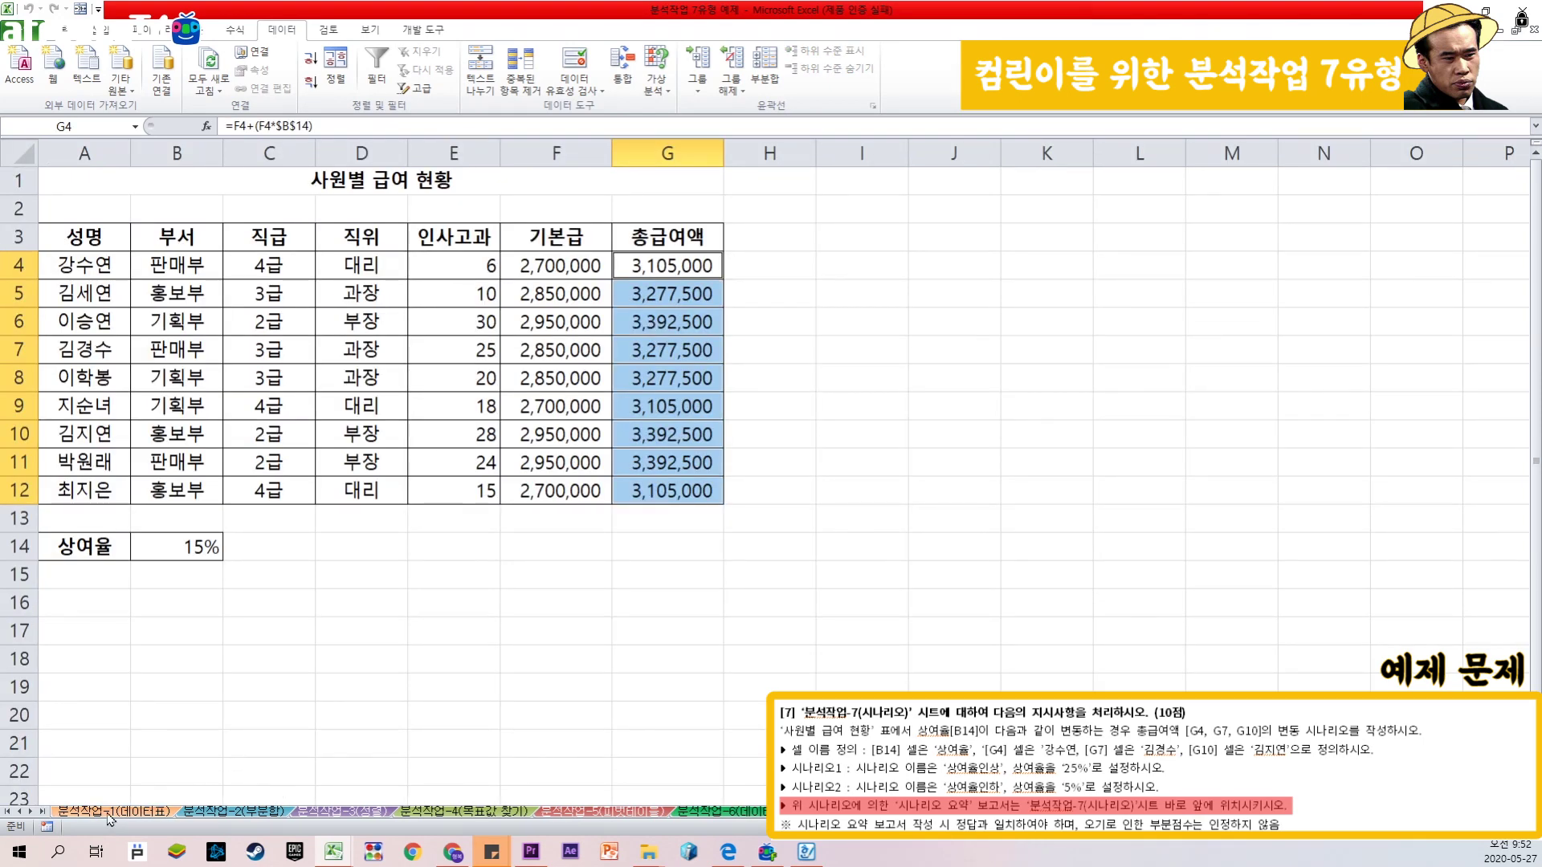
{"action": "left_click", "coordinate": [256, 813]}
{"action": "left_click", "coordinate": [341, 812]}
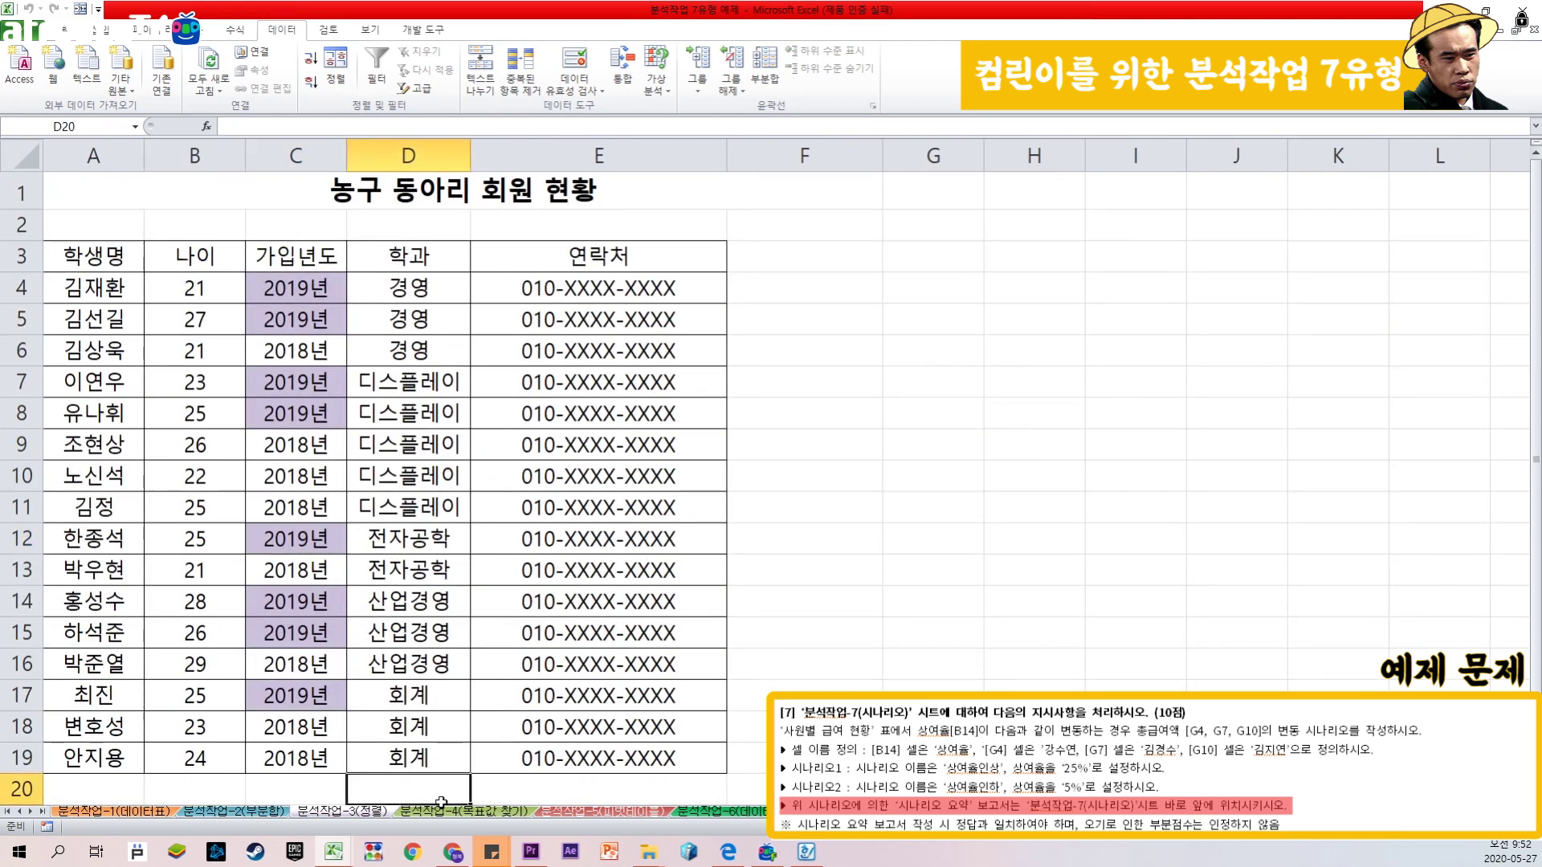
{"action": "left_click", "coordinate": [468, 814]}
{"action": "left_click", "coordinate": [630, 814]}
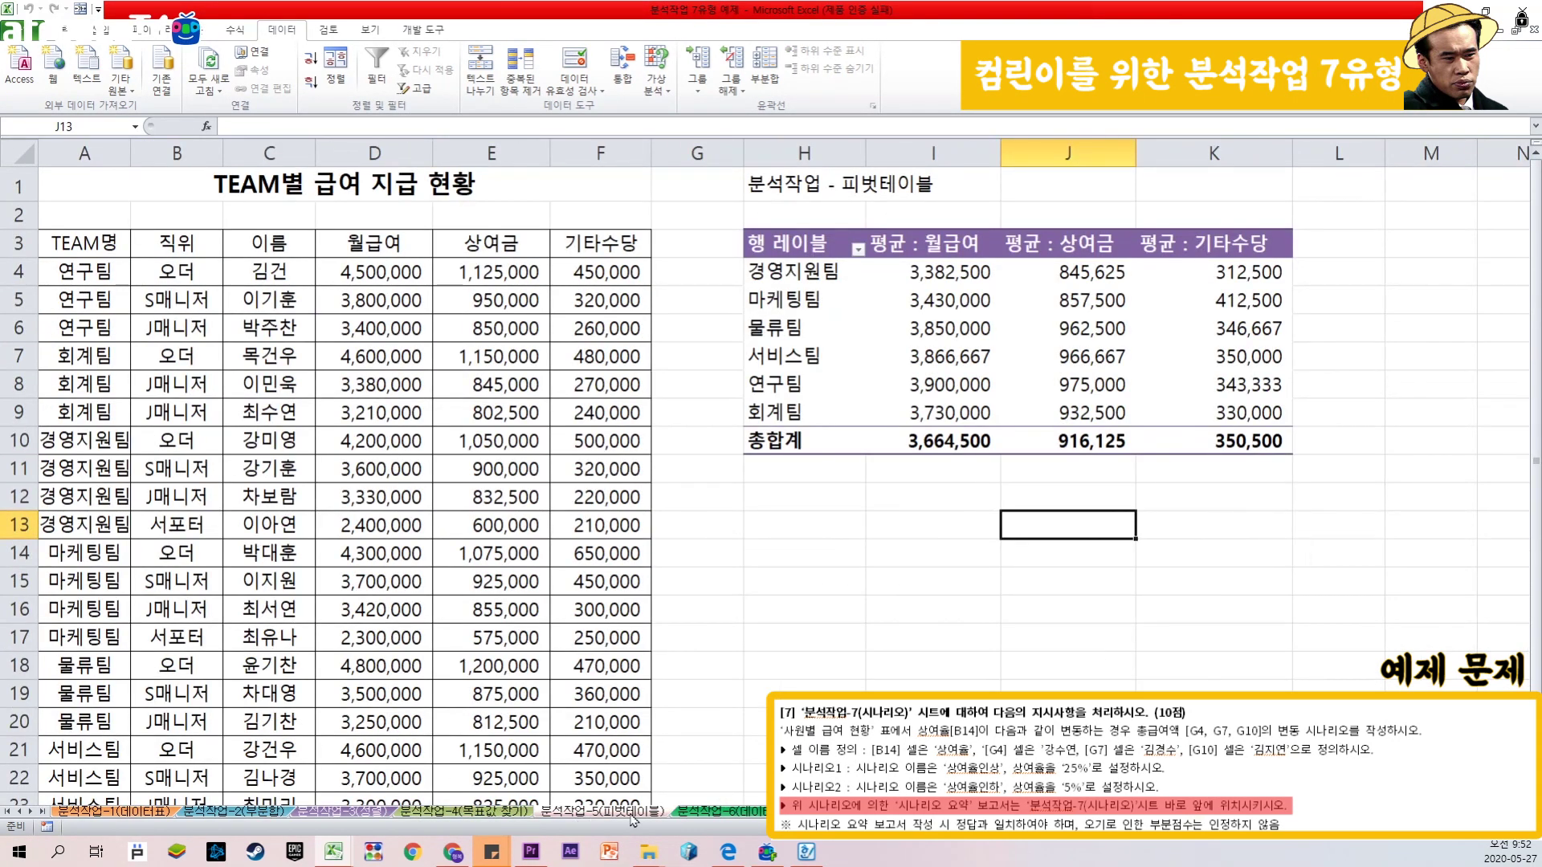